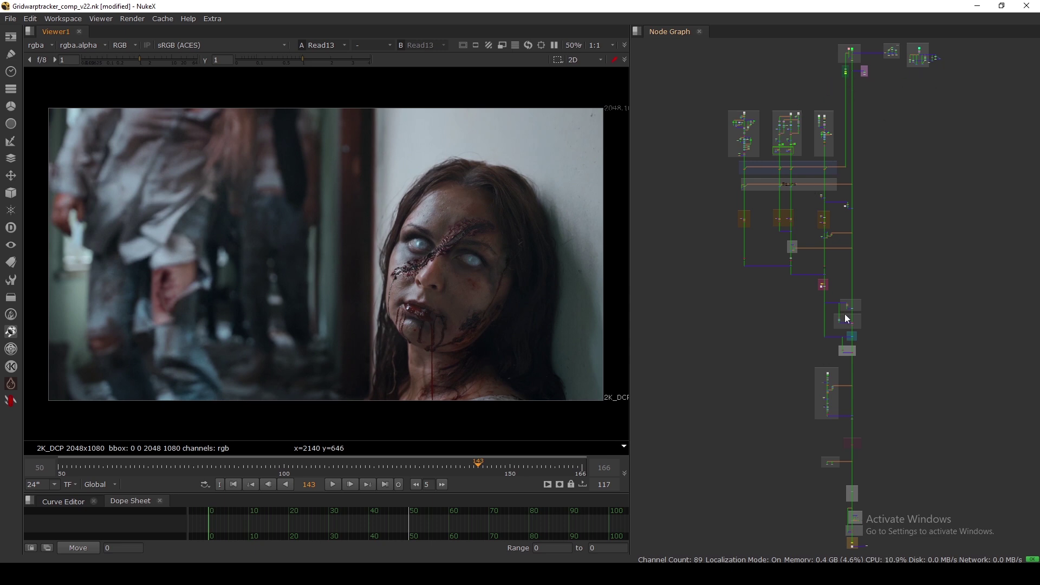
View the original Read1 plate in the viewer, followed by the denoised Read5 plate in the Inputs backdrop
{"action": "scroll", "coordinate": [843, 168], "scroll_direction": "up", "scroll_amount": 10}
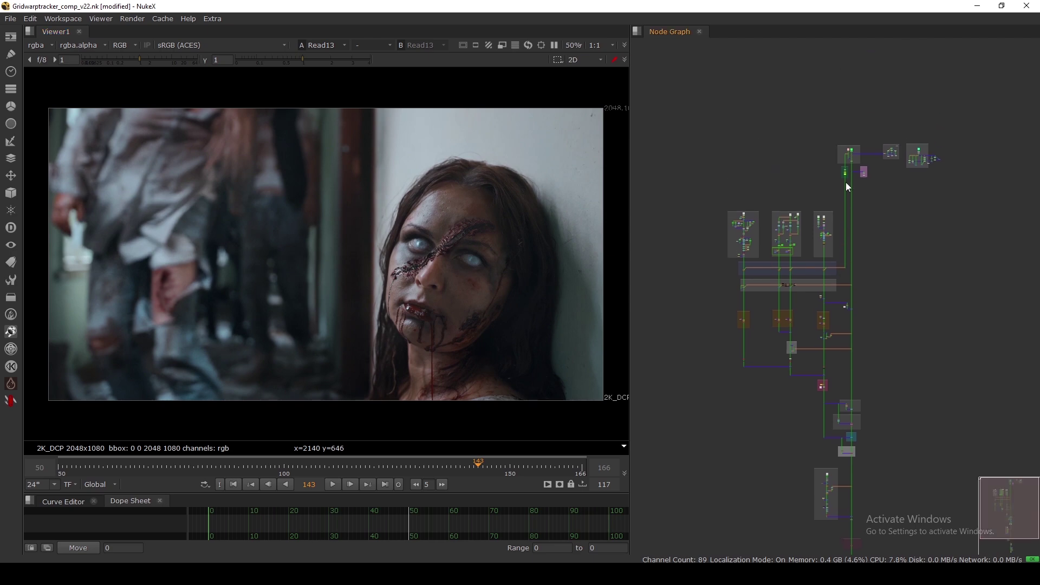
{"action": "scroll", "coordinate": [827, 209], "scroll_direction": "up", "scroll_amount": 8}
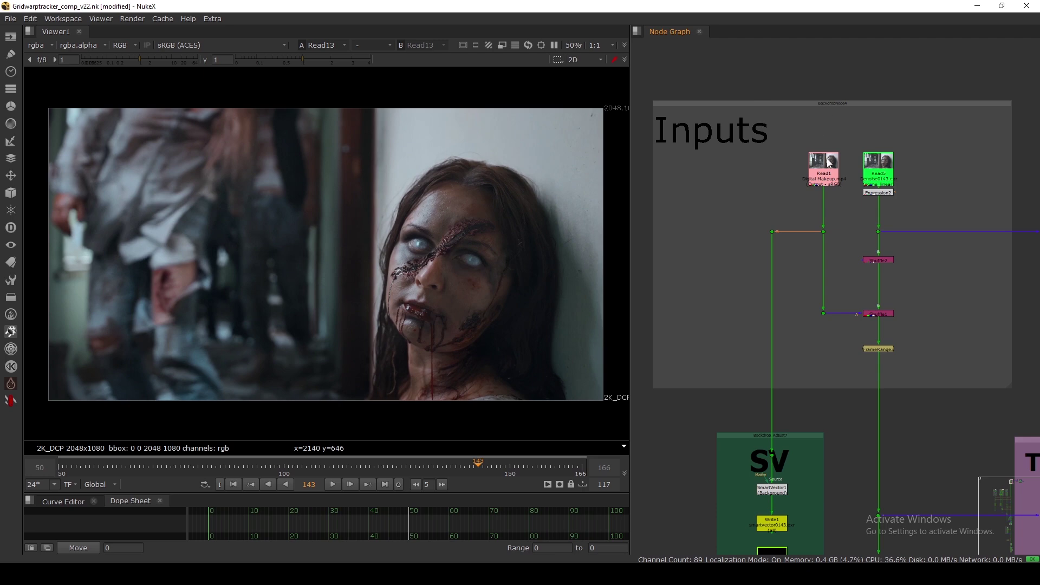
{"action": "scroll", "coordinate": [828, 163], "scroll_direction": "up", "scroll_amount": 4}
{"action": "left_click", "coordinate": [804, 208]}
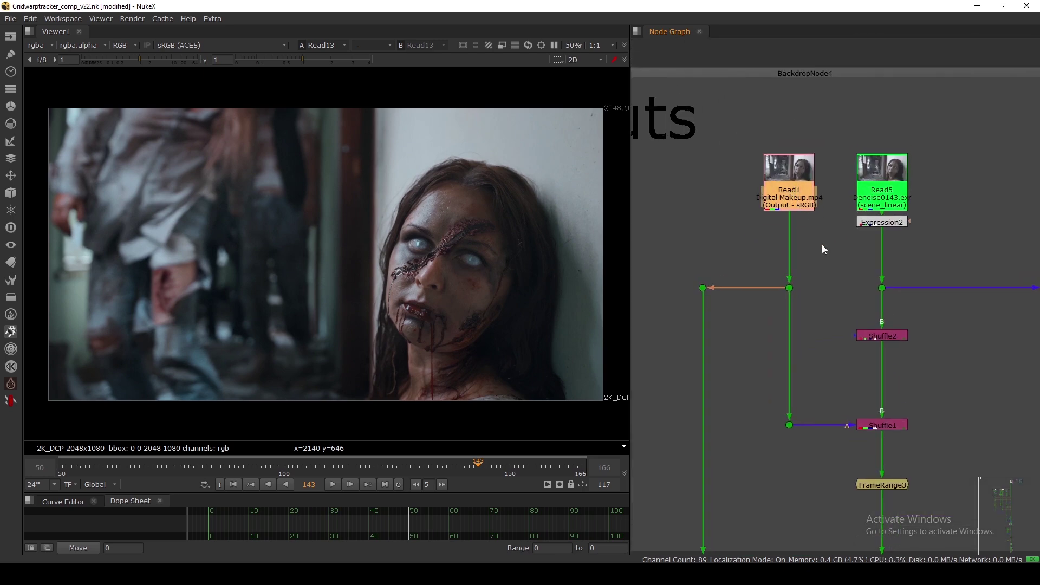
{"action": "left_click", "coordinate": [883, 200]}
{"action": "left_click", "coordinate": [851, 238]}
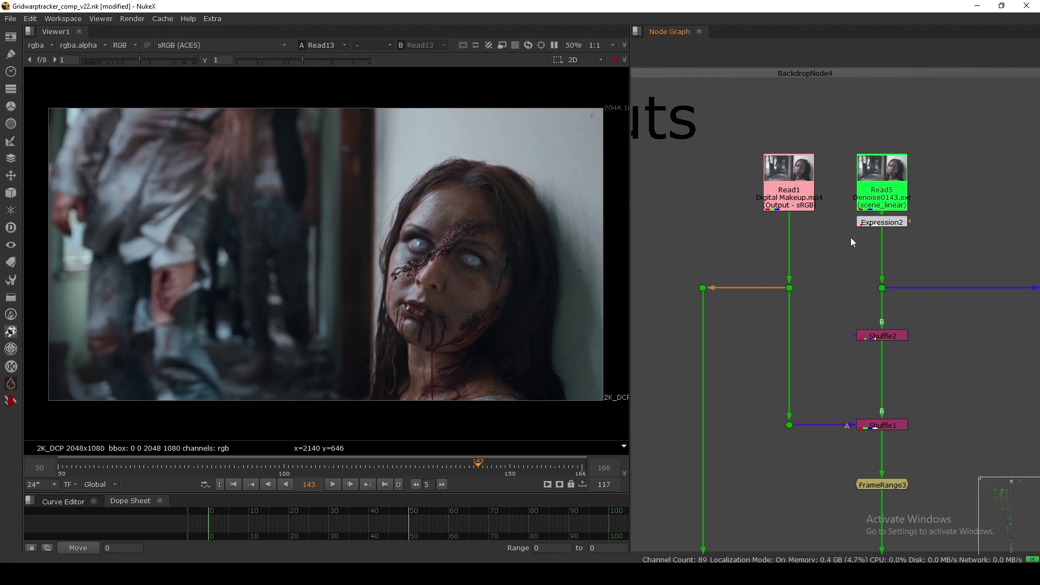
{"action": "left_click", "coordinate": [798, 190]}
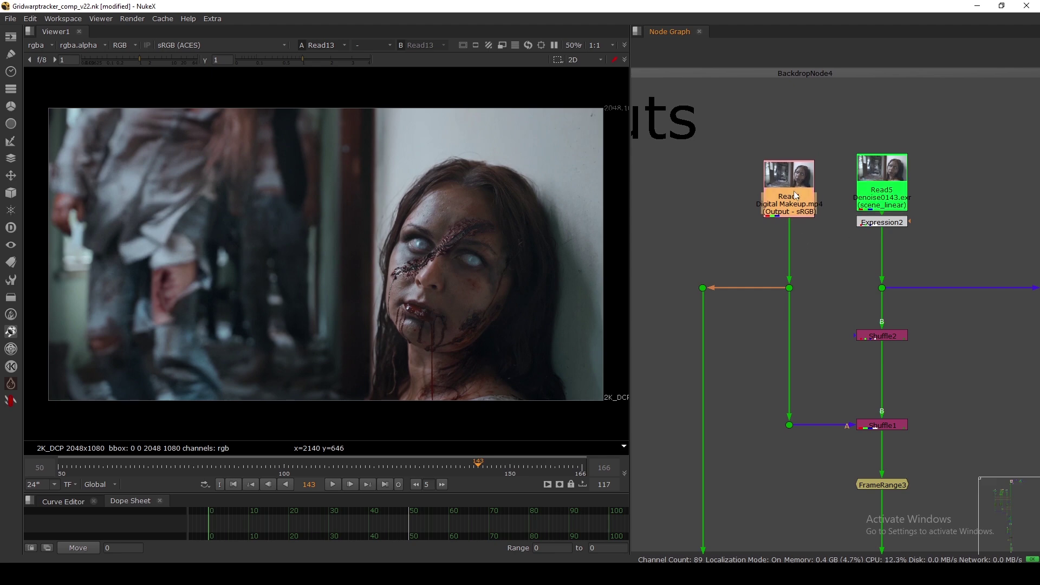
{"action": "left_click", "coordinate": [890, 195]}
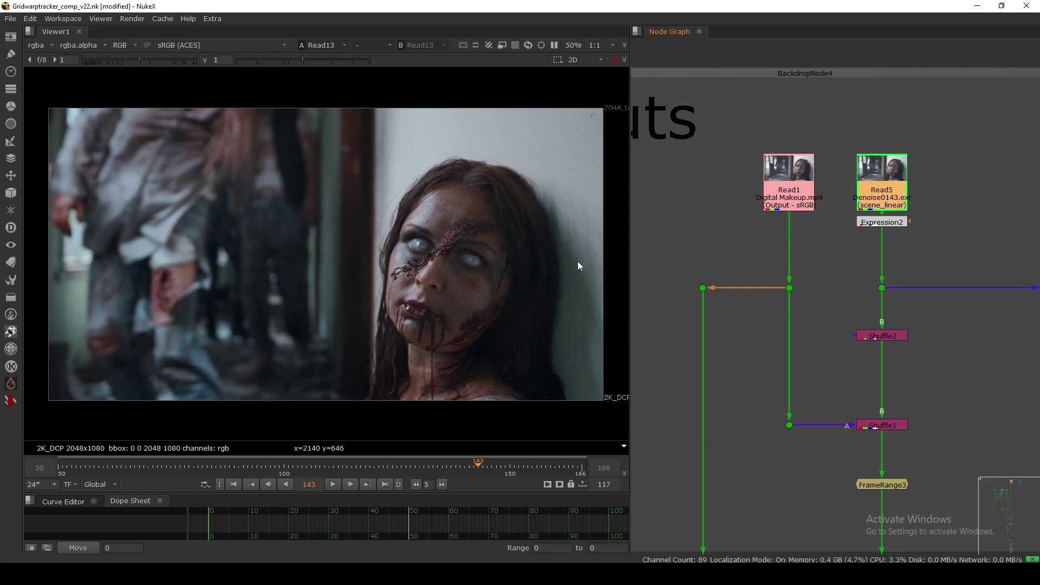
{"action": "left_click", "coordinate": [788, 179]}
{"action": "key", "text": "1"}
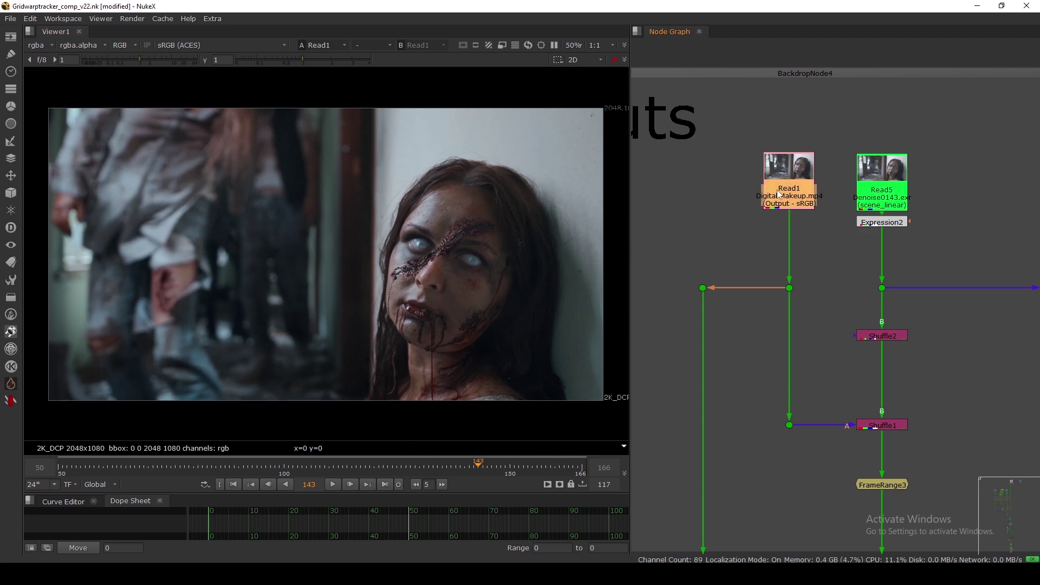
{"action": "left_click", "coordinate": [878, 189]}
{"action": "key", "text": "1"}
{"action": "left_click", "coordinate": [838, 311]}
Examine the input and output layer routing in the properties of the Shuffle2 and Shuffle1 nodes
{"action": "middle_click_drag", "start_coordinate": [838, 314], "coordinate": [821, 226]}
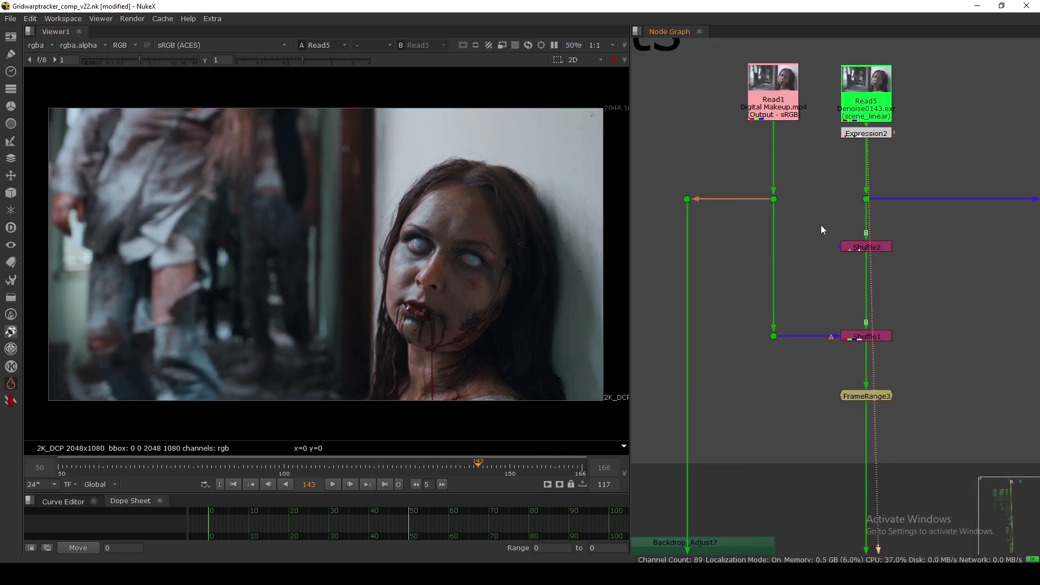
{"action": "left_click_drag", "start_coordinate": [849, 267], "coordinate": [915, 353]}
{"action": "left_click", "coordinate": [901, 306]}
{"action": "double_click", "coordinate": [866, 251]}
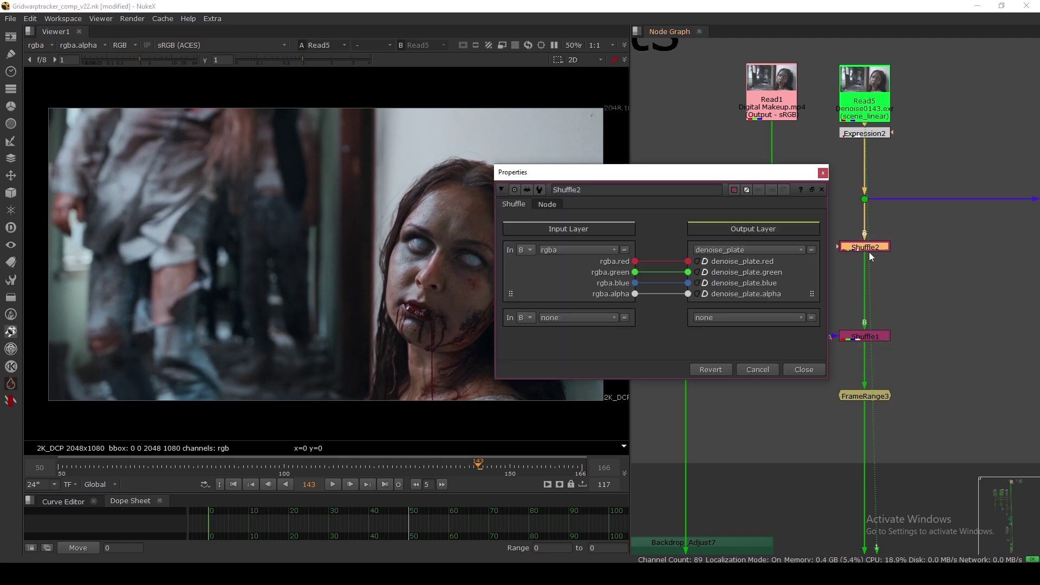
{"action": "left_click", "coordinate": [804, 370]}
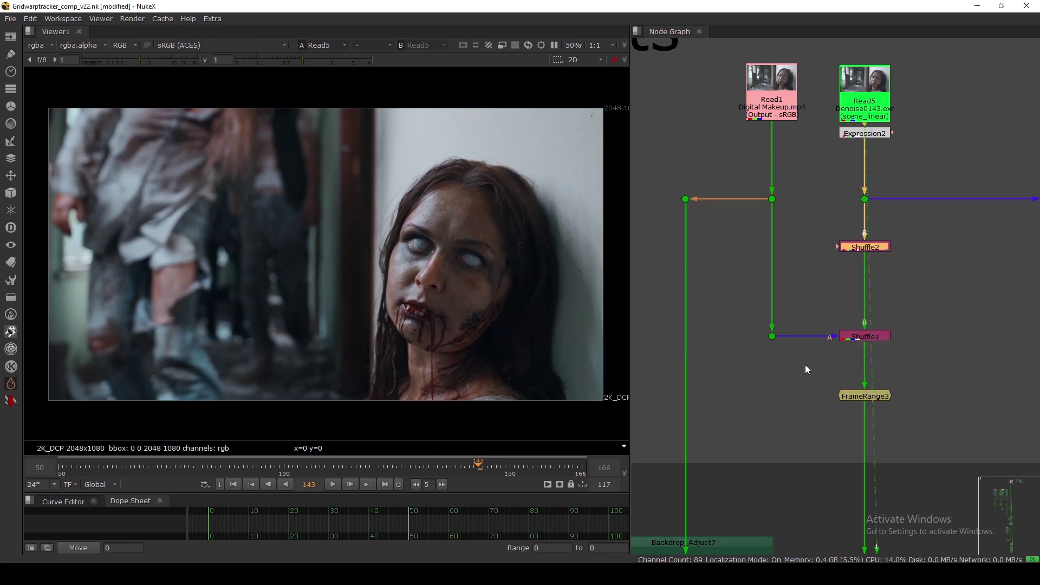
{"action": "double_click", "coordinate": [865, 336]}
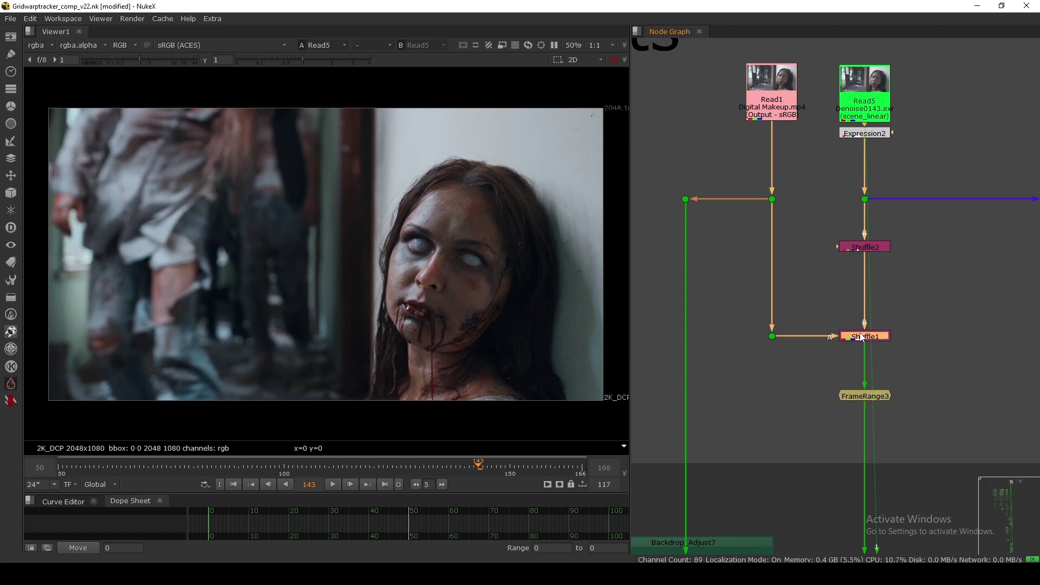
{"action": "left_click_drag", "start_coordinate": [737, 249], "coordinate": [698, 188]}
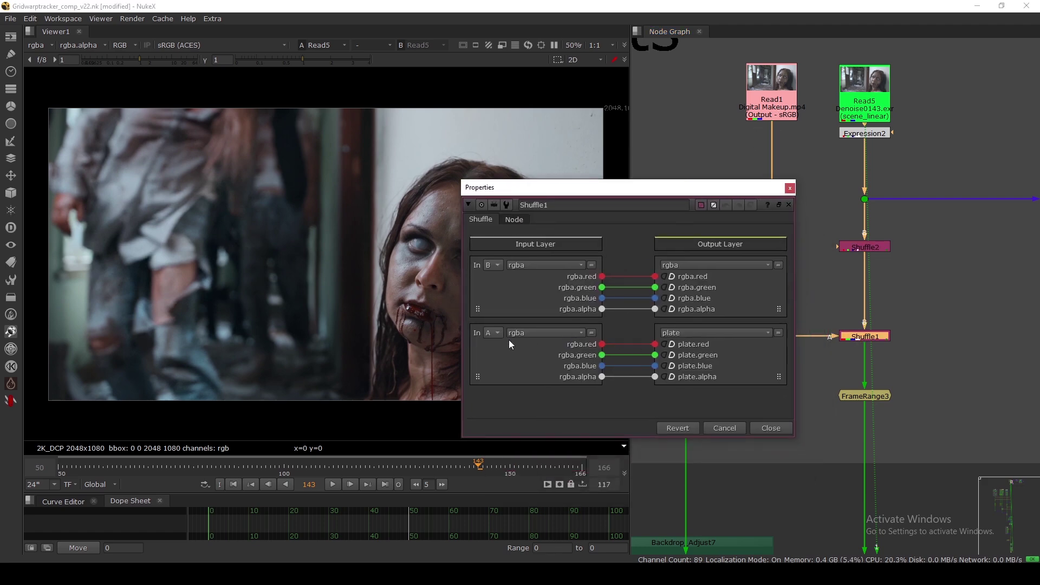
{"action": "left_click", "coordinate": [771, 428]}
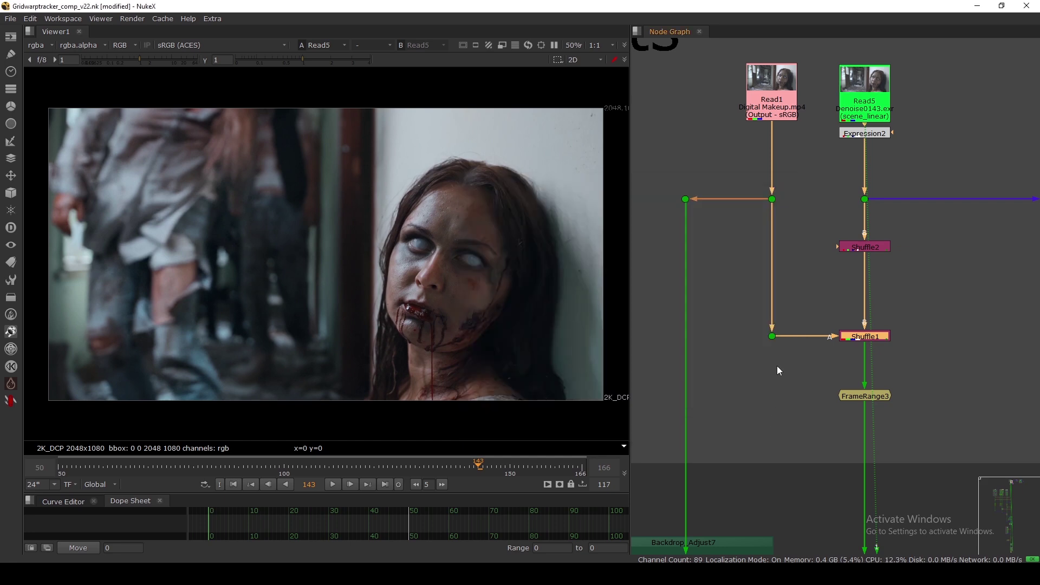
View the FrameRange3 output in the viewer and check the node's frame range settings
{"action": "left_click_drag", "start_coordinate": [805, 305], "coordinate": [750, 369]}
{"action": "left_click", "coordinate": [863, 398]}
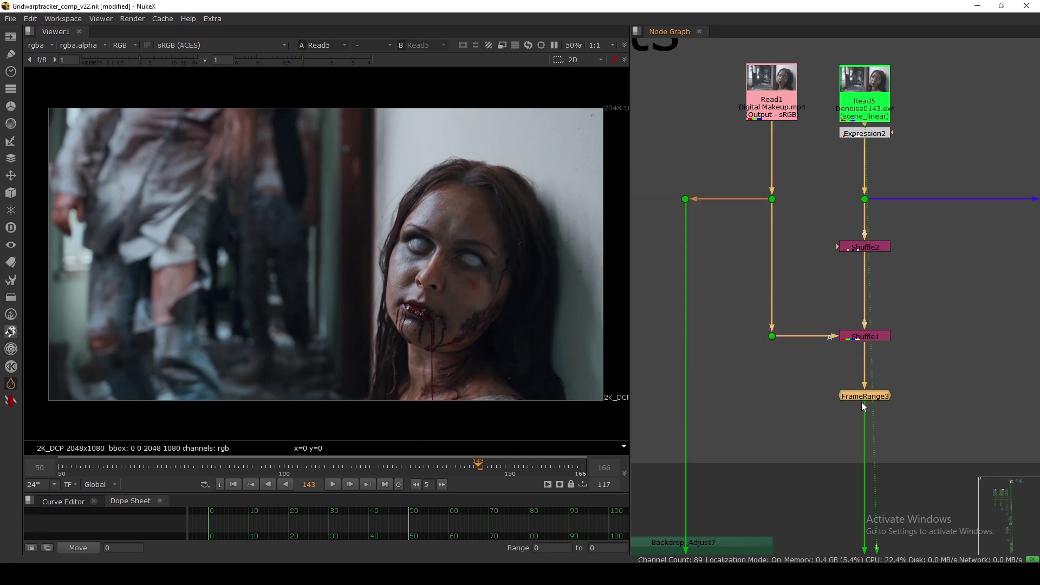
{"action": "key", "text": "1"}
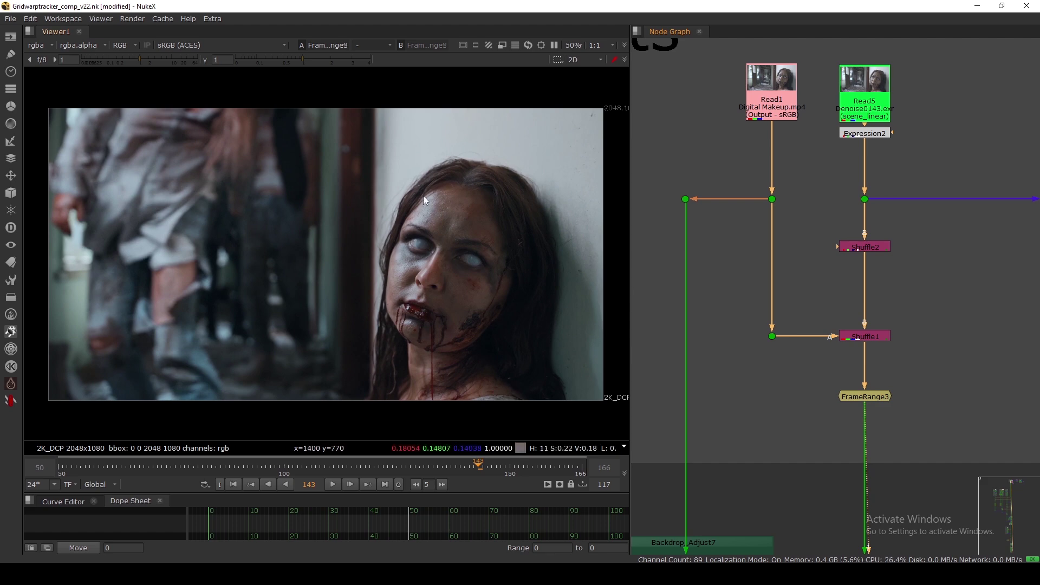
{"action": "double_click", "coordinate": [866, 397]}
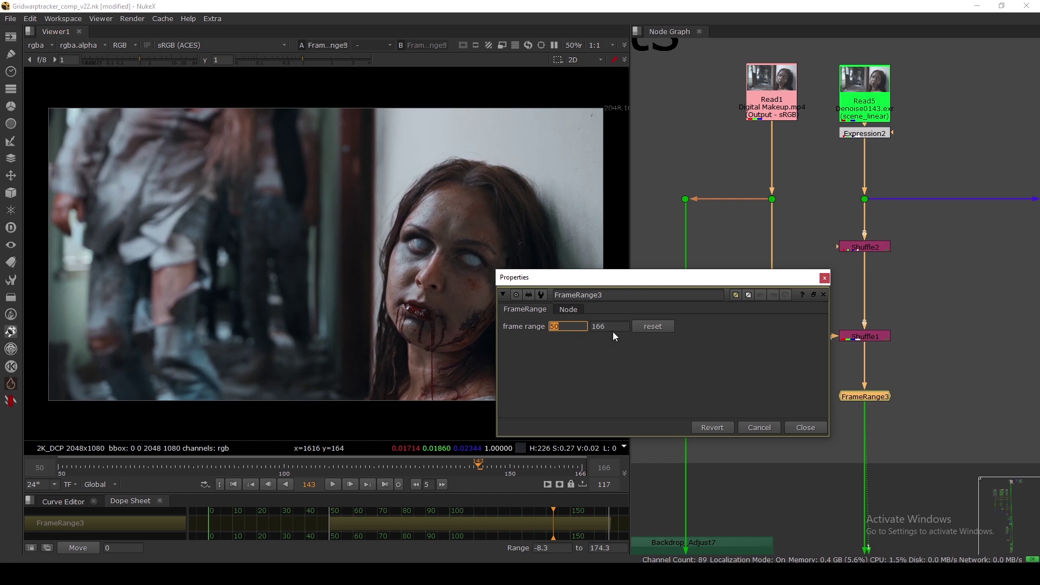
{"action": "left_click", "coordinate": [790, 430]}
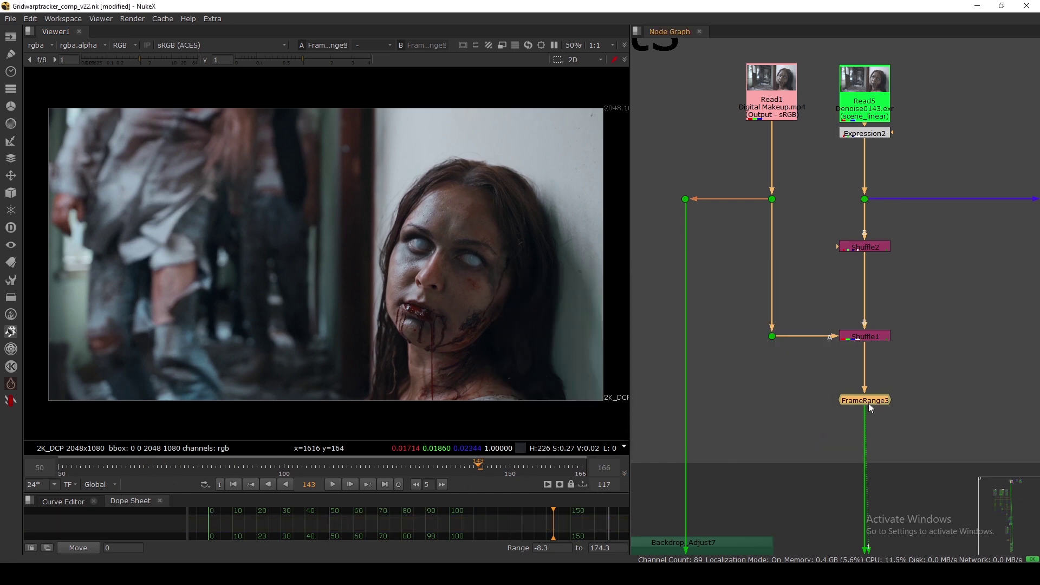
Display the denoise_plate and plate layers in the viewer, and return it to the rgba layer
{"action": "left_click", "coordinate": [36, 45]}
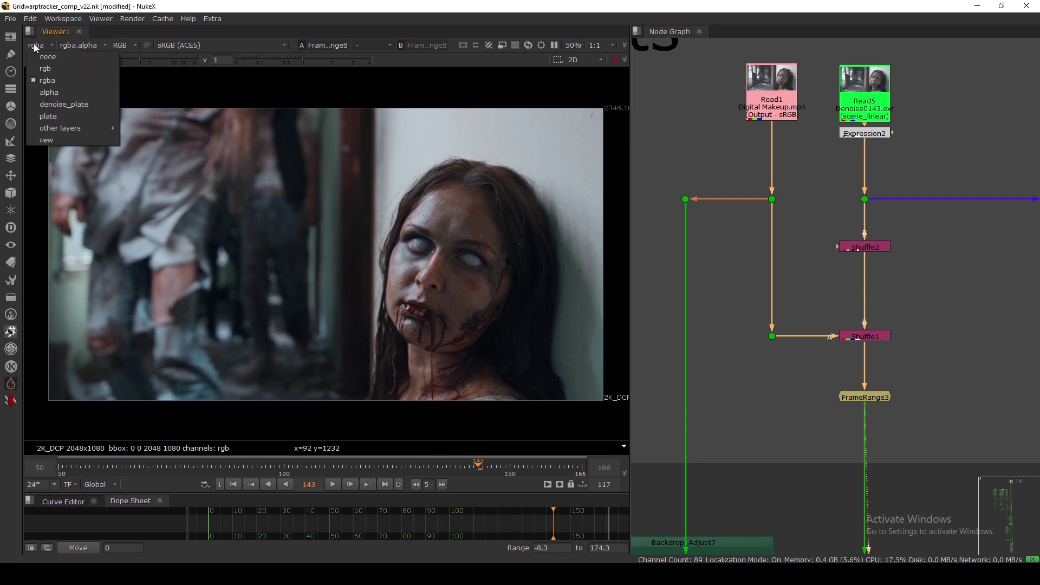
{"action": "left_click", "coordinate": [50, 104]}
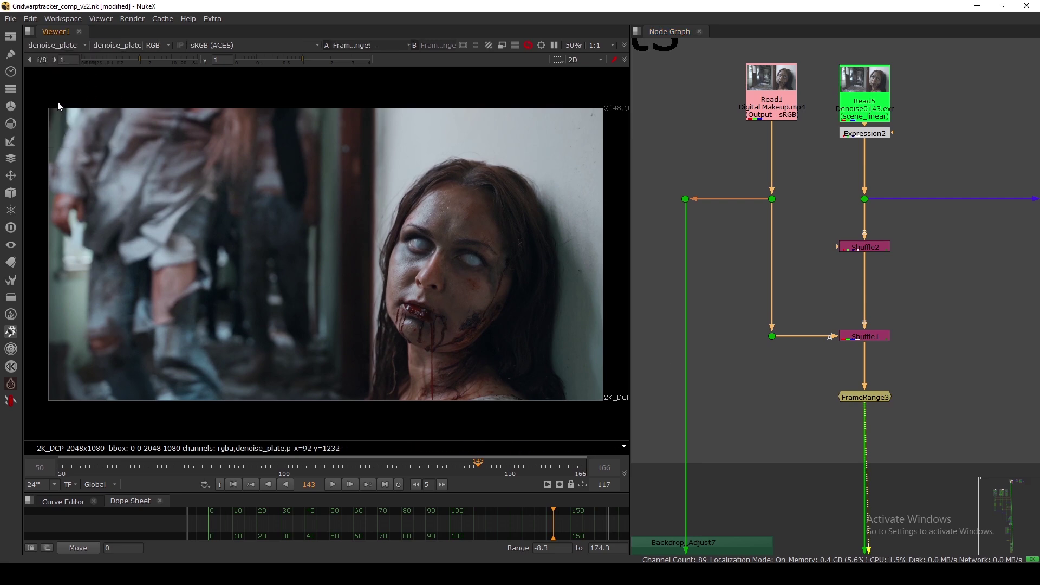
{"action": "left_click", "coordinate": [34, 46]}
{"action": "left_click", "coordinate": [46, 116]}
{"action": "left_click", "coordinate": [35, 45]}
{"action": "left_click", "coordinate": [38, 81]}
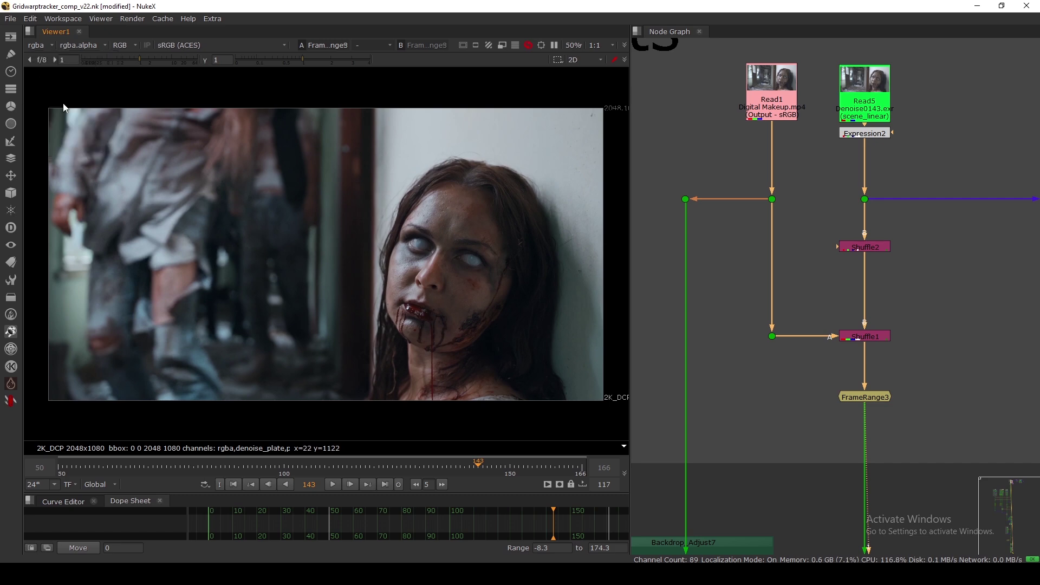
{"action": "left_click_drag", "start_coordinate": [909, 227], "coordinate": [821, 353]}
{"action": "left_click", "coordinate": [819, 307]}
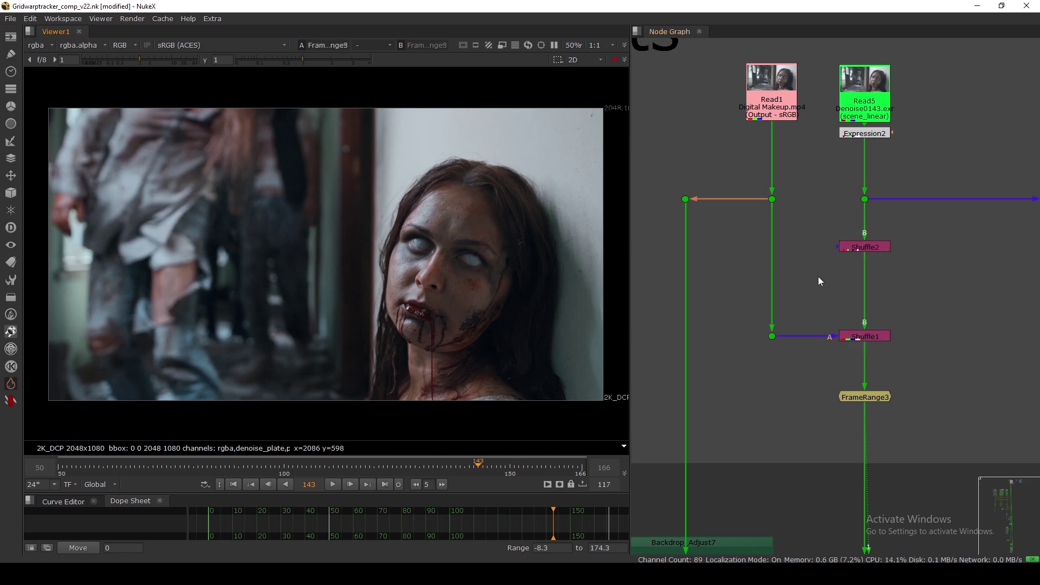
Trace the connection from the Read1 plate down to the SmartVector1 node in the SV backdrop
{"action": "scroll", "coordinate": [818, 279], "scroll_direction": "down", "scroll_amount": 6}
{"action": "scroll", "coordinate": [818, 271], "scroll_direction": "down", "scroll_amount": 2}
{"action": "scroll", "coordinate": [819, 271], "scroll_direction": "up", "scroll_amount": 4}
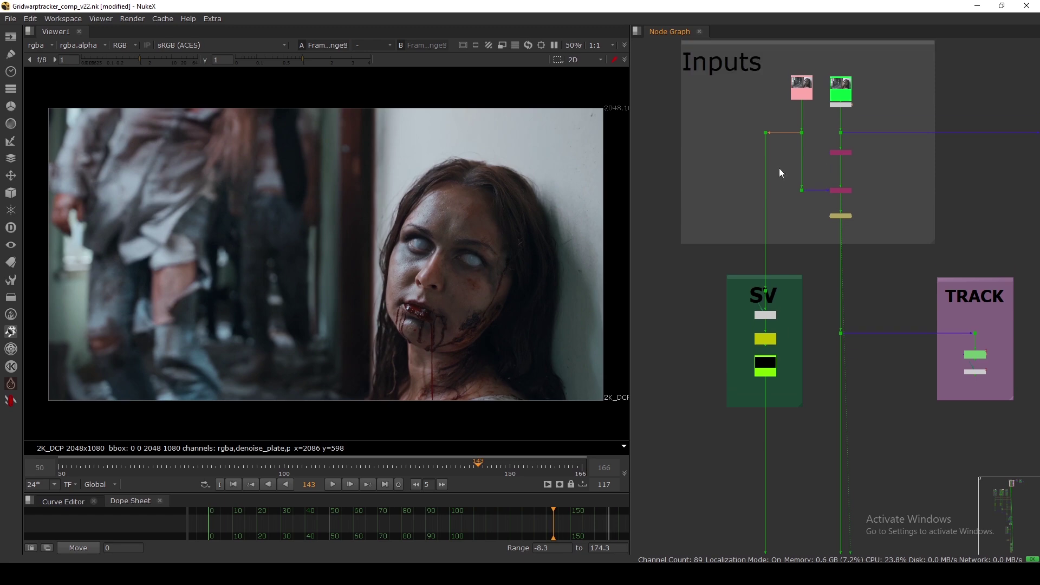
{"action": "scroll", "coordinate": [780, 168], "scroll_direction": "up", "scroll_amount": 4}
{"action": "left_click_drag", "start_coordinate": [686, 98], "coordinate": [779, 172]}
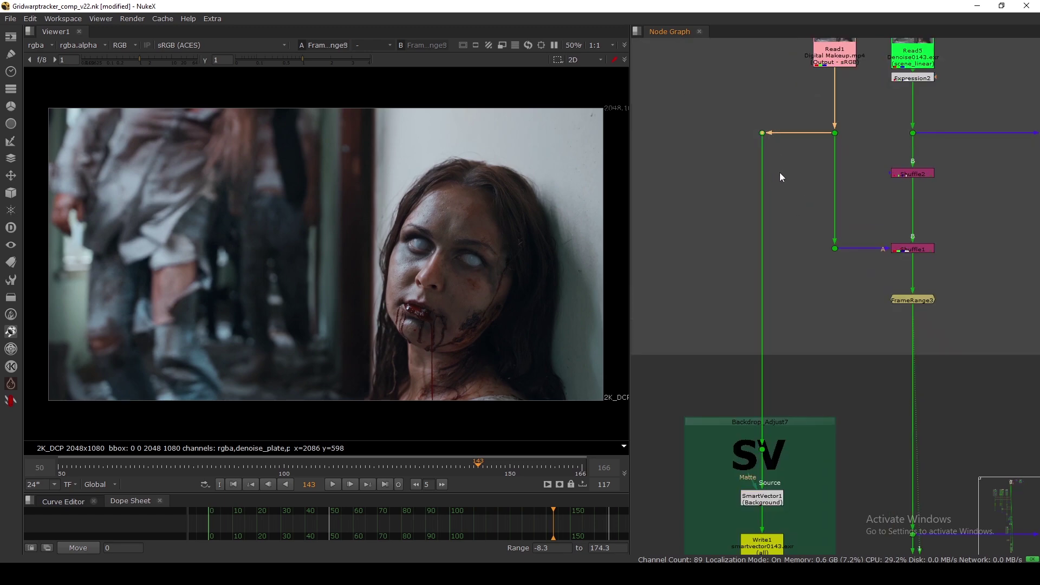
{"action": "middle_click_drag", "start_coordinate": [758, 359], "coordinate": [766, 197]}
{"action": "scroll", "coordinate": [775, 297], "scroll_direction": "up", "scroll_amount": 1}
{"action": "middle_click_drag", "start_coordinate": [775, 297], "coordinate": [776, 277]}
{"action": "scroll", "coordinate": [776, 277], "scroll_direction": "up", "scroll_amount": 2}
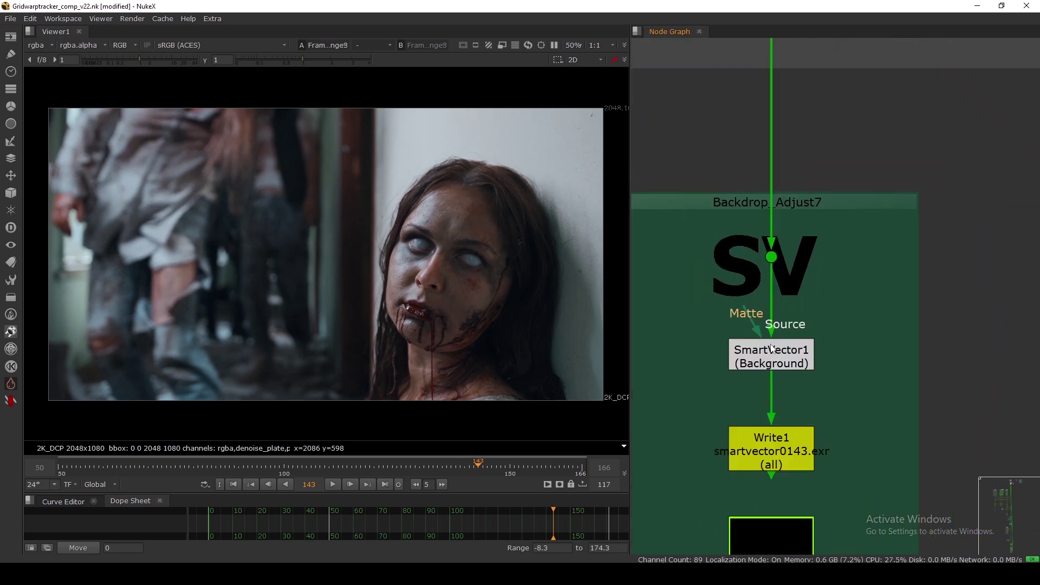
{"action": "left_click", "coordinate": [771, 353]}
{"action": "scroll", "coordinate": [779, 222], "scroll_direction": "down", "scroll_amount": 5}
{"action": "scroll", "coordinate": [798, 274], "scroll_direction": "up", "scroll_amount": 4}
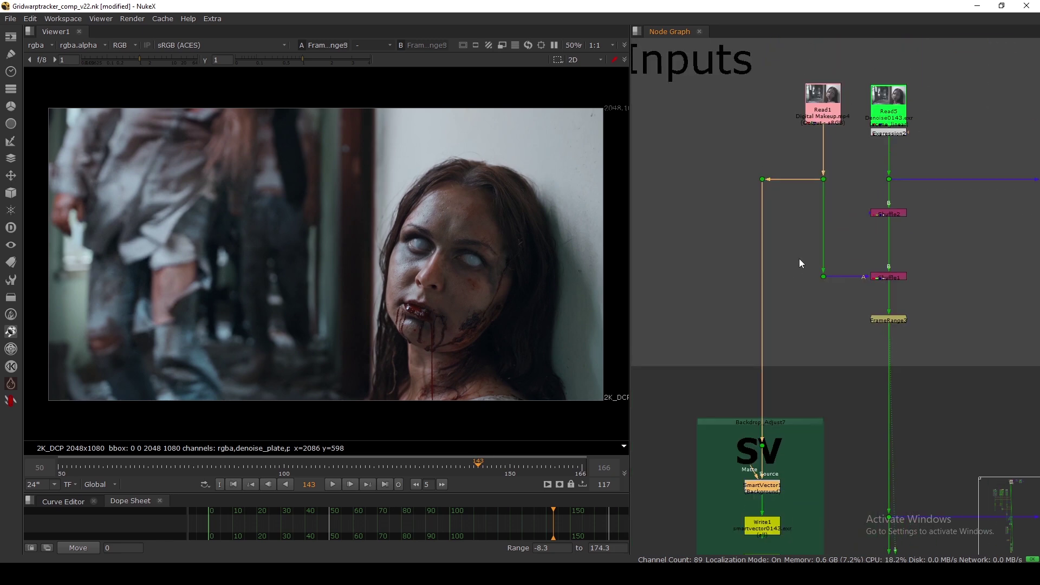
{"action": "mouse_move", "coordinate": [810, 210]}
{"action": "left_mouse_down"}
{"action": "mouse_move", "coordinate": [811, 176]}
{"action": "mouse_move", "coordinate": [873, 163]}
{"action": "mouse_move", "coordinate": [820, 209]}
{"action": "left_mouse_up"}
{"action": "scroll", "coordinate": [820, 209], "scroll_direction": "down", "scroll_amount": 5}
{"action": "scroll", "coordinate": [800, 260], "scroll_direction": "up", "scroll_amount": 5}
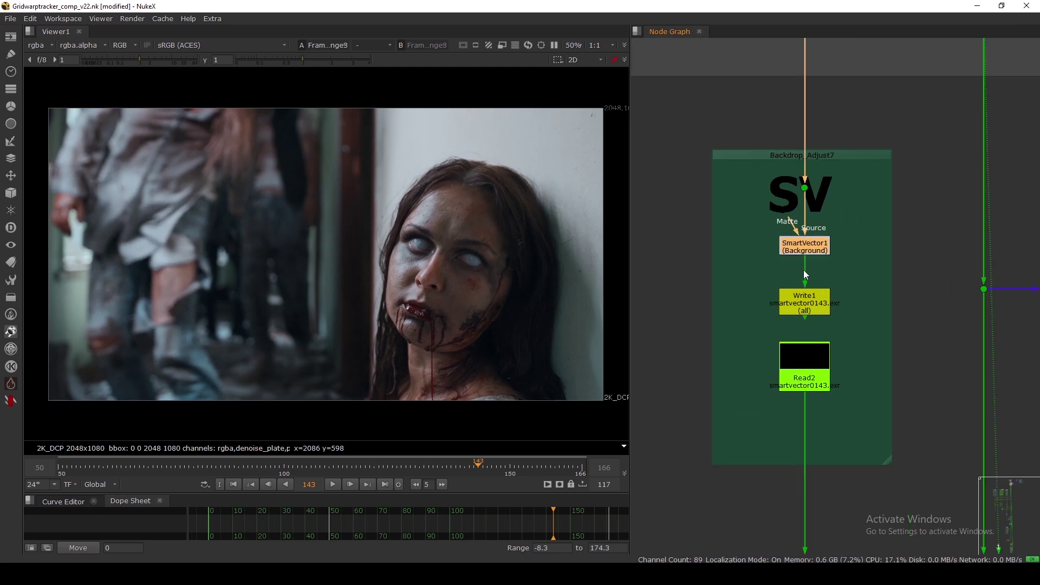
Check SmartVector1's vector detail setting and examine the Write1 and Read2 nodes that render and reload the smart vectors
{"action": "double_click", "coordinate": [805, 250]}
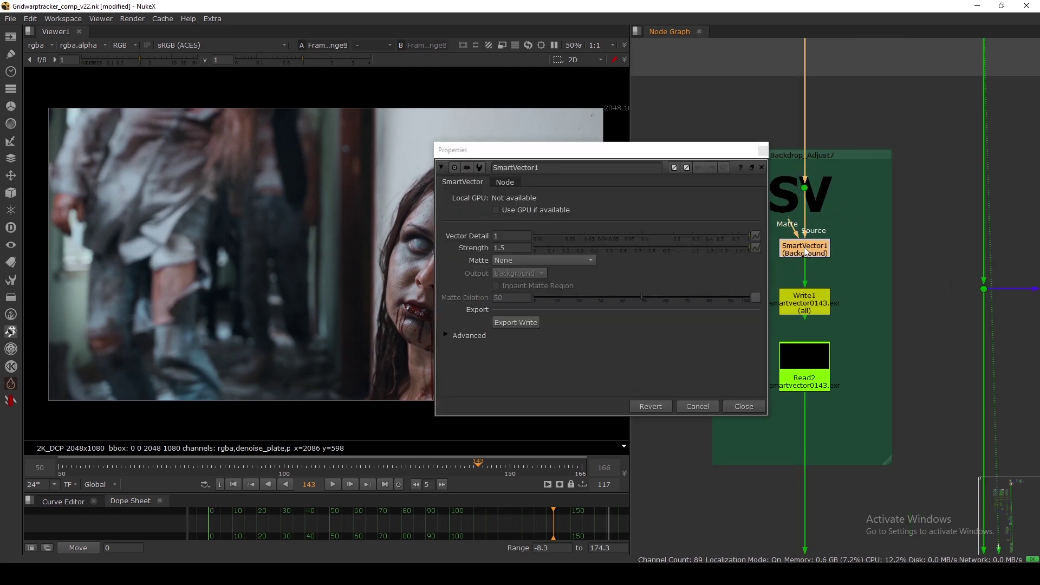
{"action": "left_click", "coordinate": [512, 222]}
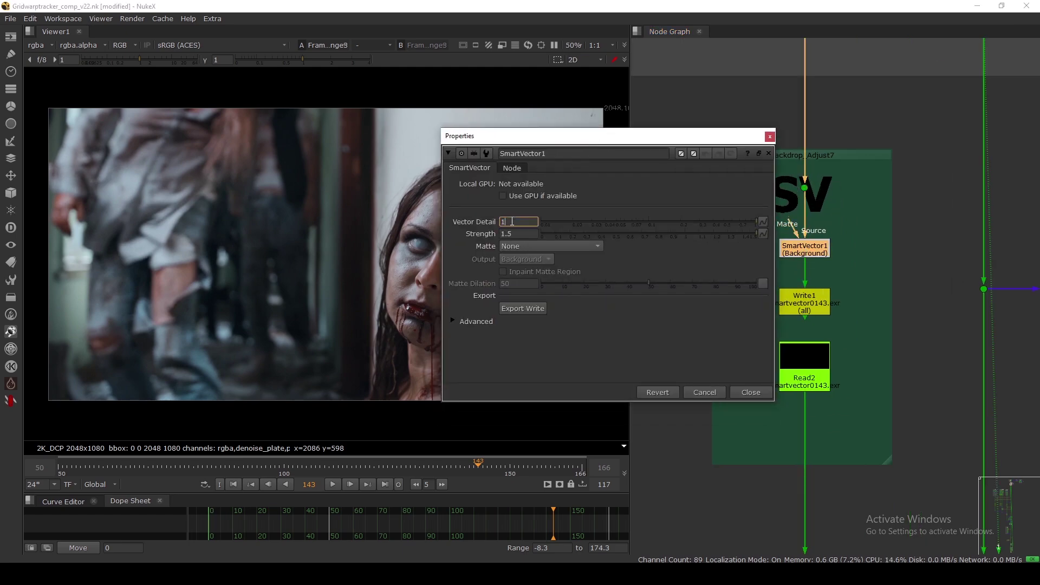
{"action": "left_click", "coordinate": [751, 393]}
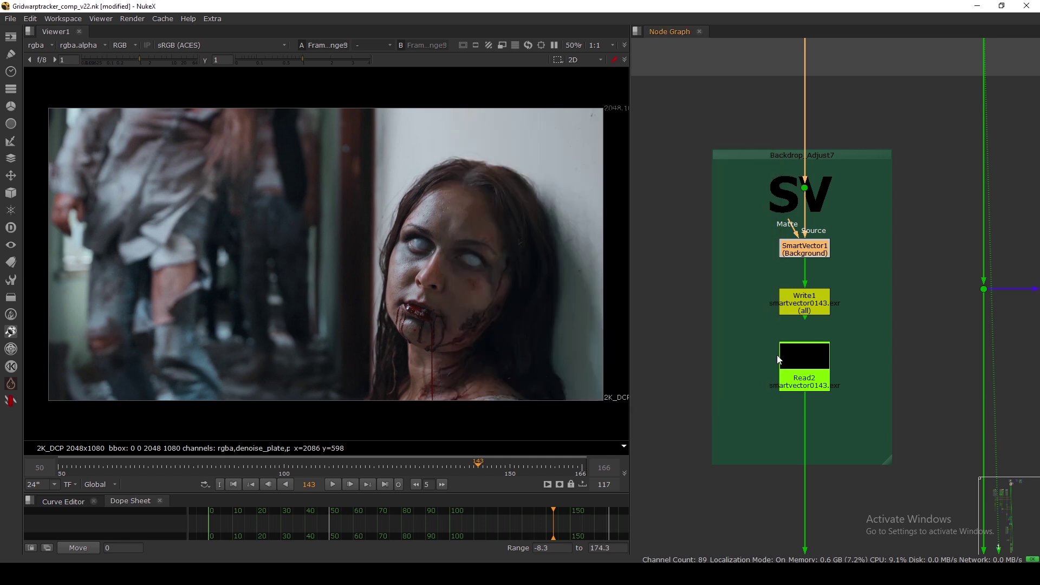
{"action": "left_click_drag", "start_coordinate": [807, 306], "coordinate": [807, 297]}
{"action": "left_click_drag", "start_coordinate": [805, 380], "coordinate": [812, 360]}
{"action": "left_click", "coordinate": [847, 333]}
{"action": "left_click", "coordinate": [860, 353]}
Examine the node setups in the RIGIDITY and Track control backdrops beside the Inputs section
{"action": "scroll", "coordinate": [861, 353], "scroll_direction": "down", "scroll_amount": 5}
{"action": "scroll", "coordinate": [853, 353], "scroll_direction": "down", "scroll_amount": 3}
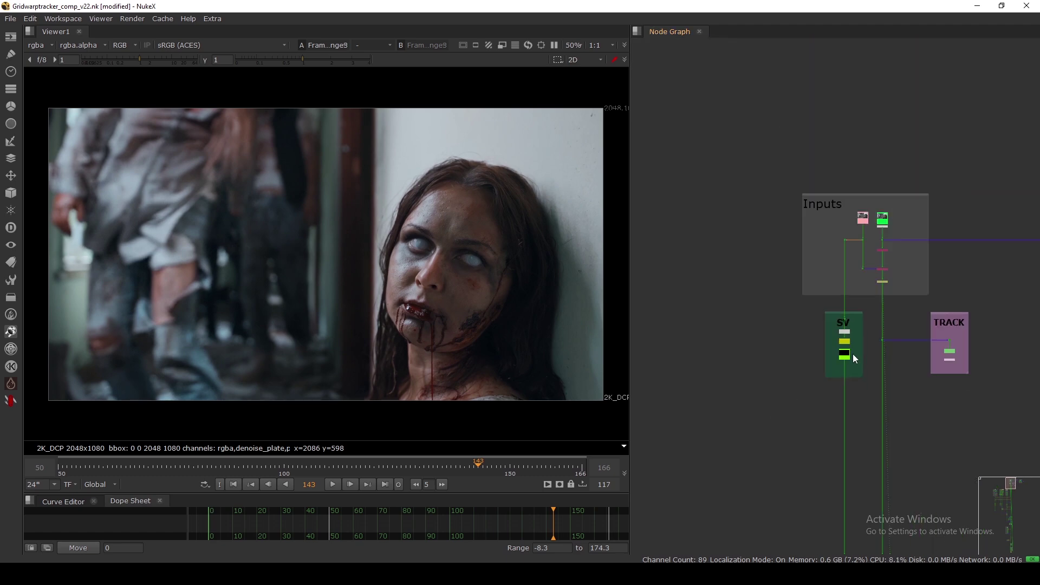
{"action": "middle_click_drag", "start_coordinate": [853, 354], "coordinate": [700, 352]}
{"action": "left_click_drag", "start_coordinate": [711, 194], "coordinate": [949, 386]}
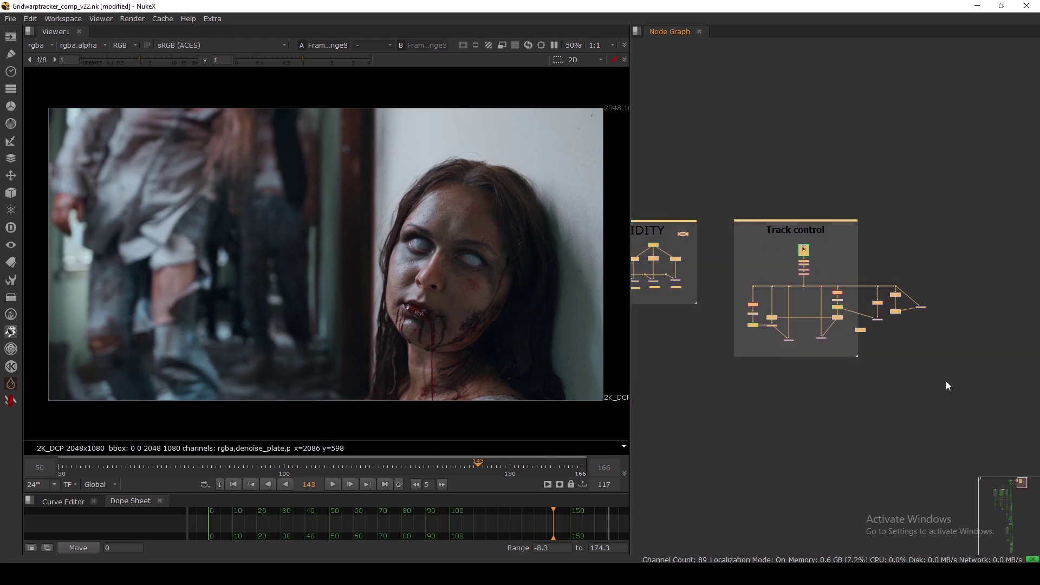
{"action": "left_click", "coordinate": [918, 198]}
{"action": "middle_click_drag", "start_coordinate": [699, 320], "coordinate": [856, 298]}
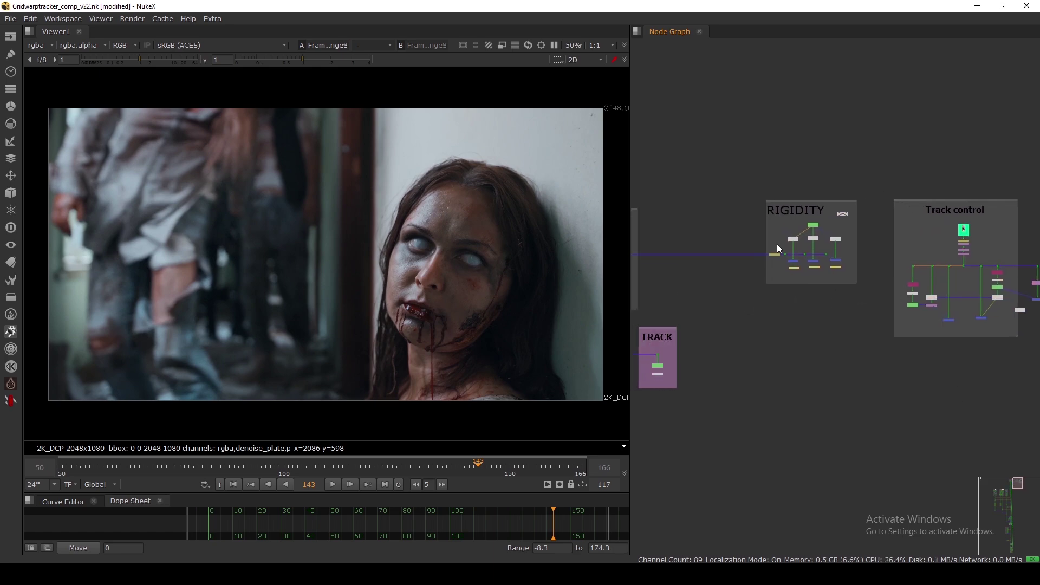
{"action": "left_click_drag", "start_coordinate": [741, 199], "coordinate": [1021, 335]}
{"action": "left_click", "coordinate": [867, 323]}
Display the Read3 and Read4 wound images of the Leg backdrop one after the other in the viewer
{"action": "scroll", "coordinate": [847, 317], "scroll_direction": "down", "scroll_amount": 3}
{"action": "scroll", "coordinate": [847, 317], "scroll_direction": "down", "scroll_amount": 6}
{"action": "scroll", "coordinate": [810, 385], "scroll_direction": "up", "scroll_amount": 6}
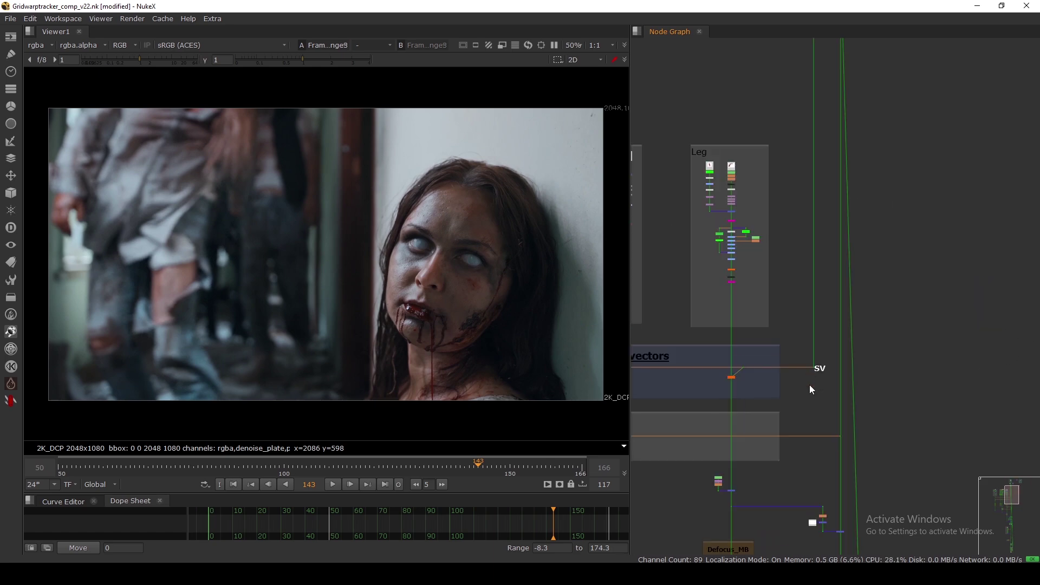
{"action": "scroll", "coordinate": [804, 345], "scroll_direction": "down", "scroll_amount": 2}
{"action": "middle_click_drag", "start_coordinate": [804, 345], "coordinate": [839, 345]}
{"action": "scroll", "coordinate": [843, 374], "scroll_direction": "up", "scroll_amount": 3}
{"action": "scroll", "coordinate": [828, 271], "scroll_direction": "up", "scroll_amount": 6}
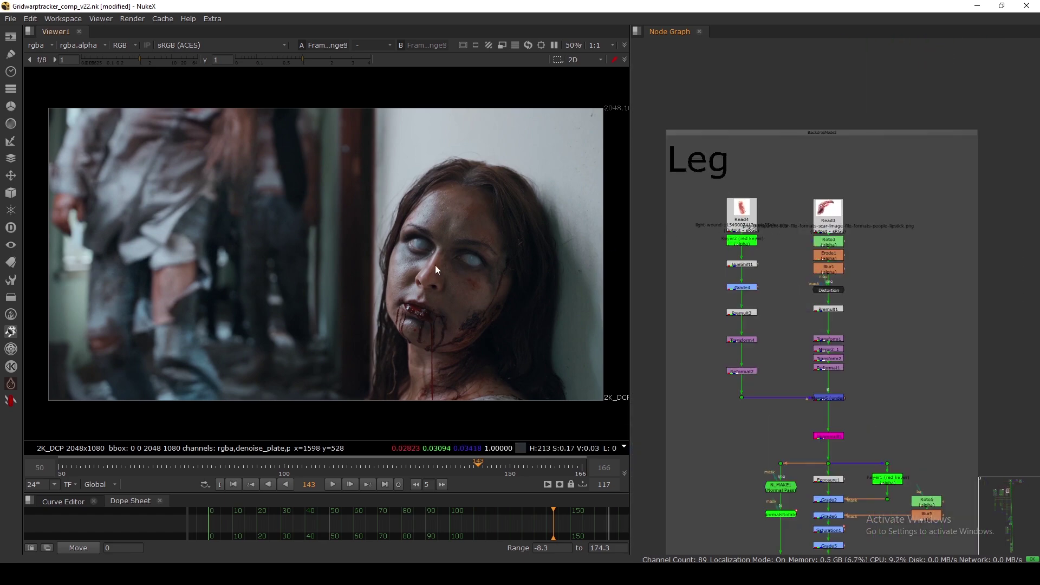
{"action": "left_click", "coordinate": [827, 211]}
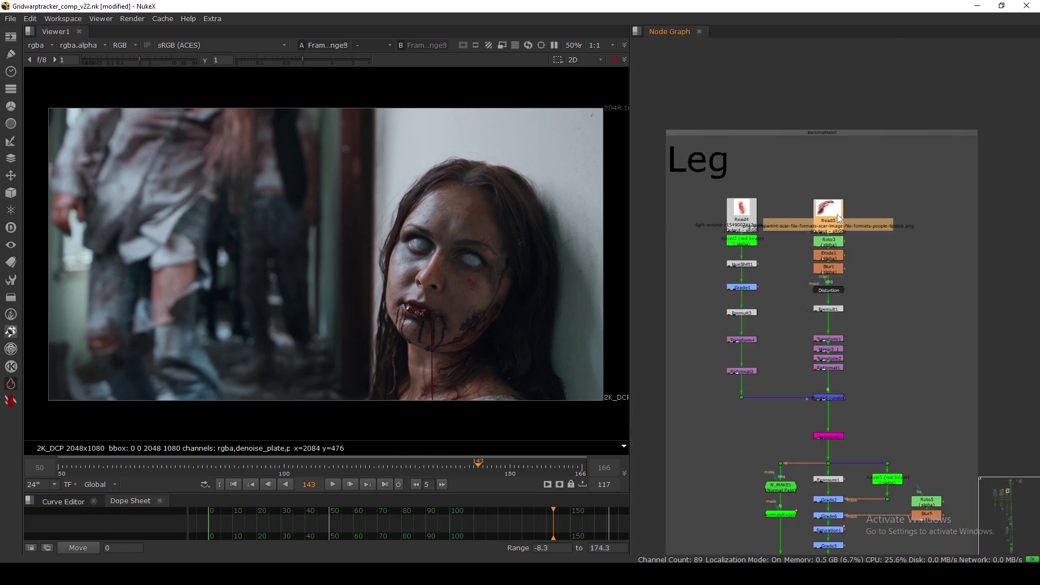
{"action": "key", "text": "1"}
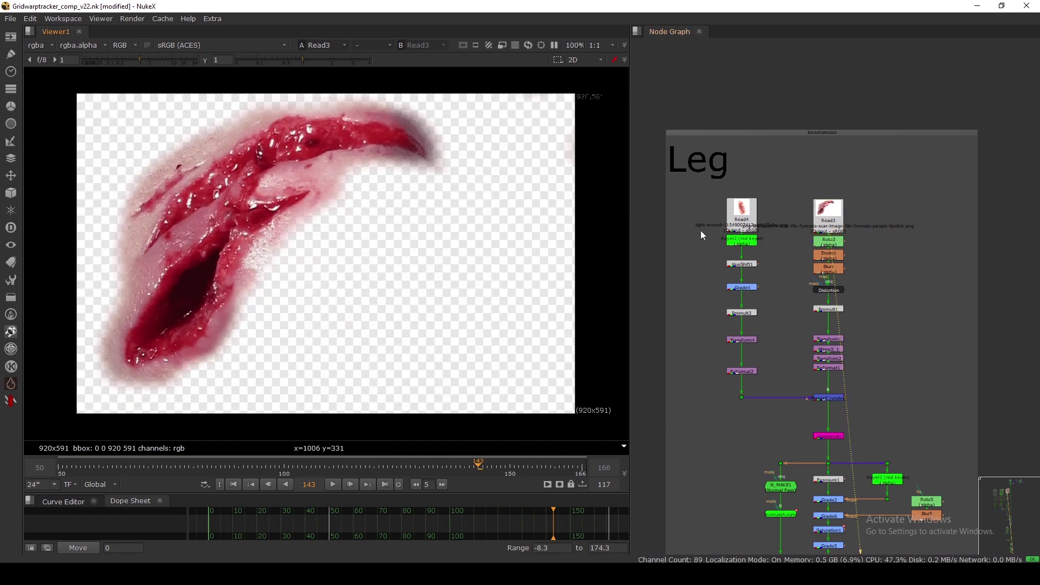
{"action": "left_click", "coordinate": [750, 219]}
{"action": "key", "text": "1"}
{"action": "scroll", "coordinate": [482, 237], "scroll_direction": "down", "scroll_amount": 5}
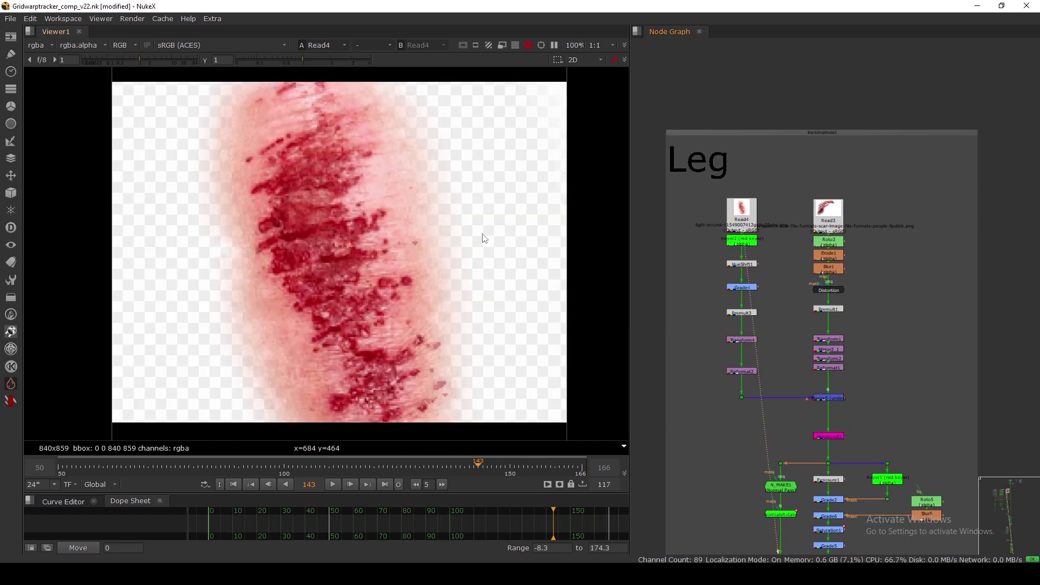
Inspect the alpha channel of the Read3 wound image and of the Roto3 node below it
{"action": "left_click", "coordinate": [835, 225]}
{"action": "key", "text": "1"}
{"action": "left_click", "coordinate": [847, 241]}
{"action": "scroll", "coordinate": [846, 242], "scroll_direction": "up", "scroll_amount": 4}
{"action": "left_click", "coordinate": [811, 208]}
{"action": "left_click_drag", "start_coordinate": [814, 209], "coordinate": [814, 199]}
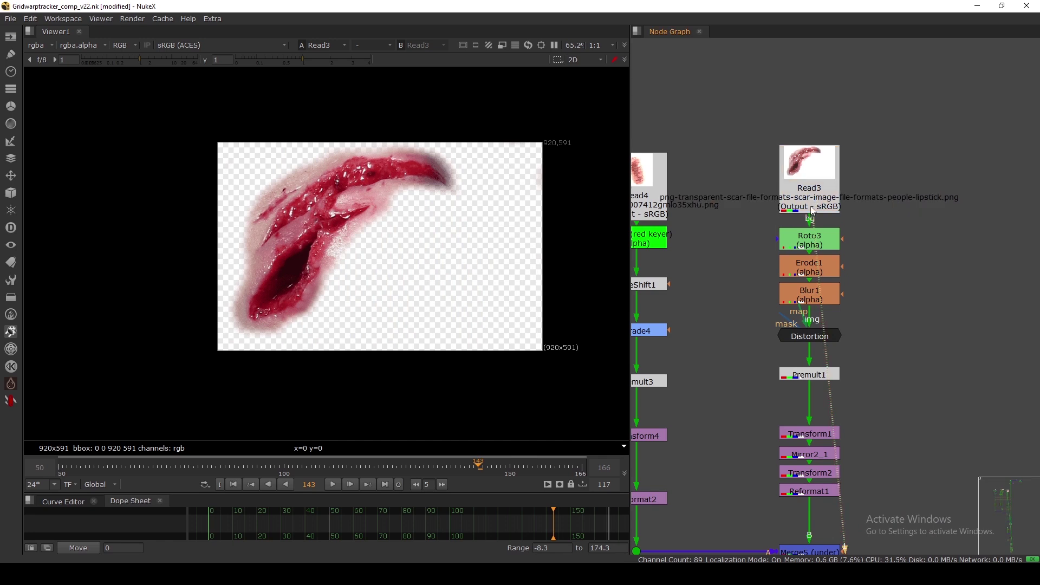
{"action": "key", "text": "a"}
{"action": "left_click", "coordinate": [830, 247]}
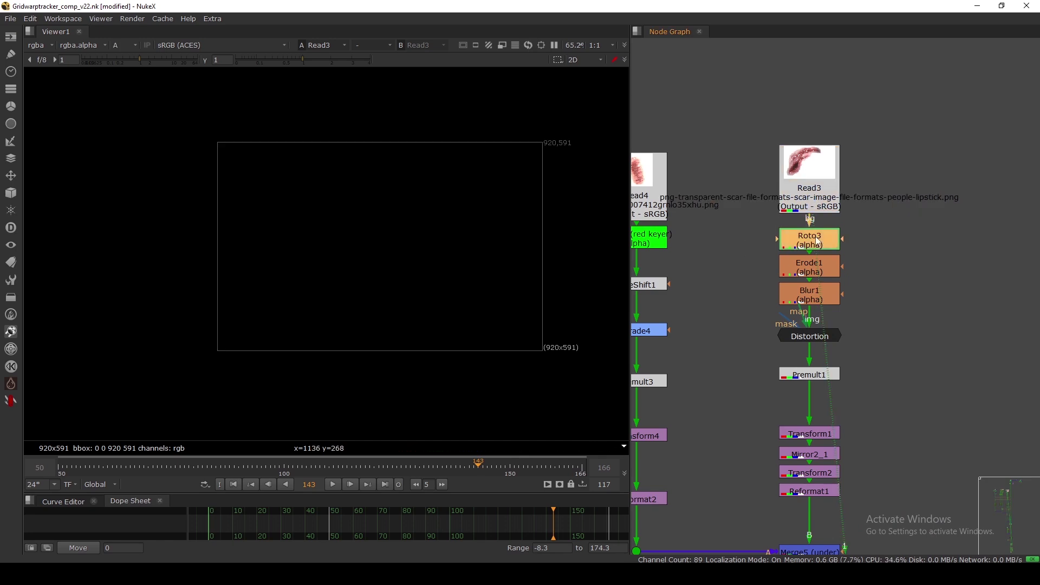
{"action": "key", "text": "1"}
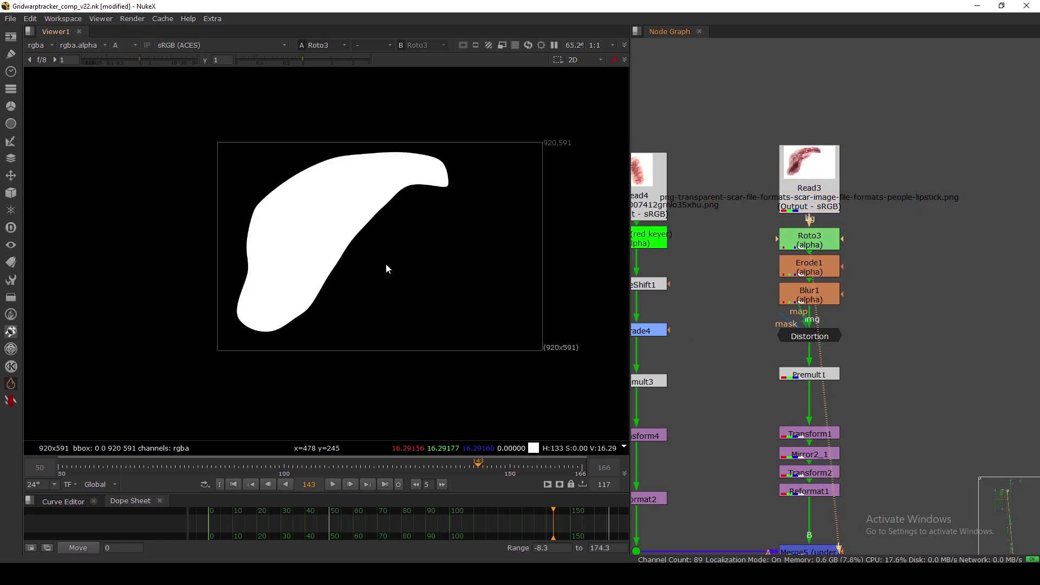
Return the viewer to full colour and display the Premult1 result
{"action": "key", "text": "a"}
{"action": "left_click", "coordinate": [809, 374]}
{"action": "key", "text": "1"}
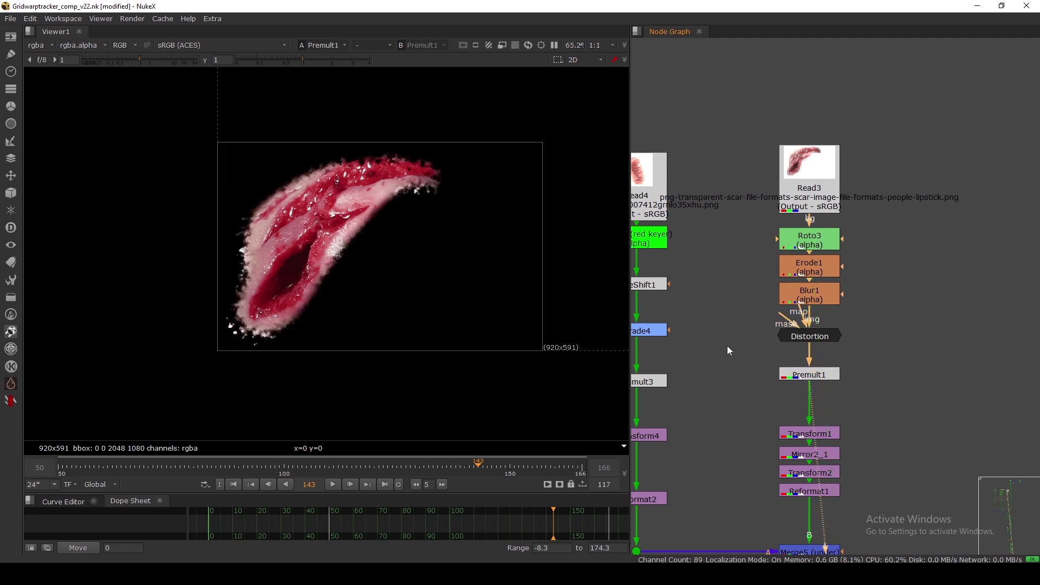
Examine the Distortion node's settings and its internal node graph, and close its properties
{"action": "left_click", "coordinate": [809, 338]}
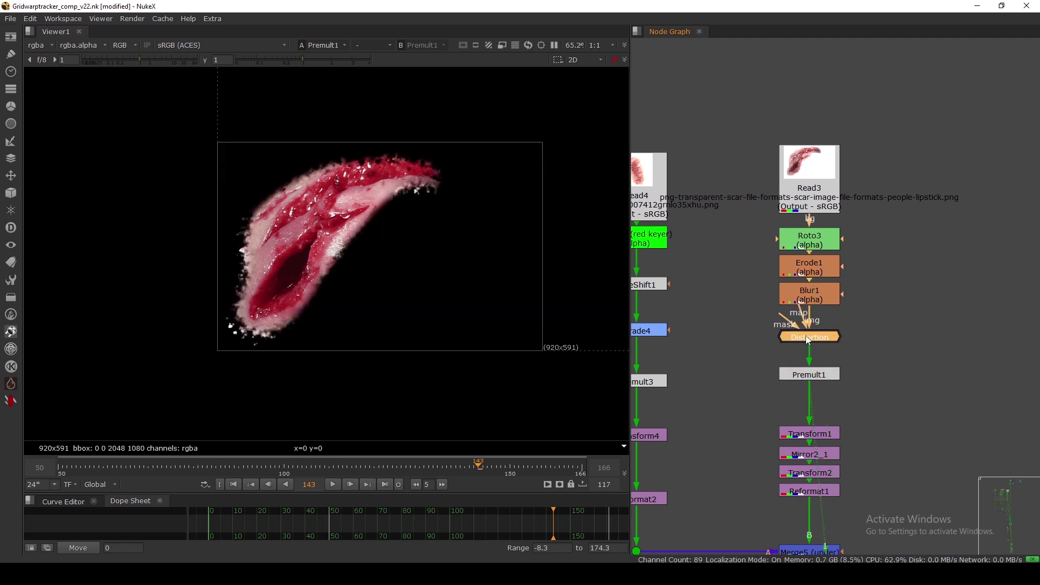
{"action": "double_click", "coordinate": [809, 338]}
{"action": "left_click_drag", "start_coordinate": [661, 269], "coordinate": [655, 204]}
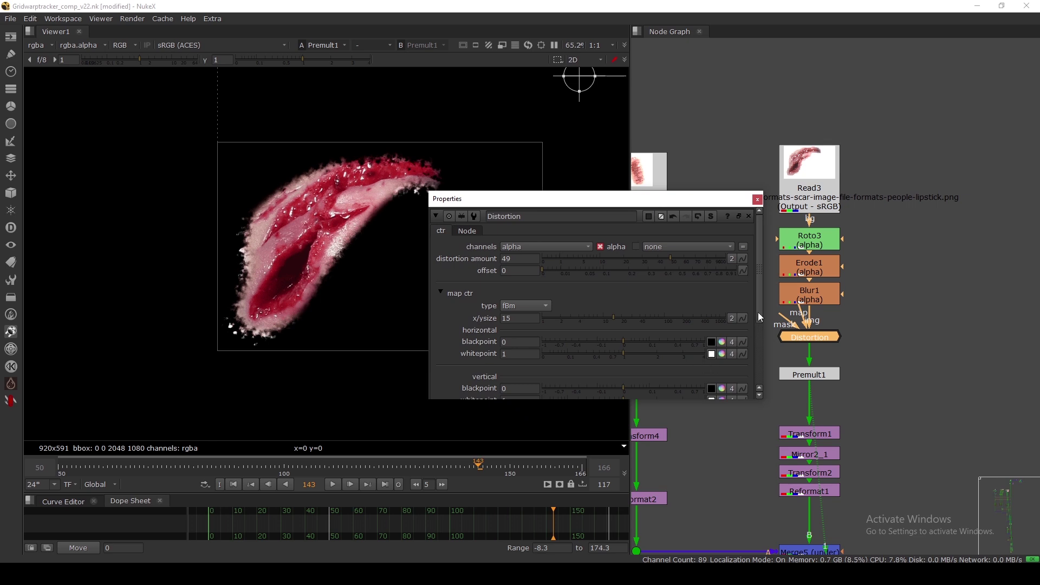
{"action": "left_click_drag", "start_coordinate": [643, 405], "coordinate": [650, 469]}
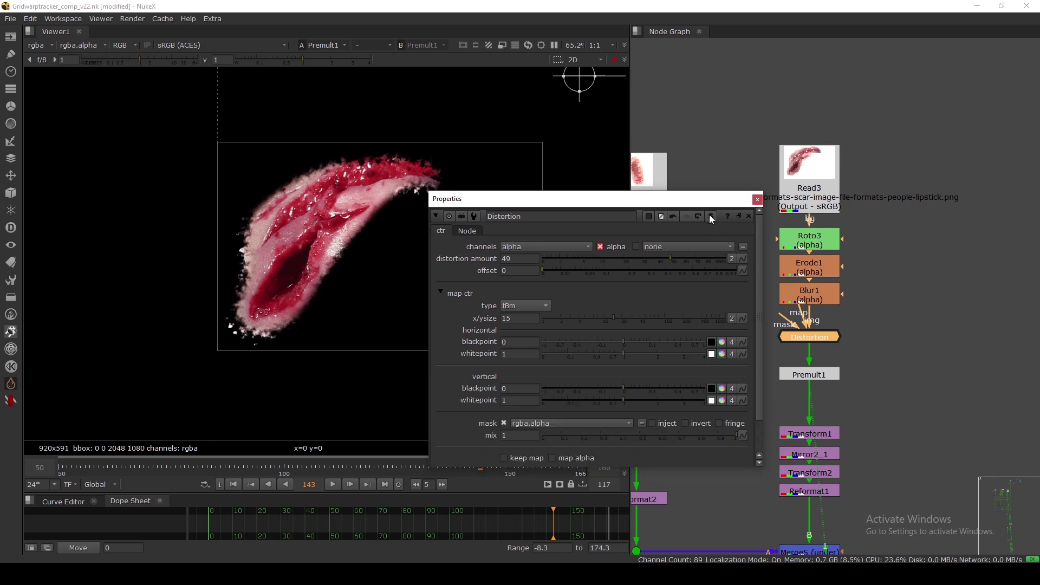
{"action": "left_click", "coordinate": [710, 214]}
{"action": "left_click_drag", "start_coordinate": [717, 204], "coordinate": [576, 205]}
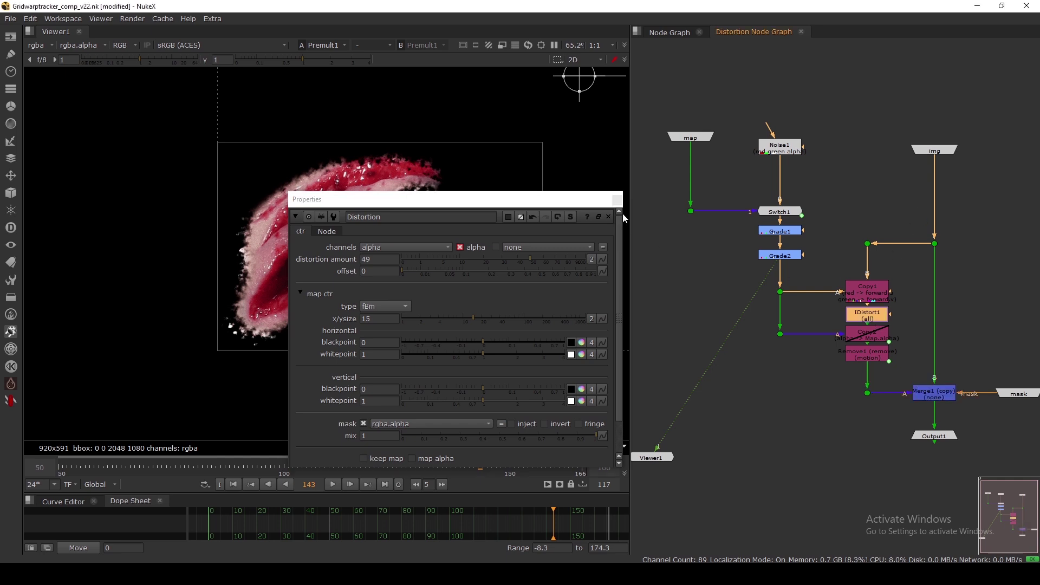
{"action": "left_click", "coordinate": [618, 200]}
Display the transformed wound at Reformat1, review the transform nodes above it, and view the Merge5 result
{"action": "middle_click_drag", "start_coordinate": [781, 359], "coordinate": [805, 302]}
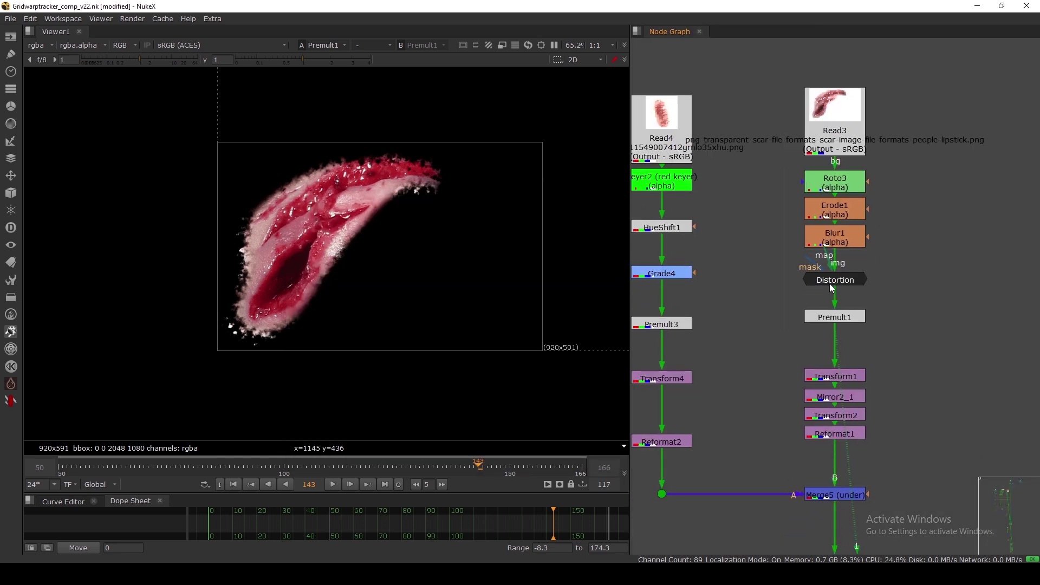
{"action": "left_click", "coordinate": [835, 279]}
{"action": "middle_click_drag", "start_coordinate": [812, 372], "coordinate": [839, 252]}
{"action": "left_click", "coordinate": [848, 312]}
{"action": "key", "text": "1"}
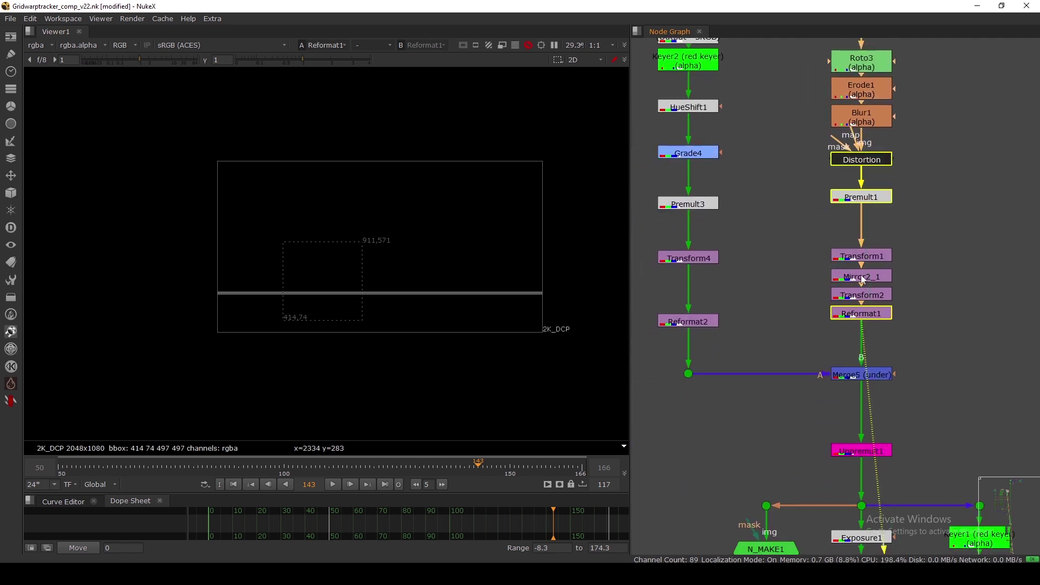
{"action": "left_click_drag", "start_coordinate": [800, 214], "coordinate": [895, 299]}
{"action": "left_click", "coordinate": [850, 372]}
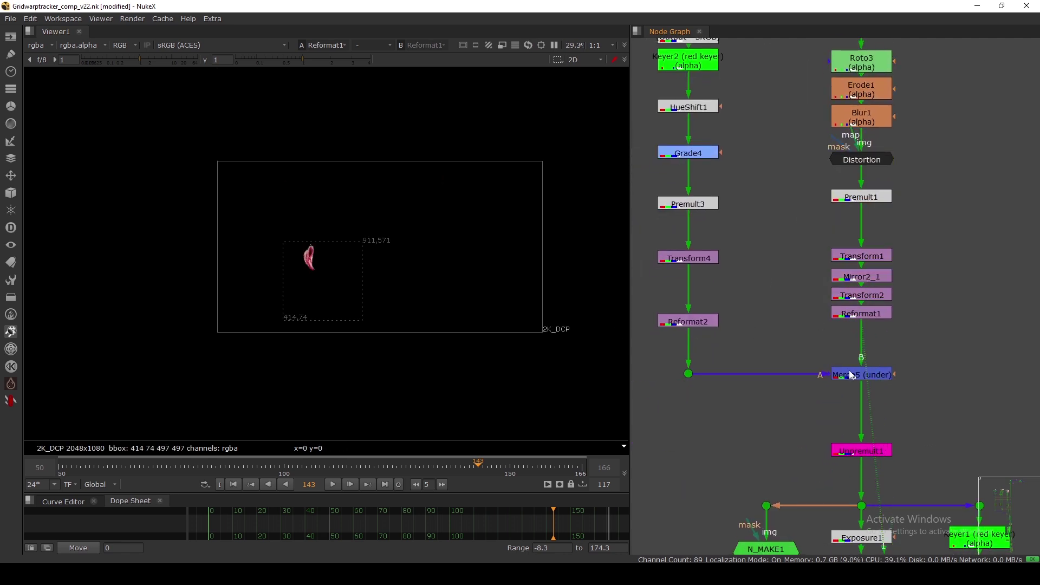
{"action": "key", "text": "1"}
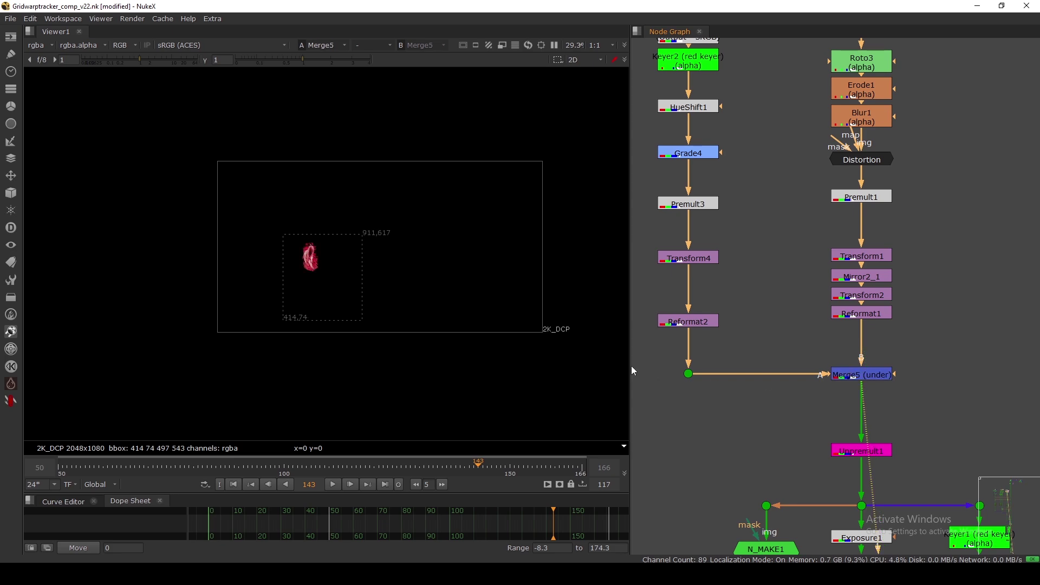
Display the second wound branch at Reformat2 and compare it with the combined wounds at Merge5
{"action": "scroll", "coordinate": [803, 355], "scroll_direction": "down", "scroll_amount": 5}
{"action": "scroll", "coordinate": [761, 253], "scroll_direction": "up", "scroll_amount": 2}
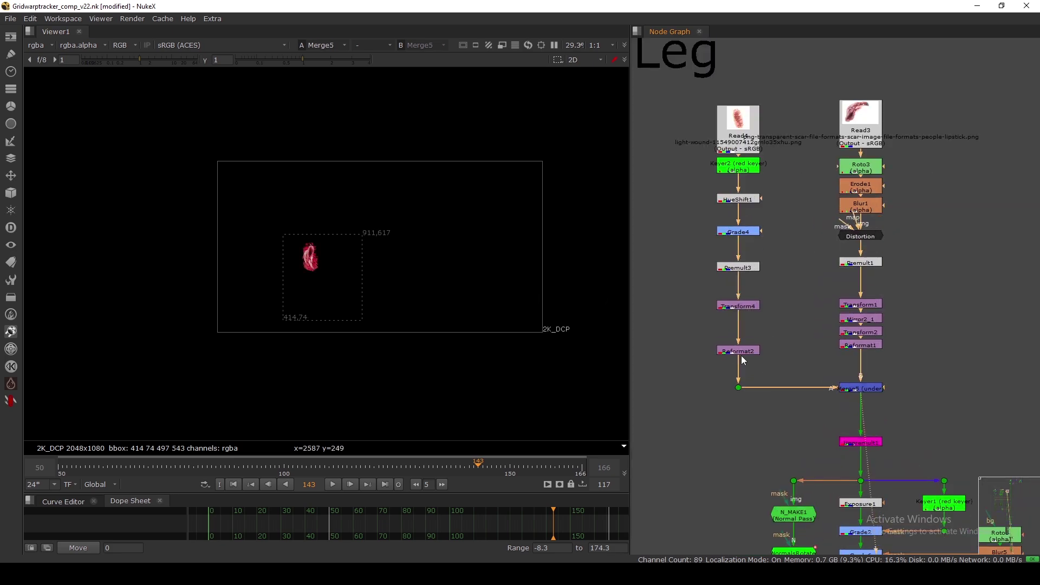
{"action": "left_click", "coordinate": [736, 351]}
{"action": "key", "text": "1"}
{"action": "scroll", "coordinate": [349, 272], "scroll_direction": "up", "scroll_amount": 2}
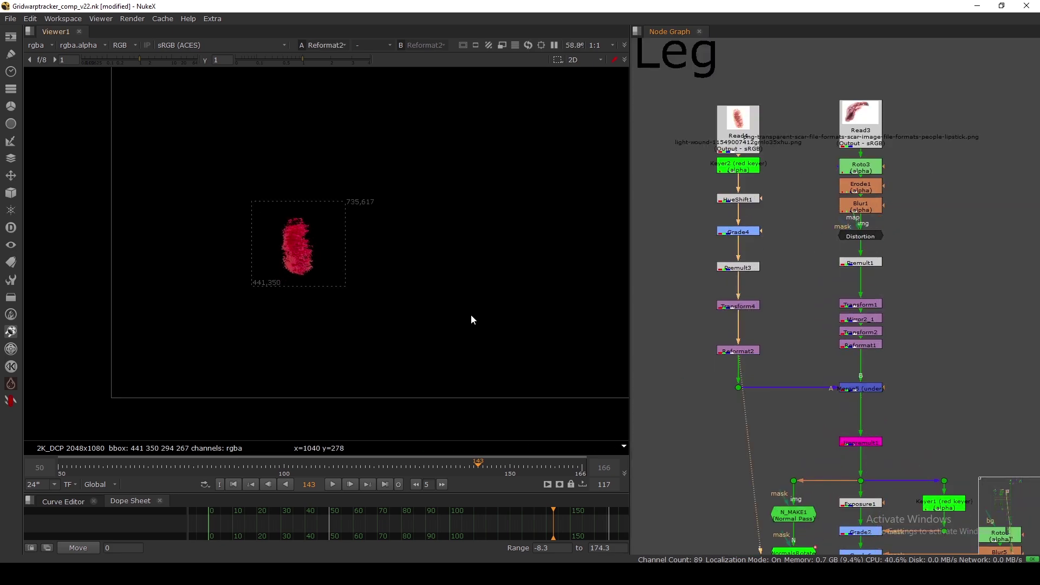
{"action": "left_click", "coordinate": [851, 390]}
{"action": "key", "text": "1"}
{"action": "scroll", "coordinate": [313, 257], "scroll_direction": "up", "scroll_amount": 2}
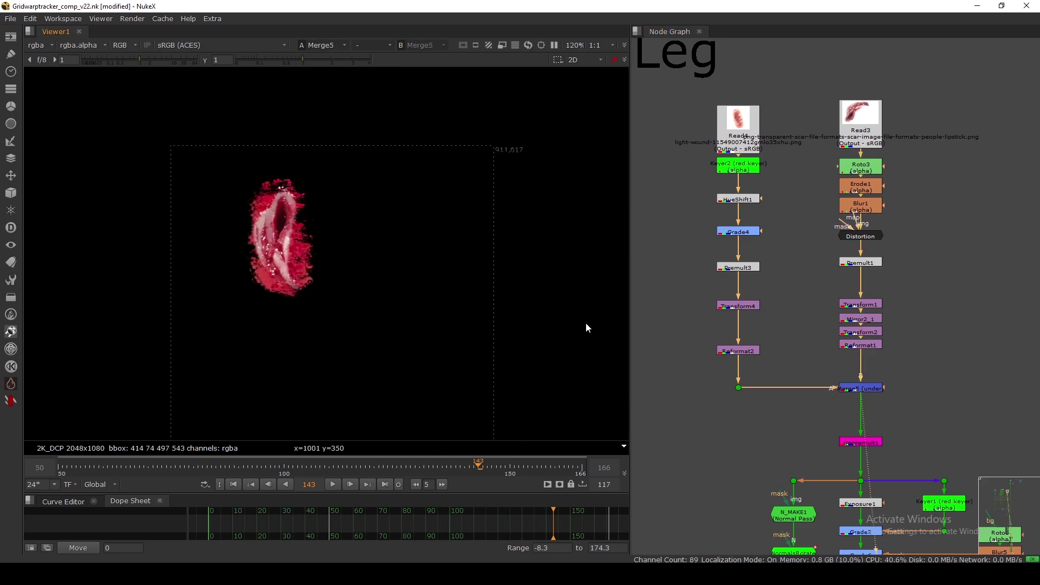
Display the merged wound at the Unpremult node below Merge5 and after the grading chain at Grade3
{"action": "scroll", "coordinate": [772, 406], "scroll_direction": "down", "scroll_amount": 3}
{"action": "scroll", "coordinate": [786, 368], "scroll_direction": "up", "scroll_amount": 5}
{"action": "left_click", "coordinate": [797, 323]}
{"action": "key", "text": "1"}
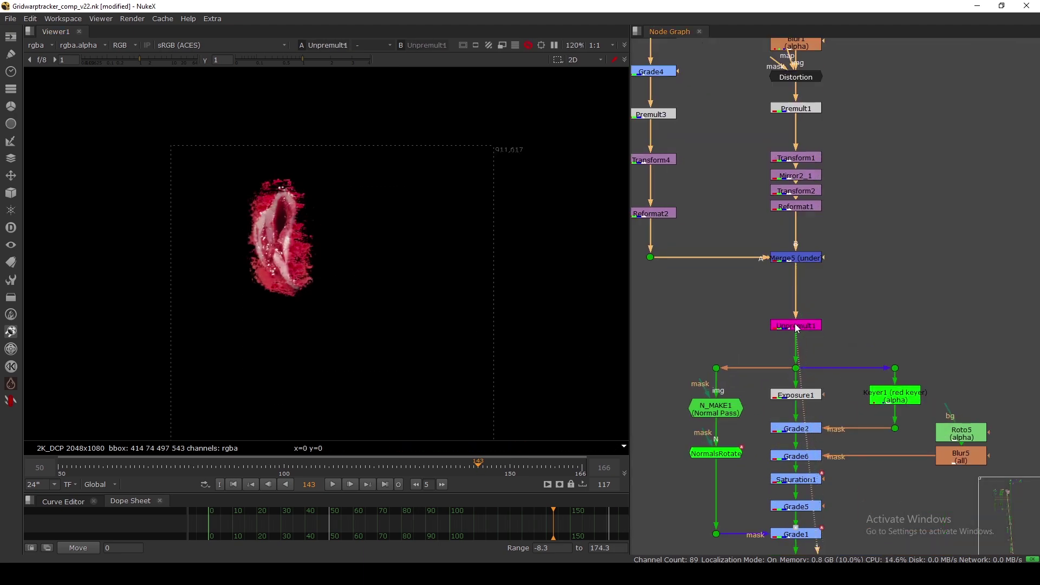
{"action": "scroll", "coordinate": [795, 363], "scroll_direction": "down", "scroll_amount": 3}
{"action": "scroll", "coordinate": [796, 368], "scroll_direction": "up", "scroll_amount": 3}
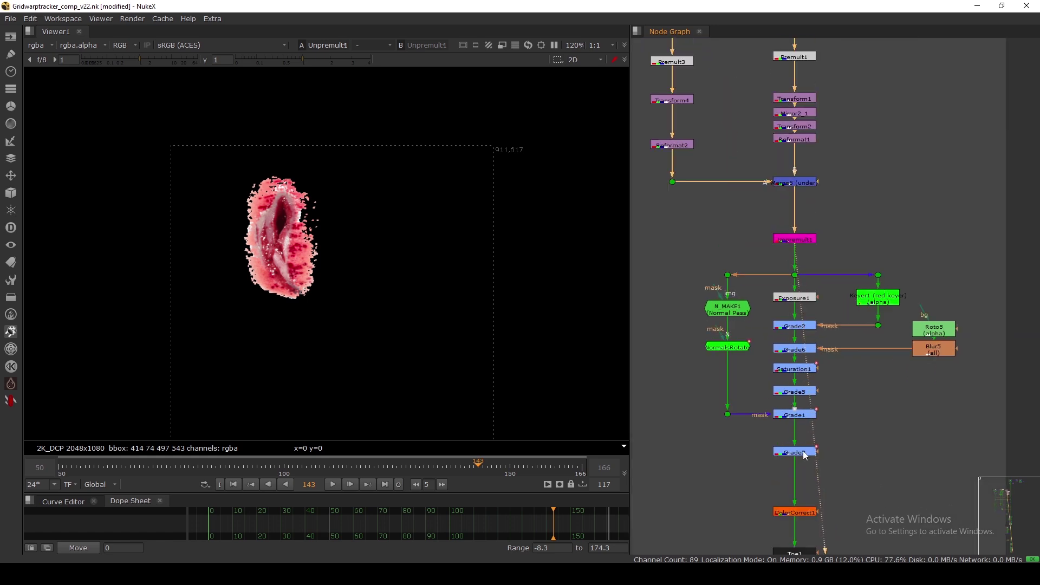
{"action": "left_click", "coordinate": [795, 452]}
{"action": "key", "text": "1"}
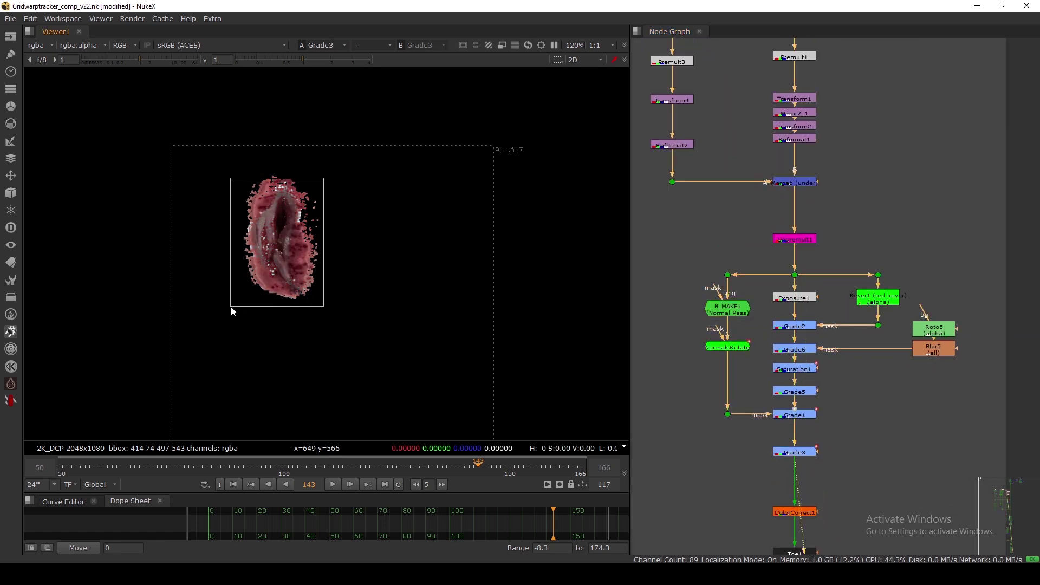
Display the N_MAKE1 normal pass of the wound and check the node's settings
{"action": "left_click", "coordinate": [722, 311]}
{"action": "key", "text": "1"}
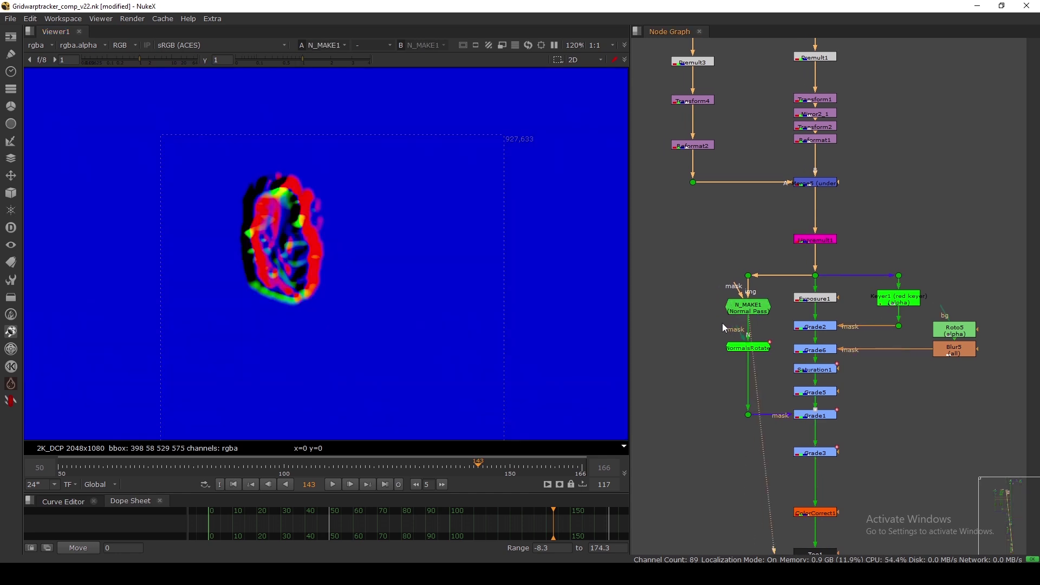
{"action": "middle_click_drag", "start_coordinate": [722, 322], "coordinate": [725, 323]}
{"action": "double_click", "coordinate": [740, 309]}
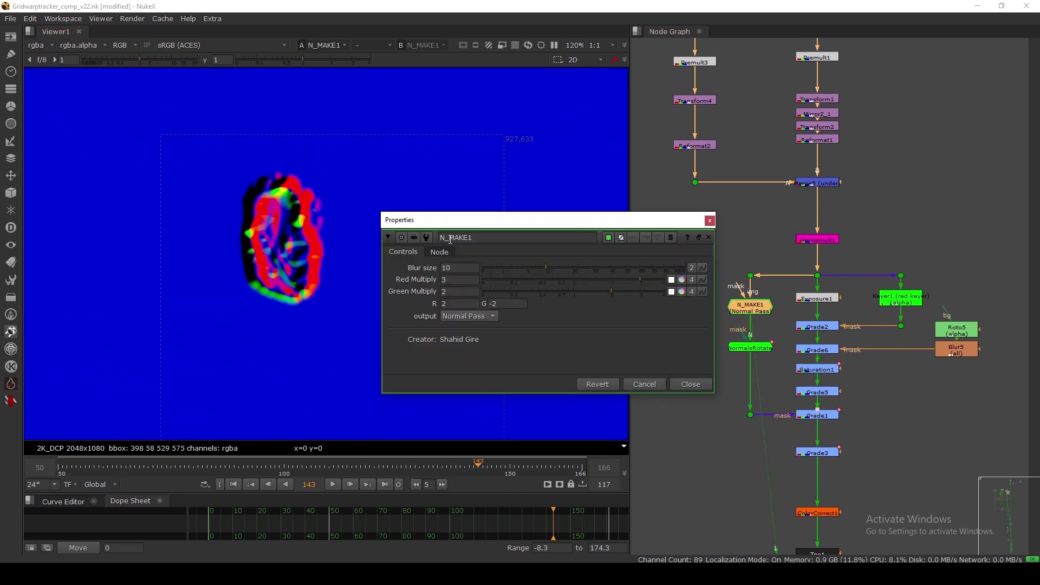
{"action": "left_click", "coordinate": [709, 221]}
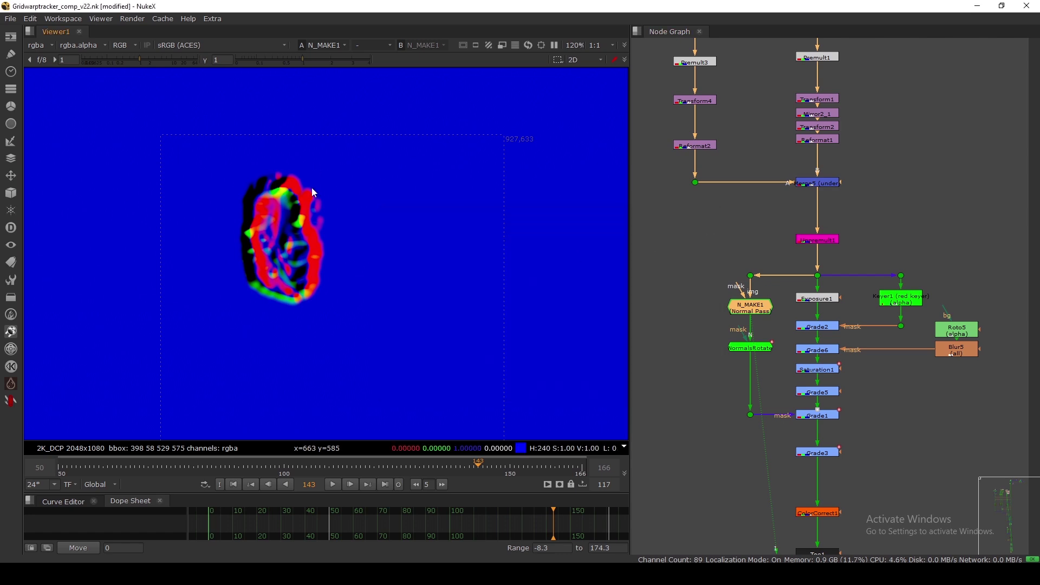
Display NormalsRotate, check its rotation and matte settings, and view its alpha output
{"action": "left_click", "coordinate": [750, 348]}
{"action": "scroll", "coordinate": [751, 358], "scroll_direction": "up", "scroll_amount": 2}
{"action": "double_click", "coordinate": [749, 358]}
{"action": "key", "text": "1"}
{"action": "left_click_drag", "start_coordinate": [435, 251], "coordinate": [487, 197]}
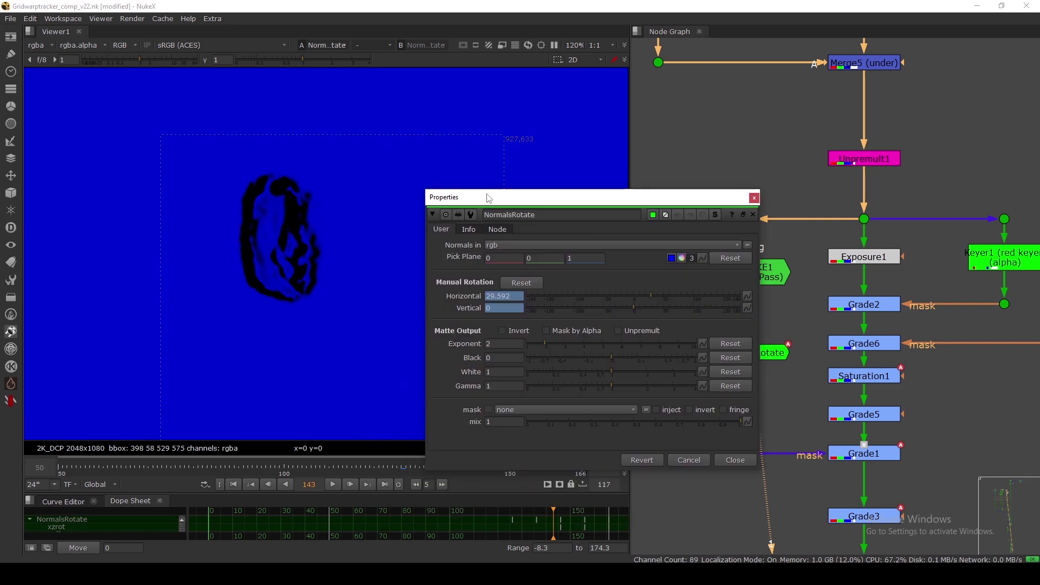
{"action": "key", "text": "a"}
{"action": "left_click", "coordinate": [735, 460]}
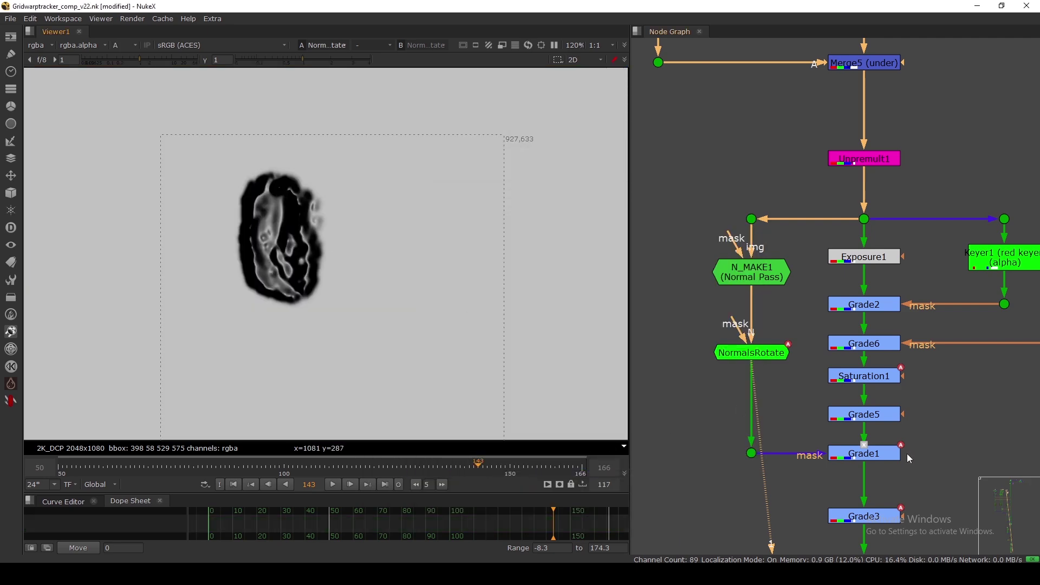
Display the graded wound at Premult2 with the viewer back in full colour
{"action": "scroll", "coordinate": [907, 454], "scroll_direction": "down", "scroll_amount": 4}
{"action": "scroll", "coordinate": [850, 385], "scroll_direction": "up", "scroll_amount": 3}
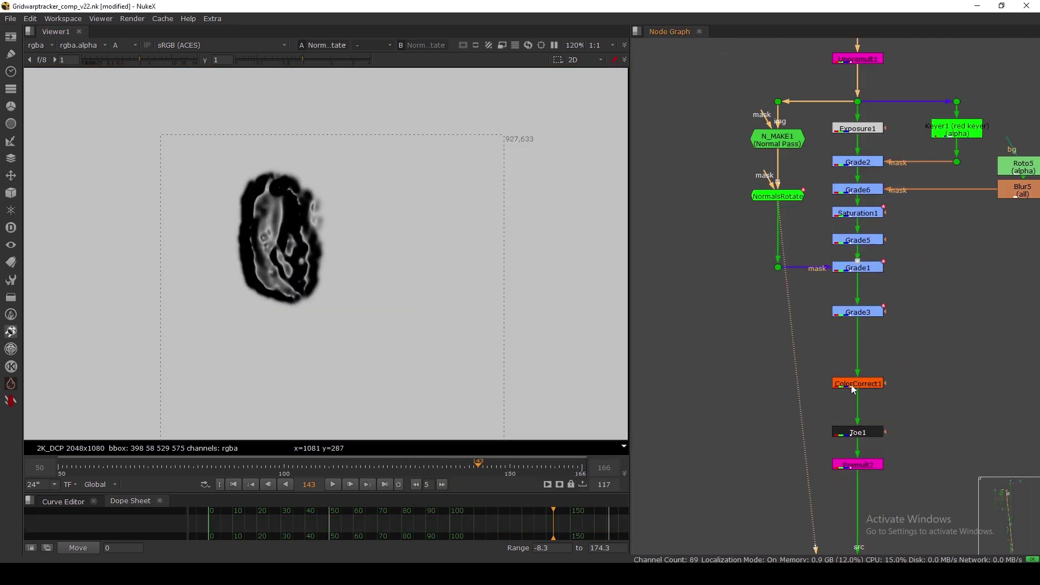
{"action": "left_click", "coordinate": [858, 464]}
{"action": "key", "text": "1"}
{"action": "key", "text": "a"}
{"action": "middle_click_drag", "start_coordinate": [840, 270], "coordinate": [831, 343]}
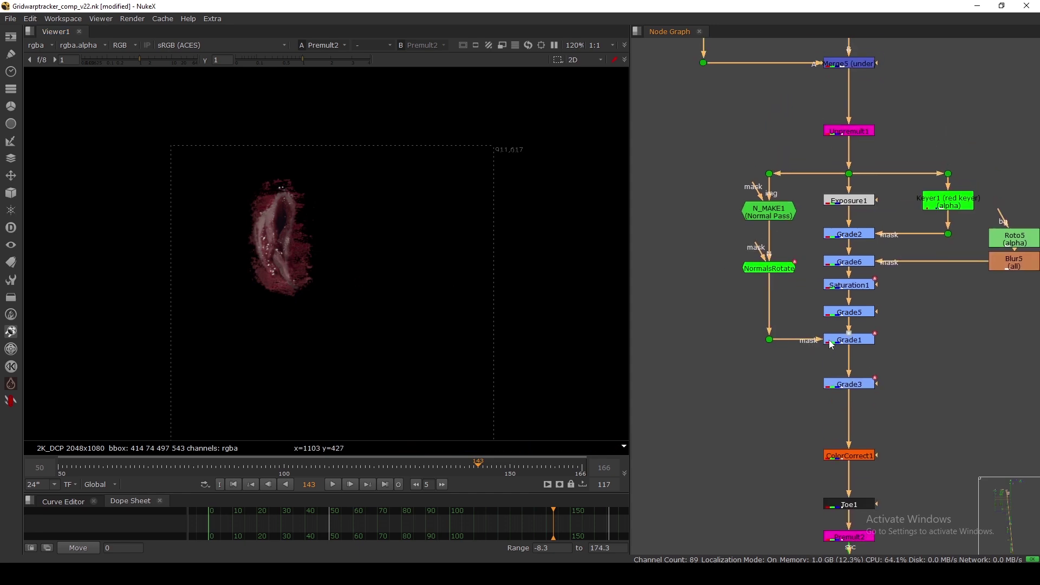
Disable and re-enable the Grade1 node repeatedly to compare its effect on the wound
{"action": "left_click", "coordinate": [848, 341]}
{"action": "key", "text": "d"}
{"action": "key", "text": "d"}
{"action": "key", "text": "d"}
{"action": "key", "text": "d"}
{"action": "key", "text": "d"}
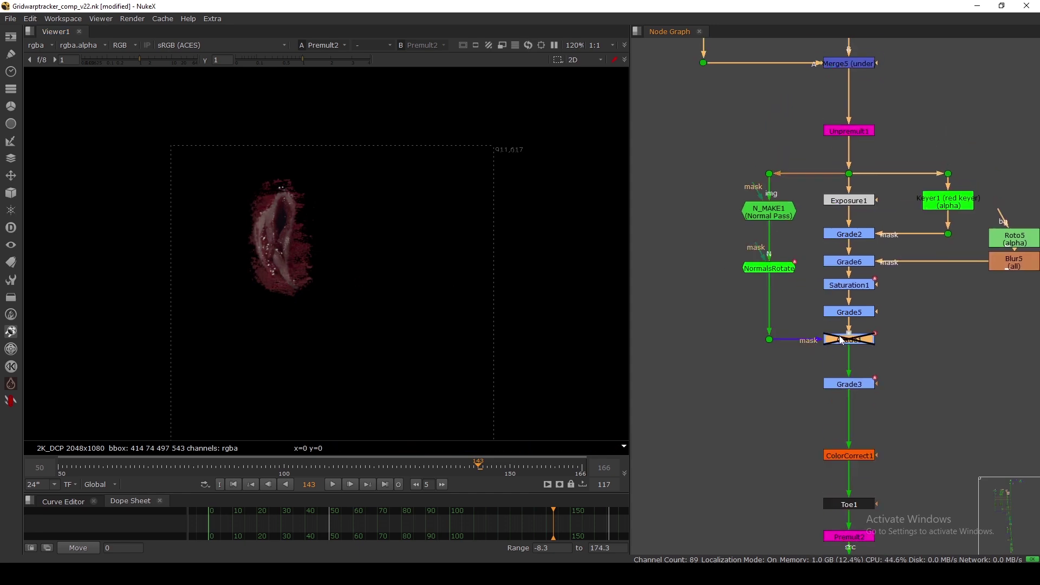
{"action": "key", "text": "d"}
{"action": "key", "text": "d"}
{"action": "key", "text": "d"}
{"action": "key", "text": "d"}
{"action": "key", "text": "d"}
Examine the node tree below the Leg backdrop, past PRECOMP to the Face_hit_shadow_mask, Distortion, MERGE and DI MATTES COPY backdrops
{"action": "scroll", "coordinate": [842, 340], "scroll_direction": "down", "scroll_amount": 5}
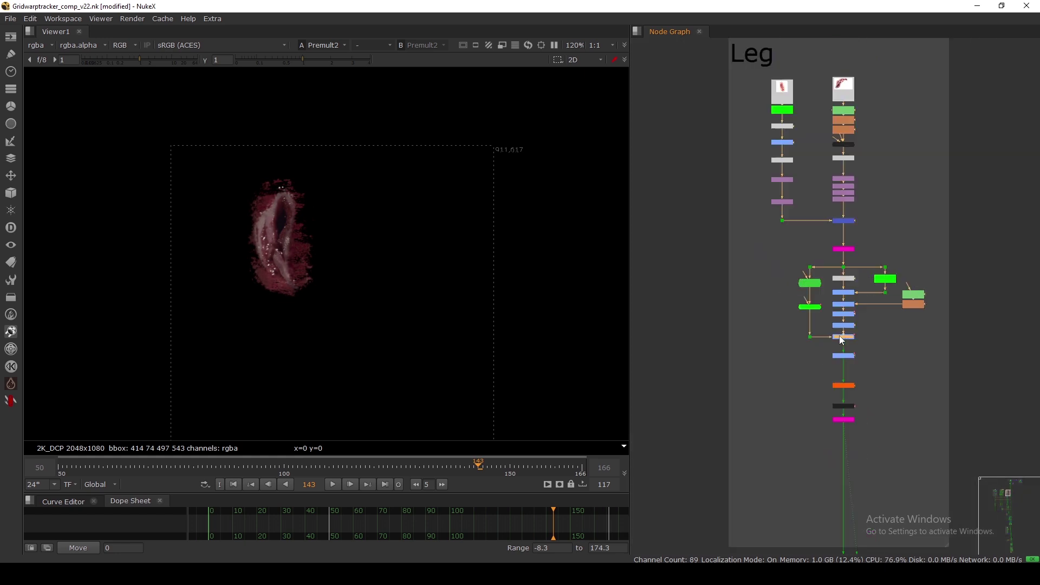
{"action": "scroll", "coordinate": [840, 379], "scroll_direction": "down", "scroll_amount": 6}
{"action": "middle_click_drag", "start_coordinate": [846, 445], "coordinate": [846, 360]}
{"action": "middle_click_drag", "start_coordinate": [842, 415], "coordinate": [842, 439]}
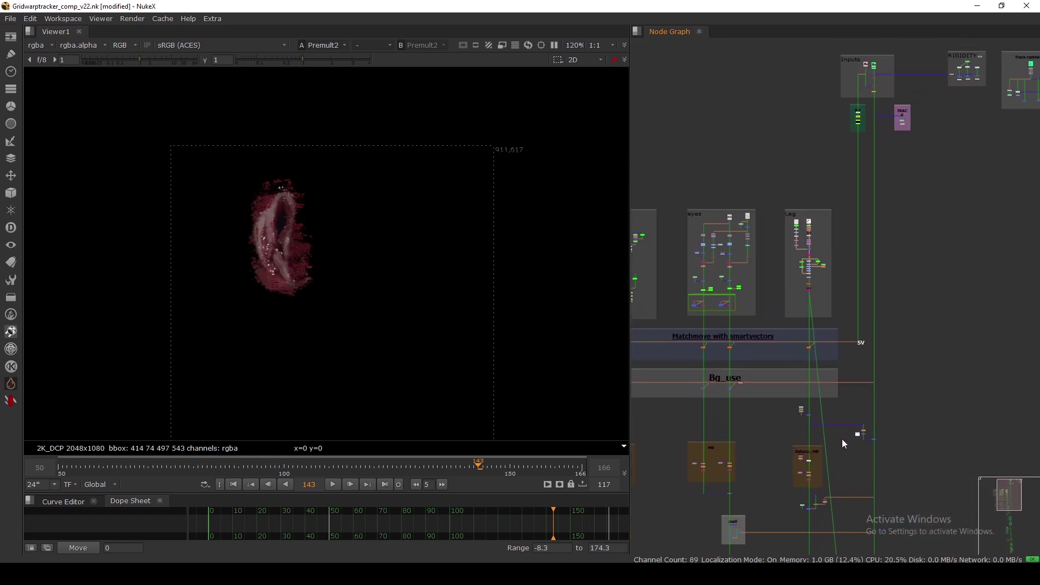
{"action": "scroll", "coordinate": [853, 375], "scroll_direction": "up", "scroll_amount": 8}
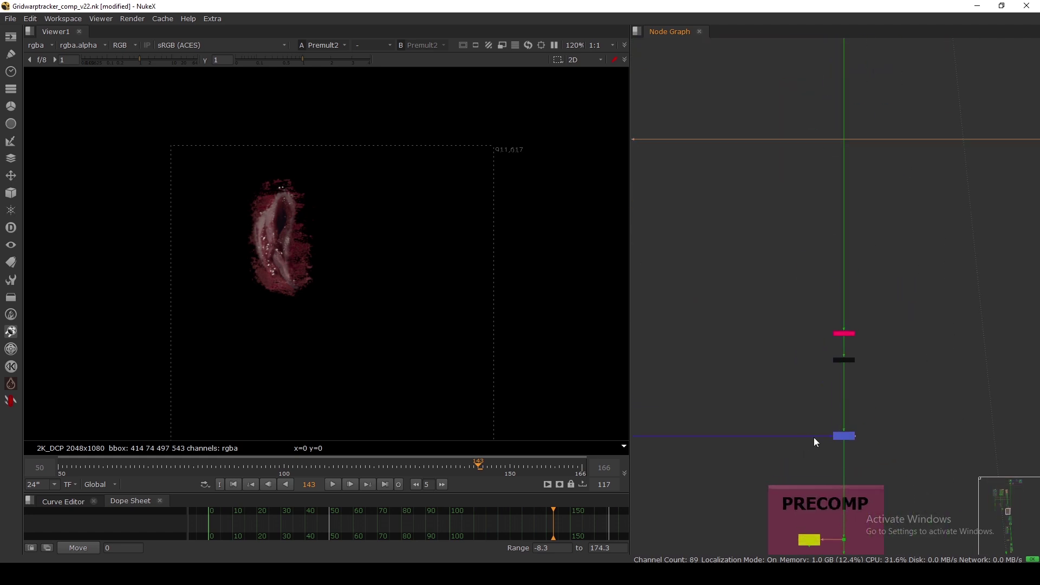
{"action": "scroll", "coordinate": [862, 412], "scroll_direction": "down", "scroll_amount": 4}
{"action": "left_click_drag", "start_coordinate": [763, 355], "coordinate": [813, 387]}
{"action": "scroll", "coordinate": [837, 391], "scroll_direction": "down", "scroll_amount": 6}
{"action": "middle_click_drag", "start_coordinate": [910, 448], "coordinate": [865, 346]}
{"action": "scroll", "coordinate": [888, 388], "scroll_direction": "up", "scroll_amount": 7}
{"action": "middle_click_drag", "start_coordinate": [889, 401], "coordinate": [863, 232]}
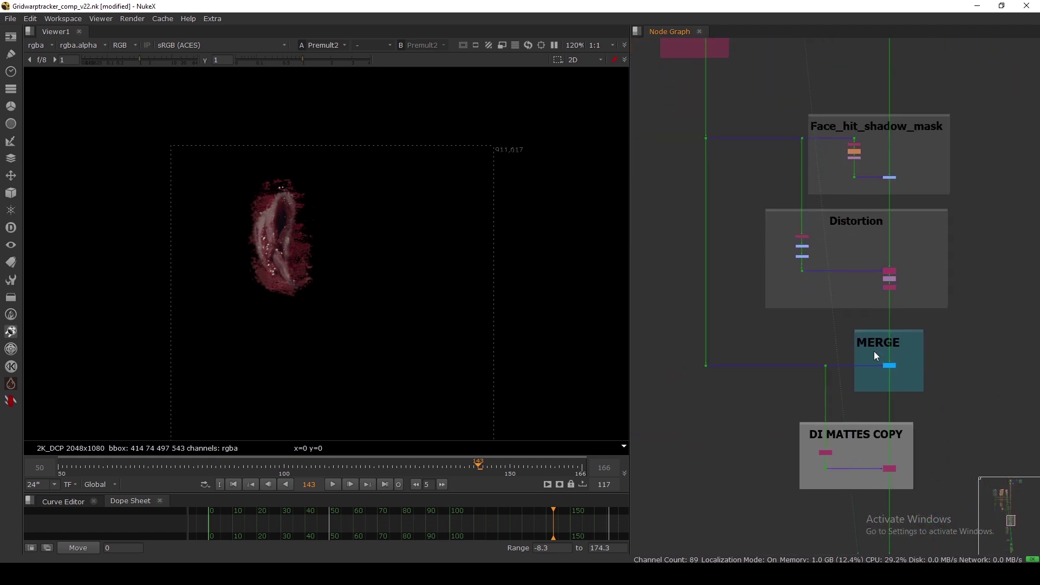
Display the result of the Merge1 node in the MERGE backdrop in the viewer
{"action": "scroll", "coordinate": [880, 359], "scroll_direction": "up", "scroll_amount": 3}
{"action": "left_click", "coordinate": [893, 369]}
{"action": "key", "text": "1"}
Disable all the nodes inside the Defocus_MB backdrop of the leg branch
{"action": "scroll", "coordinate": [887, 358], "scroll_direction": "down", "scroll_amount": 9}
{"action": "scroll", "coordinate": [857, 293], "scroll_direction": "up", "scroll_amount": 3}
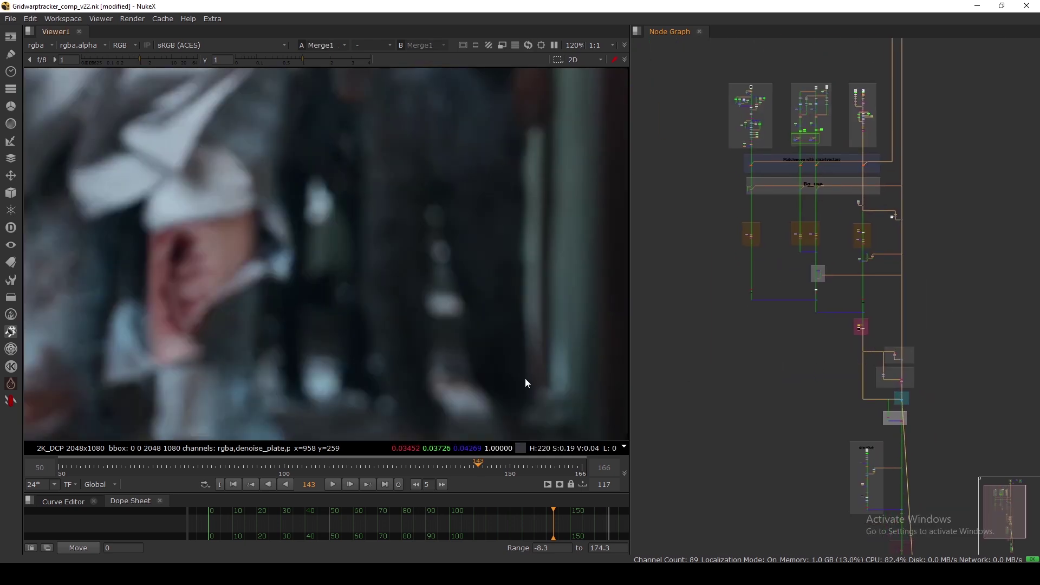
{"action": "scroll", "coordinate": [867, 320], "scroll_direction": "up", "scroll_amount": 2}
{"action": "scroll", "coordinate": [866, 324], "scroll_direction": "up", "scroll_amount": 2}
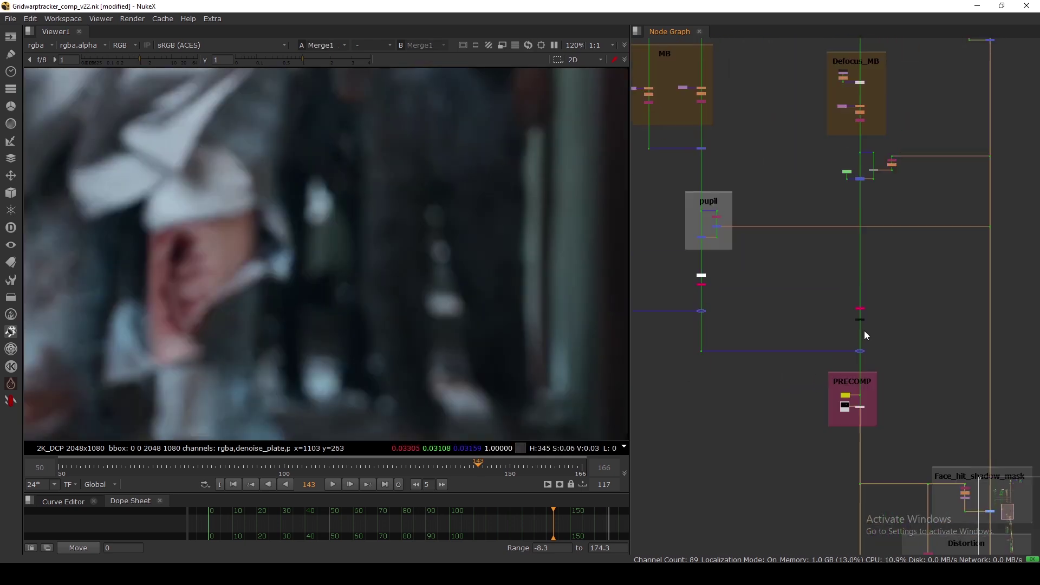
{"action": "middle_click_drag", "start_coordinate": [863, 331], "coordinate": [820, 404]}
{"action": "scroll", "coordinate": [821, 347], "scroll_direction": "up", "scroll_amount": 6}
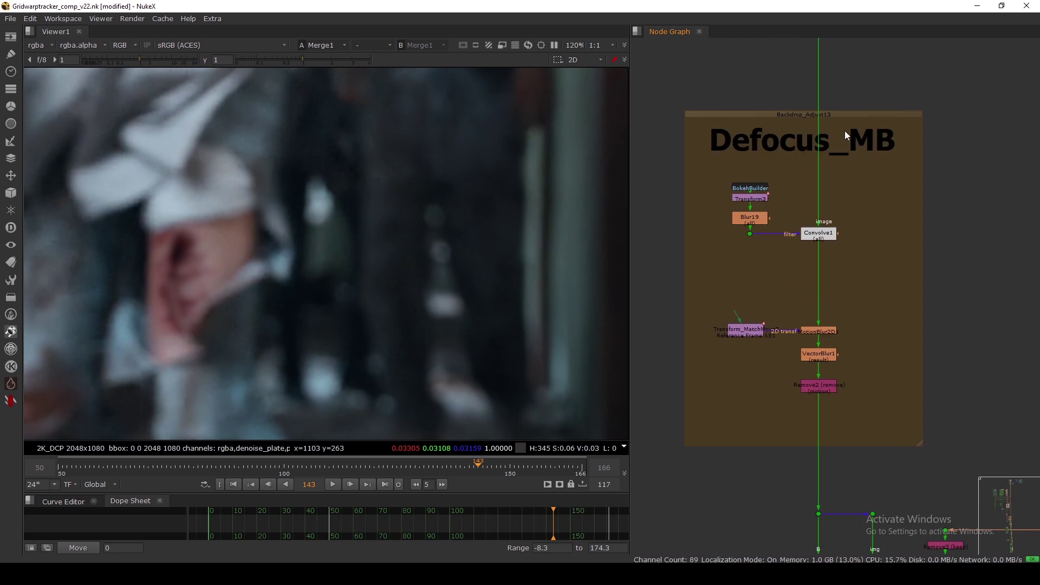
{"action": "left_click", "coordinate": [850, 115]}
{"action": "key", "text": "d"}
{"action": "scroll", "coordinate": [849, 169], "scroll_direction": "down", "scroll_amount": 3}
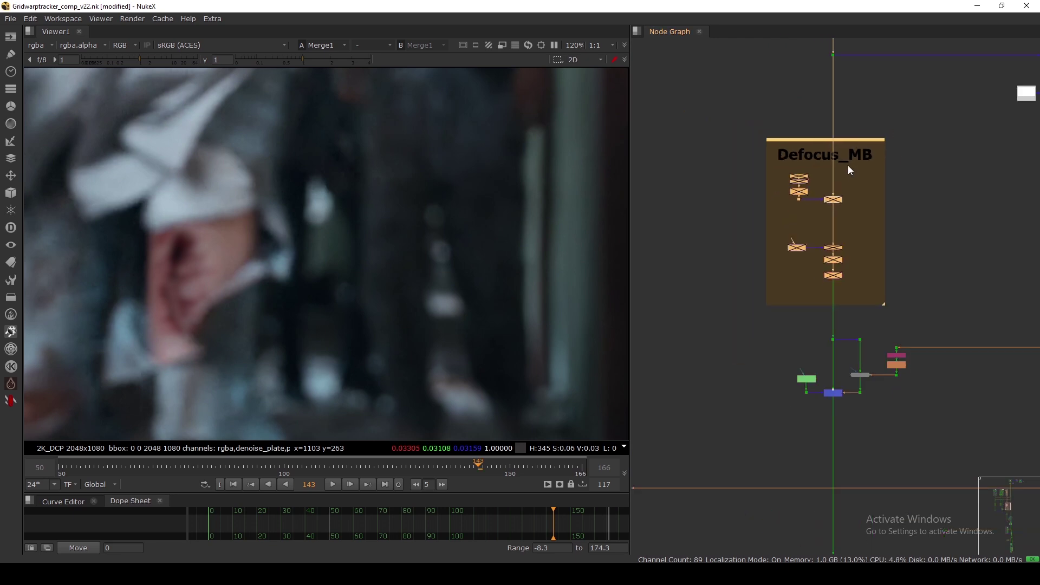
Disable the white node on the main branch inside the PRECOMP backdrop
{"action": "scroll", "coordinate": [847, 164], "scroll_direction": "down", "scroll_amount": 4}
{"action": "middle_click_drag", "start_coordinate": [878, 518], "coordinate": [809, 301]}
{"action": "scroll", "coordinate": [772, 294], "scroll_direction": "up", "scroll_amount": 4}
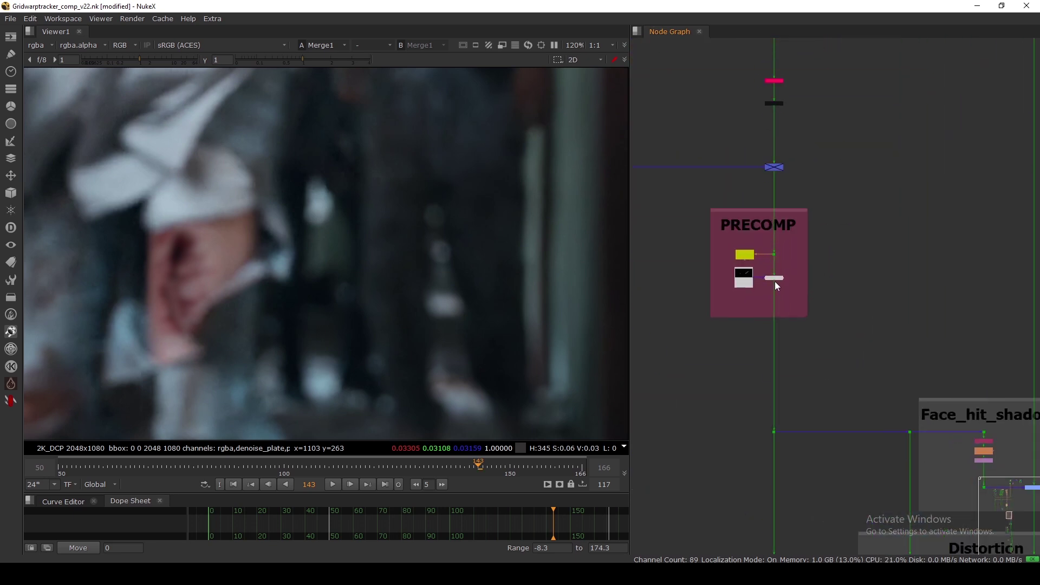
{"action": "key", "text": "d"}
{"action": "scroll", "coordinate": [799, 271], "scroll_direction": "down", "scroll_amount": 6}
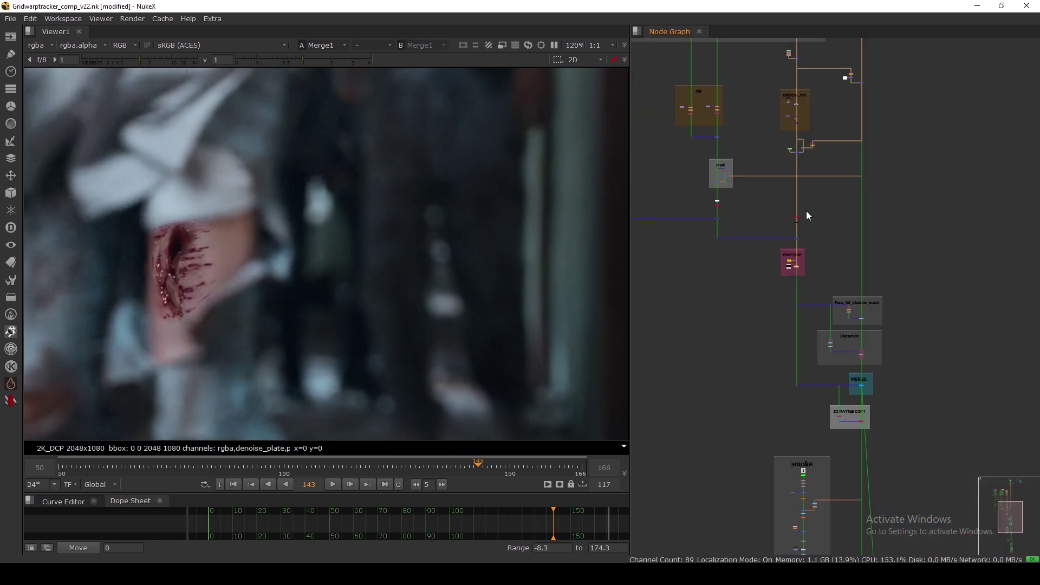
Toggle Grade1 in the Leg backdrop off and on repeatedly to compare its effect on the wound over the plate
{"action": "middle_click_drag", "start_coordinate": [825, 71], "coordinate": [835, 325]}
{"action": "scroll", "coordinate": [183, 218], "scroll_direction": "down", "scroll_amount": 2}
{"action": "middle_click_drag", "start_coordinate": [186, 254], "coordinate": [324, 281]}
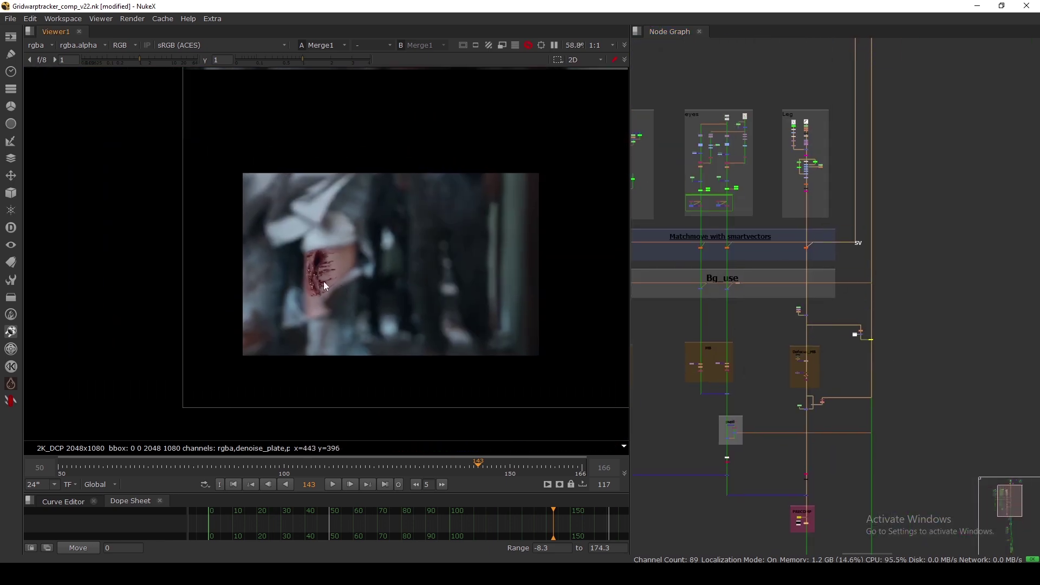
{"action": "left_click_drag", "start_coordinate": [367, 249], "coordinate": [255, 323]}
{"action": "middle_click_drag", "start_coordinate": [846, 222], "coordinate": [843, 275]}
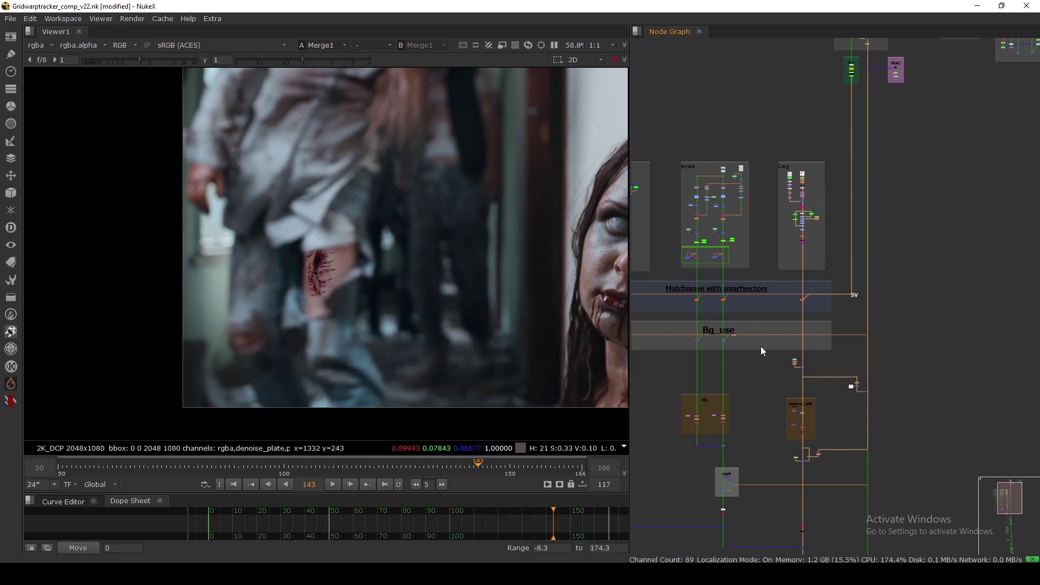
{"action": "scroll", "coordinate": [789, 428], "scroll_direction": "up", "scroll_amount": 5}
{"action": "scroll", "coordinate": [811, 349], "scroll_direction": "up", "scroll_amount": 1}
{"action": "scroll", "coordinate": [811, 281], "scroll_direction": "down", "scroll_amount": 3}
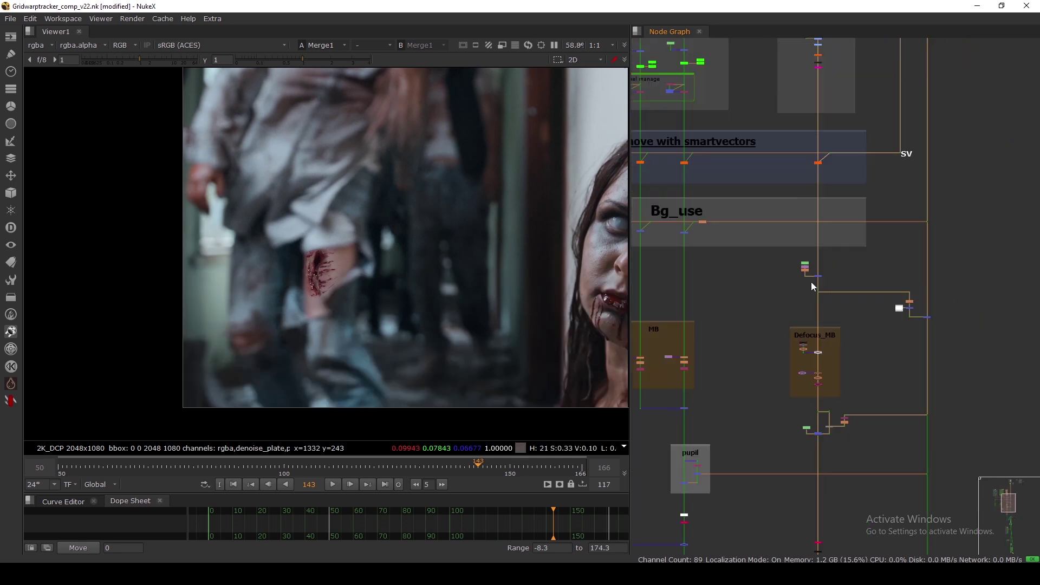
{"action": "middle_click_drag", "start_coordinate": [800, 144], "coordinate": [803, 282]}
{"action": "middle_click_drag", "start_coordinate": [832, 212], "coordinate": [811, 300]}
{"action": "scroll", "coordinate": [801, 254], "scroll_direction": "up", "scroll_amount": 8}
{"action": "left_click", "coordinate": [794, 310]}
{"action": "key", "text": "d"}
{"action": "key", "text": "d"}
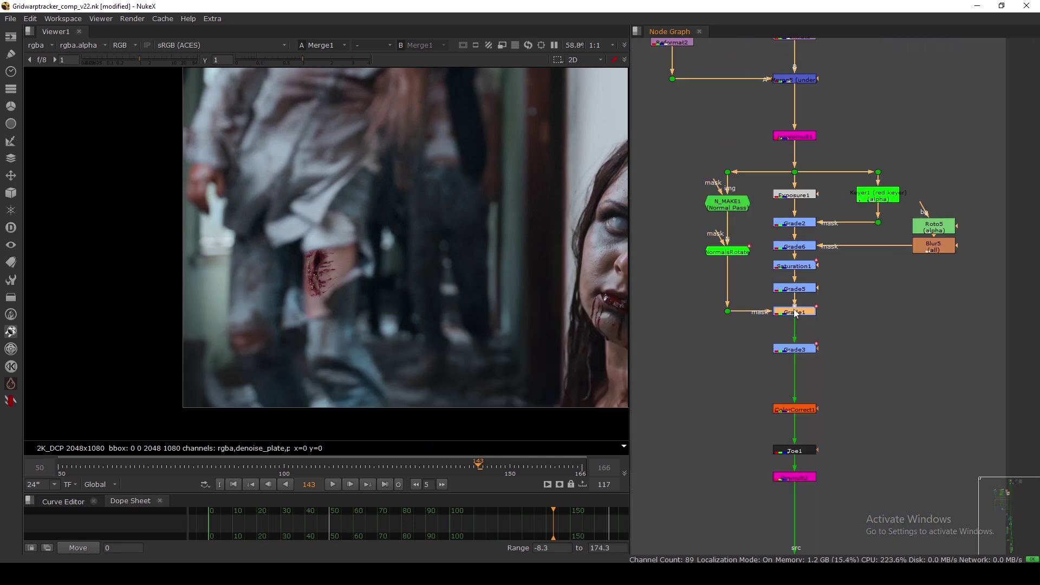
{"action": "key", "text": "d"}
{"action": "key", "text": "d"}
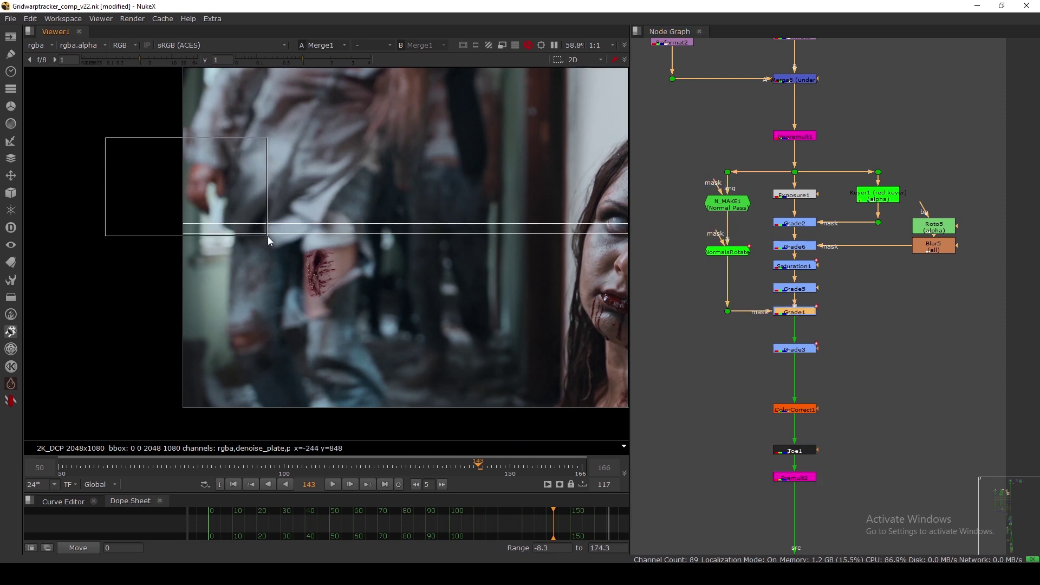
{"action": "scroll", "coordinate": [296, 262], "scroll_direction": "up", "scroll_amount": 3}
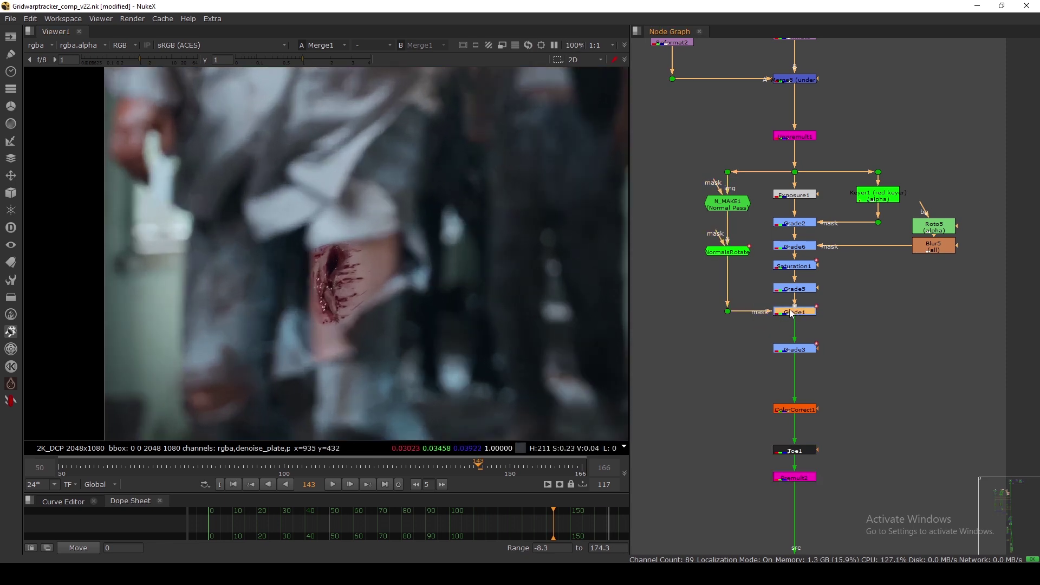
{"action": "key", "text": "d"}
{"action": "key", "text": "d"}
Re-enable the nodes inside the Defocus_MB backdrop of the leg branch
{"action": "scroll", "coordinate": [809, 312], "scroll_direction": "down", "scroll_amount": 10}
{"action": "middle_click_drag", "start_coordinate": [823, 542], "coordinate": [805, 281]}
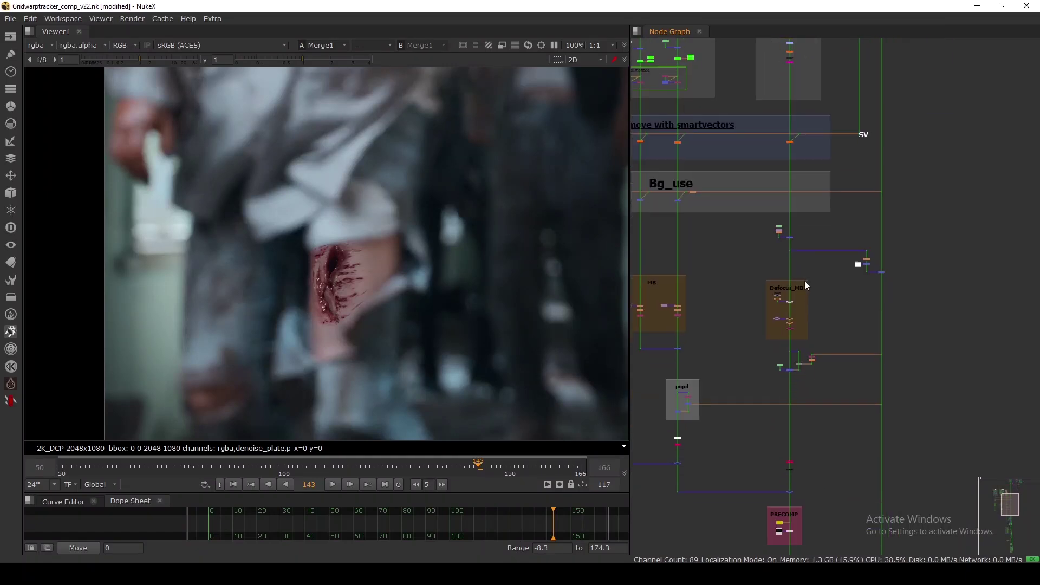
{"action": "scroll", "coordinate": [803, 282], "scroll_direction": "up", "scroll_amount": 8}
{"action": "scroll", "coordinate": [780, 279], "scroll_direction": "down", "scroll_amount": 5}
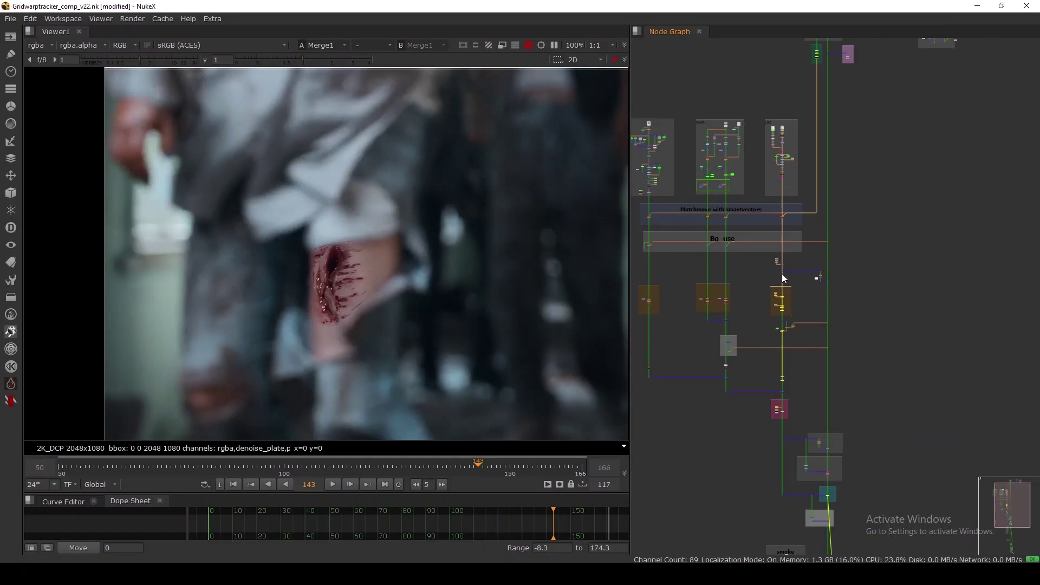
{"action": "middle_click_drag", "start_coordinate": [782, 296], "coordinate": [778, 352]}
Check the Toe1 node between ColorCorrect1 and the premult in the Leg backdrop
{"action": "scroll", "coordinate": [778, 260], "scroll_direction": "up", "scroll_amount": 6}
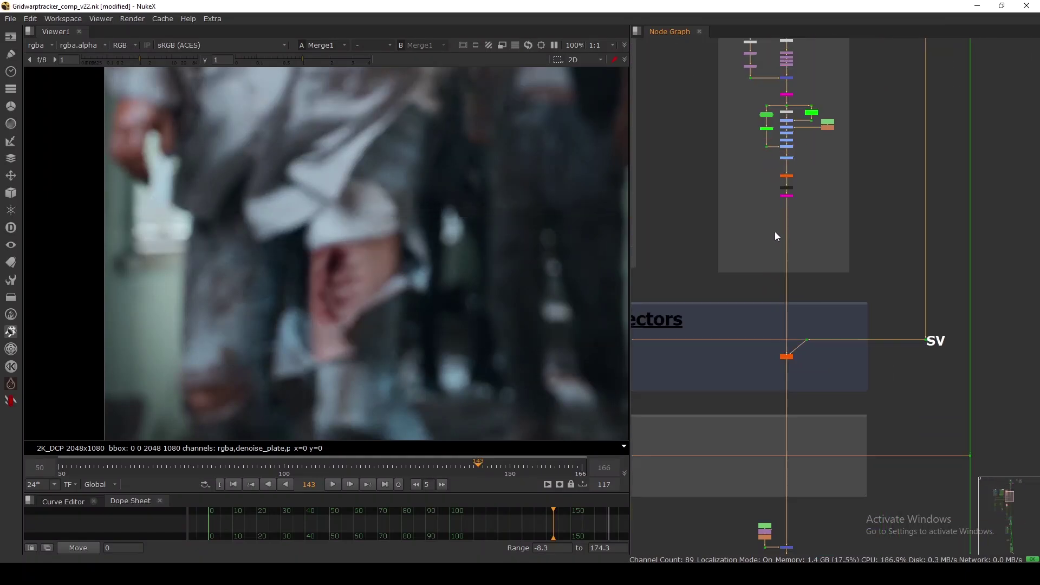
{"action": "middle_click_drag", "start_coordinate": [775, 232], "coordinate": [778, 298]}
{"action": "scroll", "coordinate": [787, 275], "scroll_direction": "up", "scroll_amount": 3}
{"action": "scroll", "coordinate": [792, 257], "scroll_direction": "up", "scroll_amount": 3}
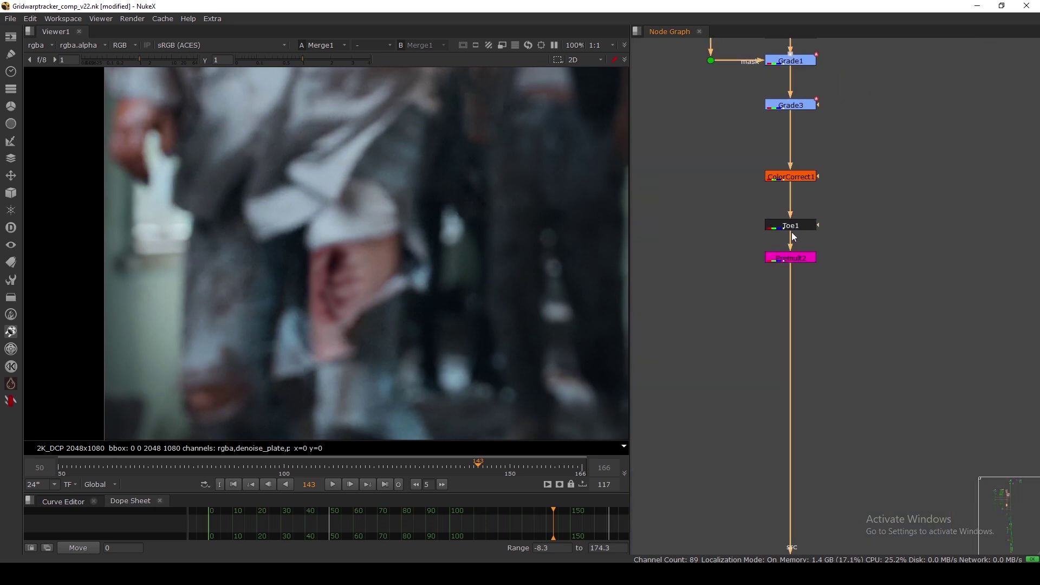
{"action": "left_click", "coordinate": [796, 227]}
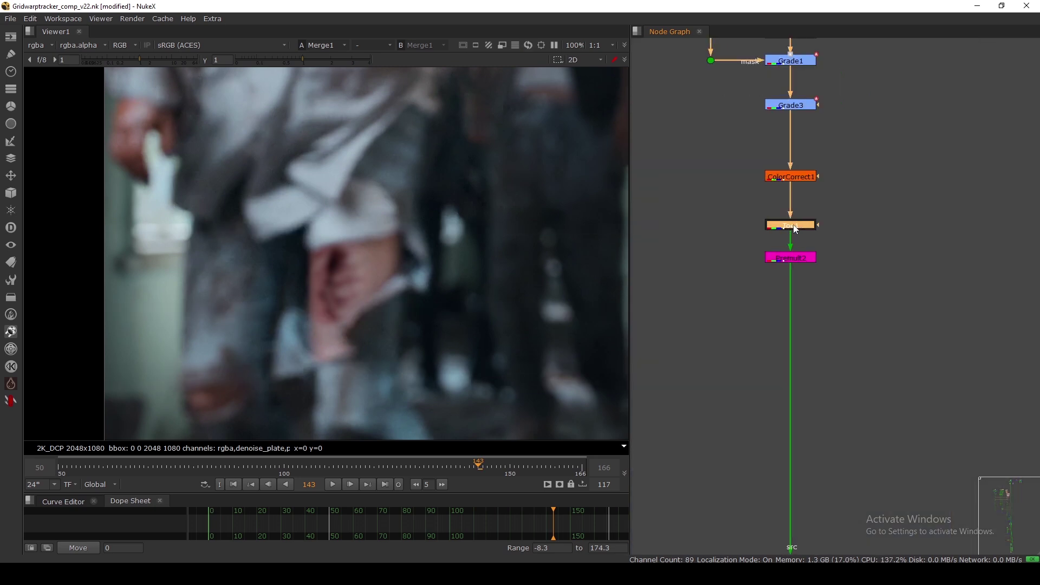
{"action": "double_click", "coordinate": [795, 229]}
{"action": "left_click", "coordinate": [723, 317]}
Display GridWarpTracker2, inspect its properties and the adjustment1 grid over the wound, and close them
{"action": "scroll", "coordinate": [722, 318], "scroll_direction": "down", "scroll_amount": 8}
{"action": "middle_click_drag", "start_coordinate": [722, 320], "coordinate": [743, 312]}
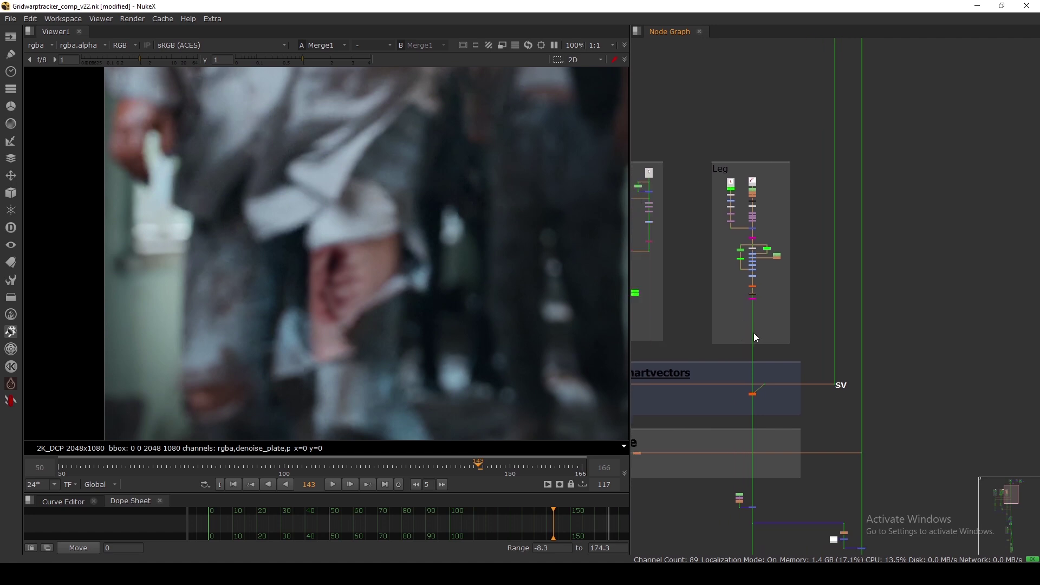
{"action": "scroll", "coordinate": [750, 396], "scroll_direction": "up", "scroll_amount": 6}
{"action": "double_click", "coordinate": [765, 370]}
{"action": "key", "text": "1"}
{"action": "left_click_drag", "start_coordinate": [616, 141], "coordinate": [684, 105]}
{"action": "left_click", "coordinate": [592, 320]}
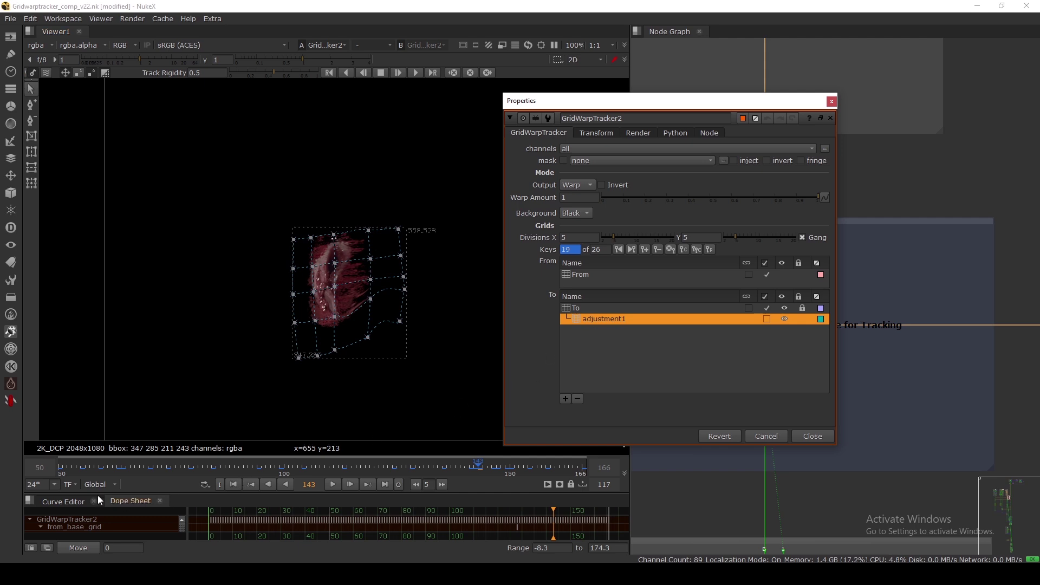
{"action": "left_click", "coordinate": [812, 436]}
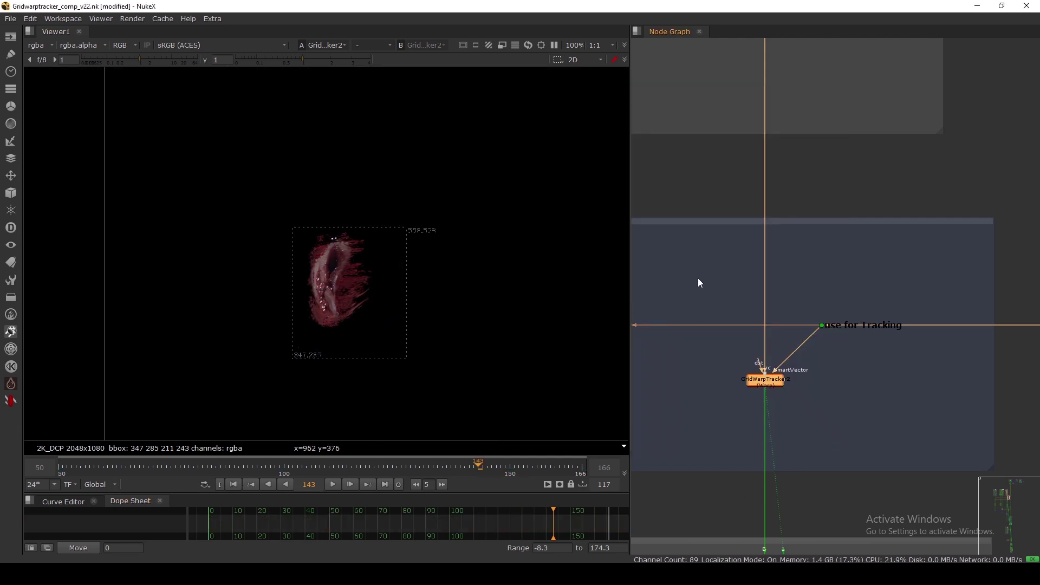
Display the Merge6 stencil below the grid warp and open Roto1 to inspect its spline shapes
{"action": "scroll", "coordinate": [699, 279], "scroll_direction": "down", "scroll_amount": 8}
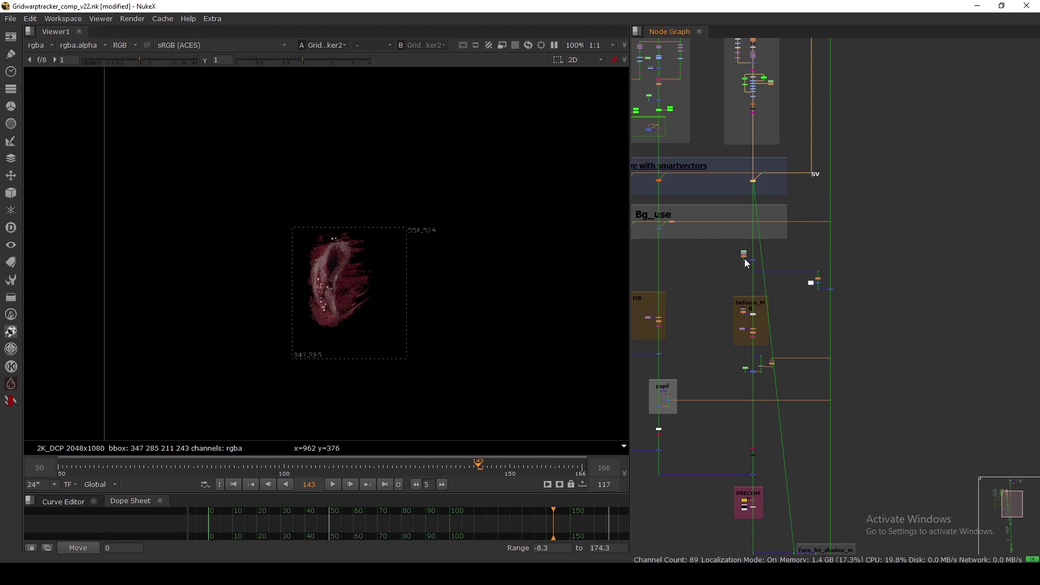
{"action": "scroll", "coordinate": [747, 258], "scroll_direction": "up", "scroll_amount": 8}
{"action": "left_click", "coordinate": [813, 282]}
{"action": "key", "text": "1"}
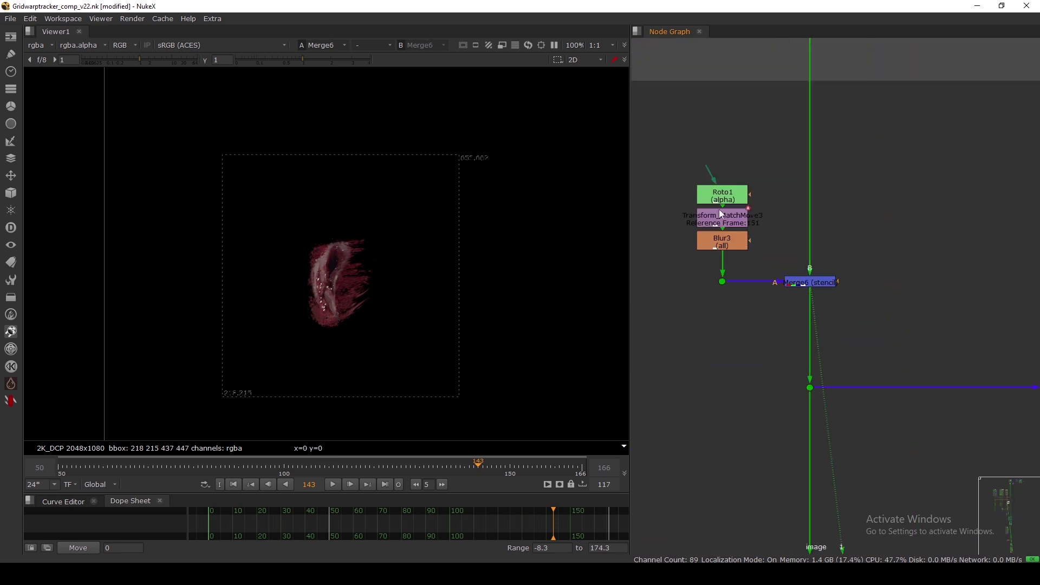
{"action": "double_click", "coordinate": [720, 205]}
{"action": "left_click_drag", "start_coordinate": [467, 80], "coordinate": [468, 117]}
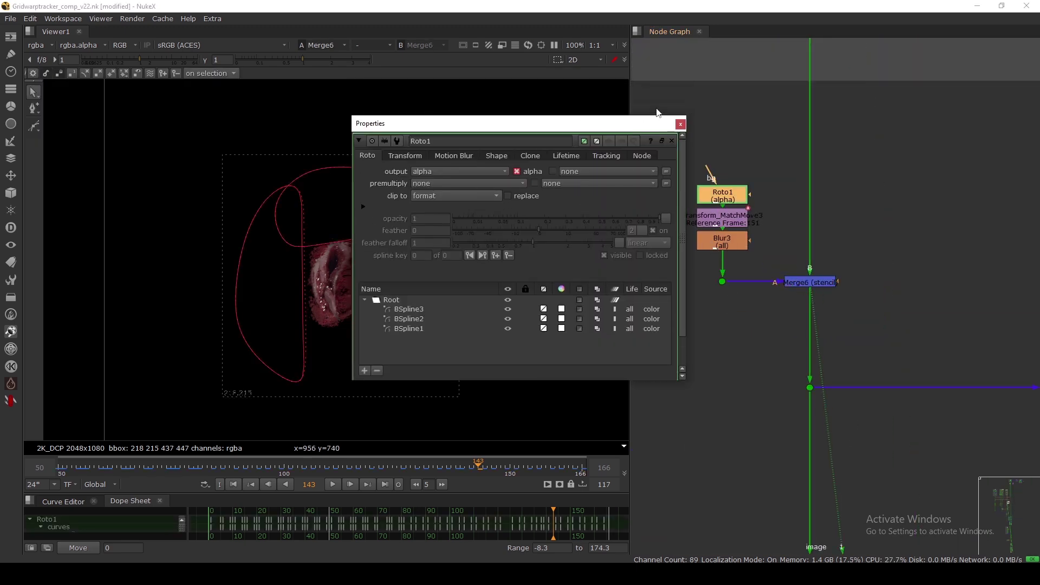
Return the viewer to Merge1 in the MERGE backdrop and close the Roto1 properties
{"action": "scroll", "coordinate": [733, 197], "scroll_direction": "down", "scroll_amount": 6}
{"action": "scroll", "coordinate": [813, 332], "scroll_direction": "up", "scroll_amount": 8}
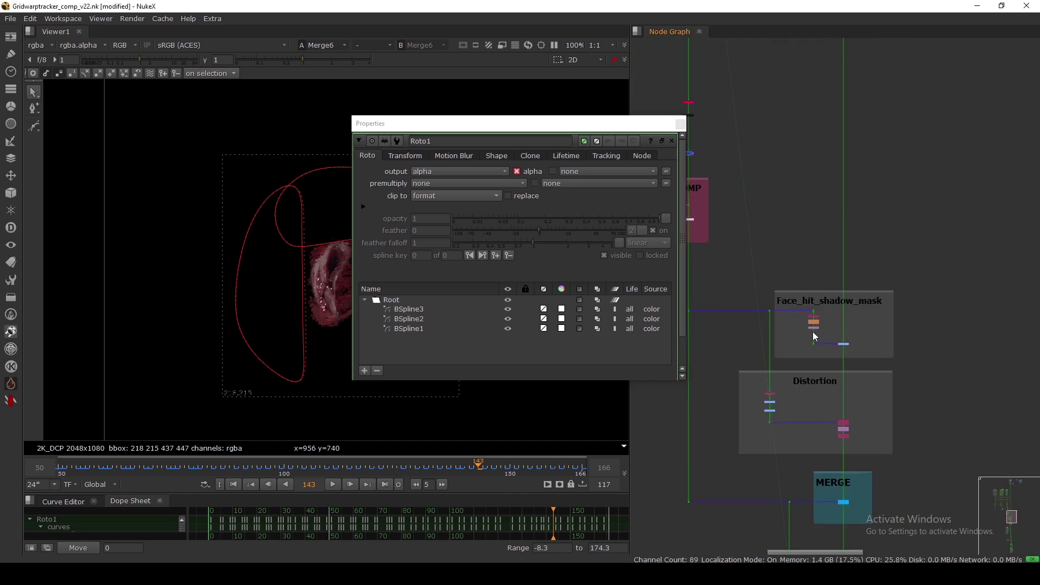
{"action": "left_click", "coordinate": [849, 342]}
{"action": "key", "text": "1"}
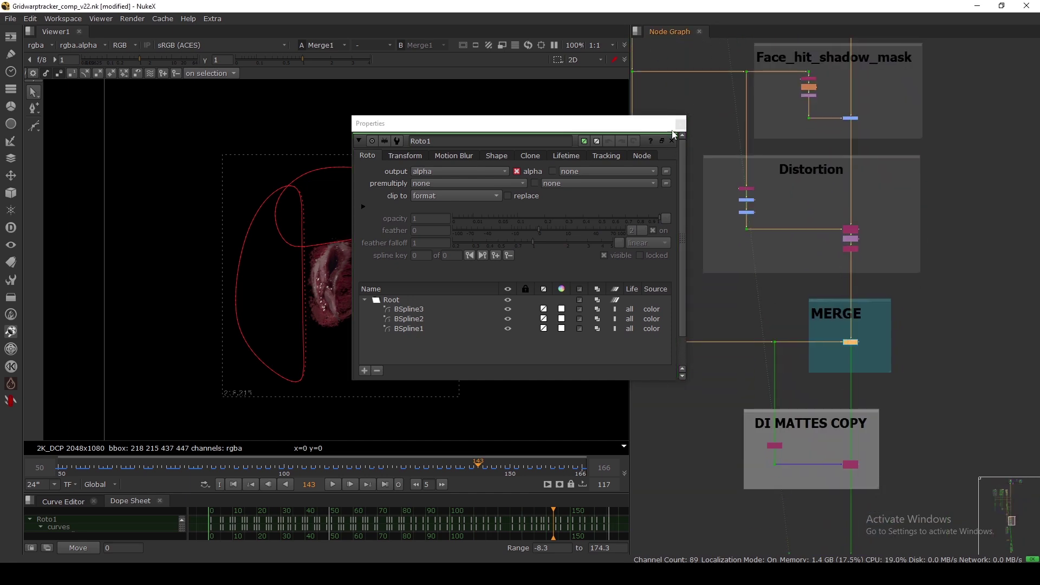
{"action": "left_click", "coordinate": [680, 124]}
Disable and re-enable the Merge6 stencil to compare the wound's edge with and without the roto
{"action": "scroll", "coordinate": [731, 374], "scroll_direction": "down", "scroll_amount": 5}
{"action": "scroll", "coordinate": [742, 226], "scroll_direction": "up", "scroll_amount": 8}
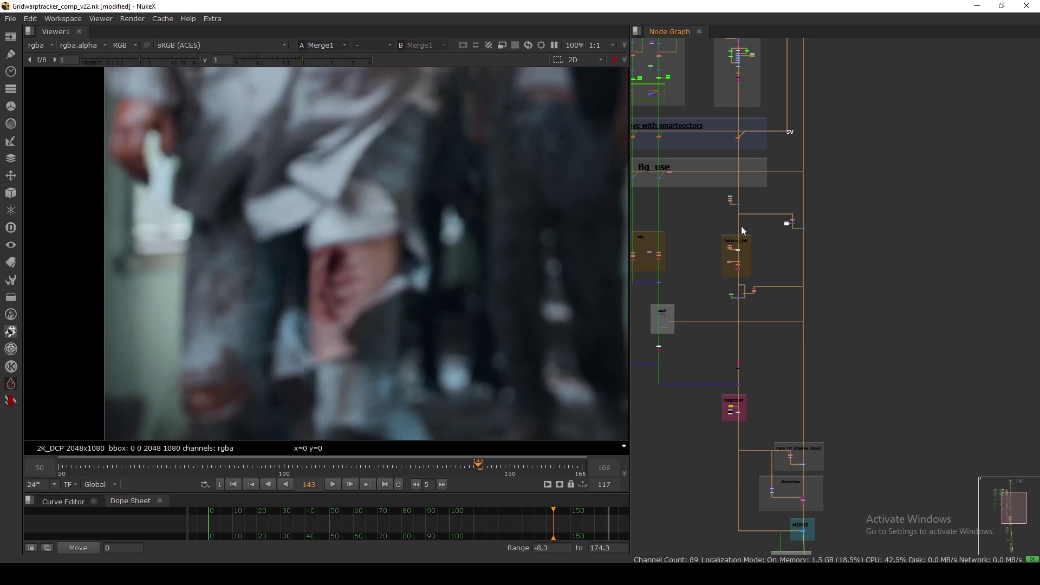
{"action": "left_click_drag", "start_coordinate": [719, 230], "coordinate": [720, 230]}
{"action": "key", "text": "d"}
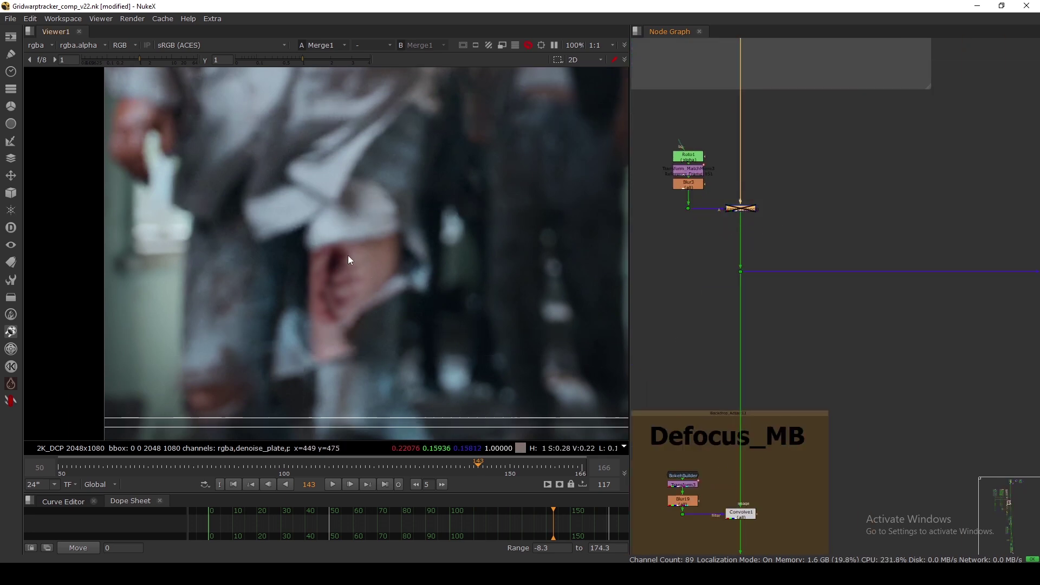
{"action": "scroll", "coordinate": [348, 246], "scroll_direction": "up", "scroll_amount": 2}
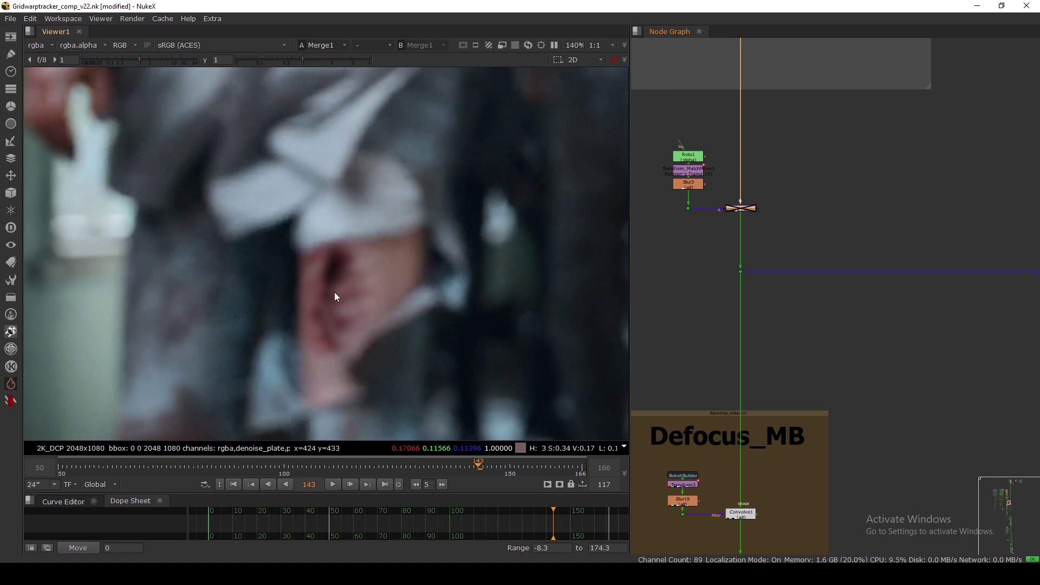
{"action": "key", "text": "d"}
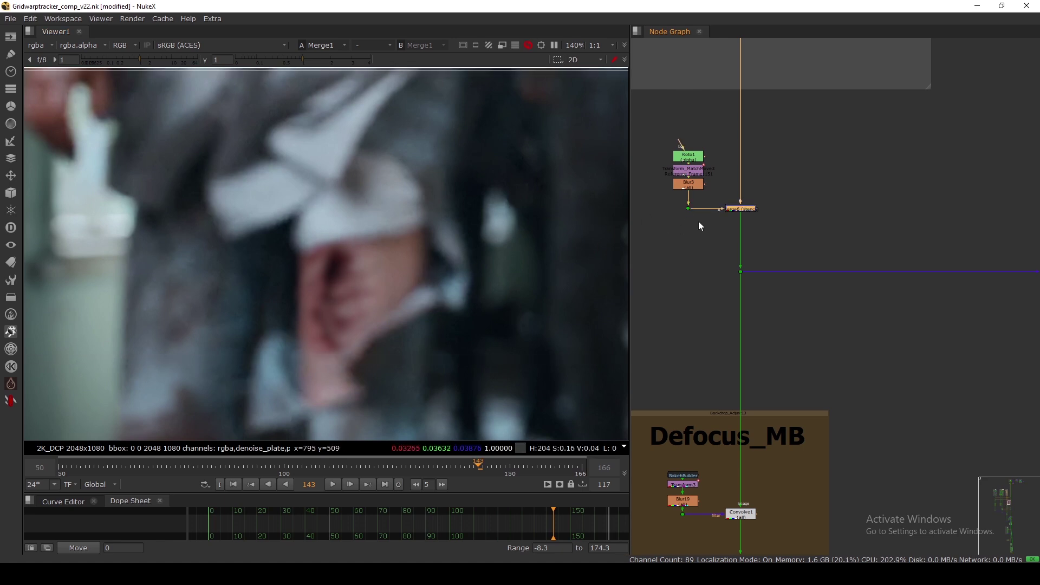
Inspect the transform settings of Transform_MatchMove3 below Roto1 and close its properties
{"action": "scroll", "coordinate": [717, 252], "scroll_direction": "down", "scroll_amount": 2}
{"action": "scroll", "coordinate": [716, 244], "scroll_direction": "up", "scroll_amount": 5}
{"action": "double_click", "coordinate": [714, 236]}
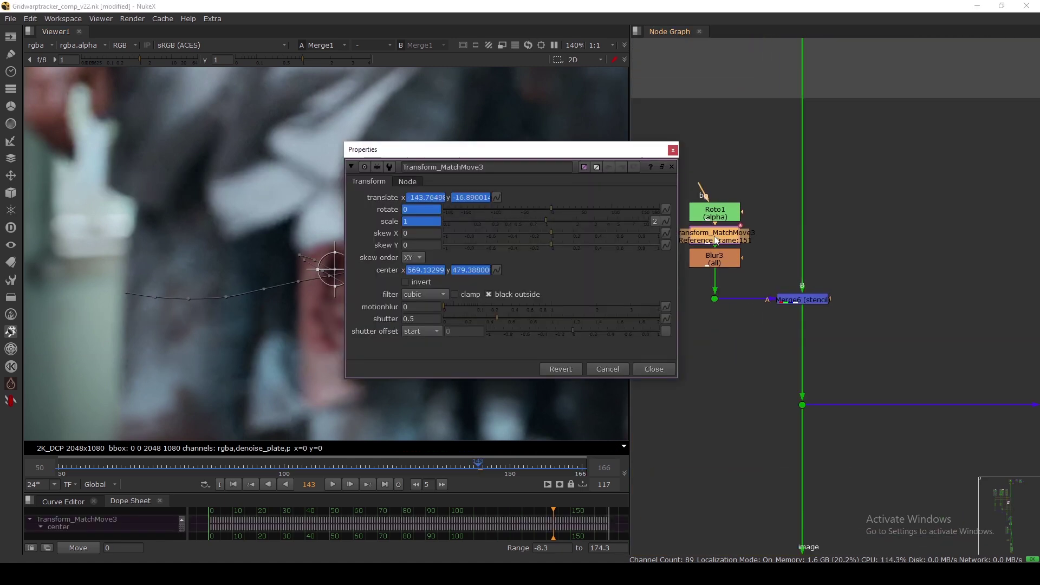
{"action": "left_click", "coordinate": [671, 149]}
Open GridWarpTracker2 again to examine its tracked grid over the leg in the merged image
{"action": "scroll", "coordinate": [759, 157], "scroll_direction": "down", "scroll_amount": 5}
{"action": "scroll", "coordinate": [764, 179], "scroll_direction": "down", "scroll_amount": 2}
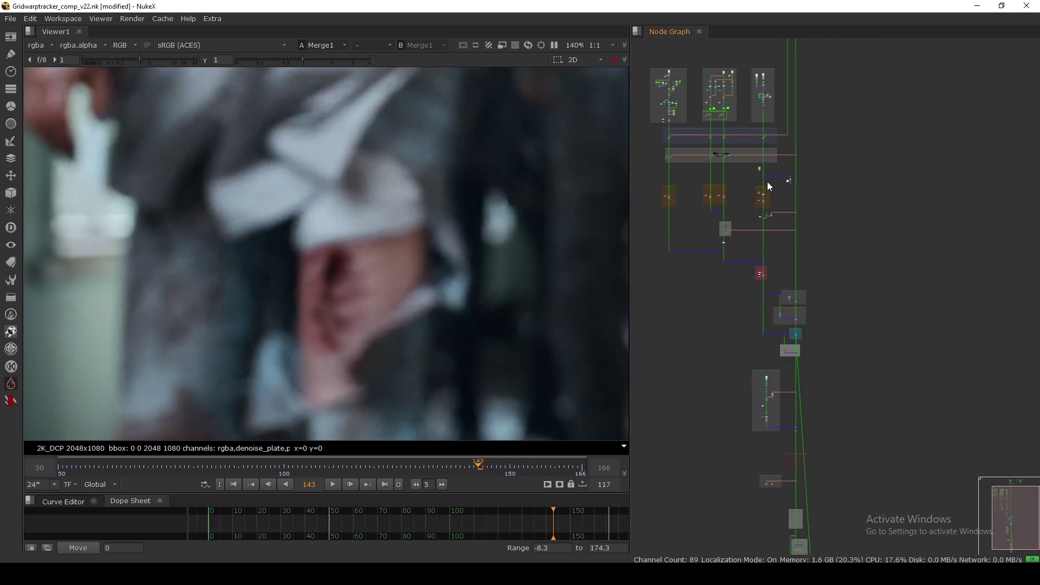
{"action": "scroll", "coordinate": [758, 200], "scroll_direction": "up", "scroll_amount": 8}
{"action": "scroll", "coordinate": [777, 184], "scroll_direction": "up", "scroll_amount": 2}
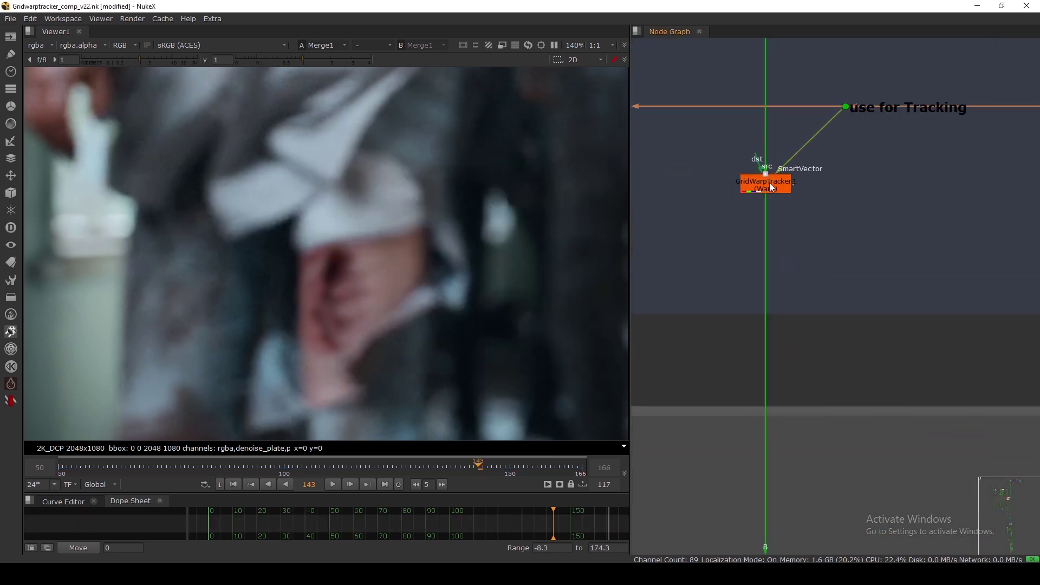
{"action": "double_click", "coordinate": [773, 183]}
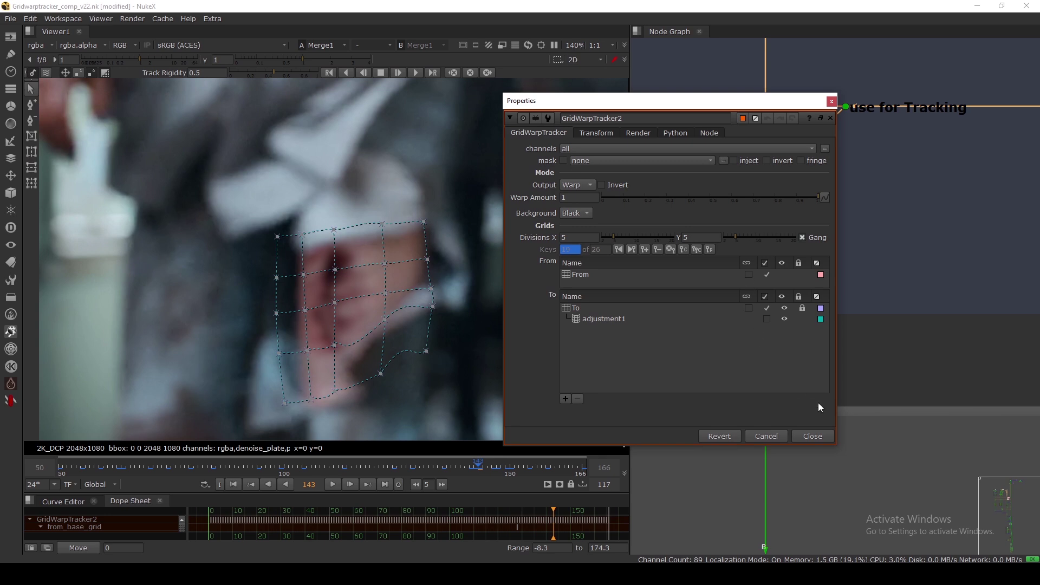
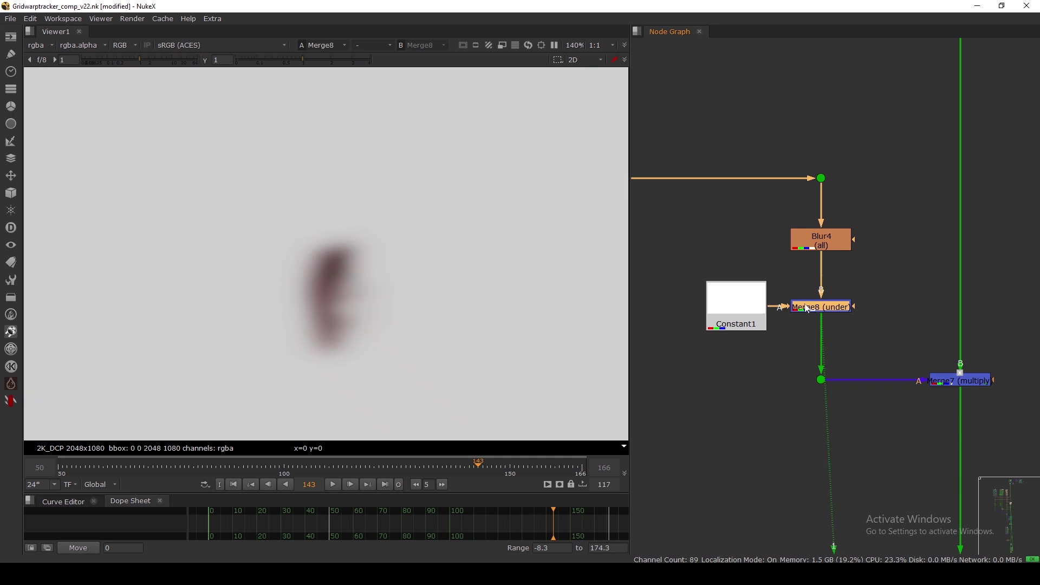
Display the Merge7 multiply node to view the blurred wound shadow applied over the plate
{"action": "left_click", "coordinate": [964, 381]}
{"action": "key", "text": "1"}
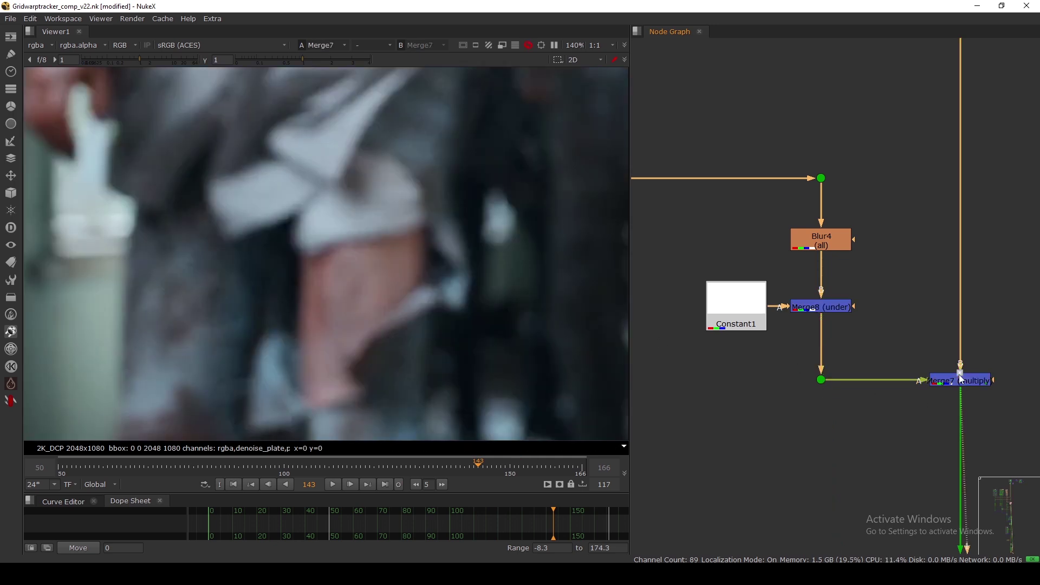
Disable and re-enable the Merge7 multiply to compare the leg with and without the wound's shadow
{"action": "left_click", "coordinate": [937, 381]}
{"action": "key", "text": "d"}
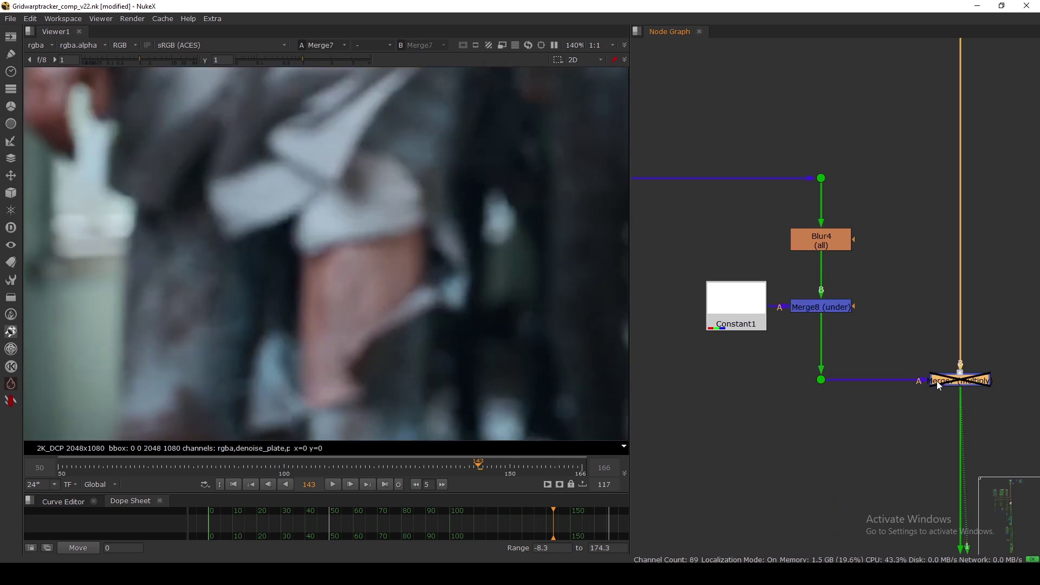
{"action": "key", "text": "d"}
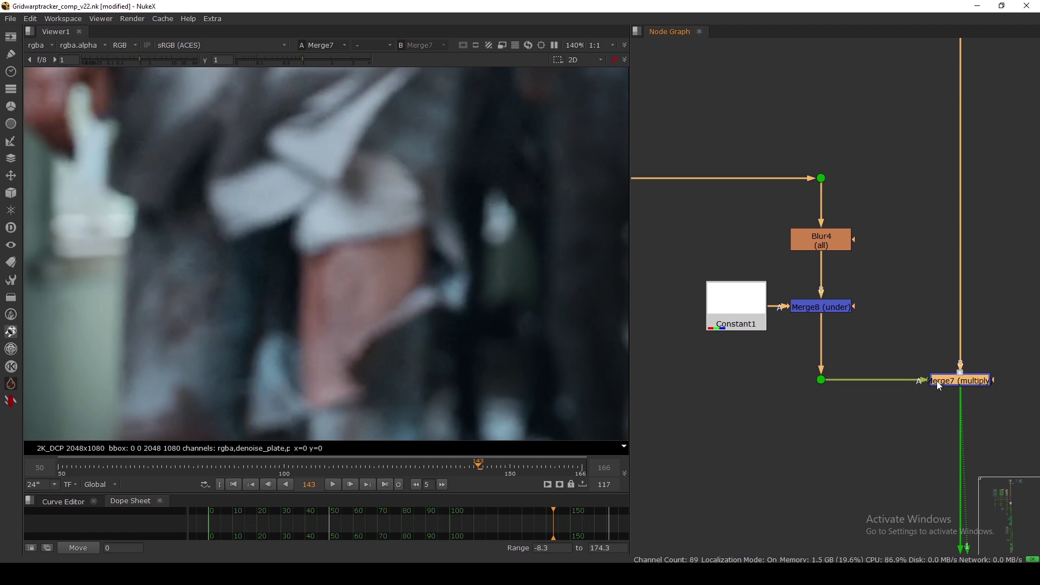
Display the Convolve1 node in the Defocus_MB section to view the defocused wound
{"action": "scroll", "coordinate": [937, 382], "scroll_direction": "down", "scroll_amount": 5}
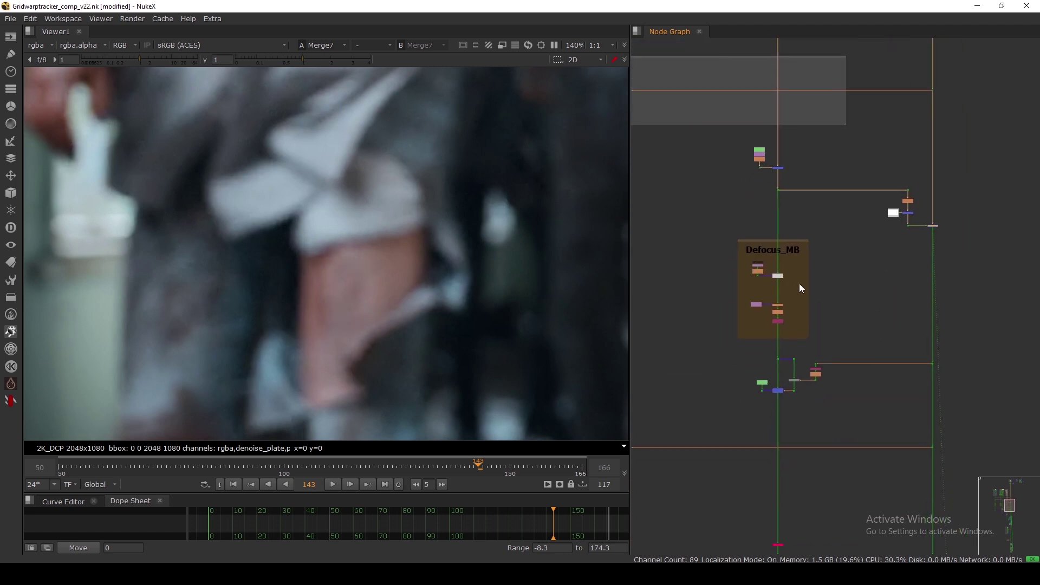
{"action": "scroll", "coordinate": [792, 293], "scroll_direction": "up", "scroll_amount": 3}
{"action": "scroll", "coordinate": [786, 223], "scroll_direction": "up", "scroll_amount": 3}
{"action": "left_click", "coordinate": [787, 282]}
{"action": "key", "text": "1"}
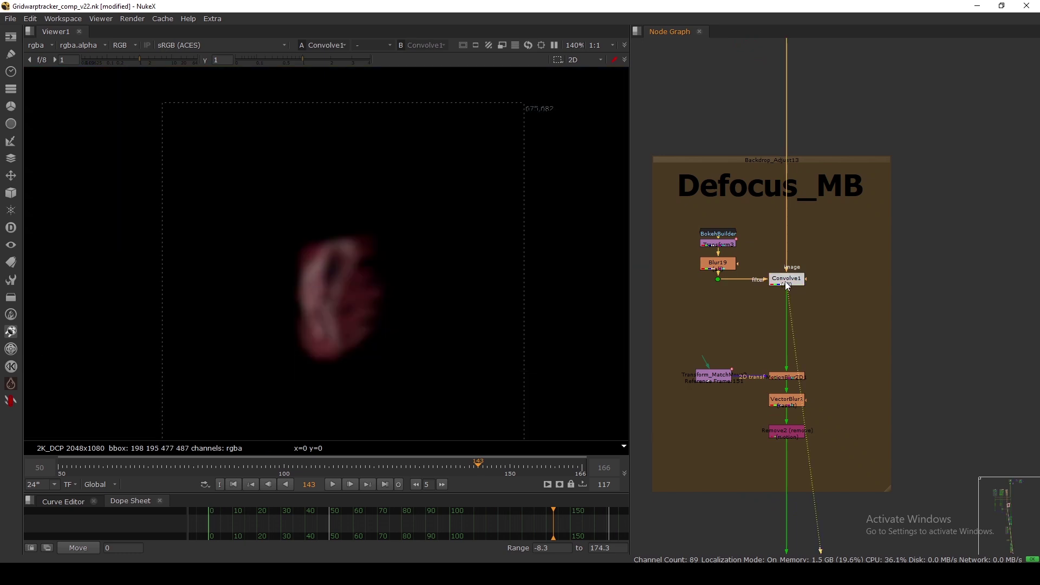
Display the BokehBuilder shape and its scaled, blurred version at Blur19
{"action": "left_click_drag", "start_coordinate": [700, 241], "coordinate": [701, 234]}
{"action": "key", "text": "1"}
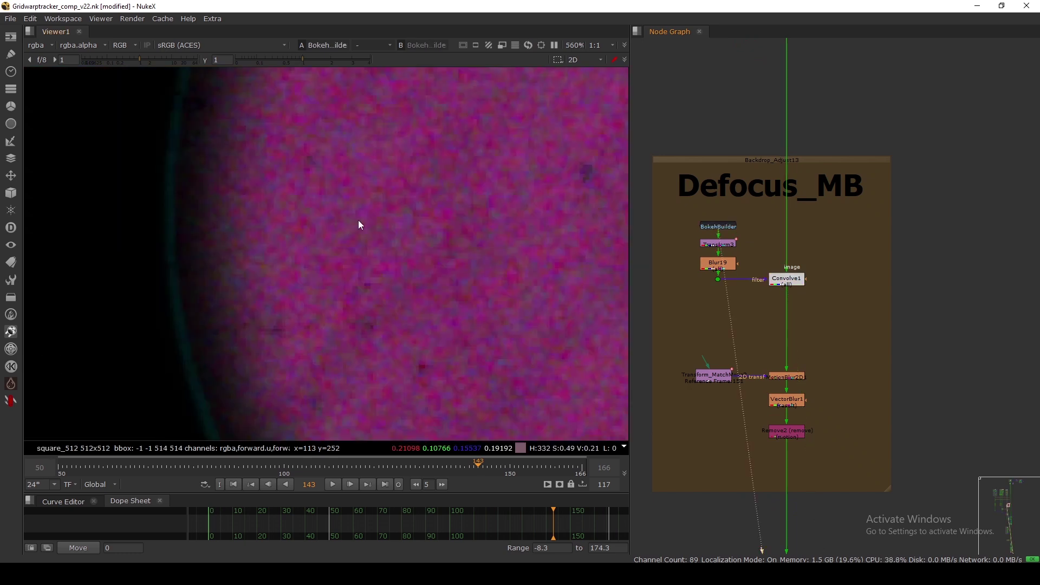
{"action": "scroll", "coordinate": [749, 250], "scroll_direction": "up", "scroll_amount": 4}
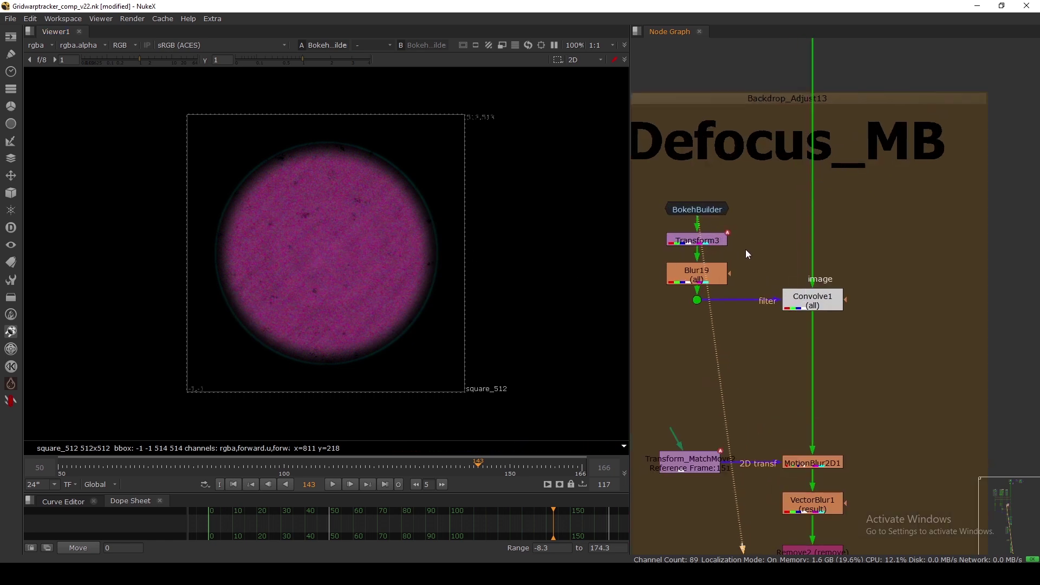
{"action": "key", "text": "1"}
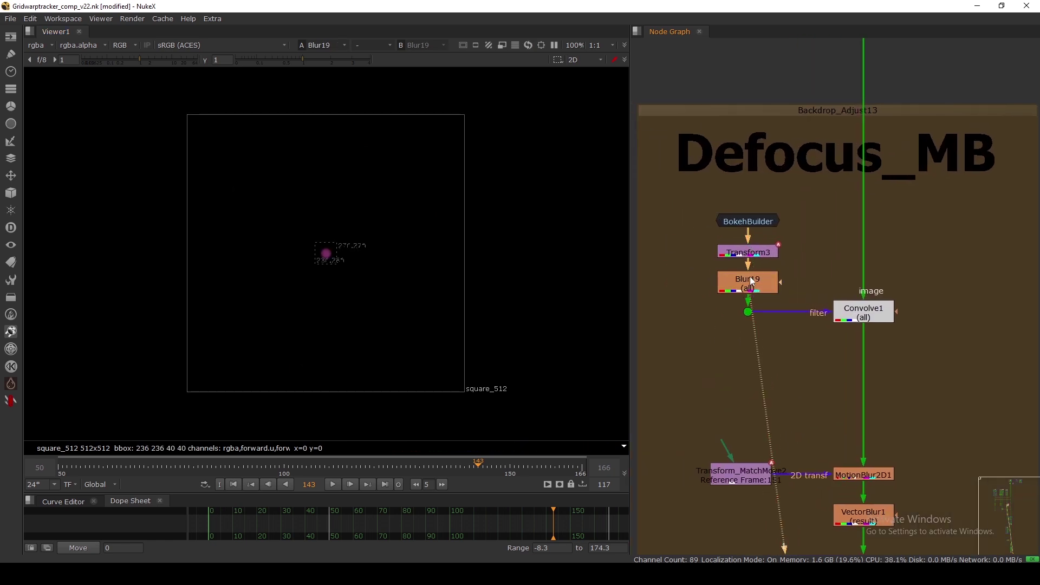
Display Convolve1 again and examine the wound convolved with the bokeh filter up close
{"action": "left_click", "coordinate": [757, 257]}
{"action": "left_click", "coordinate": [853, 317]}
{"action": "key", "text": "1"}
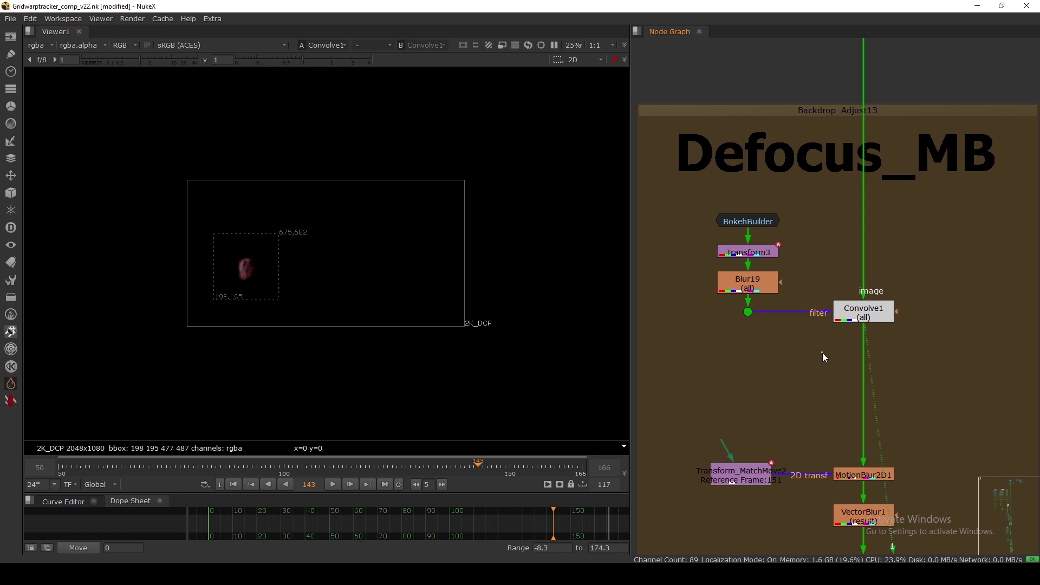
{"action": "scroll", "coordinate": [238, 277], "scroll_direction": "up", "scroll_amount": 5}
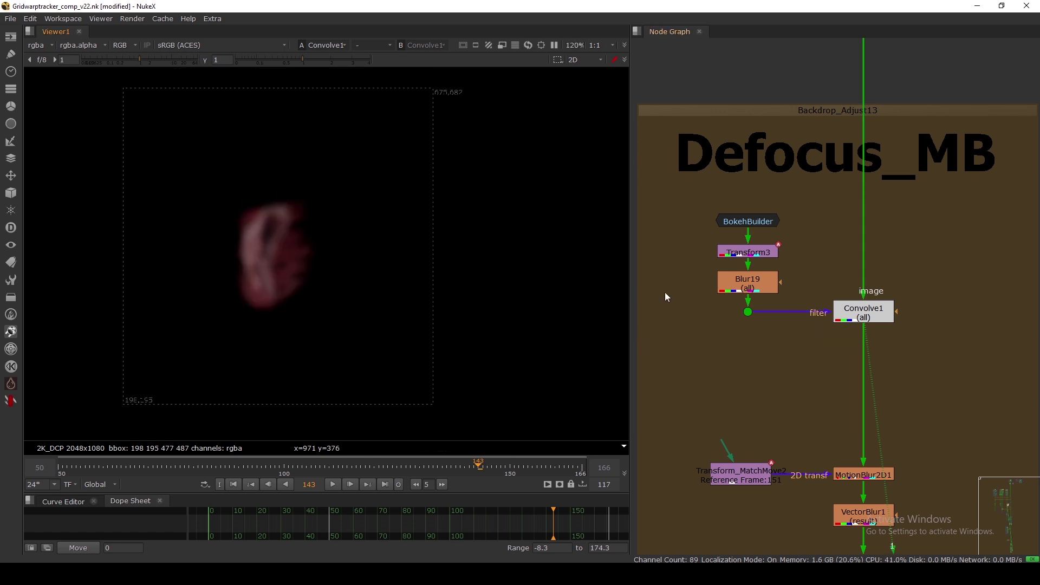
{"action": "left_click", "coordinate": [878, 319]}
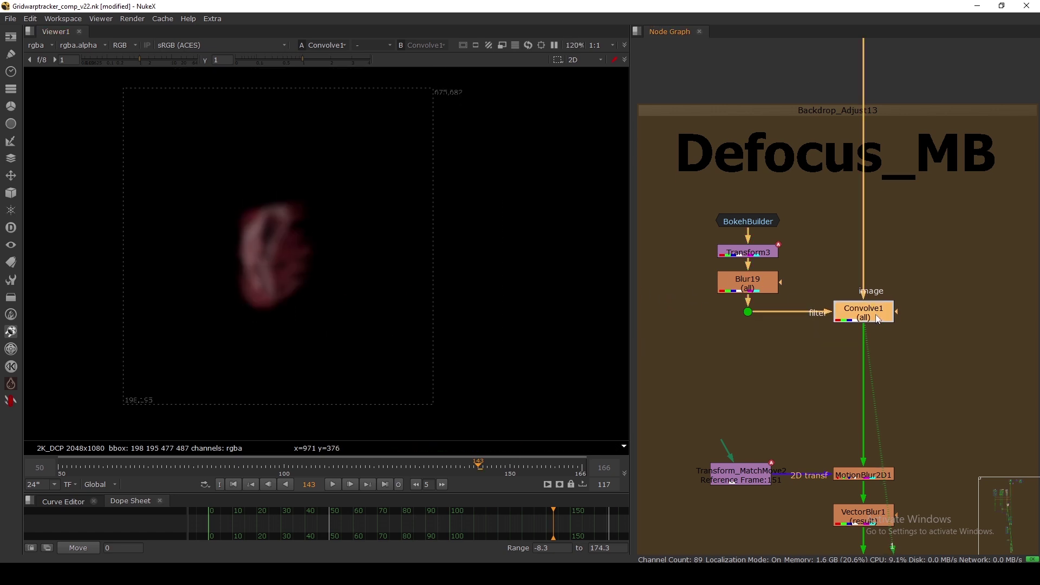
{"action": "left_click", "coordinate": [816, 343]}
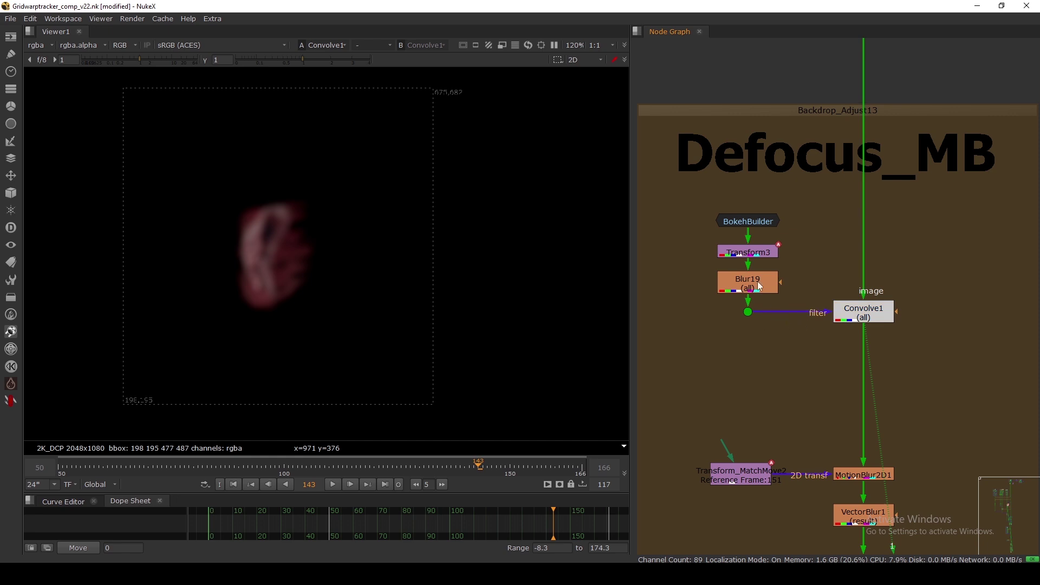
Inspect the animated scale of Transform3 under BokehBuilder and close its properties
{"action": "double_click", "coordinate": [752, 259]}
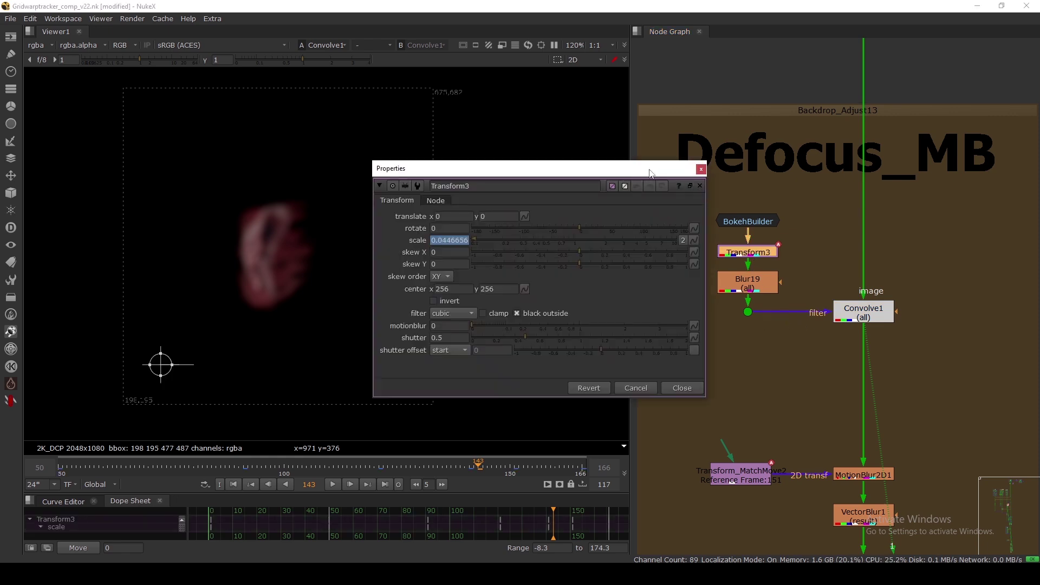
{"action": "left_click_drag", "start_coordinate": [550, 171], "coordinate": [594, 132]}
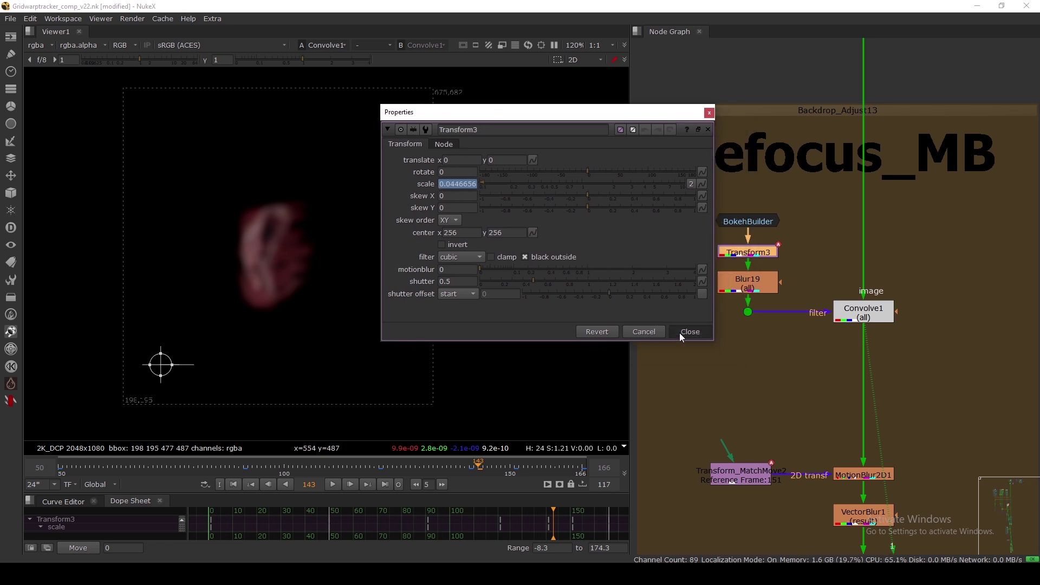
{"action": "left_click", "coordinate": [690, 332]}
{"action": "left_click_drag", "start_coordinate": [310, 195], "coordinate": [328, 313]}
Inspect the tracked translate and center values of Transform_MatchMove2 and close its properties
{"action": "middle_click_drag", "start_coordinate": [740, 489], "coordinate": [738, 316]}
{"action": "scroll", "coordinate": [738, 317], "scroll_direction": "down", "scroll_amount": 2}
{"action": "double_click", "coordinate": [732, 310]}
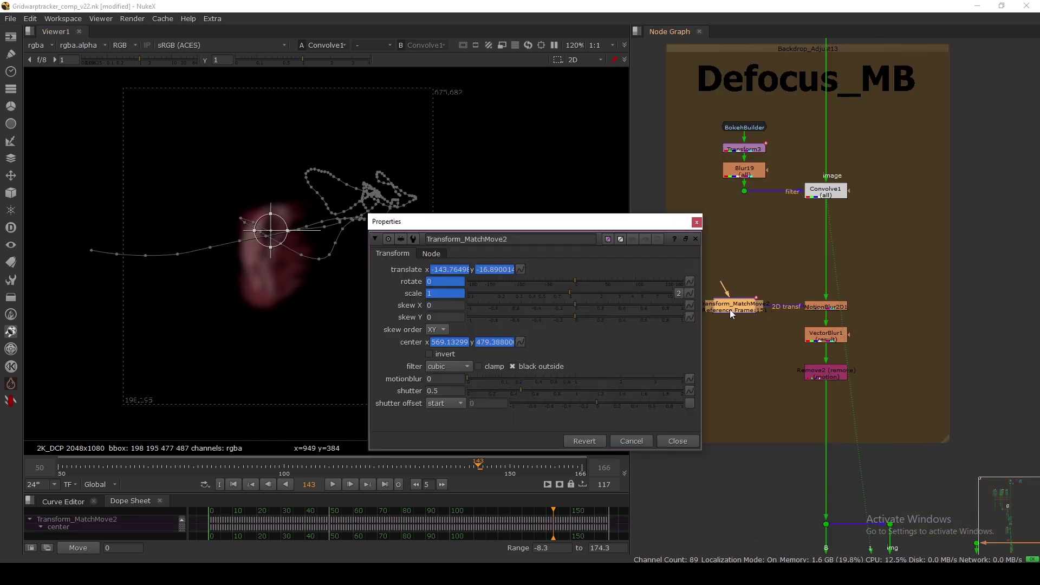
{"action": "left_click", "coordinate": [695, 222]}
Inspect the output UV and shutter settings of MotionBlur2D1 and close its properties
{"action": "scroll", "coordinate": [810, 306], "scroll_direction": "up", "scroll_amount": 4}
{"action": "mouse_move", "coordinate": [679, 309]}
{"action": "left_mouse_down"}
{"action": "mouse_move", "coordinate": [703, 295]}
{"action": "mouse_move", "coordinate": [694, 299]}
{"action": "left_mouse_up"}
{"action": "double_click", "coordinate": [829, 312]}
{"action": "left_click", "coordinate": [784, 243]}
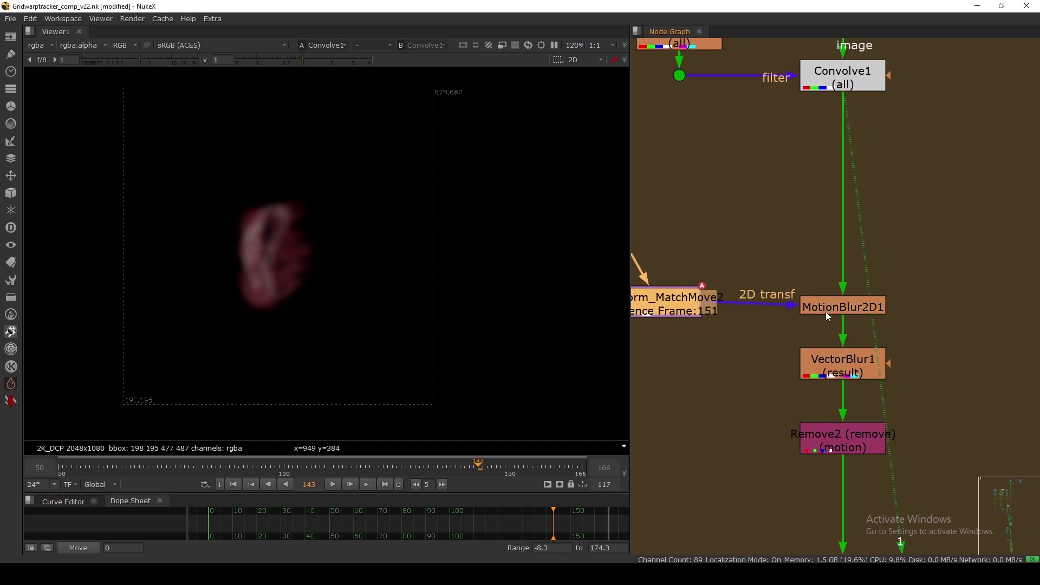
{"action": "double_click", "coordinate": [826, 310]}
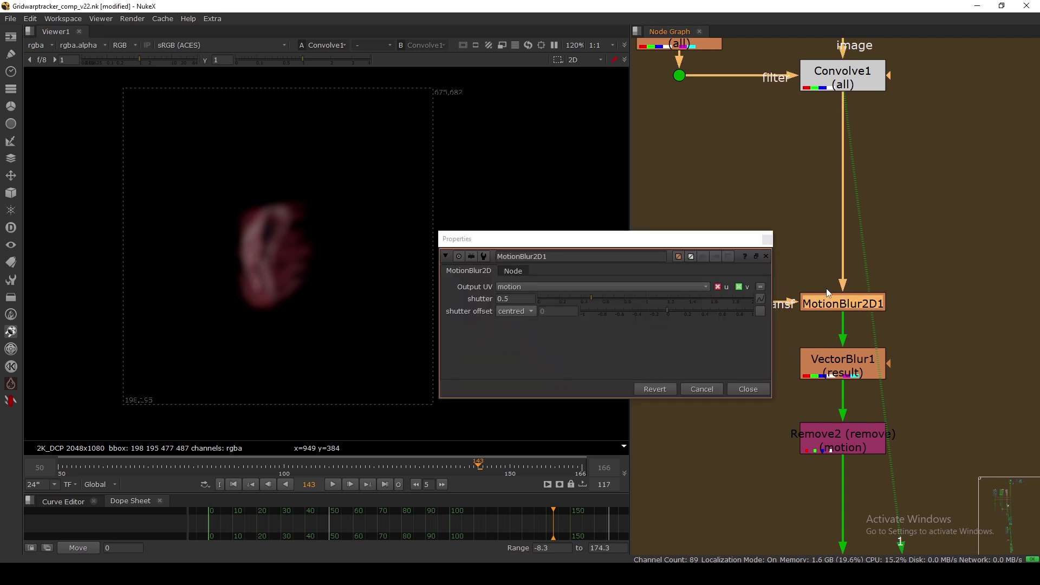
{"action": "left_click", "coordinate": [503, 287]}
{"action": "left_click", "coordinate": [520, 224]}
{"action": "left_click", "coordinate": [749, 389]}
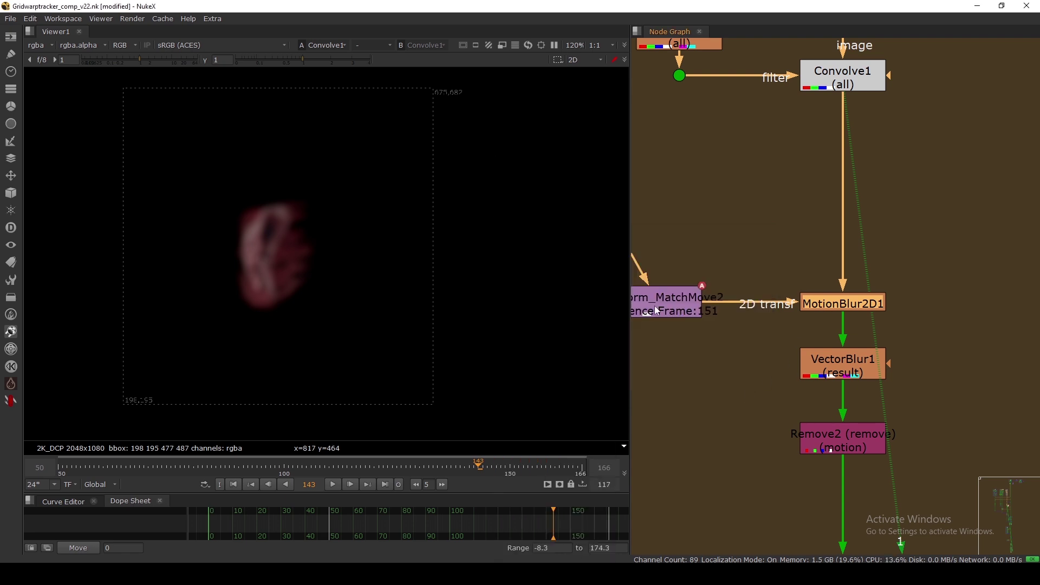
Display MotionBlur2D1, check another channel layer in the viewer, and return the view to rgba
{"action": "key", "text": "1"}
{"action": "left_click", "coordinate": [38, 45]}
{"action": "left_click", "coordinate": [44, 105]}
{"action": "left_click", "coordinate": [42, 48]}
{"action": "left_click", "coordinate": [51, 80]}
Display the VectorBlur1 result and inspect which motion channels Remove2 strips out
{"action": "left_click", "coordinate": [833, 368]}
{"action": "key", "text": "1"}
{"action": "middle_click_drag", "start_coordinate": [805, 419], "coordinate": [780, 348]}
{"action": "left_click", "coordinate": [811, 374]}
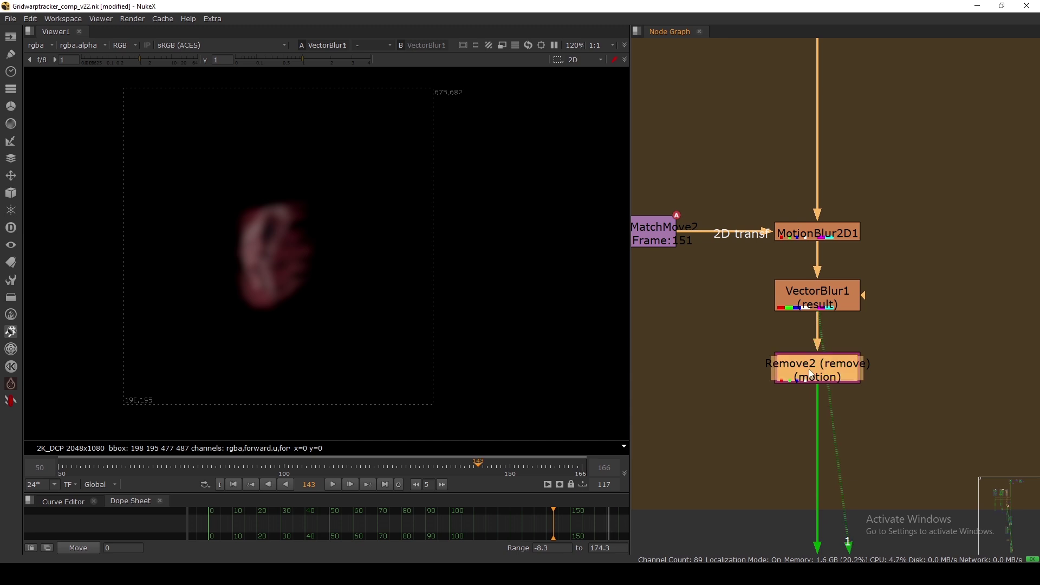
{"action": "double_click", "coordinate": [793, 367]}
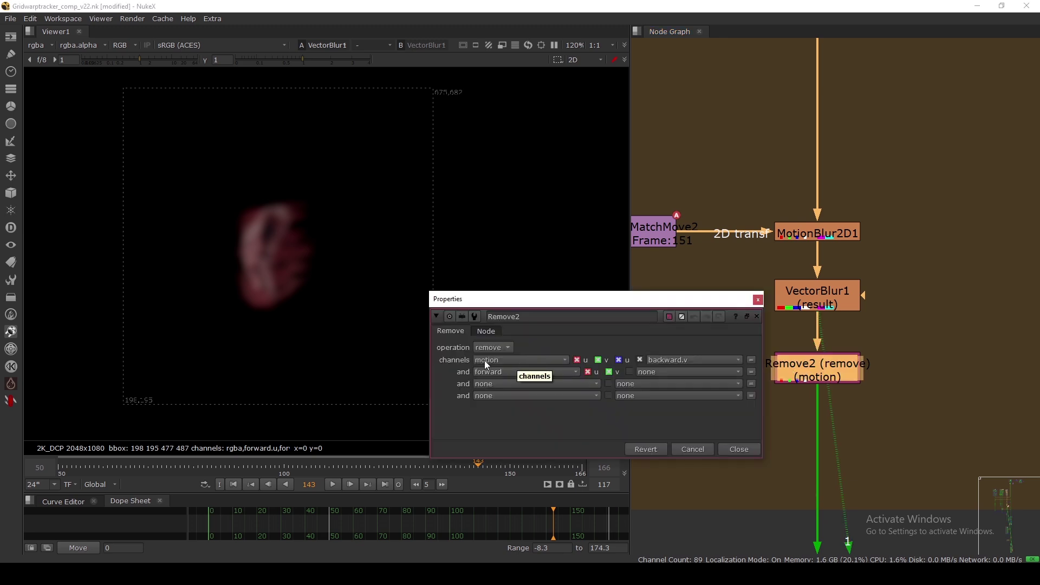
{"action": "left_click", "coordinate": [738, 449]}
Display the Remove3 keep node that feeds the plate into the edge blend below Defocus_MB
{"action": "scroll", "coordinate": [777, 395], "scroll_direction": "down", "scroll_amount": 6}
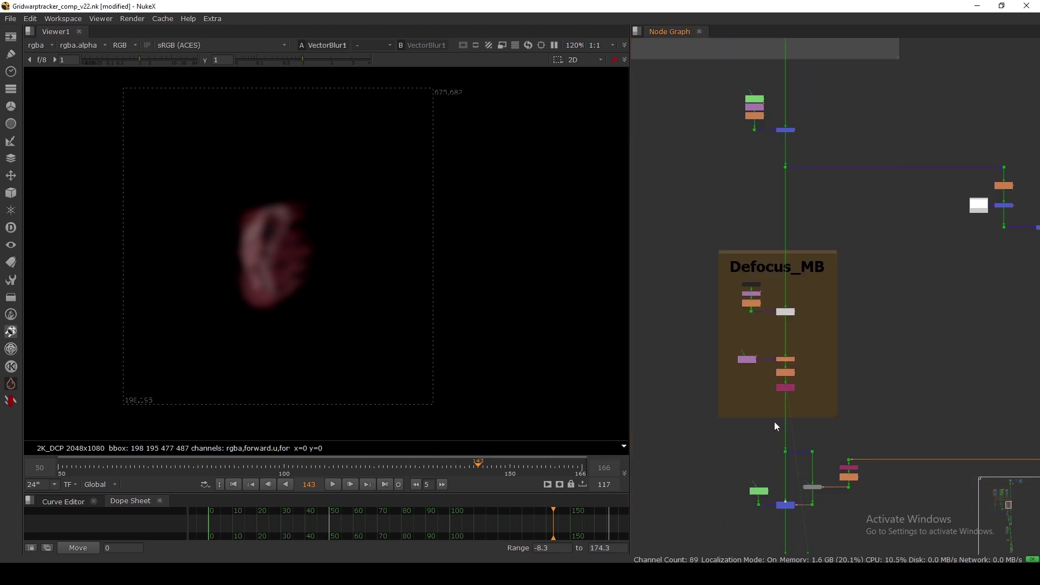
{"action": "middle_click_drag", "start_coordinate": [777, 399], "coordinate": [769, 319]}
{"action": "scroll", "coordinate": [843, 342], "scroll_direction": "down", "scroll_amount": 2}
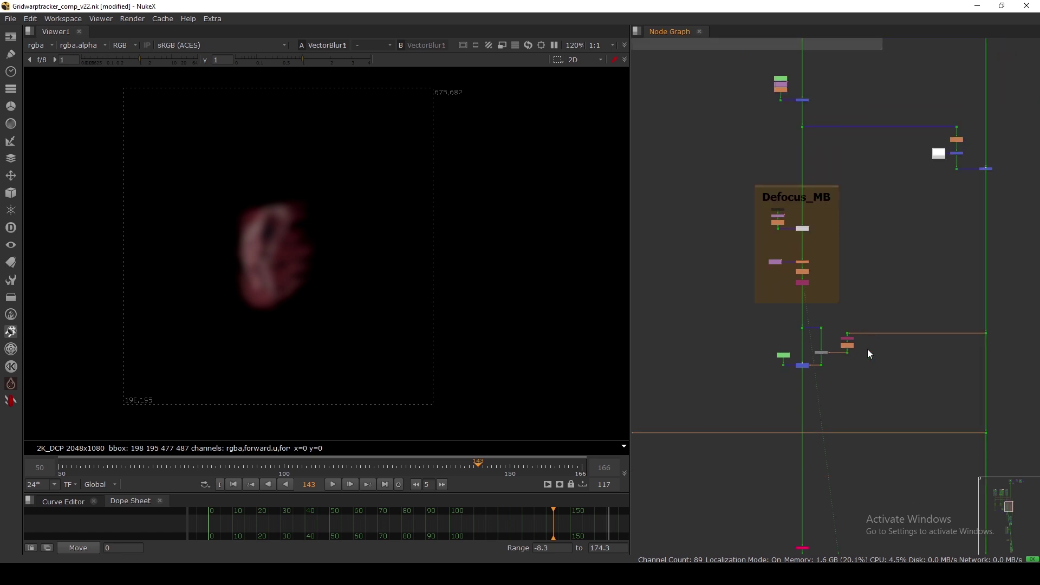
{"action": "middle_click_drag", "start_coordinate": [867, 338], "coordinate": [809, 345]}
{"action": "scroll", "coordinate": [808, 344], "scroll_direction": "up", "scroll_amount": 3}
{"action": "left_click_drag", "start_coordinate": [714, 316], "coordinate": [1027, 363]}
{"action": "left_click_drag", "start_coordinate": [764, 325], "coordinate": [1033, 362]}
{"action": "scroll", "coordinate": [795, 351], "scroll_direction": "up", "scroll_amount": 4}
{"action": "left_click_drag", "start_coordinate": [747, 347], "coordinate": [749, 339]}
{"action": "left_click", "coordinate": [751, 372]}
{"action": "key", "text": "1"}
Display Blur2 to view the blurred plate used as the edge blend's background
{"action": "scroll", "coordinate": [742, 359], "scroll_direction": "down", "scroll_amount": 3}
{"action": "middle_click_drag", "start_coordinate": [733, 376], "coordinate": [782, 356]}
{"action": "left_click", "coordinate": [788, 369]}
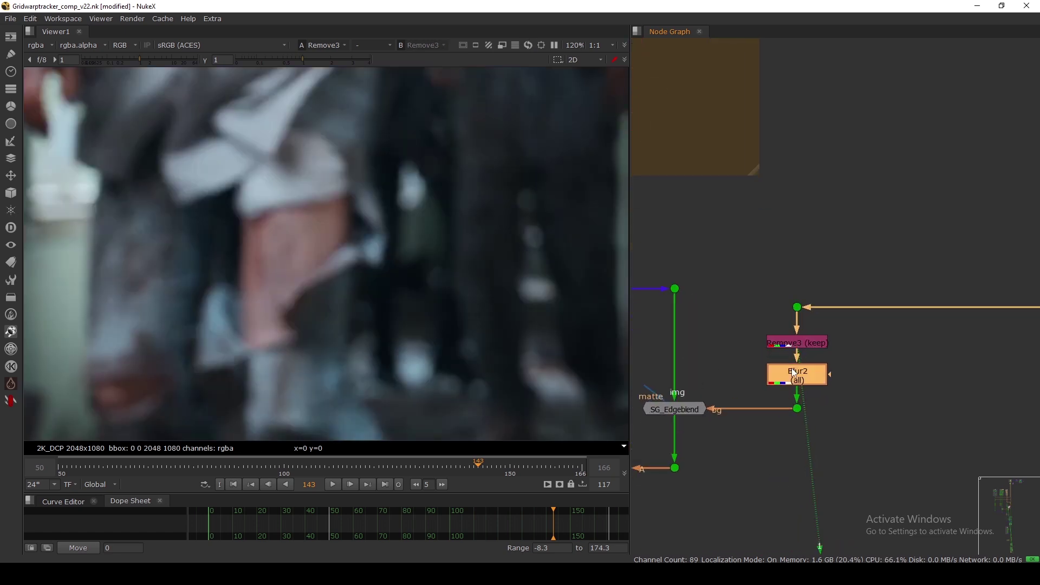
{"action": "key", "text": "1"}
{"action": "scroll", "coordinate": [758, 368], "scroll_direction": "up", "scroll_amount": 3}
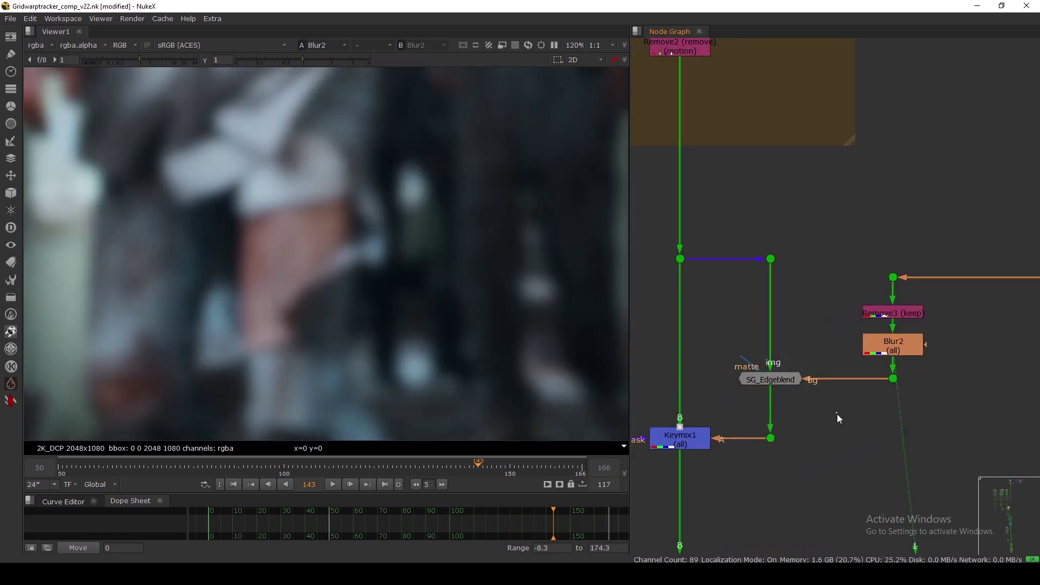
Display the SG_Edgeblend output, followed by the Keymix1 result masked by Roto4
{"action": "left_click", "coordinate": [778, 379]}
{"action": "key", "text": "1"}
{"action": "left_click", "coordinate": [721, 403]}
{"action": "middle_click_drag", "start_coordinate": [713, 402], "coordinate": [772, 381]}
{"action": "left_click", "coordinate": [743, 415]}
{"action": "key", "text": "1"}
{"action": "left_click", "coordinate": [703, 442]}
{"action": "left_click", "coordinate": [756, 420]}
Disable and re-enable Keymix1 repeatedly to compare the isolated wound with and without the edge blend
{"action": "key", "text": "d"}
{"action": "key", "text": "d"}
{"action": "key", "text": "d"}
{"action": "key", "text": "d"}
{"action": "key", "text": "d"}
{"action": "key", "text": "d"}
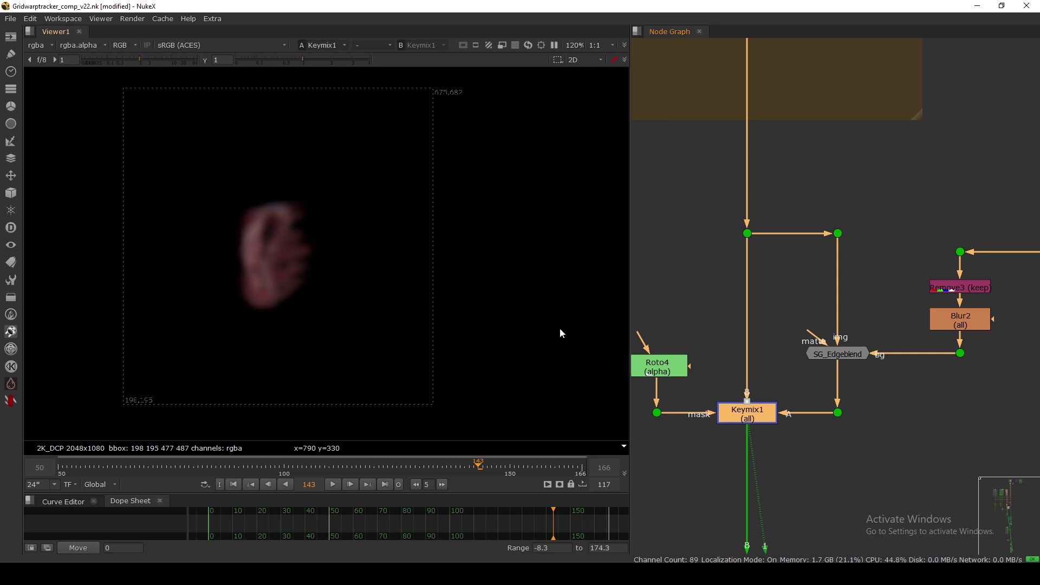
Display Merge1 in the MERGE section to view the wound composited over the plate
{"action": "scroll", "coordinate": [785, 395], "scroll_direction": "down", "scroll_amount": 4}
{"action": "scroll", "coordinate": [784, 396], "scroll_direction": "down", "scroll_amount": 4}
{"action": "middle_click_drag", "start_coordinate": [785, 409], "coordinate": [765, 173]}
{"action": "middle_click_drag", "start_coordinate": [767, 401], "coordinate": [714, 142]}
{"action": "middle_click_drag", "start_coordinate": [821, 464], "coordinate": [812, 391]}
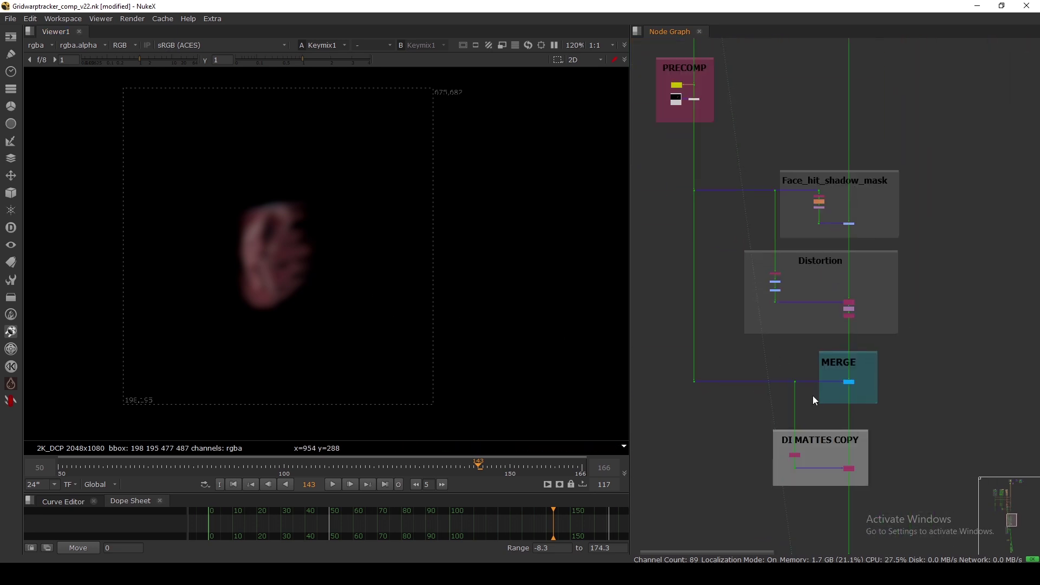
{"action": "left_click", "coordinate": [849, 384]}
{"action": "key", "text": "1"}
Toggle Keymix1 off and on repeatedly while viewing Merge1 to compare the edge blend in the full comp
{"action": "scroll", "coordinate": [774, 263], "scroll_direction": "down", "scroll_amount": 3}
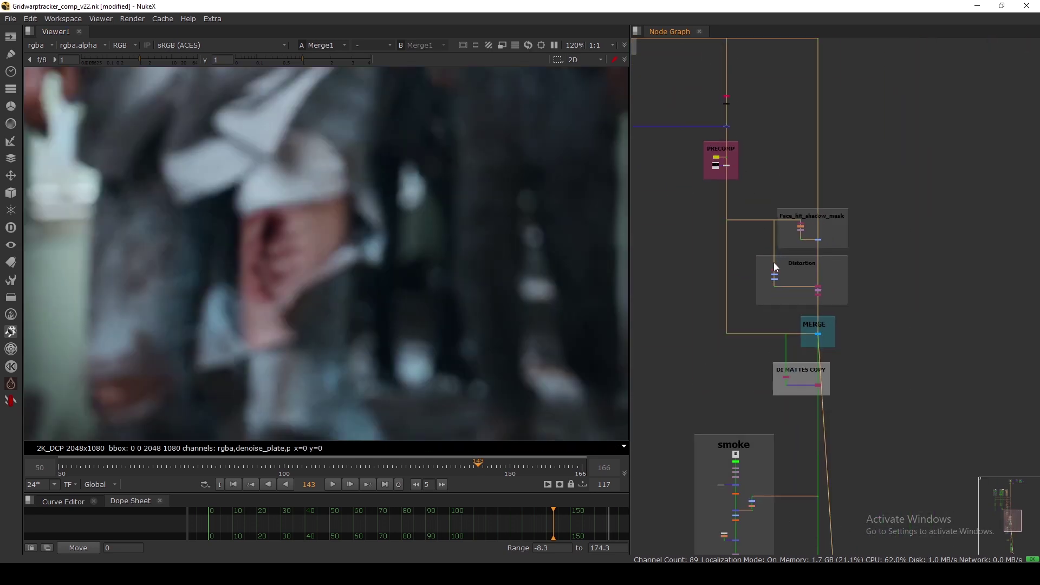
{"action": "middle_click_drag", "start_coordinate": [774, 263], "coordinate": [799, 383]}
{"action": "middle_click_drag", "start_coordinate": [761, 165], "coordinate": [786, 305]}
{"action": "scroll", "coordinate": [782, 292], "scroll_direction": "up", "scroll_amount": 6}
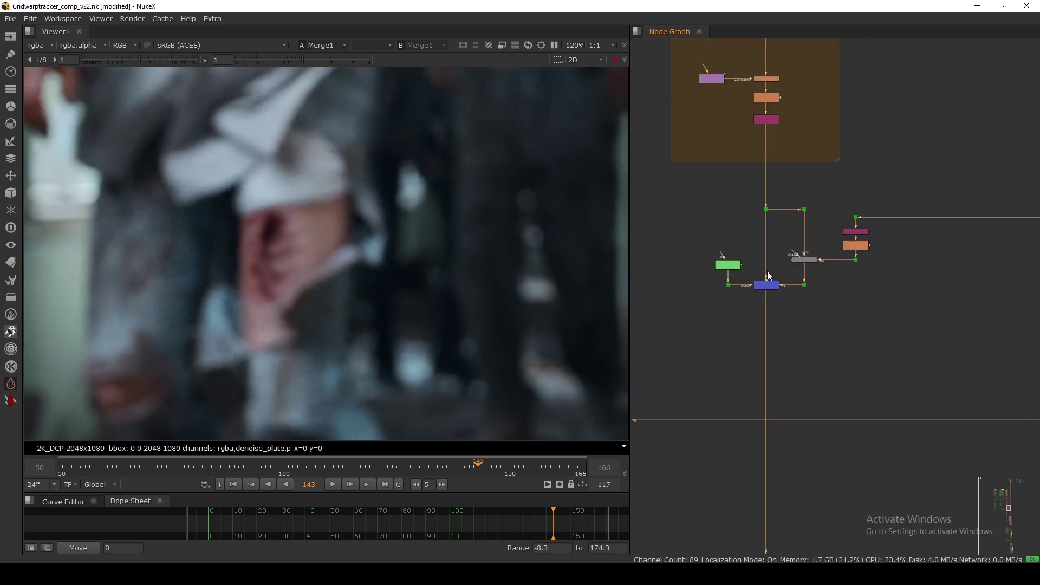
{"action": "key", "text": "d"}
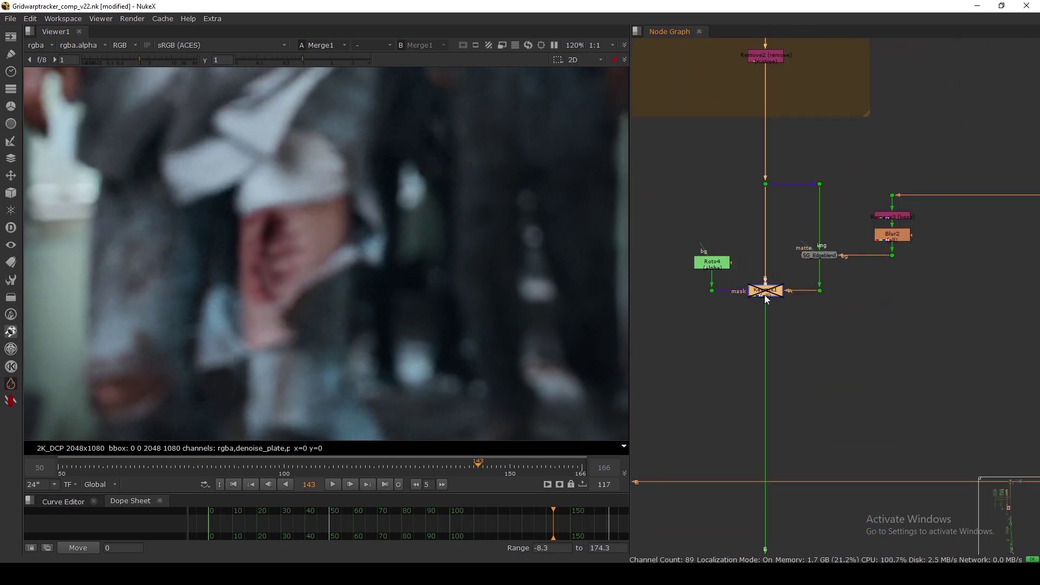
{"action": "key", "text": "d"}
{"action": "key", "text": "d"}
{"action": "key", "text": "d"}
{"action": "key", "text": "d"}
{"action": "key", "text": "d"}
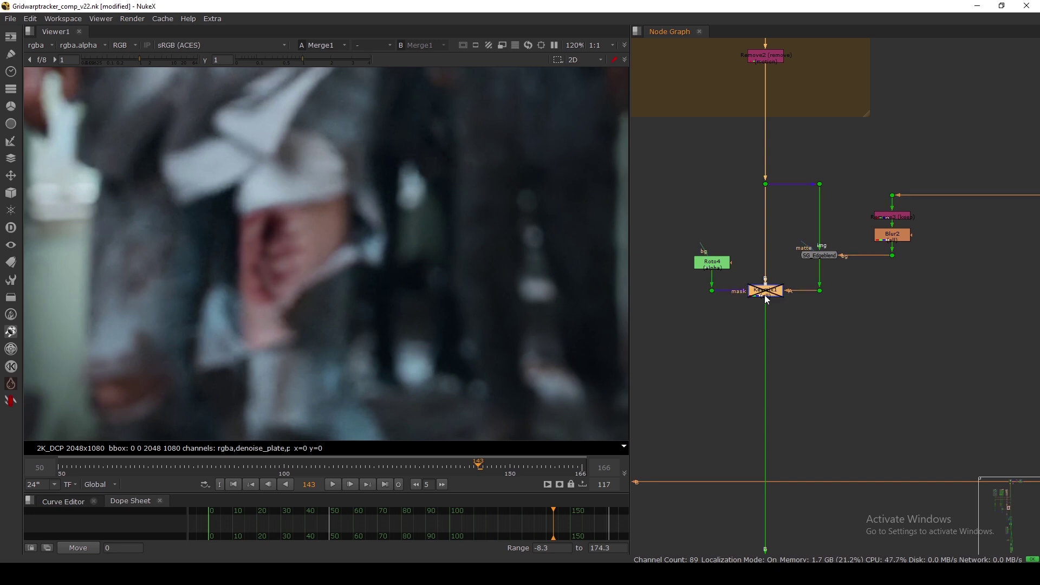
{"action": "key", "text": "d"}
{"action": "key", "text": "d"}
{"action": "key", "text": "d"}
{"action": "key", "text": "d"}
{"action": "key", "text": "d"}
{"action": "key", "text": "d"}
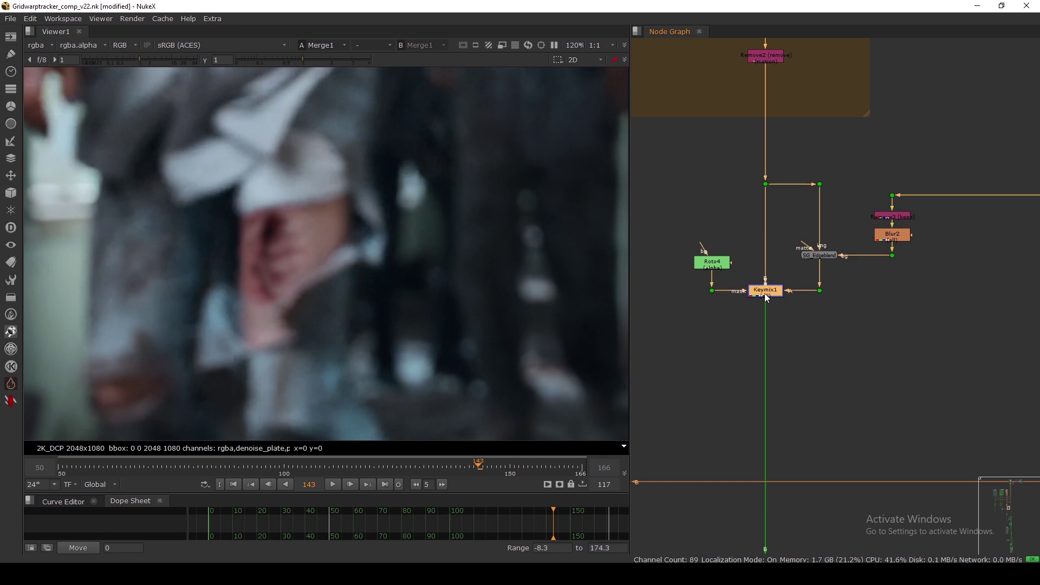
Inspect how Shuffle7 routes rgba into the Leg_hit layer and close its properties
{"action": "scroll", "coordinate": [765, 295], "scroll_direction": "down", "scroll_amount": 6}
{"action": "middle_click_drag", "start_coordinate": [763, 395], "coordinate": [762, 292]}
{"action": "scroll", "coordinate": [765, 297], "scroll_direction": "up", "scroll_amount": 6}
{"action": "double_click", "coordinate": [768, 280]}
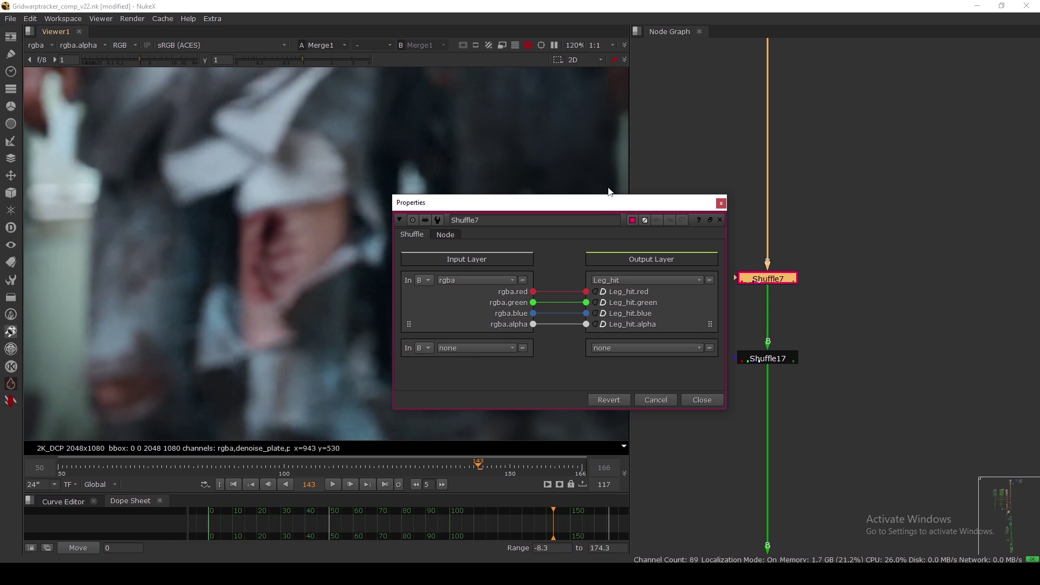
{"action": "left_click", "coordinate": [700, 401]}
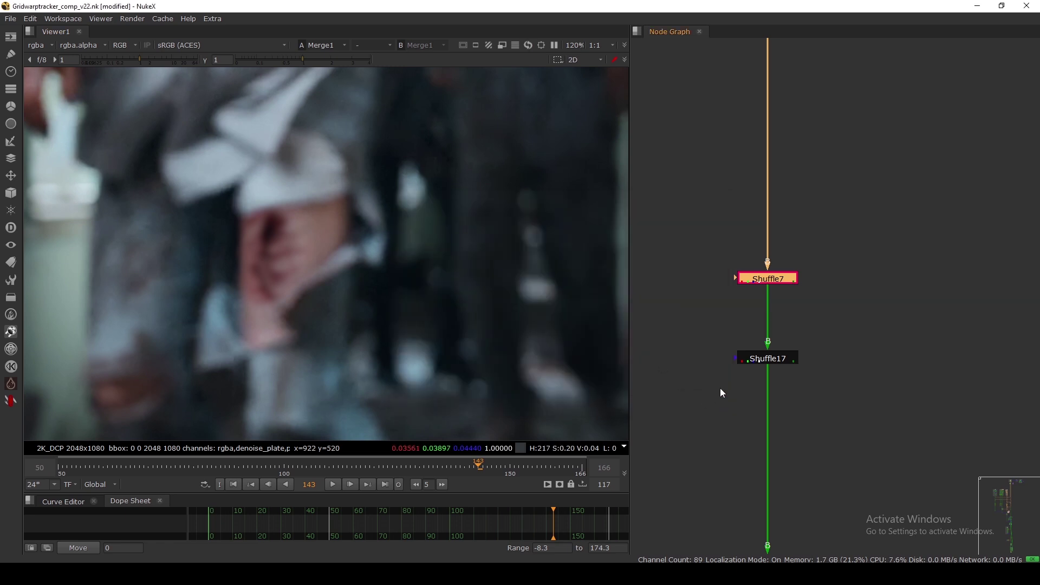
Inspect how Shuffle17 routes the alpha into the DI_leg_hit layer and close its properties
{"action": "double_click", "coordinate": [752, 362]}
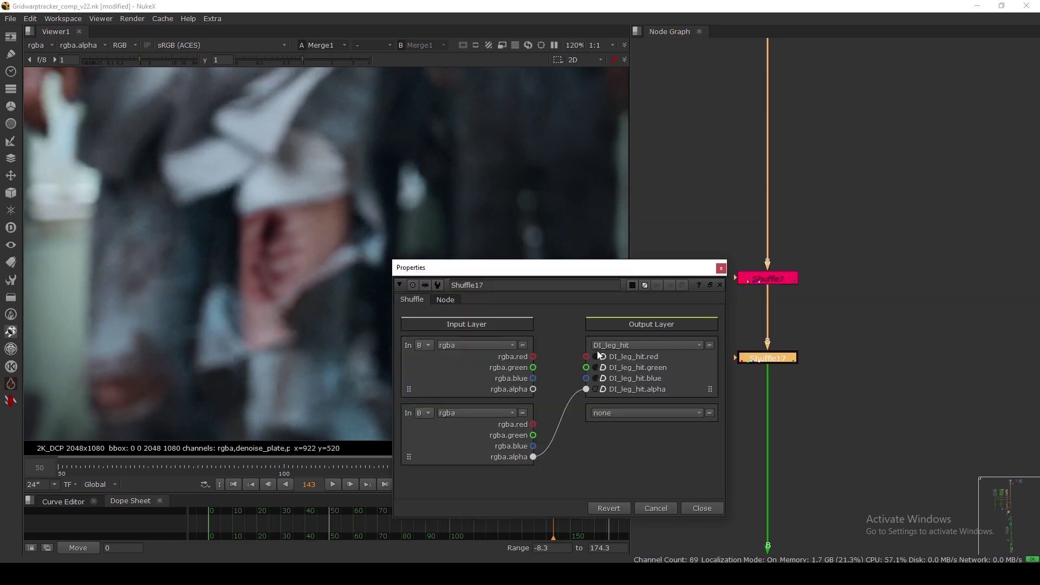
{"action": "left_click", "coordinate": [721, 269]}
{"action": "left_click", "coordinate": [765, 274]}
{"action": "left_click_drag", "start_coordinate": [765, 275], "coordinate": [761, 284]}
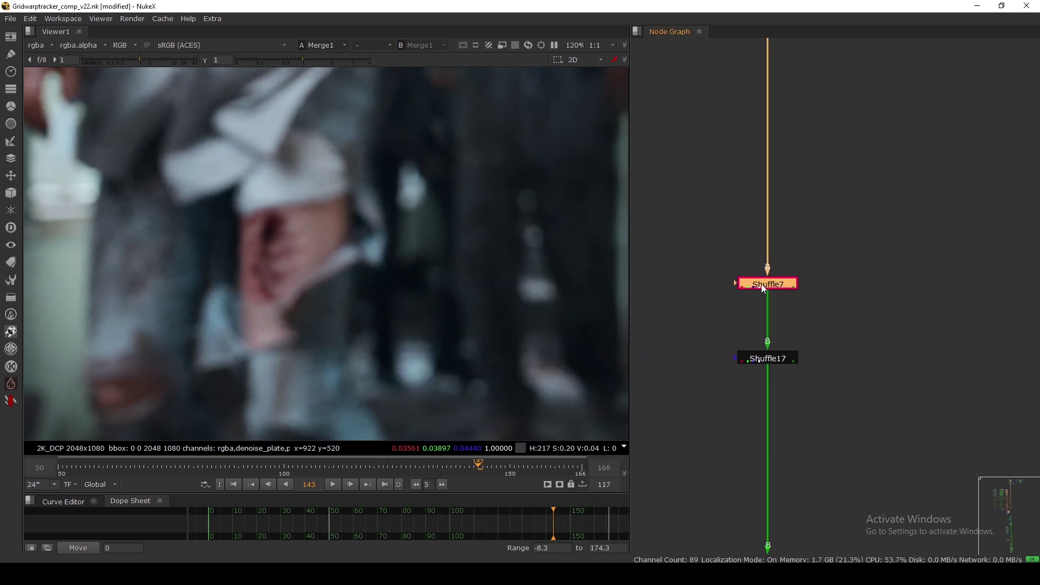
{"action": "left_click_drag", "start_coordinate": [298, 200], "coordinate": [226, 305], "text": "ctrl+shift"}
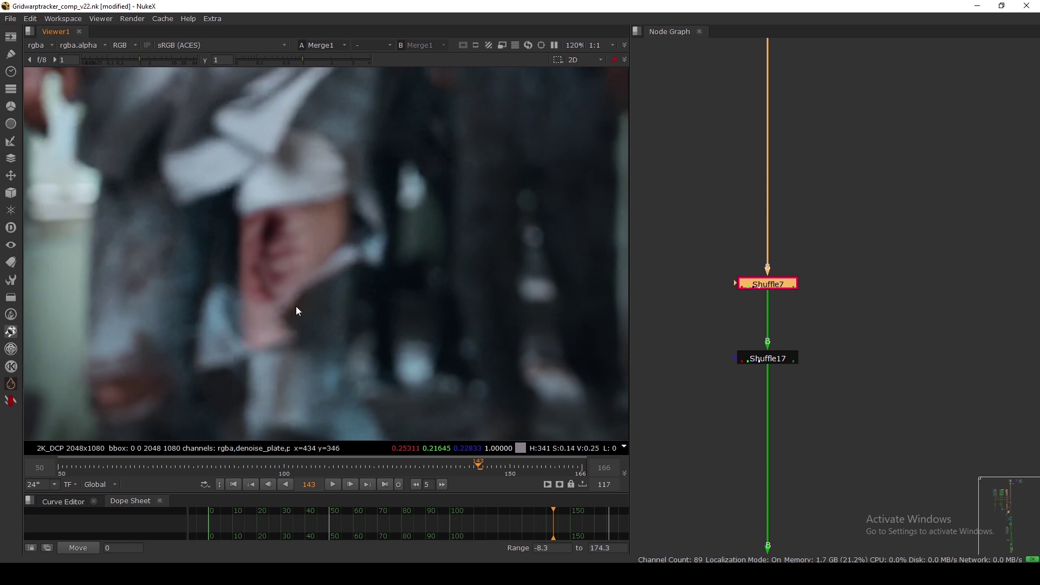
Move Shuffle7 slightly higher in the tree and recheck Shuffle17 below it
{"action": "left_click_drag", "start_coordinate": [761, 286], "coordinate": [769, 269]}
{"action": "double_click", "coordinate": [765, 360]}
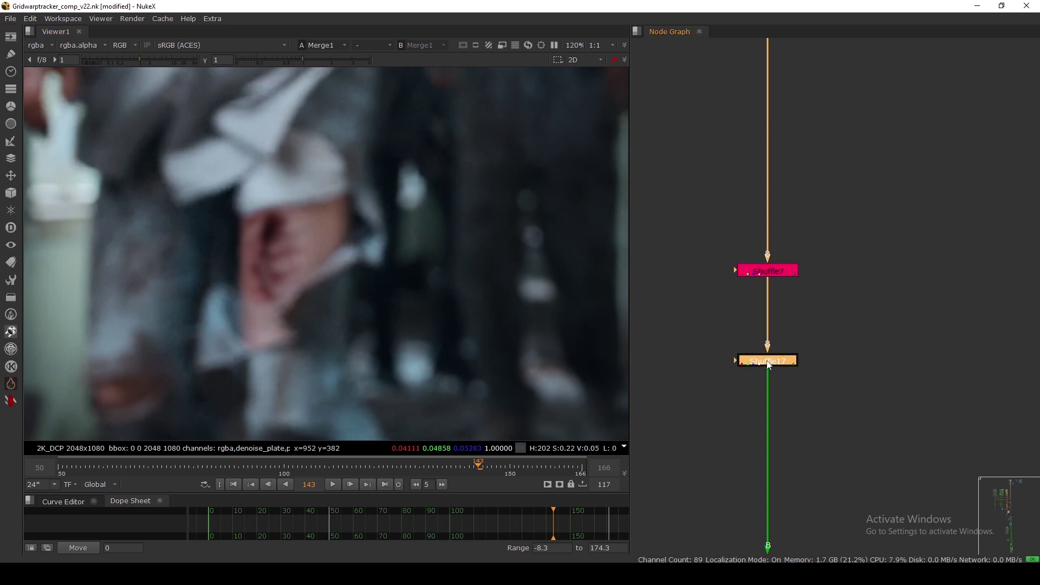
{"action": "left_click", "coordinate": [720, 267]}
{"action": "left_click", "coordinate": [724, 293]}
Look over the PRECOMP, Face_hit_shadow_mask, Distortion and MERGE sections and the branches feeding them
{"action": "scroll", "coordinate": [724, 305], "scroll_direction": "down", "scroll_amount": 10}
{"action": "middle_click_drag", "start_coordinate": [727, 382], "coordinate": [811, 351]}
{"action": "scroll", "coordinate": [812, 312], "scroll_direction": "up", "scroll_amount": 7}
{"action": "scroll", "coordinate": [825, 298], "scroll_direction": "down", "scroll_amount": 6}
{"action": "middle_click_drag", "start_coordinate": [831, 413], "coordinate": [734, 238]}
{"action": "middle_click_drag", "start_coordinate": [802, 306], "coordinate": [850, 405]}
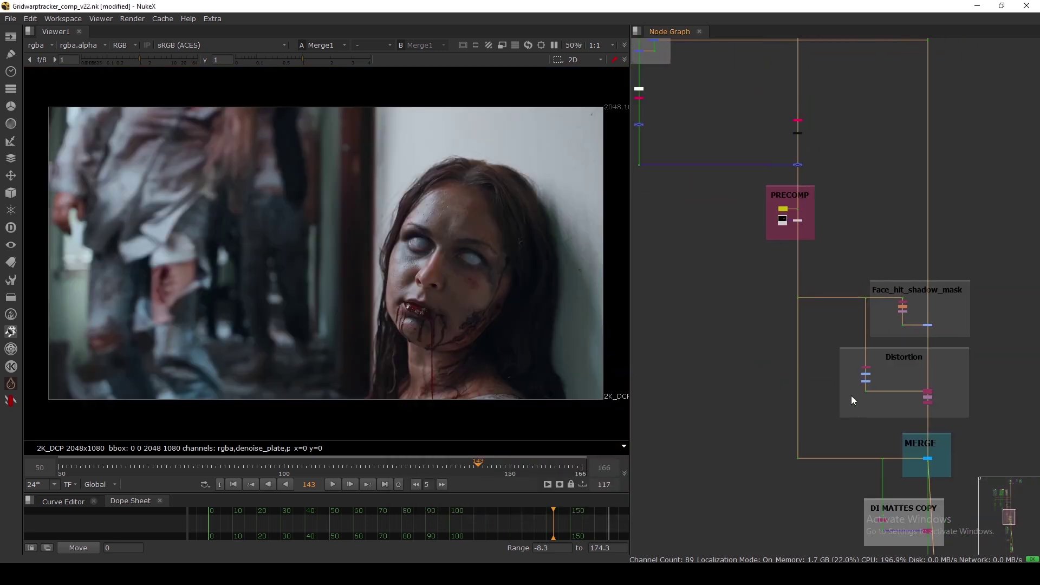
{"action": "middle_click_drag", "start_coordinate": [757, 212], "coordinate": [815, 340]}
{"action": "scroll", "coordinate": [837, 294], "scroll_direction": "up", "scroll_amount": 4}
{"action": "scroll", "coordinate": [829, 290], "scroll_direction": "down", "scroll_amount": 4}
{"action": "middle_click_drag", "start_coordinate": [824, 286], "coordinate": [831, 301]}
Disable the merge node above the PRECOMP section and the merge node below the pupil section
{"action": "left_click_drag", "start_coordinate": [825, 291], "coordinate": [874, 317]}
{"action": "key", "text": "d"}
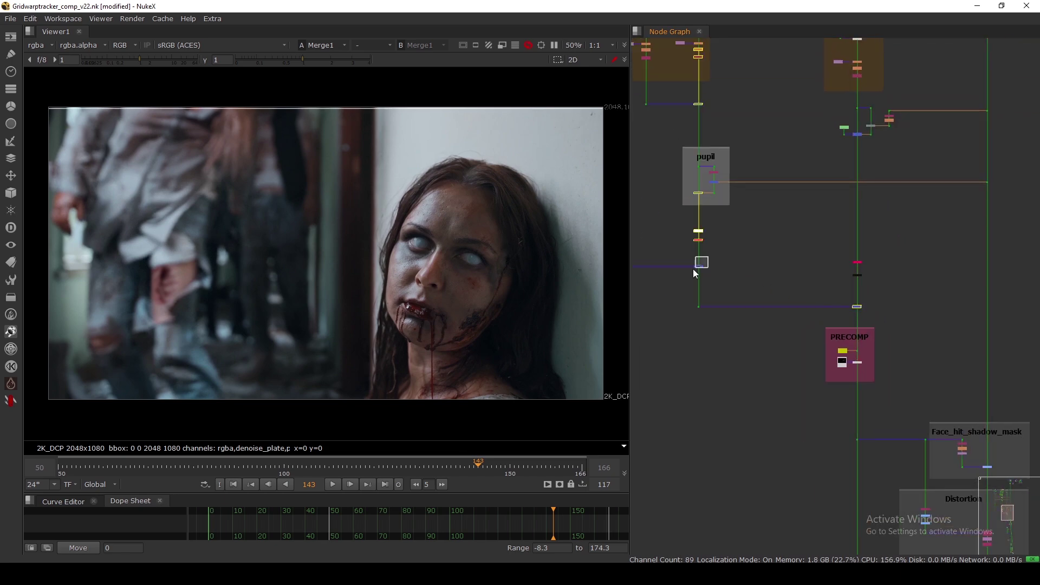
{"action": "scroll", "coordinate": [694, 272], "scroll_direction": "down", "scroll_amount": 3}
{"action": "scroll", "coordinate": [779, 355], "scroll_direction": "up", "scroll_amount": 2}
{"action": "middle_click_drag", "start_coordinate": [767, 200], "coordinate": [743, 383]}
{"action": "middle_click_drag", "start_coordinate": [760, 221], "coordinate": [759, 291]}
{"action": "middle_click_drag", "start_coordinate": [791, 421], "coordinate": [808, 154]}
{"action": "scroll", "coordinate": [792, 379], "scroll_direction": "up", "scroll_amount": 5}
{"action": "left_click_drag", "start_coordinate": [828, 385], "coordinate": [780, 425]}
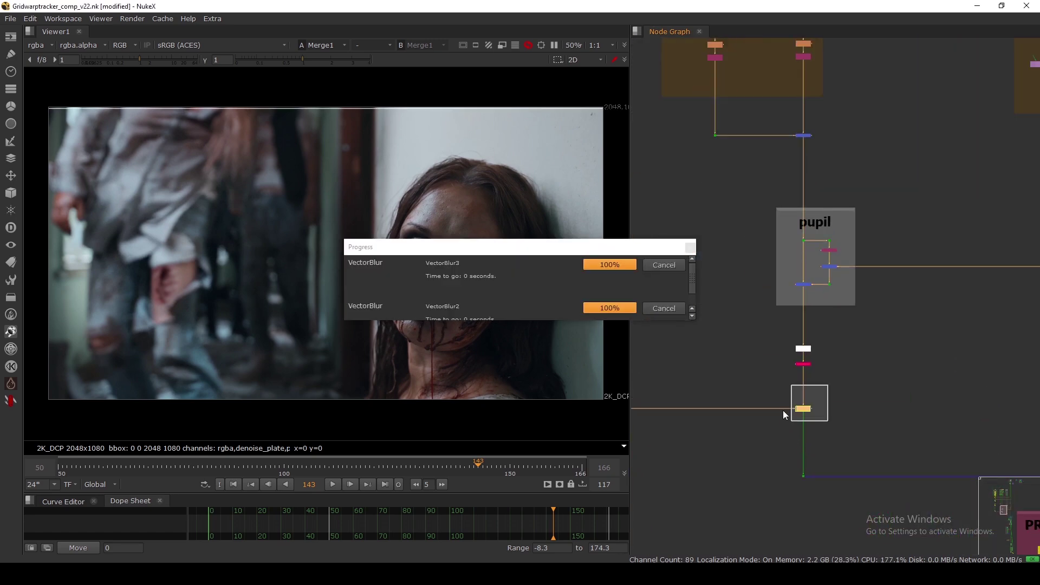
{"action": "scroll", "coordinate": [782, 411], "scroll_direction": "down", "scroll_amount": 3}
{"action": "scroll", "coordinate": [904, 418], "scroll_direction": "up", "scroll_amount": 3}
{"action": "left_click_drag", "start_coordinate": [909, 434], "coordinate": [908, 435]}
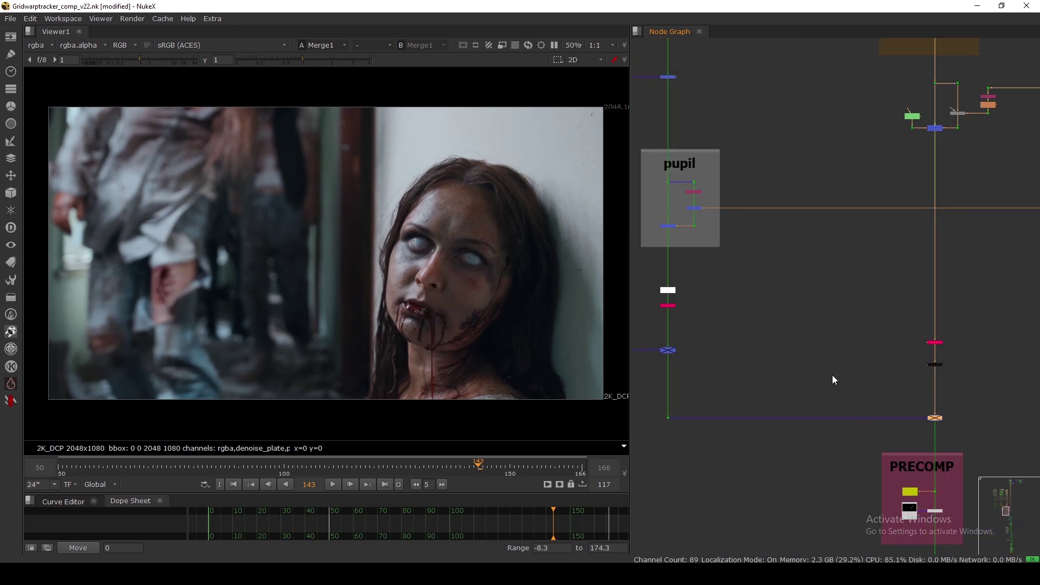
{"action": "scroll", "coordinate": [832, 373], "scroll_direction": "down", "scroll_amount": 3}
{"action": "scroll", "coordinate": [921, 412], "scroll_direction": "up", "scroll_amount": 4}
{"action": "left_click_drag", "start_coordinate": [893, 361], "coordinate": [831, 404]}
{"action": "scroll", "coordinate": [792, 364], "scroll_direction": "down", "scroll_amount": 3}
{"action": "scroll", "coordinate": [792, 363], "scroll_direction": "down", "scroll_amount": 1}
Display Read11 at the head of the eyes section to view the source eye photo
{"action": "middle_click_drag", "start_coordinate": [716, 203], "coordinate": [785, 390]}
{"action": "middle_click_drag", "start_coordinate": [790, 257], "coordinate": [833, 488]}
{"action": "middle_click_drag", "start_coordinate": [810, 263], "coordinate": [811, 330]}
{"action": "scroll", "coordinate": [801, 213], "scroll_direction": "up", "scroll_amount": 3}
{"action": "scroll", "coordinate": [802, 214], "scroll_direction": "down", "scroll_amount": 3}
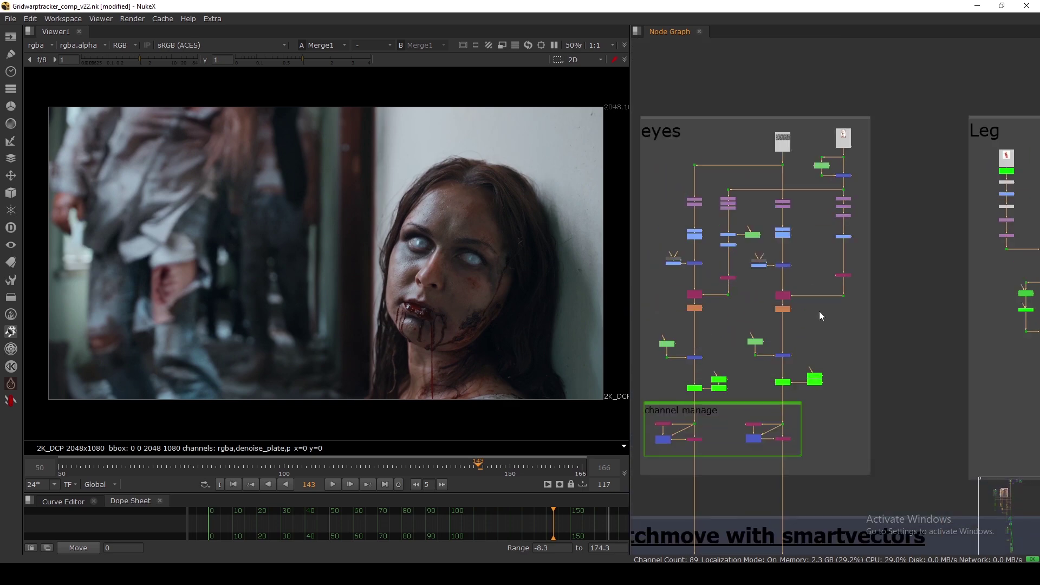
{"action": "scroll", "coordinate": [819, 313], "scroll_direction": "up", "scroll_amount": 4}
{"action": "left_click", "coordinate": [852, 133]}
{"action": "key", "text": "1"}
{"action": "left_click_drag", "start_coordinate": [850, 133], "coordinate": [852, 123]}
{"action": "scroll", "coordinate": [351, 194], "scroll_direction": "down", "scroll_amount": 3}
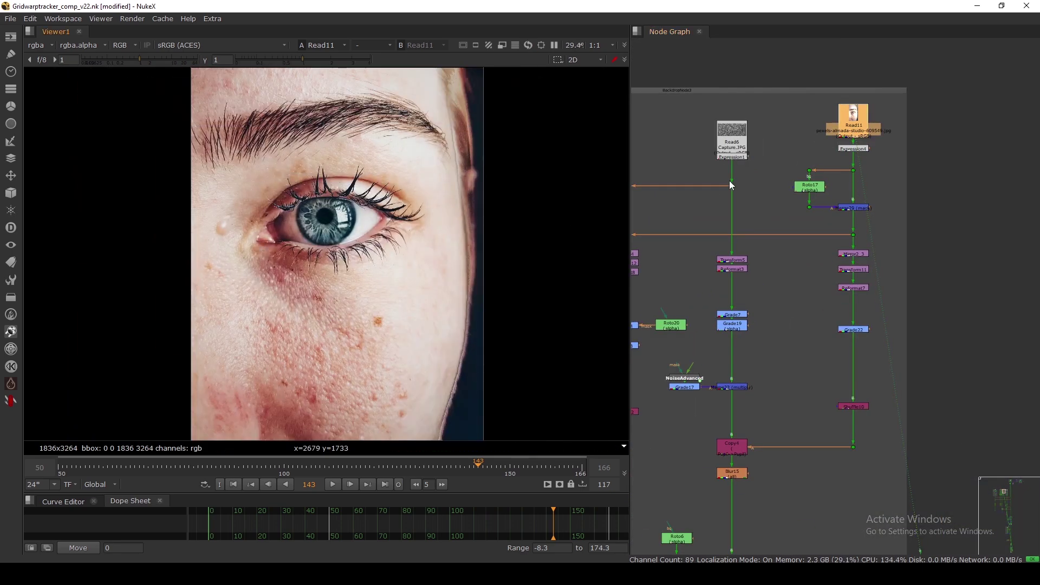
Display Read6 to view the Capture.JPG texture used for the eyes
{"action": "scroll", "coordinate": [726, 185], "scroll_direction": "up", "scroll_amount": 3}
{"action": "left_click", "coordinate": [745, 131]}
{"action": "key", "text": "1"}
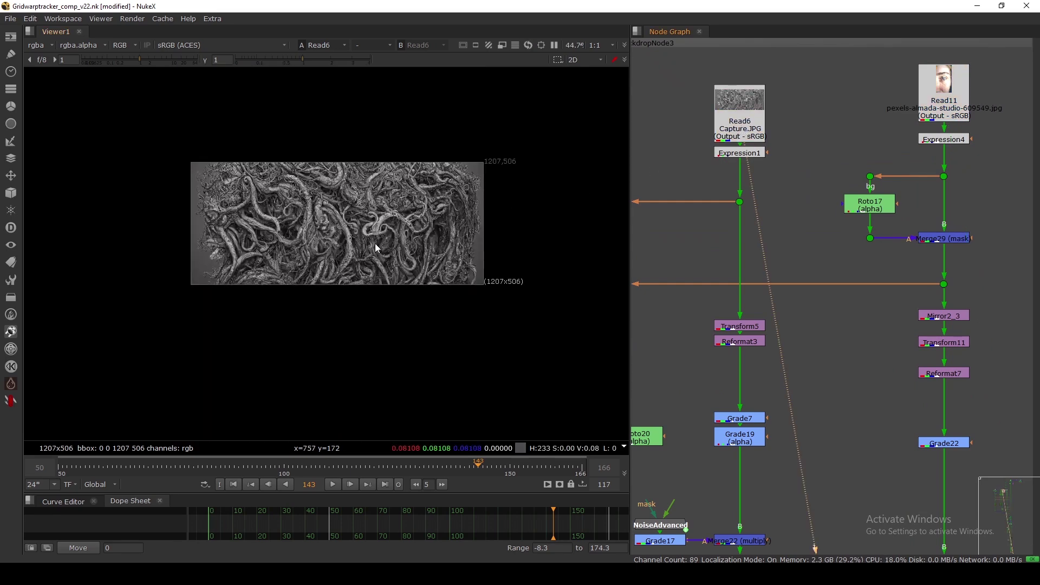
{"action": "scroll", "coordinate": [378, 247], "scroll_direction": "up", "scroll_amount": 1}
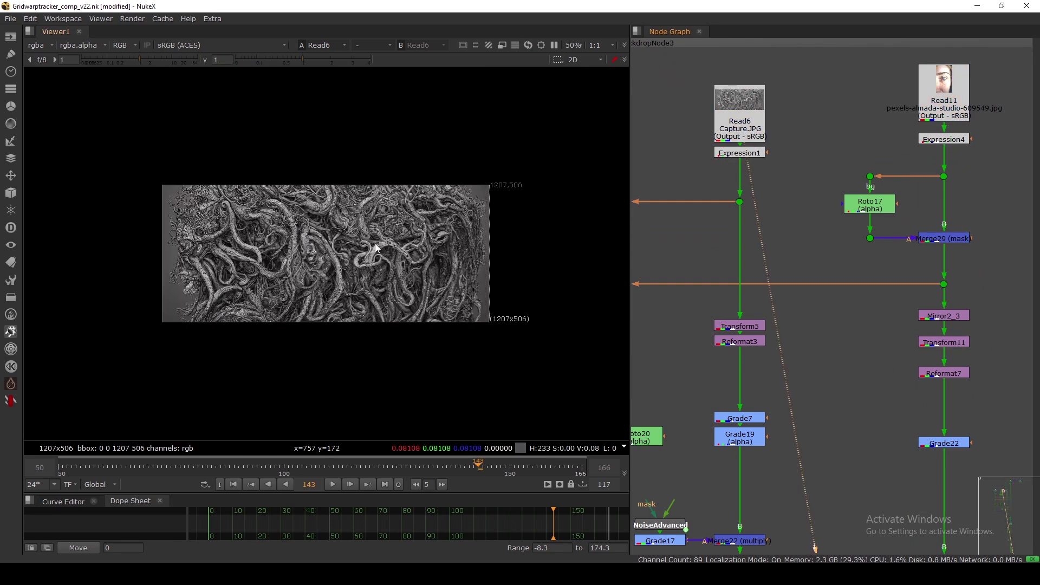
Display Merge29 to view the iris masked out of the eye photo by Roto17
{"action": "left_click", "coordinate": [944, 238]}
{"action": "key", "text": "1"}
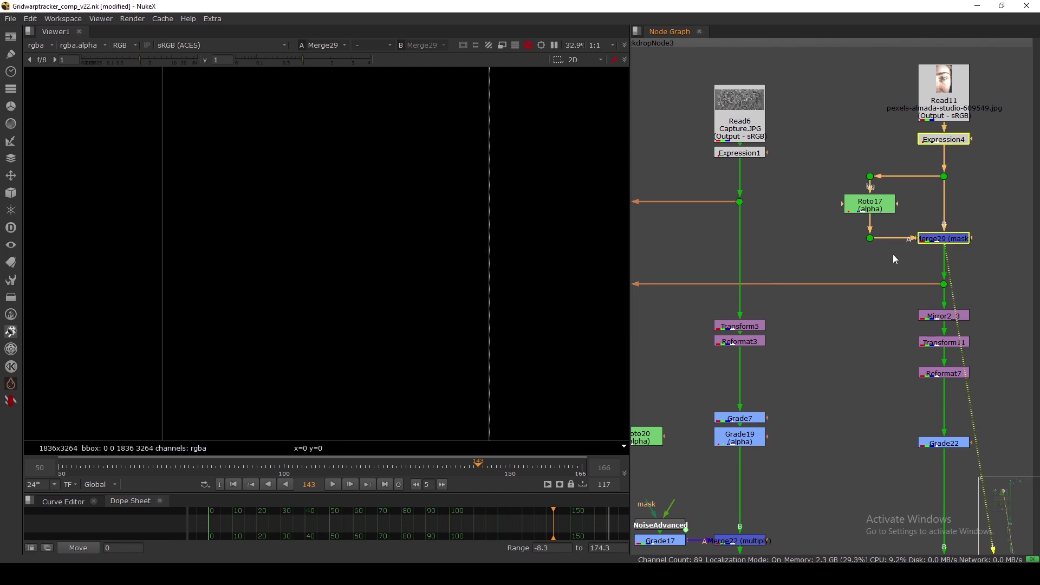
{"action": "scroll", "coordinate": [863, 249], "scroll_direction": "down", "scroll_amount": 3}
{"action": "scroll", "coordinate": [889, 249], "scroll_direction": "up", "scroll_amount": 2}
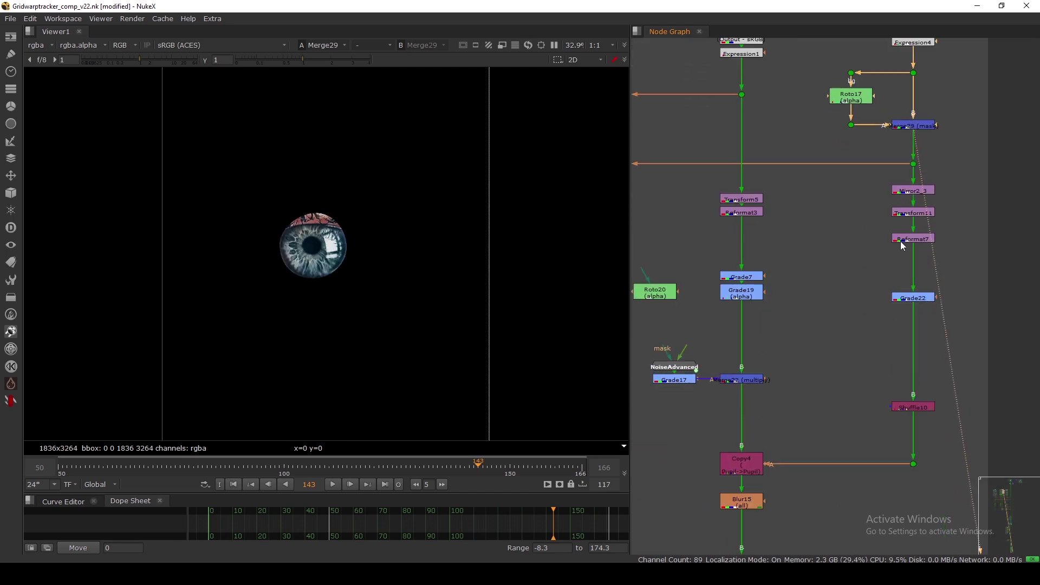
Review the transform nodes and Grade22, inspect how Shuffle10 routes rgba into the Pupil layer, and close its properties
{"action": "left_click_drag", "start_coordinate": [874, 180], "coordinate": [953, 252]}
{"action": "left_click", "coordinate": [913, 299]}
{"action": "scroll", "coordinate": [912, 304], "scroll_direction": "down", "scroll_amount": 4}
{"action": "middle_click_drag", "start_coordinate": [912, 305], "coordinate": [915, 280]}
{"action": "scroll", "coordinate": [839, 315], "scroll_direction": "up", "scroll_amount": 3}
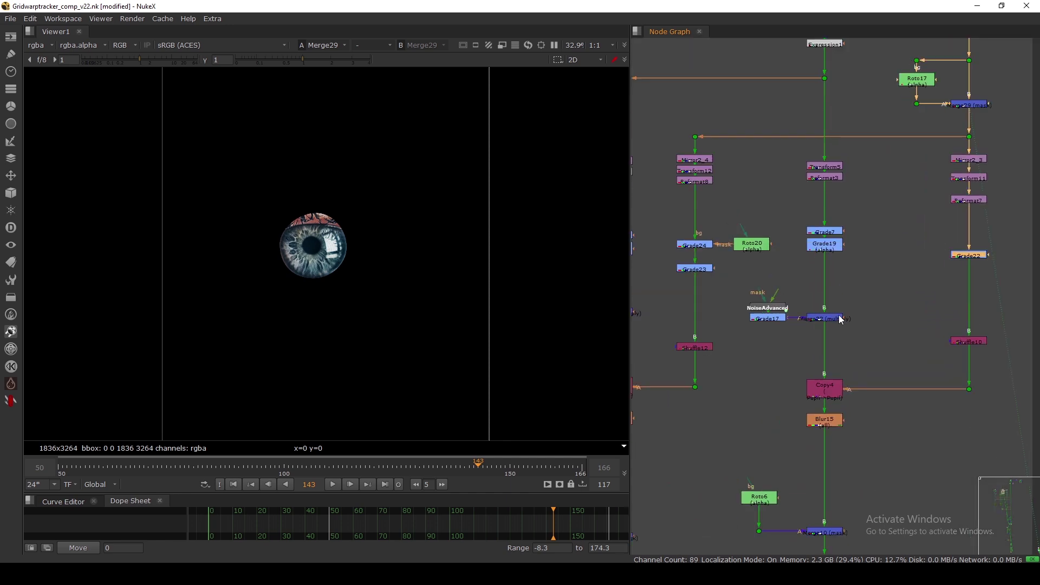
{"action": "double_click", "coordinate": [963, 342]}
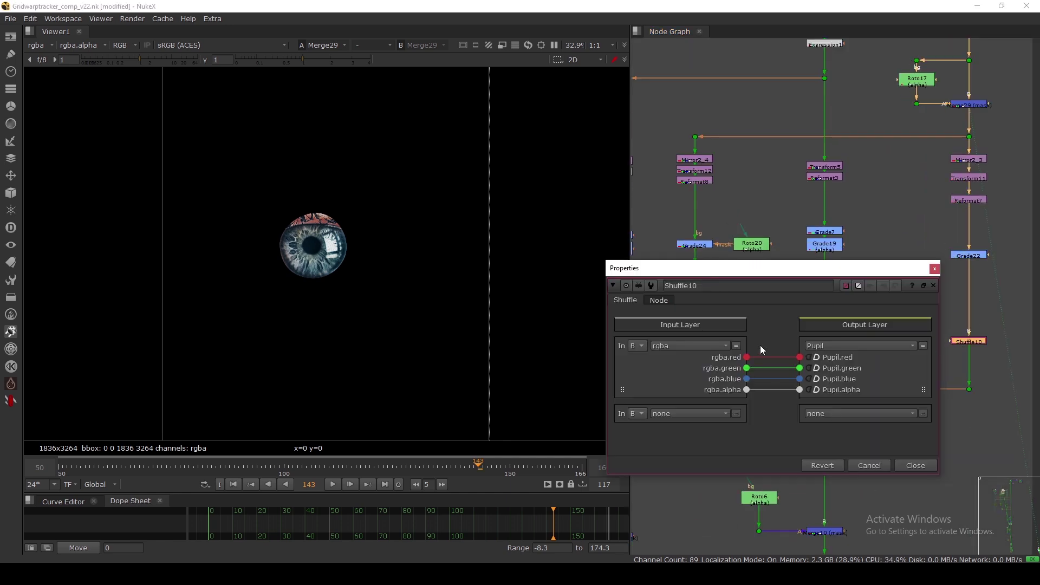
{"action": "left_click", "coordinate": [886, 463]}
Display Reformat3 and Copy4 to compare the positioned vein texture before and after grading and copying in the Pupil layer
{"action": "left_click_drag", "start_coordinate": [854, 202], "coordinate": [802, 176]}
{"action": "left_click", "coordinate": [818, 177]}
{"action": "key", "text": "1"}
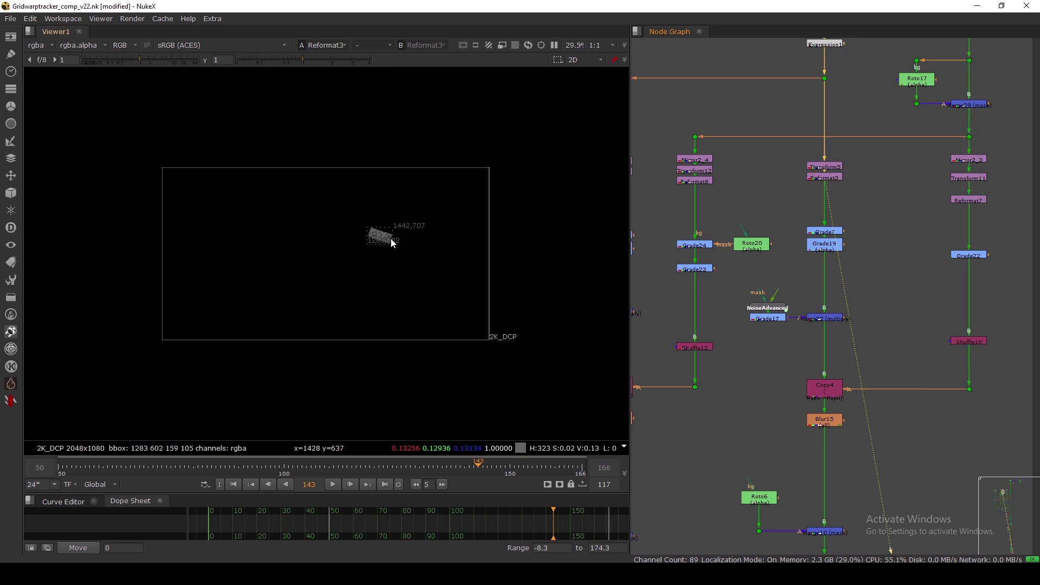
{"action": "left_click", "coordinate": [825, 389]}
{"action": "key", "text": "1"}
{"action": "scroll", "coordinate": [794, 396], "scroll_direction": "down", "scroll_amount": 1}
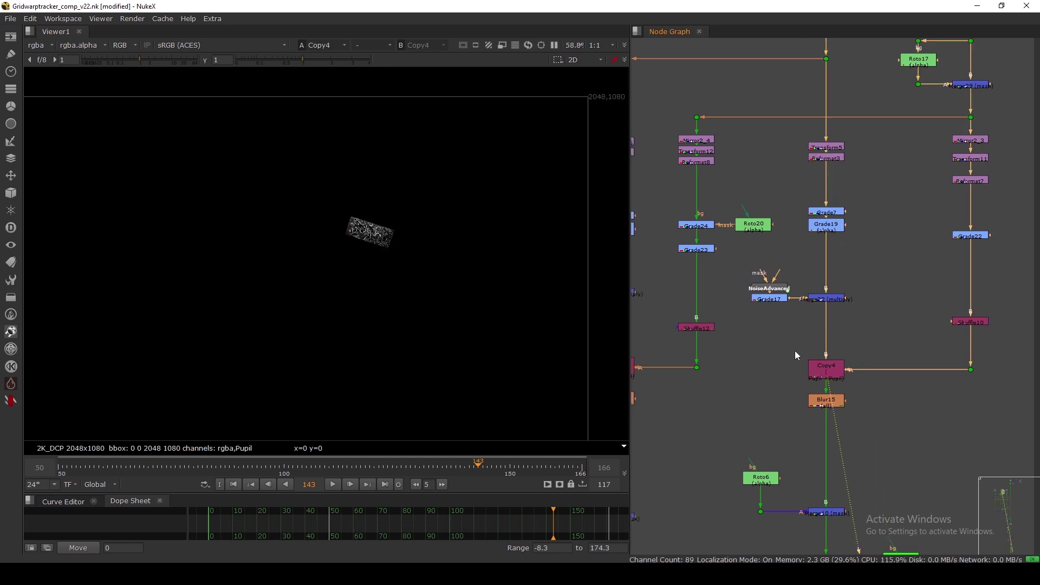
Display Blur15 and Merge10 to view the vein texture blurred and masked to the eye shape
{"action": "middle_click_drag", "start_coordinate": [793, 396], "coordinate": [801, 301]}
{"action": "left_click", "coordinate": [828, 312]}
{"action": "key", "text": "1"}
{"action": "left_click", "coordinate": [829, 419]}
{"action": "key", "text": "1"}
{"action": "scroll", "coordinate": [372, 240], "scroll_direction": "up", "scroll_amount": 5}
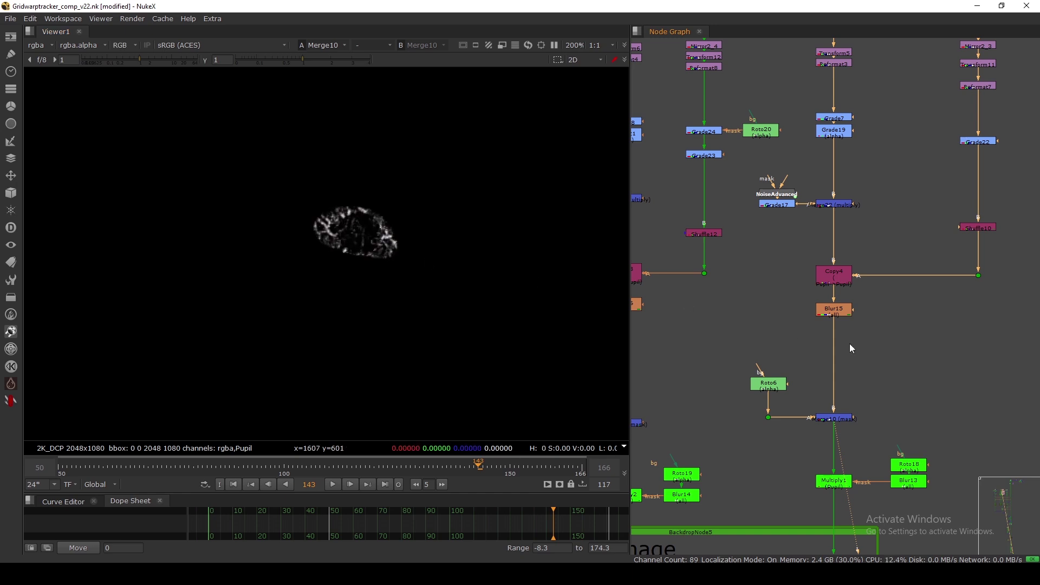
Inspect the properties of Multiply1 and its Roto18 mask, closing each panel
{"action": "scroll", "coordinate": [861, 348], "scroll_direction": "down", "scroll_amount": 5}
{"action": "scroll", "coordinate": [861, 348], "scroll_direction": "up", "scroll_amount": 6}
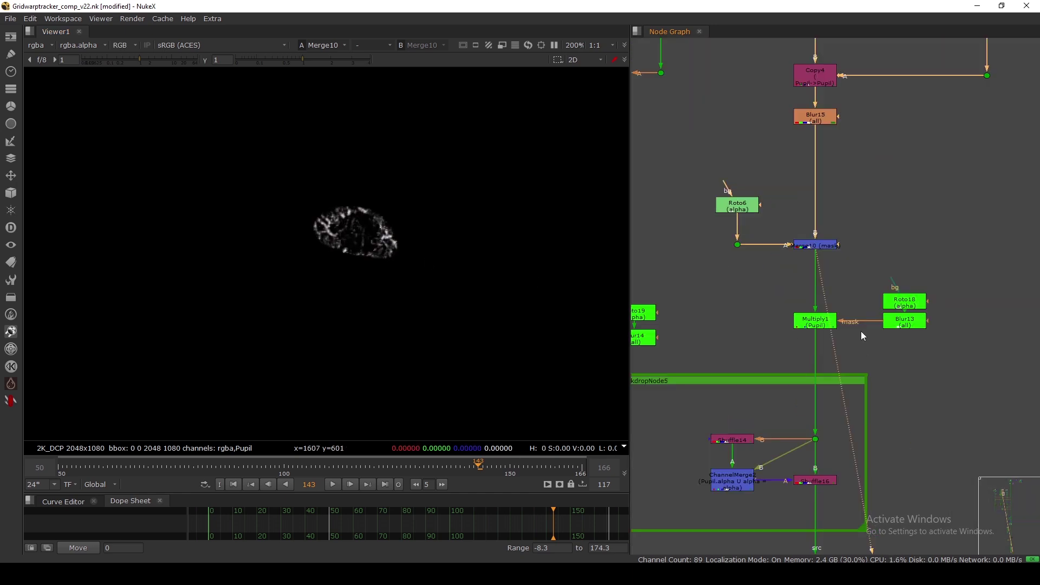
{"action": "double_click", "coordinate": [822, 324]}
{"action": "left_click", "coordinate": [757, 410]}
{"action": "double_click", "coordinate": [905, 302]}
{"action": "left_click", "coordinate": [847, 480]}
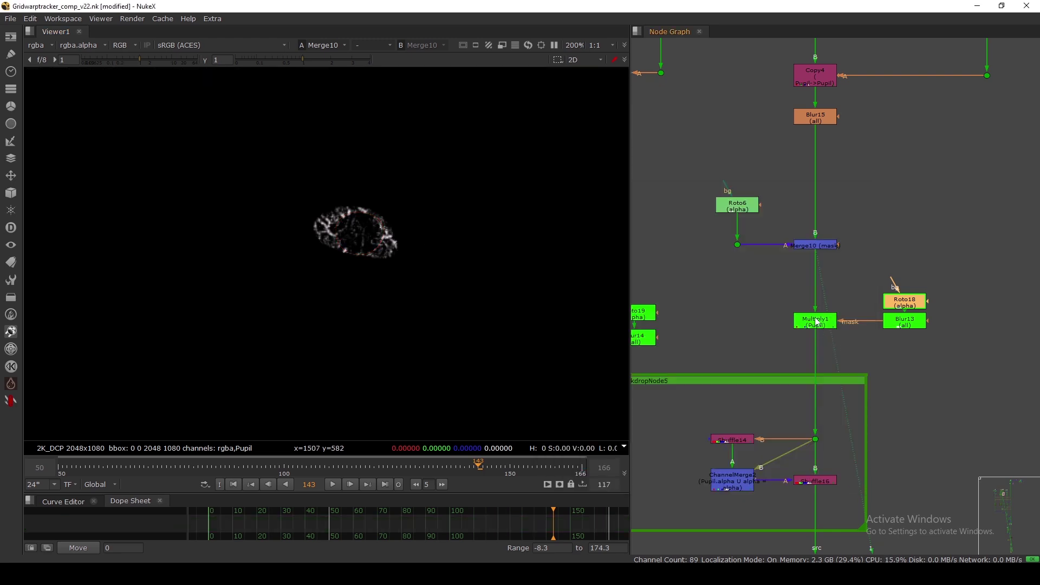
Display Multiply1 with its Roto18 and Blur13 mask nodes selected, and look over both eye branches
{"action": "scroll", "coordinate": [752, 325], "scroll_direction": "down", "scroll_amount": 5}
{"action": "scroll", "coordinate": [753, 325], "scroll_direction": "up", "scroll_amount": 2}
{"action": "scroll", "coordinate": [805, 344], "scroll_direction": "up", "scroll_amount": 3}
{"action": "left_click_drag", "start_coordinate": [990, 307], "coordinate": [812, 368]}
{"action": "middle_click_drag", "start_coordinate": [762, 340], "coordinate": [790, 438]}
{"action": "scroll", "coordinate": [753, 365], "scroll_direction": "down", "scroll_amount": 4}
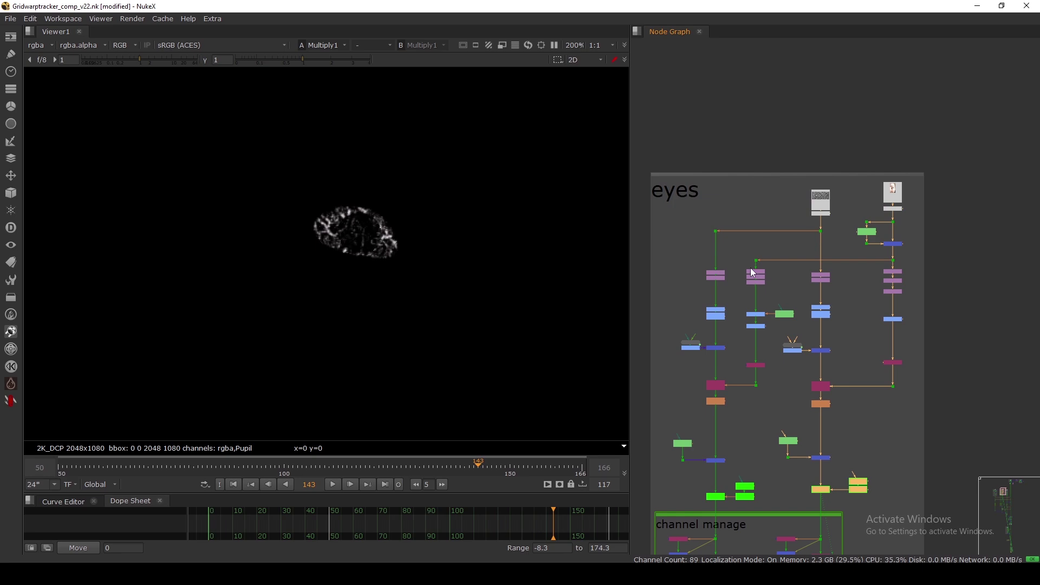
{"action": "scroll", "coordinate": [753, 368], "scroll_direction": "up", "scroll_amount": 3}
{"action": "scroll", "coordinate": [758, 363], "scroll_direction": "down", "scroll_amount": 3}
{"action": "scroll", "coordinate": [737, 245], "scroll_direction": "down", "scroll_amount": 2}
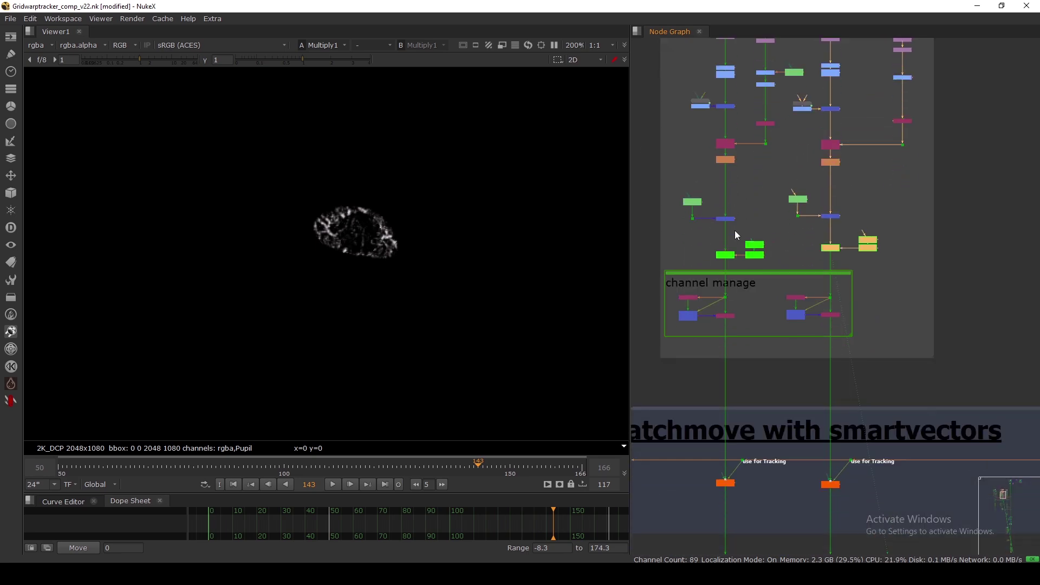
Display Multiply2 to view the second eye's result and fit the whole frame in the viewer
{"action": "scroll", "coordinate": [727, 285], "scroll_direction": "up", "scroll_amount": 5}
{"action": "left_click", "coordinate": [727, 227]}
{"action": "key", "text": "1"}
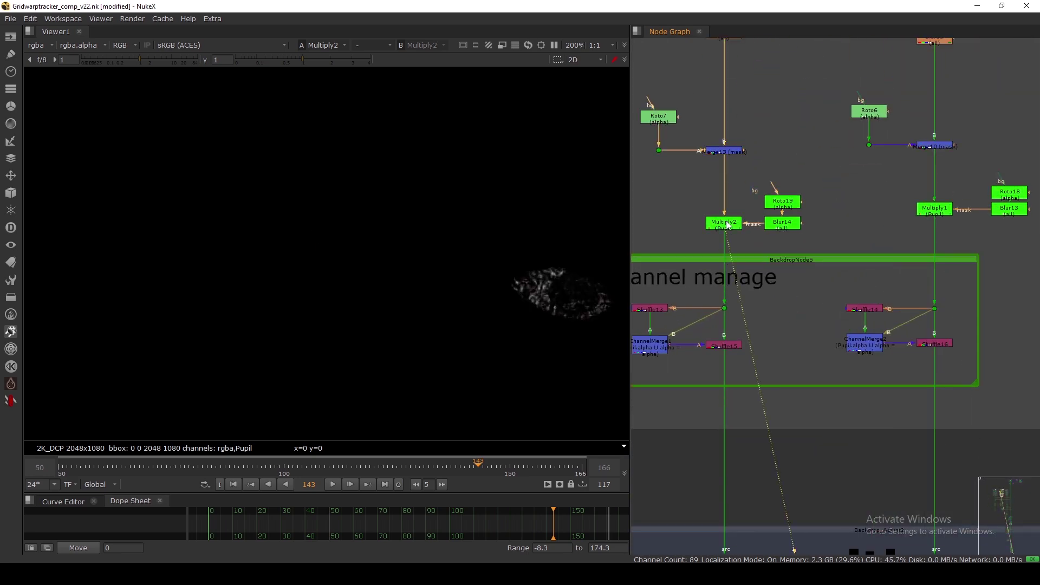
{"action": "key", "text": "f"}
{"action": "scroll", "coordinate": [832, 200], "scroll_direction": "down", "scroll_amount": 4}
{"action": "middle_click_drag", "start_coordinate": [825, 175], "coordinate": [795, 311]}
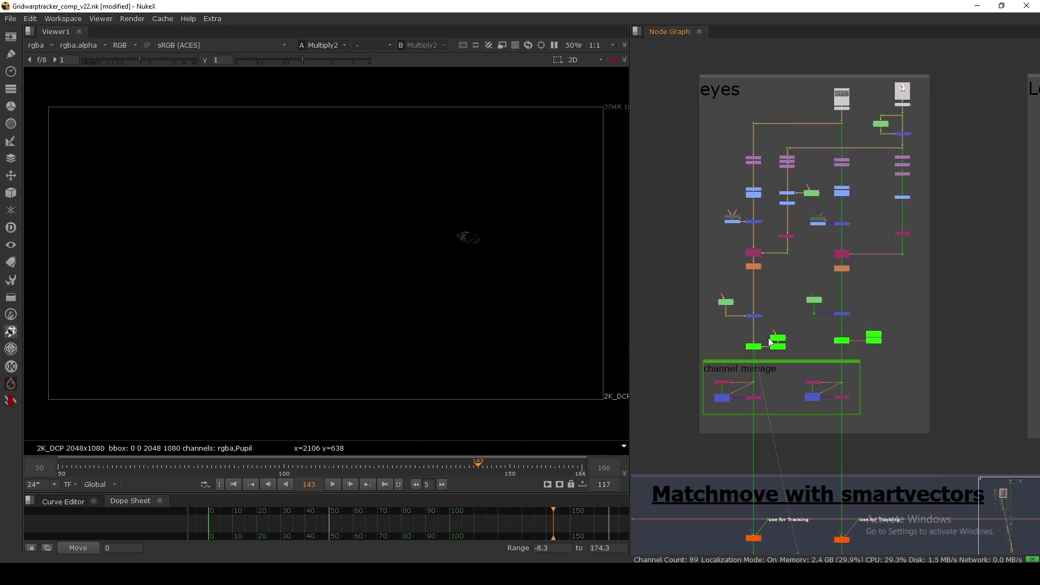
Display Multiply1 again to compare the first eye, and point out the nodes of the second eye's branch
{"action": "scroll", "coordinate": [754, 350], "scroll_direction": "up", "scroll_amount": 2}
{"action": "left_click", "coordinate": [864, 340]}
{"action": "key", "text": "1"}
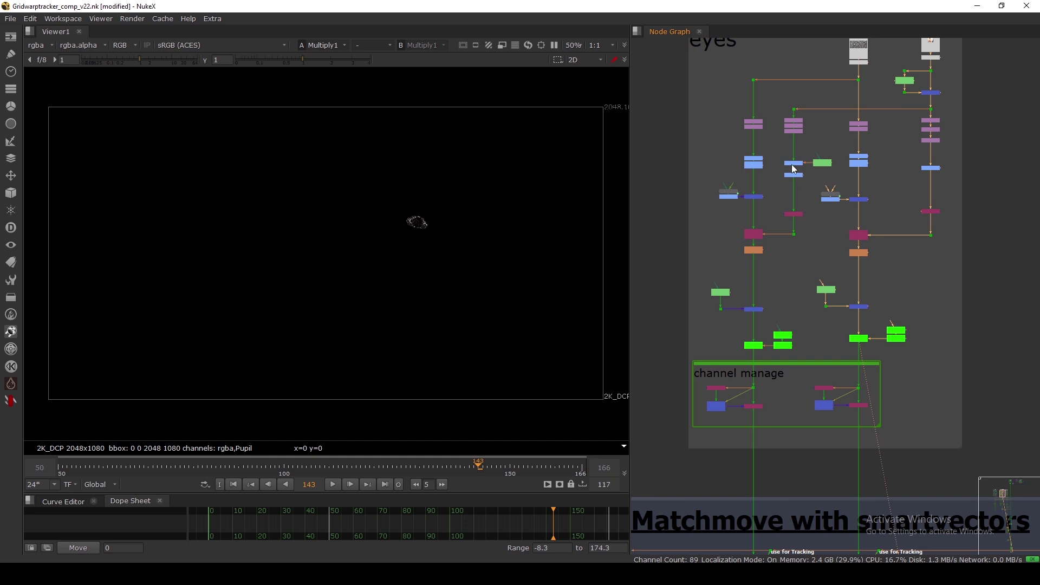
{"action": "left_click_drag", "start_coordinate": [691, 79], "coordinate": [807, 263]}
Display Shuffle15, Shuffle13 and the ChannelMerge between them in the channel manage section, viewing the merged alpha
{"action": "scroll", "coordinate": [779, 358], "scroll_direction": "up", "scroll_amount": 6}
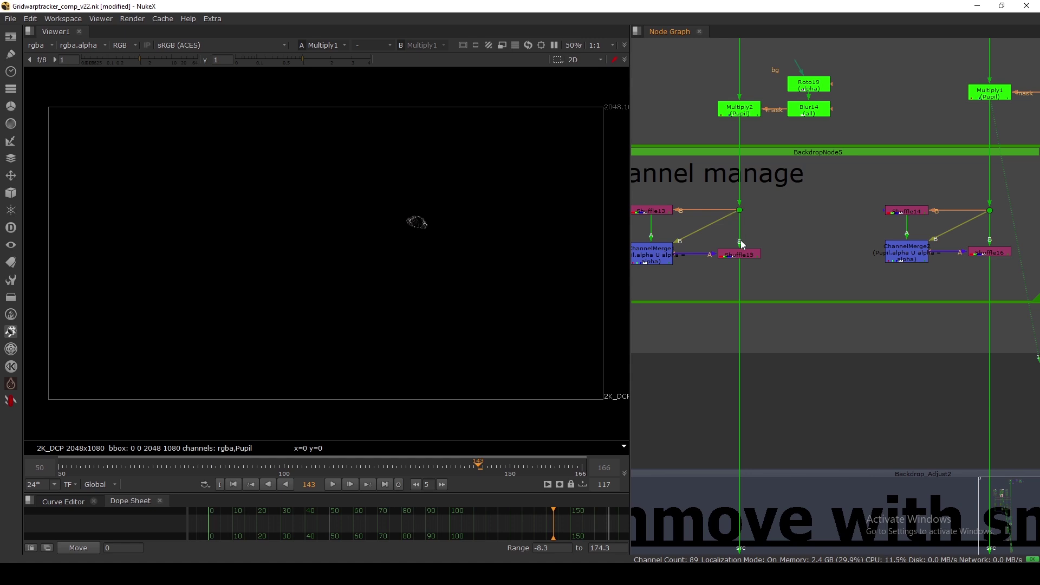
{"action": "left_click", "coordinate": [739, 254]}
{"action": "key", "text": "1"}
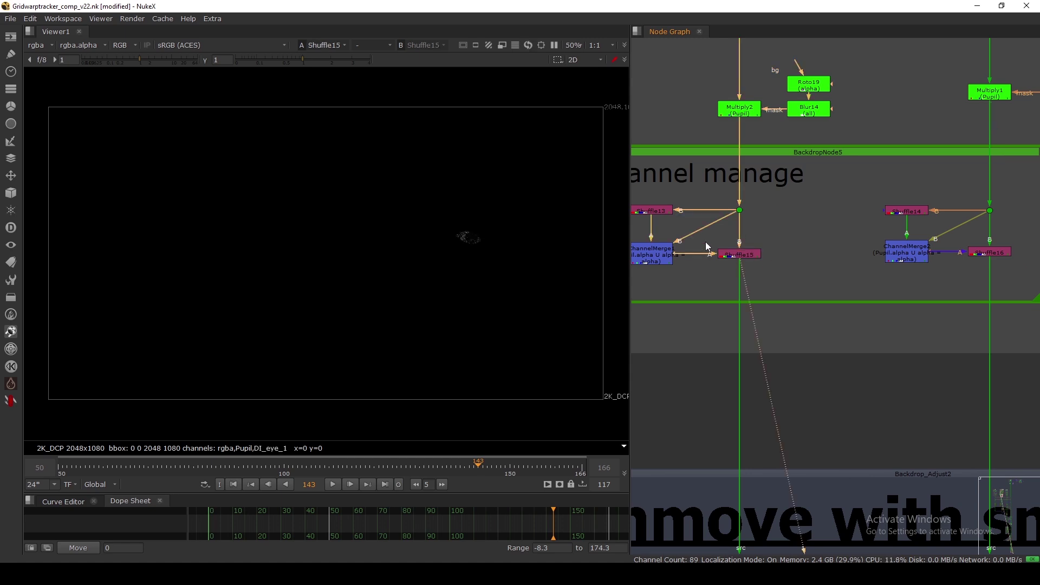
{"action": "left_click", "coordinate": [651, 211]}
{"action": "key", "text": "1"}
{"action": "left_click", "coordinate": [649, 256]}
{"action": "key", "text": "1"}
{"action": "key", "text": "a"}
{"action": "scroll", "coordinate": [466, 239], "scroll_direction": "up", "scroll_amount": 2}
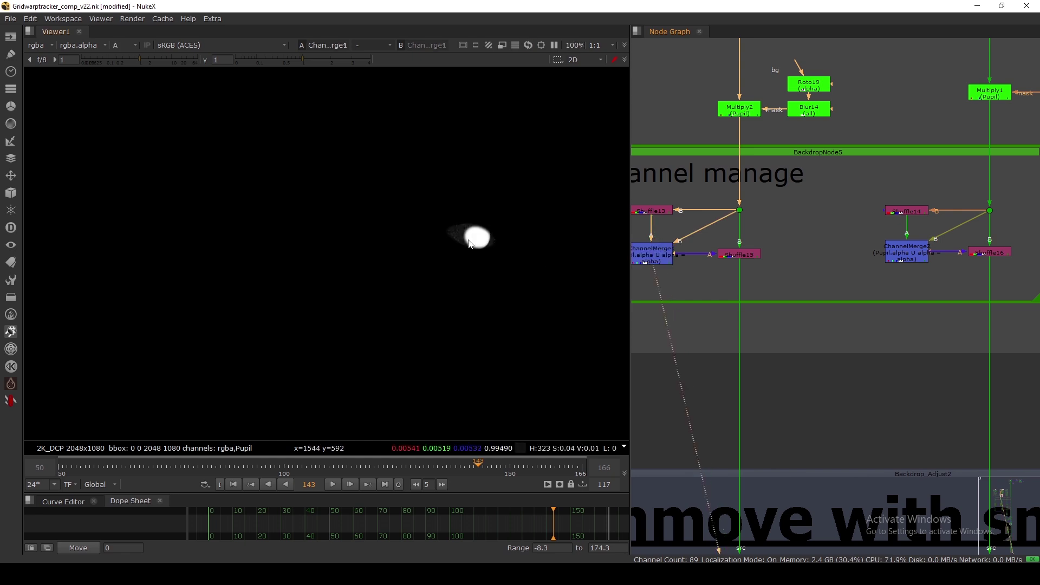
Display Shuffle15 with the viewer set to the Pupil layer's alpha
{"action": "key", "text": "1"}
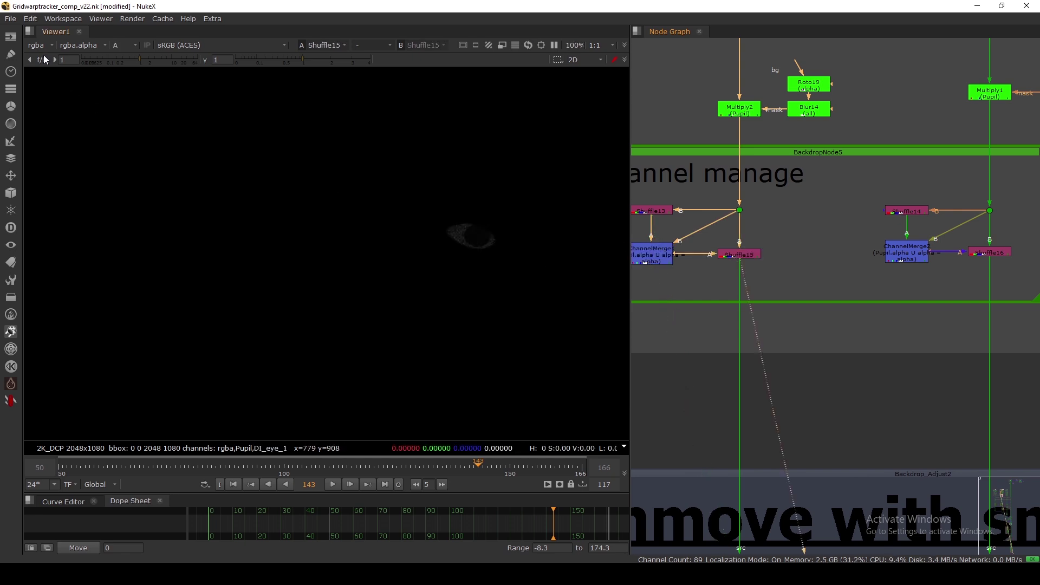
{"action": "left_click", "coordinate": [34, 44]}
{"action": "left_click", "coordinate": [47, 116]}
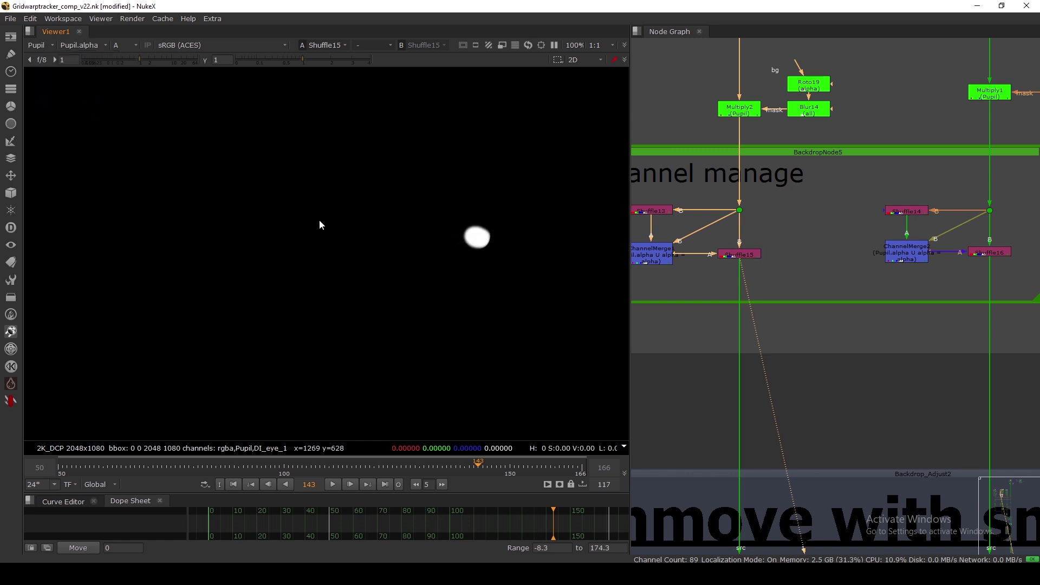
Display the dot feeding Shuffle15, check Shuffle15's properties, and look through the viewer's available layers
{"action": "left_click_drag", "start_coordinate": [726, 225], "coordinate": [723, 228]}
{"action": "key", "text": "1"}
{"action": "double_click", "coordinate": [738, 253]}
{"action": "left_click", "coordinate": [685, 401]}
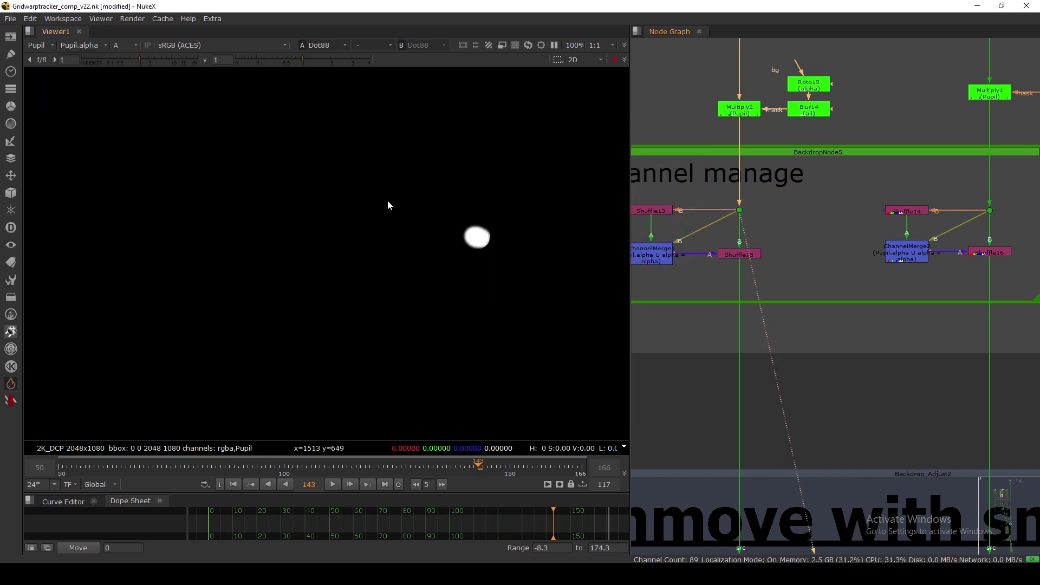
{"action": "left_click", "coordinate": [41, 45]}
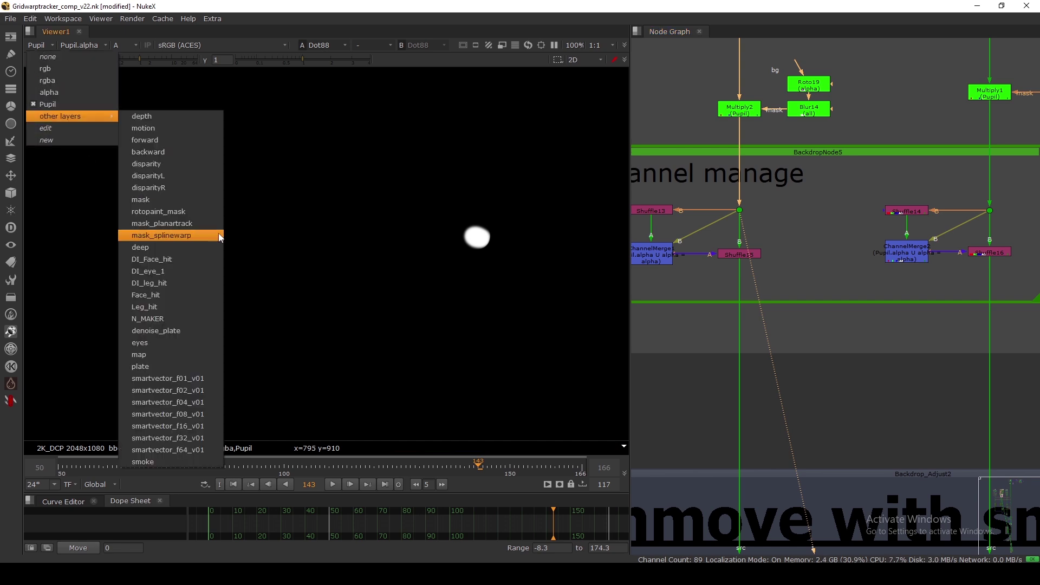
{"action": "left_click", "coordinate": [623, 269]}
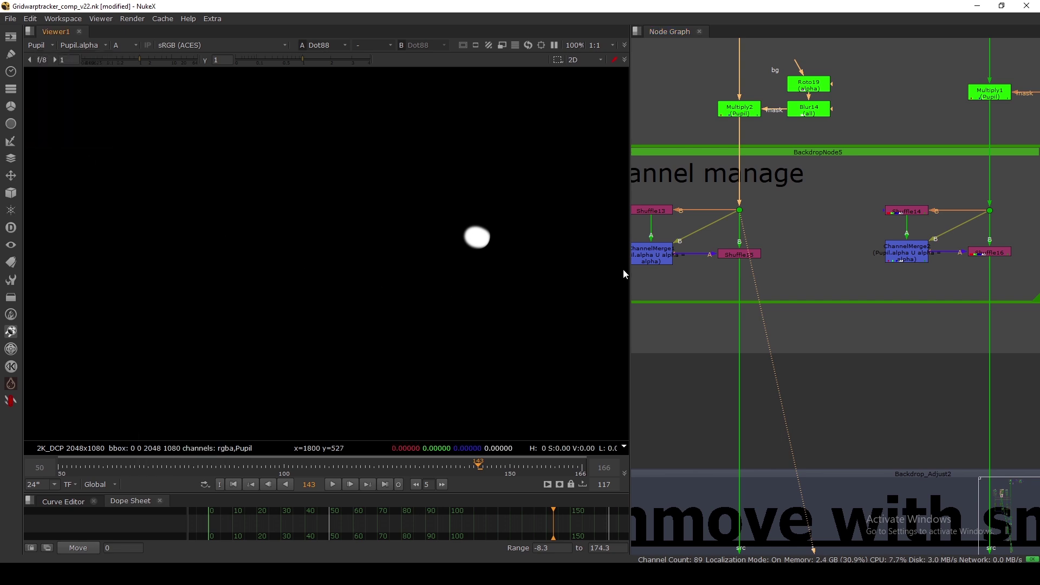
View Shuffle15's DI_eye_1 layer, switching between its alpha and RGB channels
{"action": "left_click", "coordinate": [36, 46]}
{"action": "left_click", "coordinate": [52, 106]}
{"action": "key", "text": "a"}
{"action": "key", "text": "a"}
{"action": "key", "text": "a"}
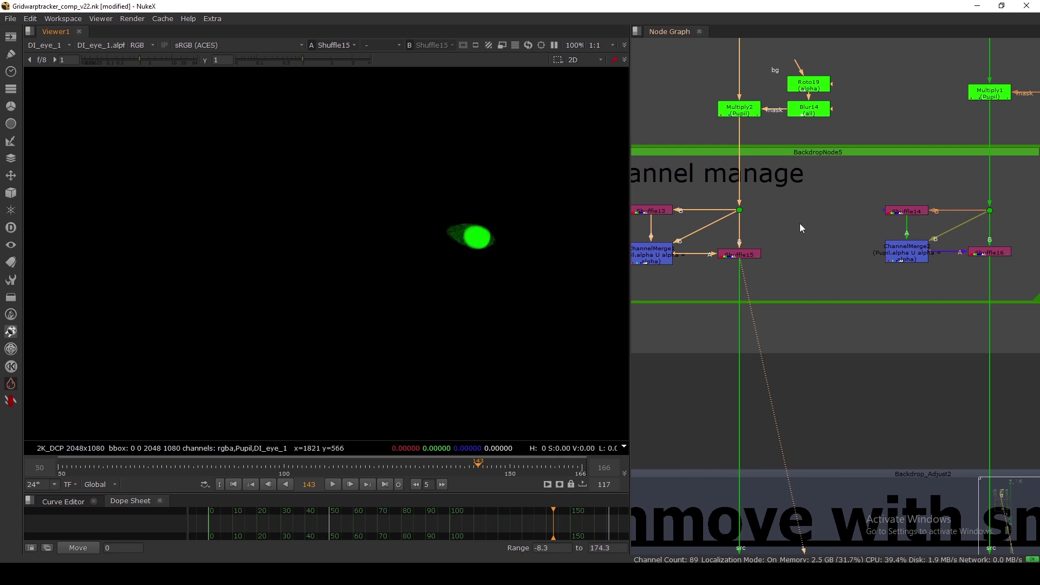
Display Shuffle16 in the DI_eye_1 layer to view the other eye's matte
{"action": "left_click", "coordinate": [992, 251]}
{"action": "key", "text": "1"}
{"action": "left_click", "coordinate": [840, 281]}
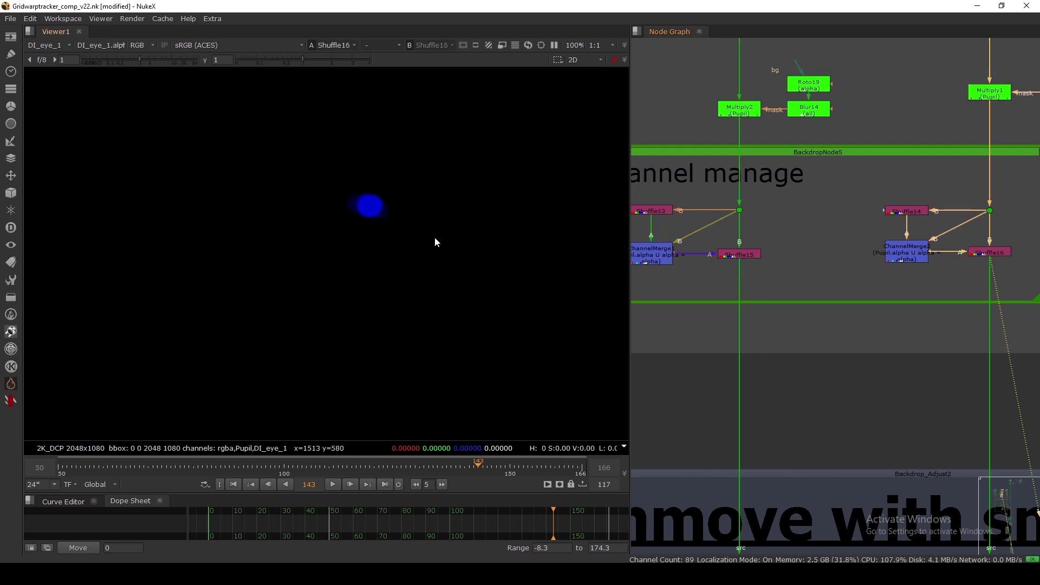
Look past the Matchmove with smartvectors section and display Blur12 in the Bg_use section
{"action": "scroll", "coordinate": [814, 261], "scroll_direction": "down", "scroll_amount": 9}
{"action": "middle_click_drag", "start_coordinate": [838, 353], "coordinate": [820, 259]}
{"action": "scroll", "coordinate": [836, 262], "scroll_direction": "up", "scroll_amount": 5}
{"action": "left_click_drag", "start_coordinate": [915, 265], "coordinate": [657, 219]}
{"action": "scroll", "coordinate": [670, 237], "scroll_direction": "down", "scroll_amount": 4}
{"action": "middle_click_drag", "start_coordinate": [722, 361], "coordinate": [734, 325]}
{"action": "scroll", "coordinate": [780, 282], "scroll_direction": "up", "scroll_amount": 7}
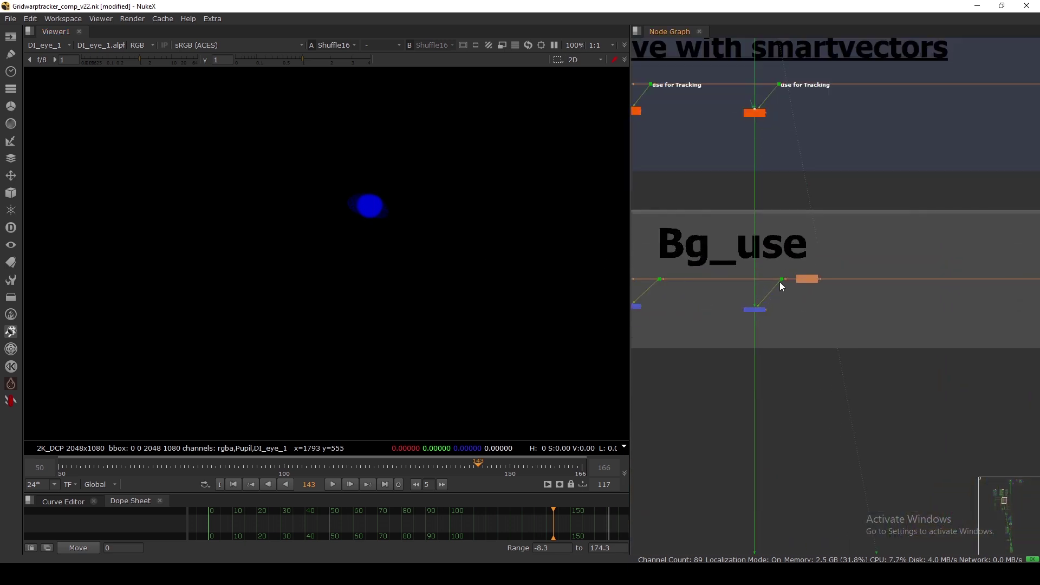
{"action": "left_click", "coordinate": [829, 281]}
{"action": "key", "text": "1"}
{"action": "scroll", "coordinate": [834, 281], "scroll_direction": "down", "scroll_amount": 3}
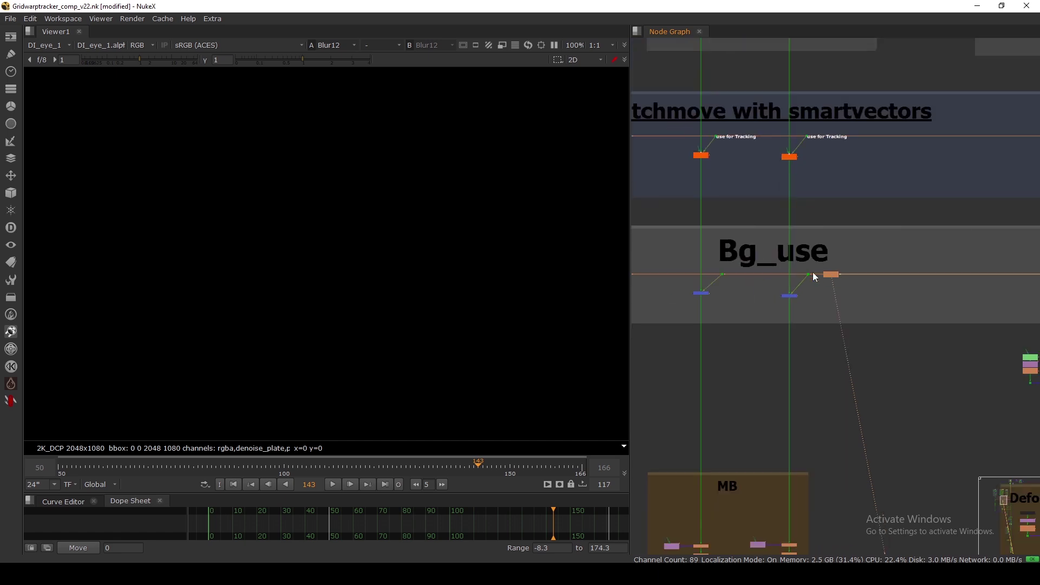
Switch the viewer to the rgba layer to view Blur12's blurred background
{"action": "left_click", "coordinate": [48, 45]}
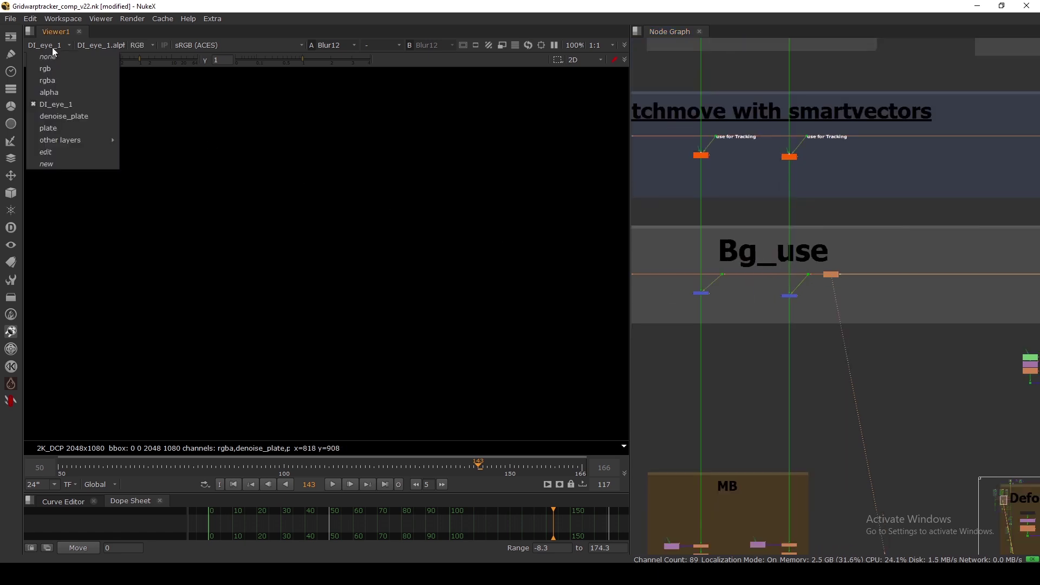
{"action": "left_click", "coordinate": [44, 82]}
{"action": "scroll", "coordinate": [822, 273], "scroll_direction": "up", "scroll_amount": 4}
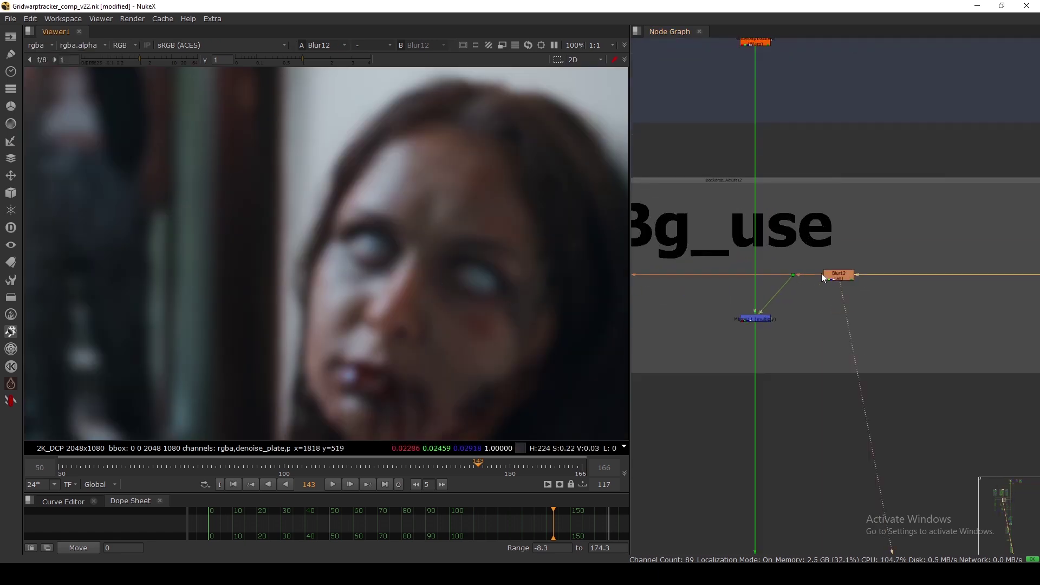
Display Merge11 (multiply) in the Bg_use section and examine the eye closely with the viewer gain raised to 15
{"action": "left_click", "coordinate": [744, 327]}
{"action": "key", "text": "1"}
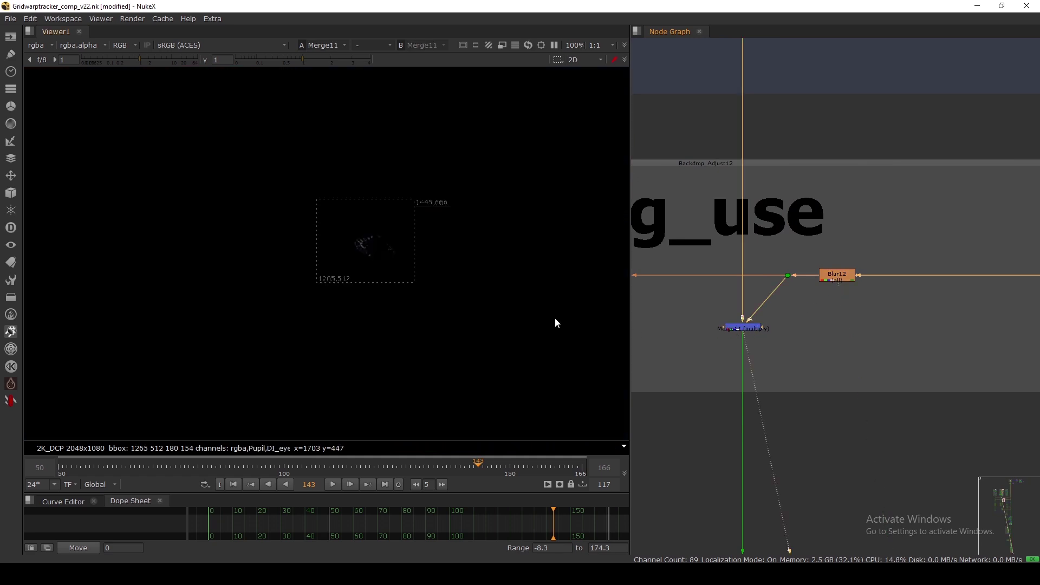
{"action": "scroll", "coordinate": [752, 339], "scroll_direction": "up", "scroll_amount": 2}
{"action": "scroll", "coordinate": [380, 255], "scroll_direction": "up", "scroll_amount": 4}
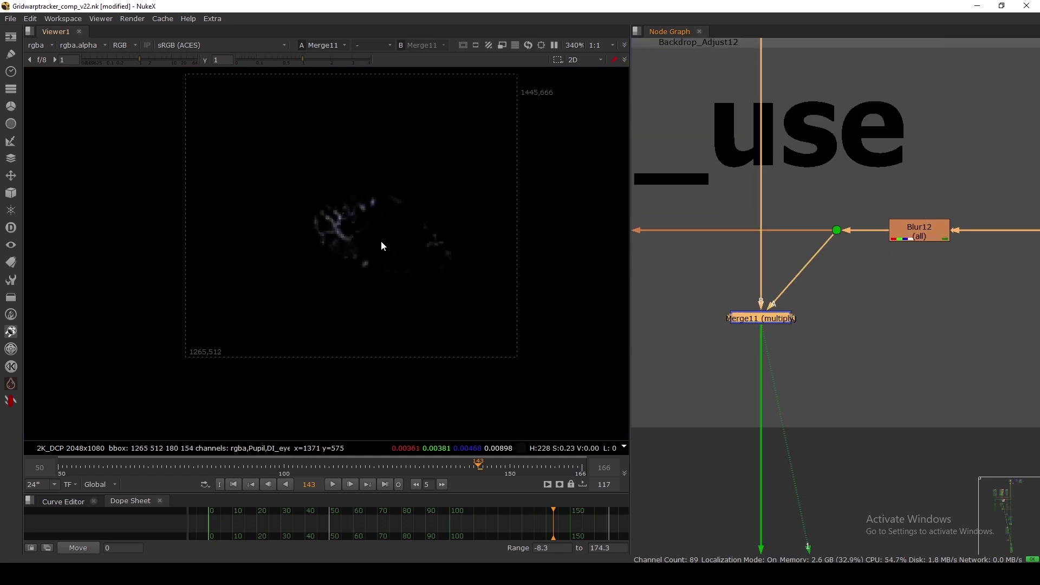
{"action": "left_click", "coordinate": [179, 63]}
{"action": "left_click_drag", "start_coordinate": [177, 63], "coordinate": [177, 62]}
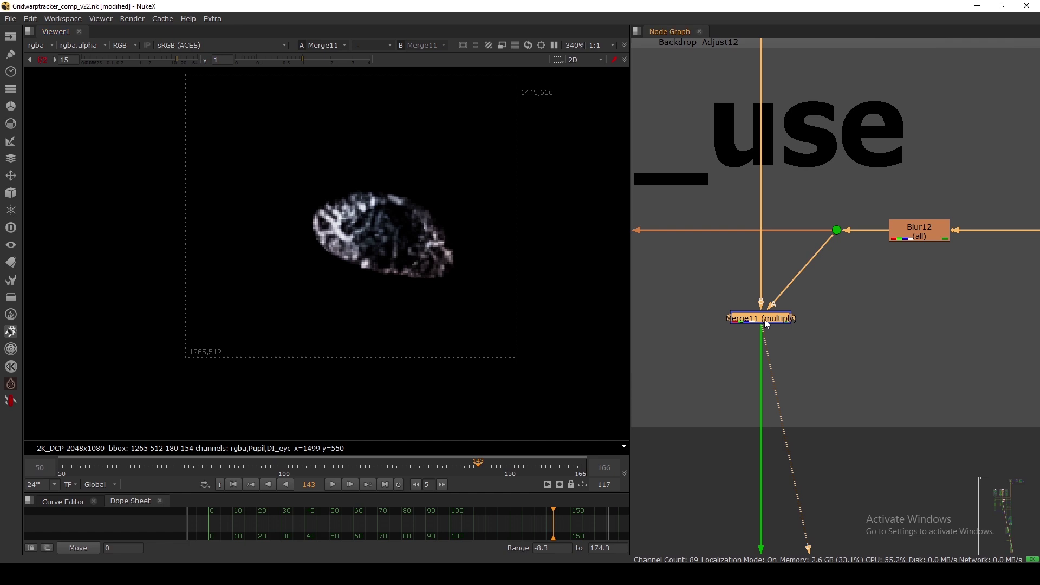
Toggle Merge11 off and on to compare the eye with and without the background multiply
{"action": "key", "text": "d"}
{"action": "key", "text": "d"}
{"action": "key", "text": "d"}
{"action": "key", "text": "d"}
Examine the motion blur and VectorBlur nodes in the MB section for both eyes
{"action": "scroll", "coordinate": [764, 321], "scroll_direction": "down", "scroll_amount": 5}
{"action": "middle_click_drag", "start_coordinate": [757, 385], "coordinate": [791, 272]}
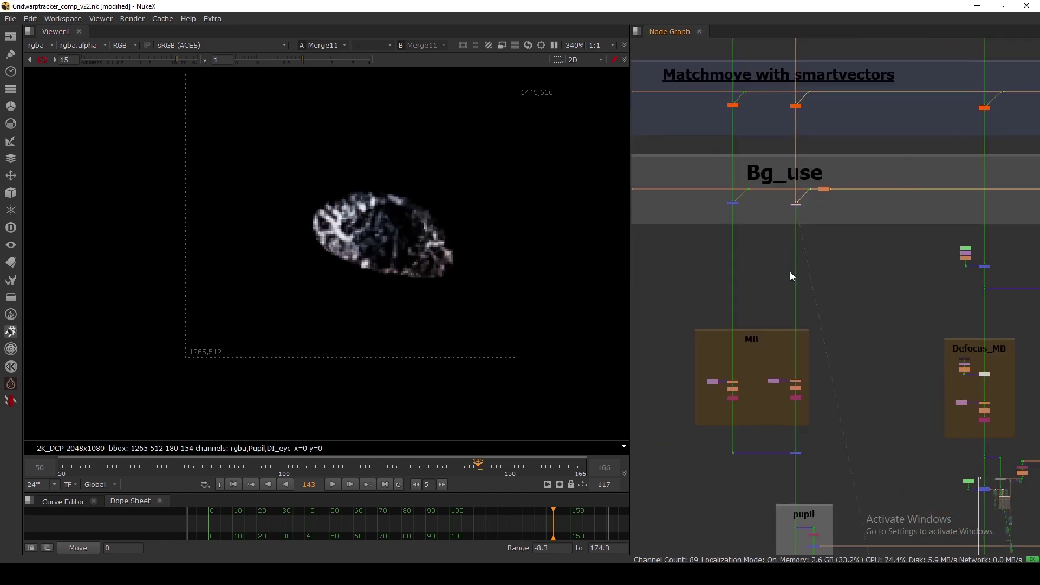
{"action": "scroll", "coordinate": [796, 324], "scroll_direction": "up", "scroll_amount": 4}
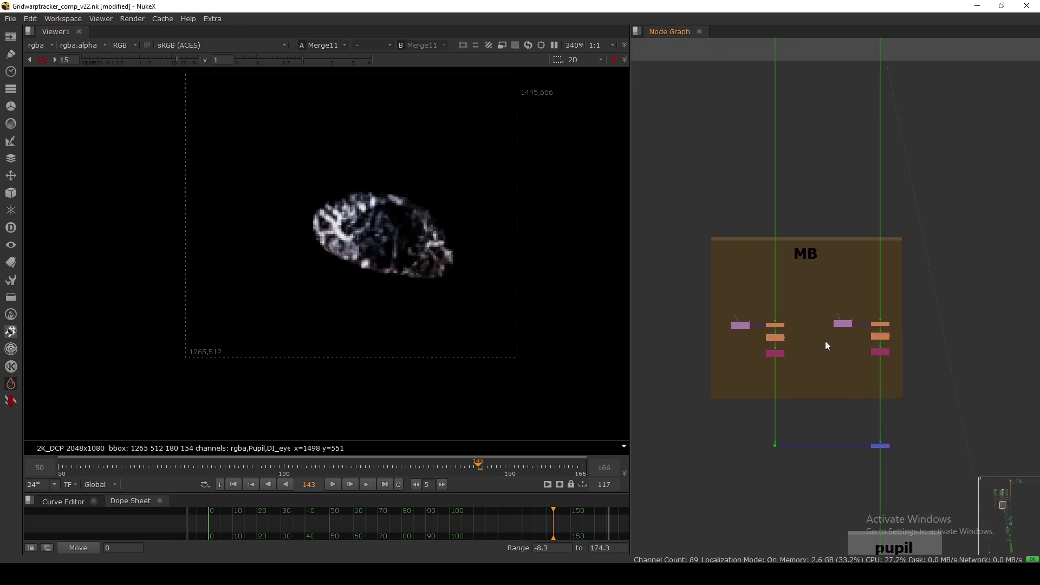
{"action": "left_click_drag", "start_coordinate": [638, 194], "coordinate": [946, 410]}
{"action": "scroll", "coordinate": [871, 353], "scroll_direction": "up", "scroll_amount": 4}
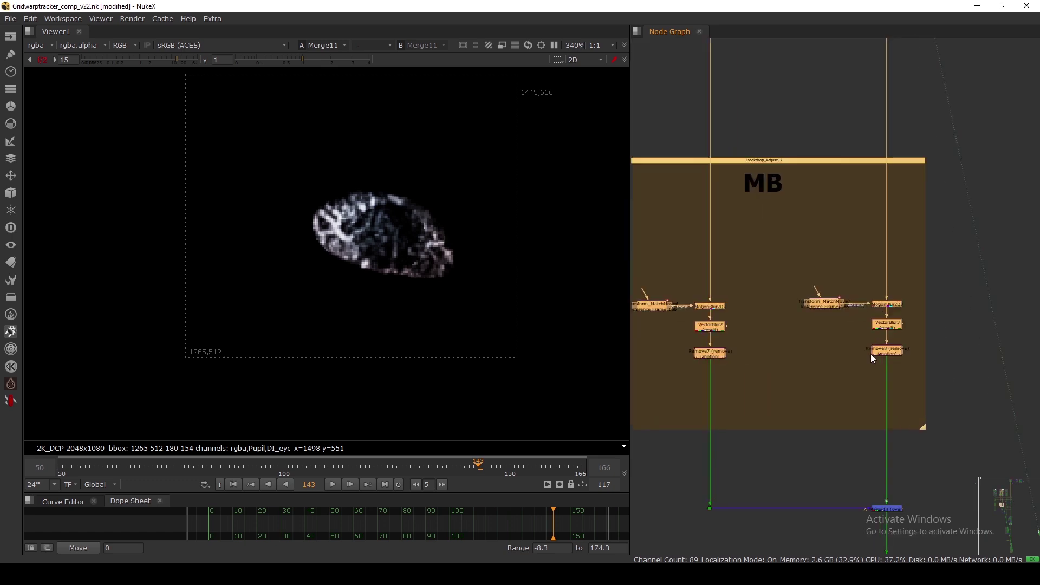
Display the dot entering the pupil section, followed by Shuffle11, to view the pupil layer
{"action": "scroll", "coordinate": [865, 362], "scroll_direction": "down", "scroll_amount": 5}
{"action": "middle_click_drag", "start_coordinate": [865, 355], "coordinate": [812, 294]}
{"action": "scroll", "coordinate": [802, 302], "scroll_direction": "up", "scroll_amount": 3}
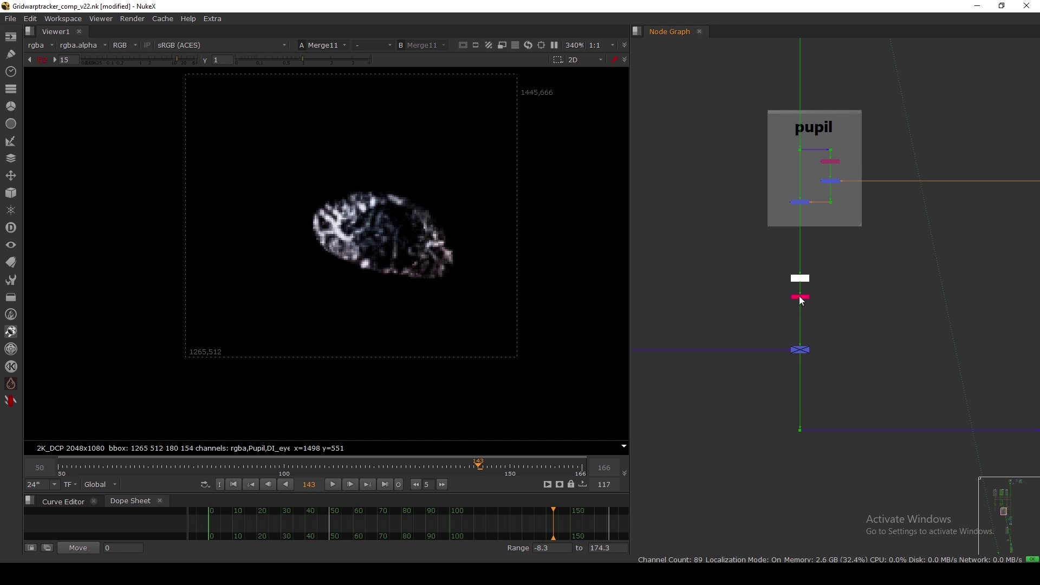
{"action": "scroll", "coordinate": [796, 249], "scroll_direction": "down", "scroll_amount": 5}
{"action": "middle_click_drag", "start_coordinate": [796, 260], "coordinate": [719, 268]}
{"action": "scroll", "coordinate": [719, 268], "scroll_direction": "up", "scroll_amount": 5}
{"action": "left_click_drag", "start_coordinate": [748, 347], "coordinate": [750, 347]}
{"action": "key", "text": "1"}
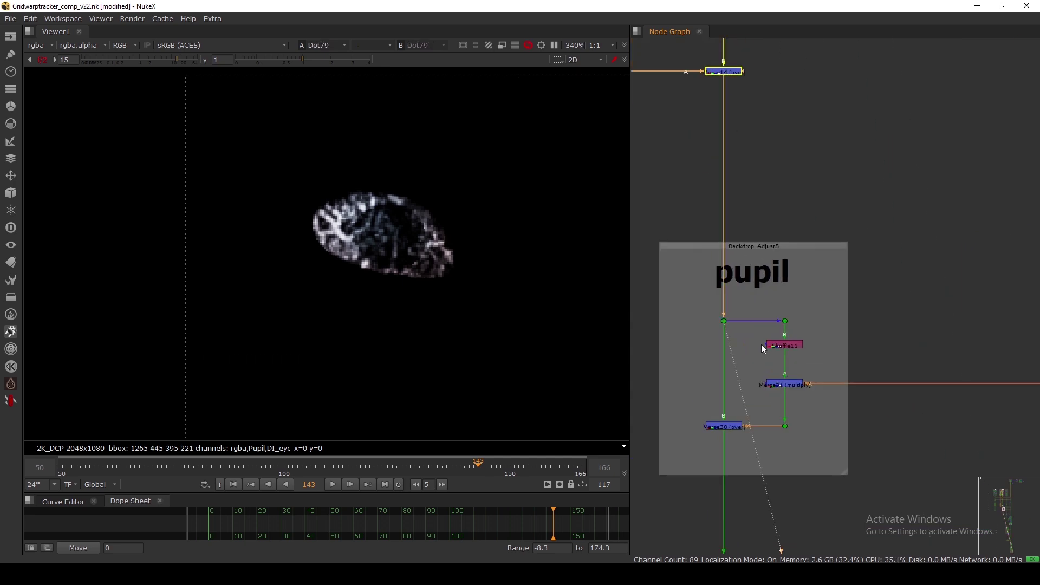
{"action": "key", "text": "1"}
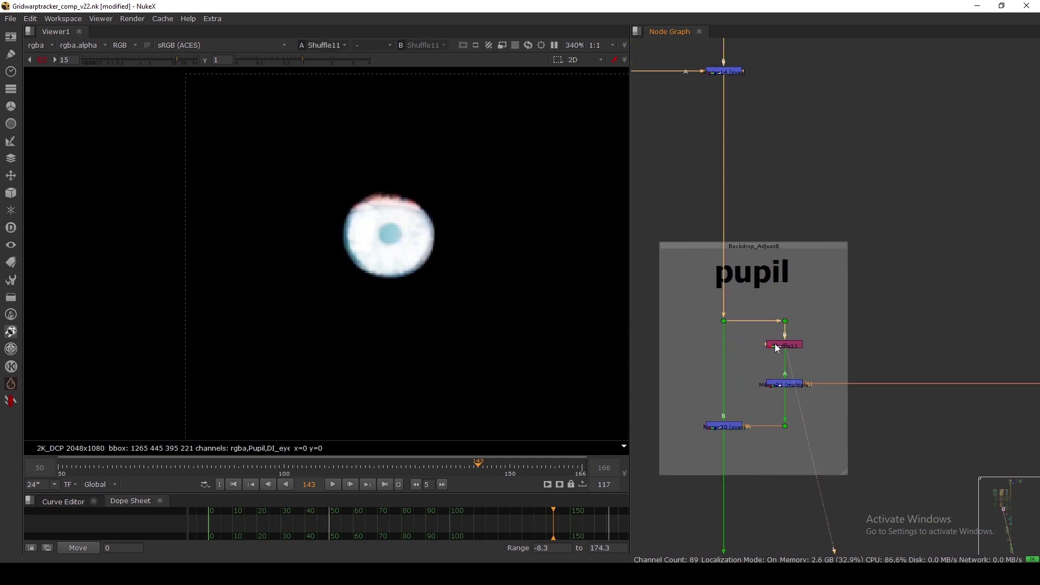
Reset the viewer gain to 1 and display Merge31 (multiply) in the pupil section
{"action": "left_click", "coordinate": [43, 60]}
{"action": "left_click", "coordinate": [786, 385]}
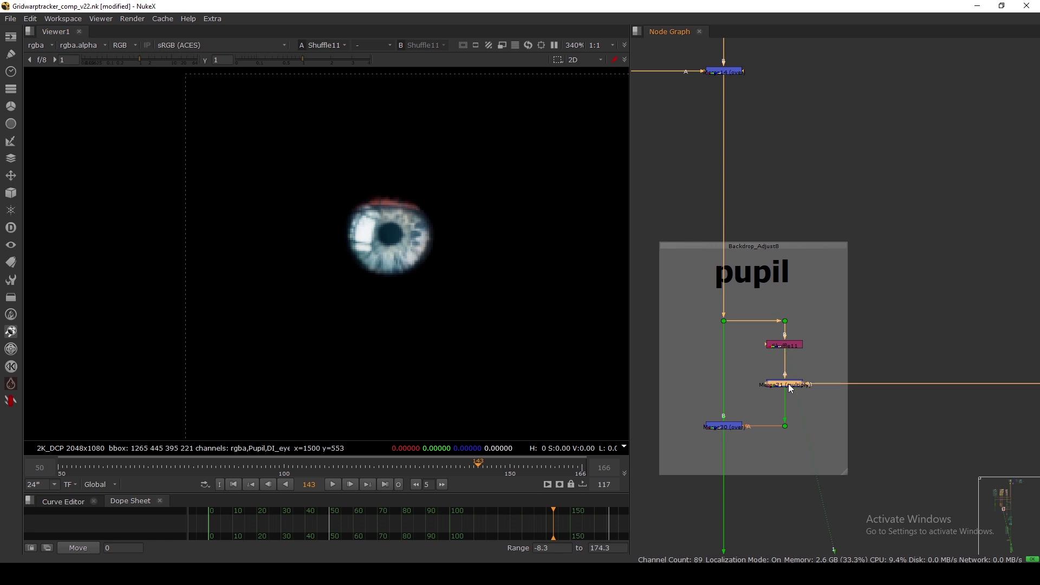
{"action": "key", "text": "1"}
Display Dot81 to view the plate feeding the pupil multiply, and trace the result through Merge31 to Merge30
{"action": "scroll", "coordinate": [783, 383], "scroll_direction": "down", "scroll_amount": 9}
{"action": "scroll", "coordinate": [945, 385], "scroll_direction": "up", "scroll_amount": 4}
{"action": "left_click_drag", "start_coordinate": [903, 355], "coordinate": [971, 398]}
{"action": "key", "text": "1"}
{"action": "scroll", "coordinate": [839, 364], "scroll_direction": "up", "scroll_amount": 5}
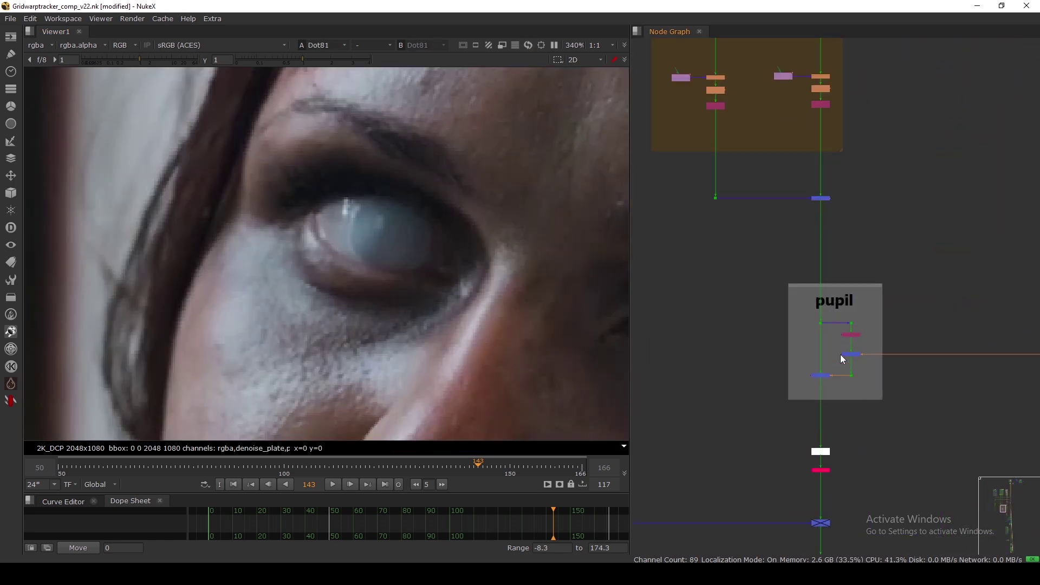
{"action": "left_click", "coordinate": [854, 359]}
{"action": "key", "text": "1"}
{"action": "key", "text": "1"}
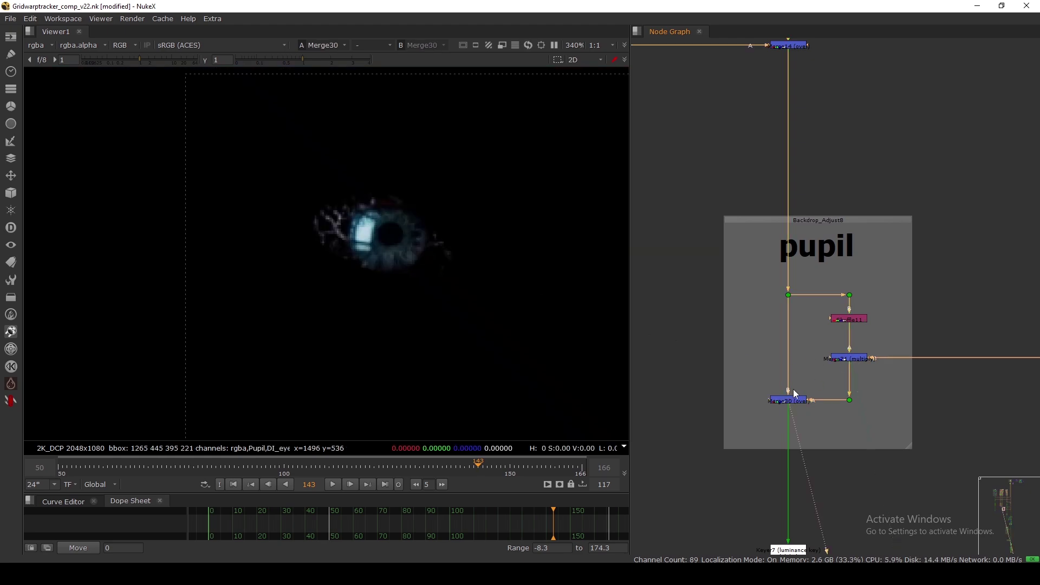
Display Keyer7 (luminance key) below the pupil section and view its alpha channel
{"action": "scroll", "coordinate": [783, 400], "scroll_direction": "down", "scroll_amount": 6}
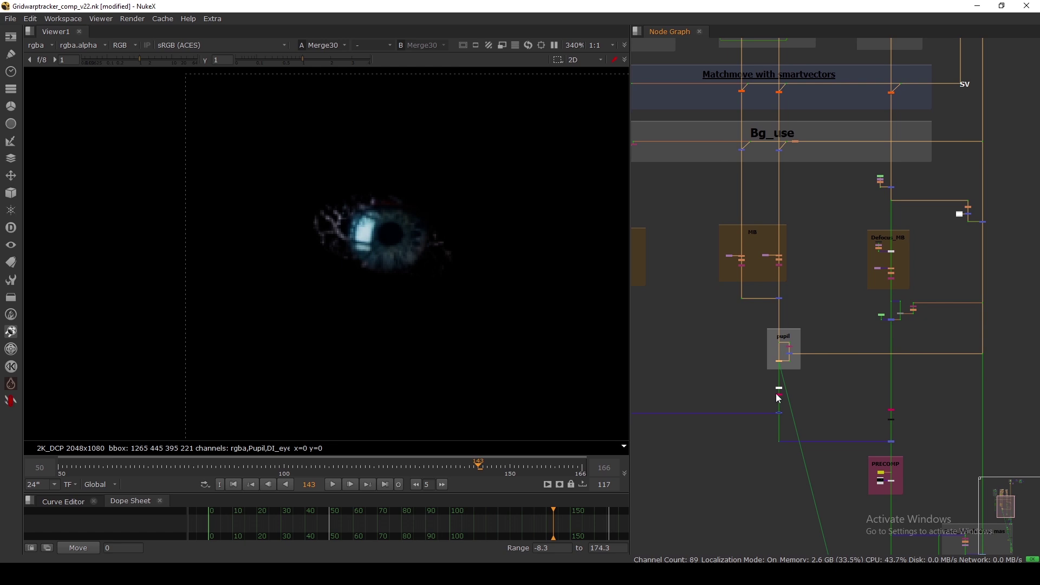
{"action": "scroll", "coordinate": [778, 399], "scroll_direction": "up", "scroll_amount": 8}
{"action": "left_click", "coordinate": [785, 376]}
{"action": "key", "text": "1"}
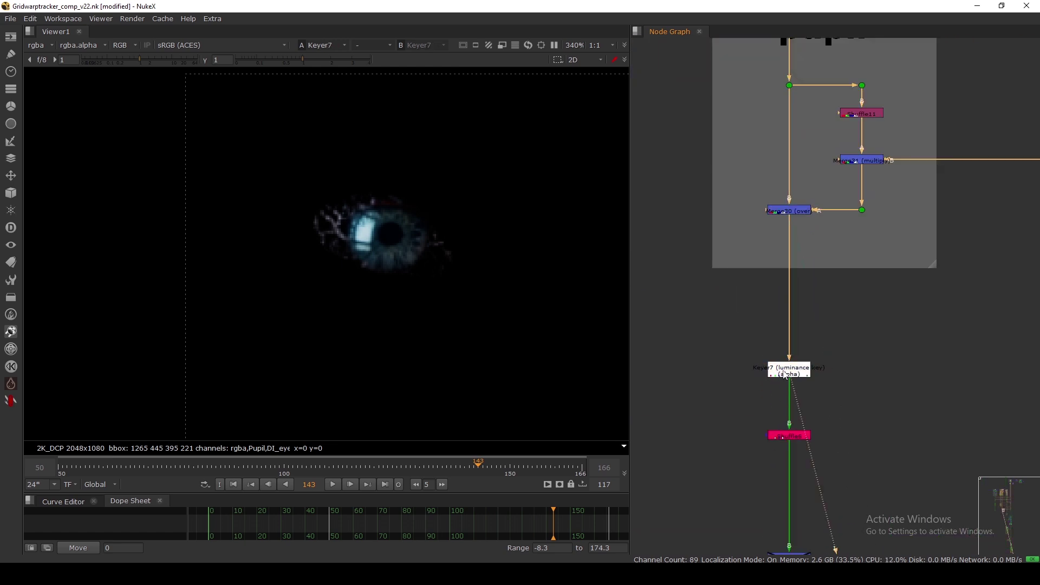
{"action": "left_click_drag", "start_coordinate": [773, 381], "coordinate": [787, 381]}
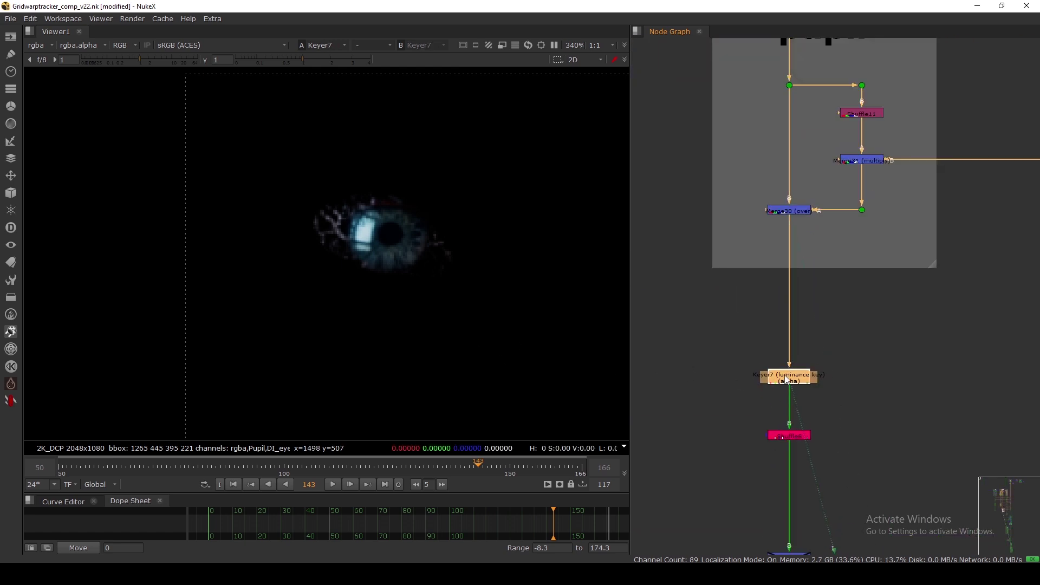
{"action": "key", "text": "a"}
Display Merge30 and switch repeatedly between its alpha and RGB channels to compare the eye's matte and color
{"action": "left_click", "coordinate": [791, 208]}
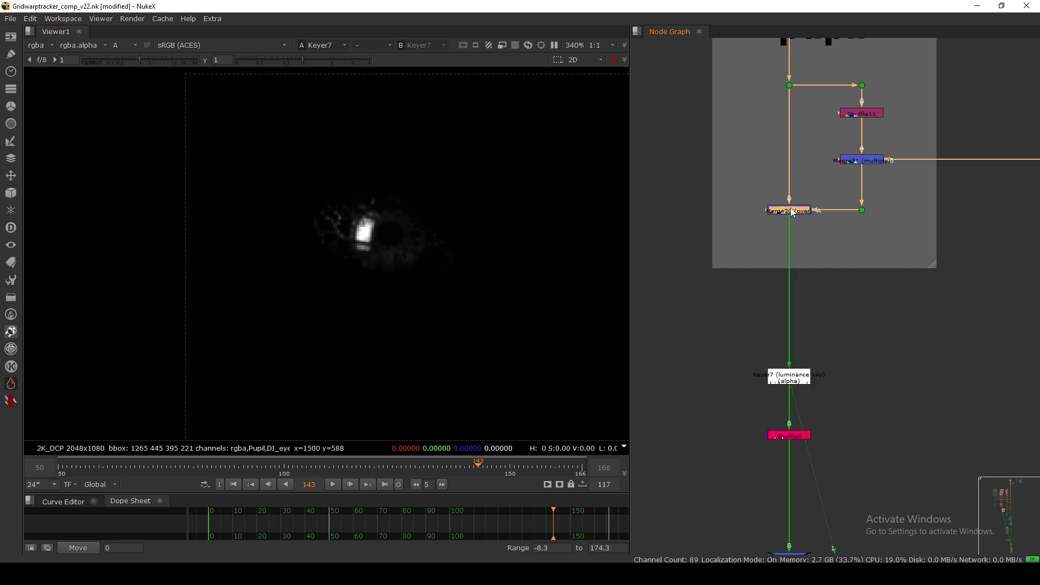
{"action": "key", "text": "1"}
{"action": "left_click_drag", "start_coordinate": [266, 181], "coordinate": [465, 292]}
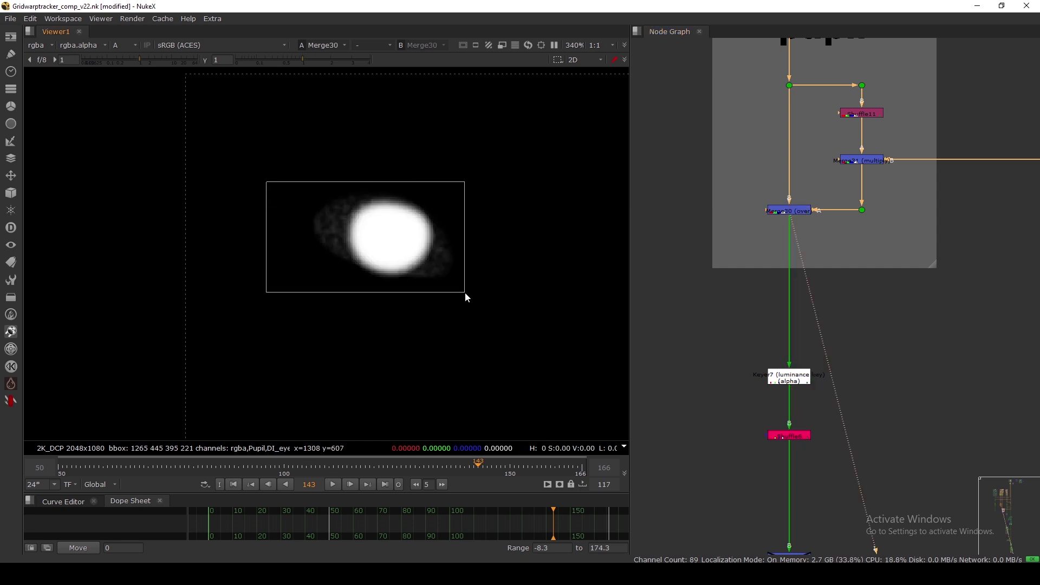
{"action": "left_click", "coordinate": [464, 296], "text": "ctrl"}
{"action": "key", "text": "a"}
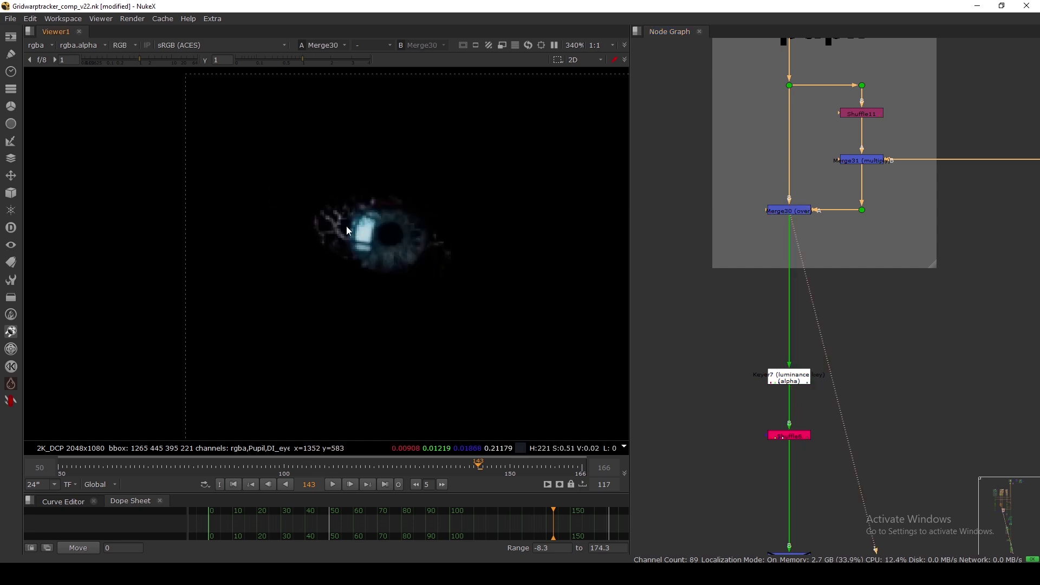
{"action": "key", "text": "a"}
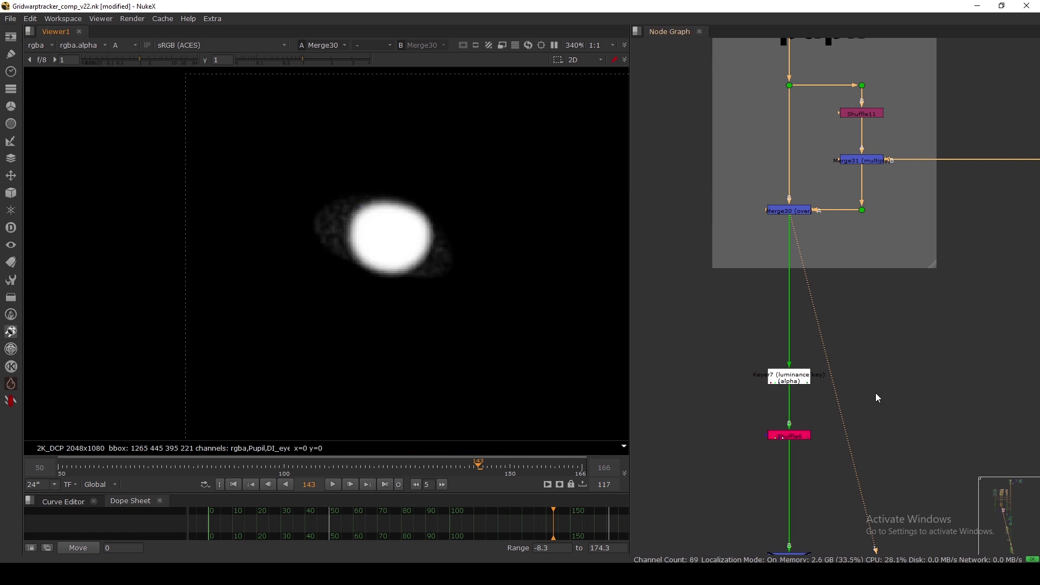
{"action": "left_click_drag", "start_coordinate": [805, 386], "coordinate": [804, 382]}
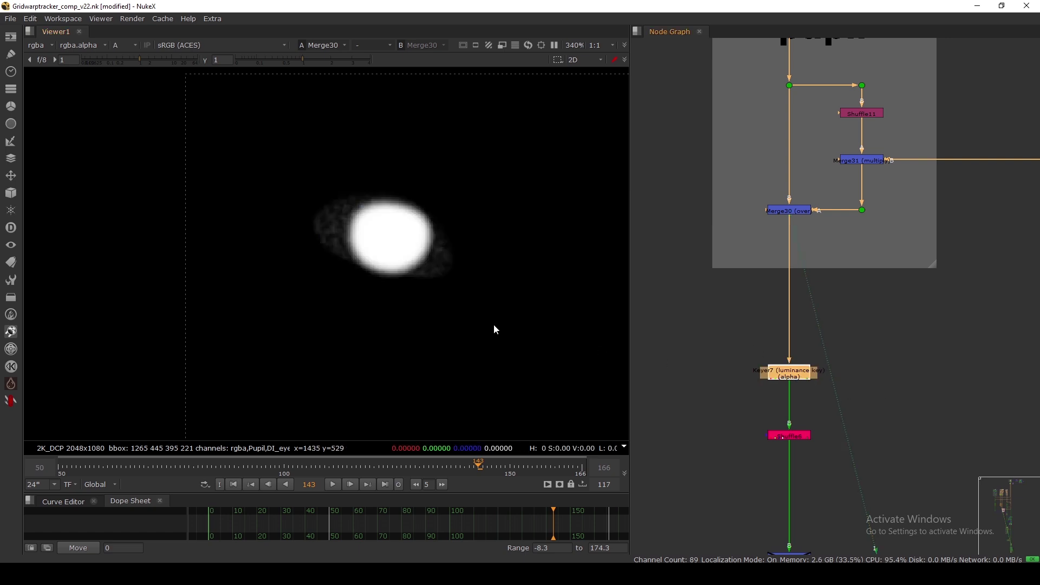
{"action": "key", "text": "a"}
{"action": "key", "text": "a"}
{"action": "key", "text": "a"}
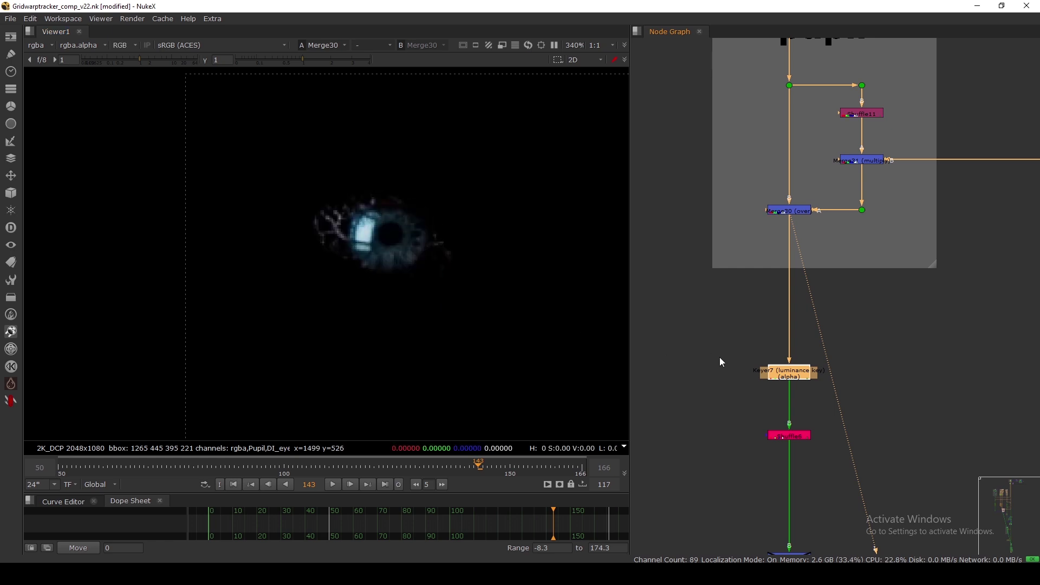
{"action": "key", "text": "a"}
Display Keyer7 again and examine the keyed eye area in its alpha
{"action": "left_click_drag", "start_coordinate": [789, 373], "coordinate": [789, 369]}
{"action": "key", "text": "1"}
{"action": "left_click_drag", "start_coordinate": [260, 150], "coordinate": [483, 336], "text": "ctrl+shift"}
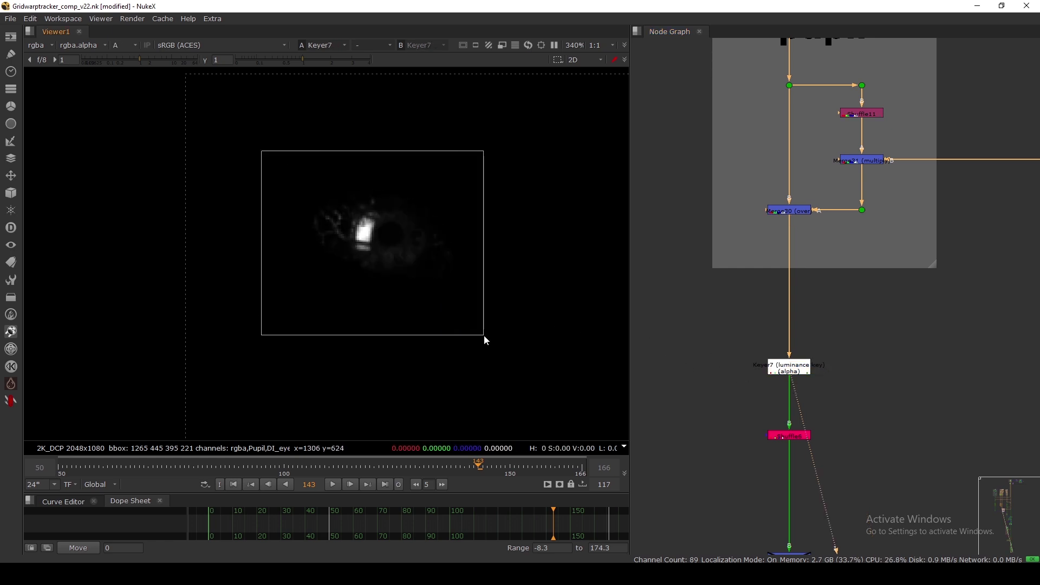
Display Shuffle6 and check its properties for the rgba to eyes layer routing
{"action": "scroll", "coordinate": [825, 382], "scroll_direction": "down", "scroll_amount": 3}
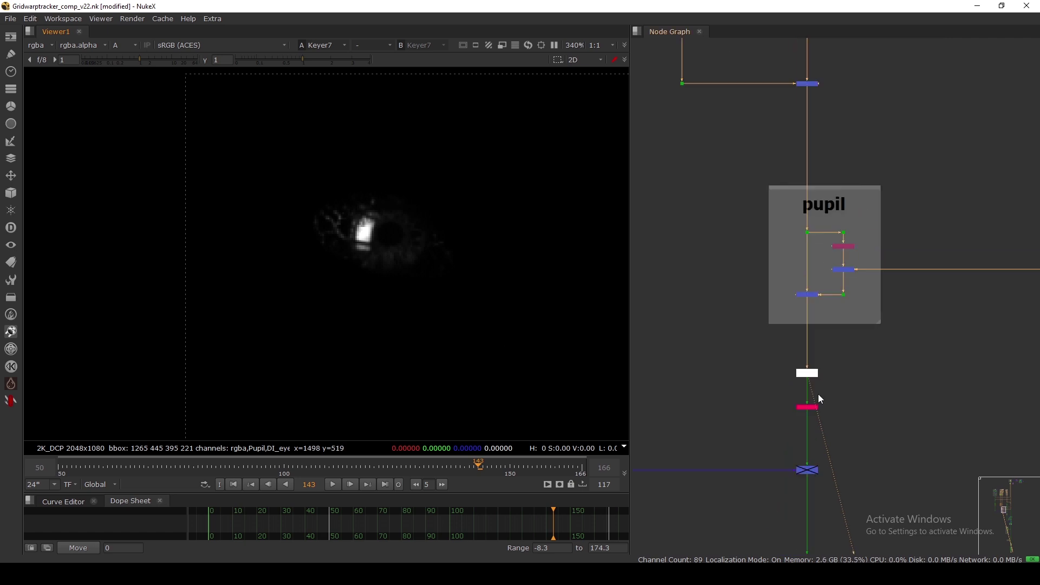
{"action": "scroll", "coordinate": [805, 362], "scroll_direction": "up", "scroll_amount": 5}
{"action": "left_click", "coordinate": [802, 373]}
{"action": "key", "text": "1"}
{"action": "double_click", "coordinate": [802, 372]}
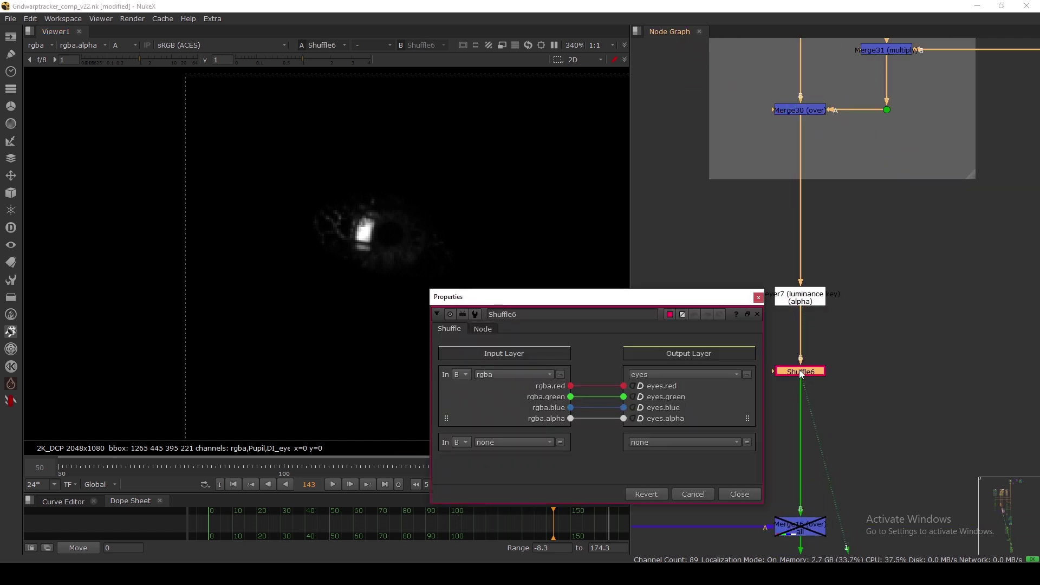
{"action": "left_click", "coordinate": [759, 298]}
Display Merge1 in the MERGE section to view the eye in the full comp
{"action": "scroll", "coordinate": [761, 309], "scroll_direction": "down", "scroll_amount": 5}
{"action": "scroll", "coordinate": [867, 368], "scroll_direction": "up", "scroll_amount": 8}
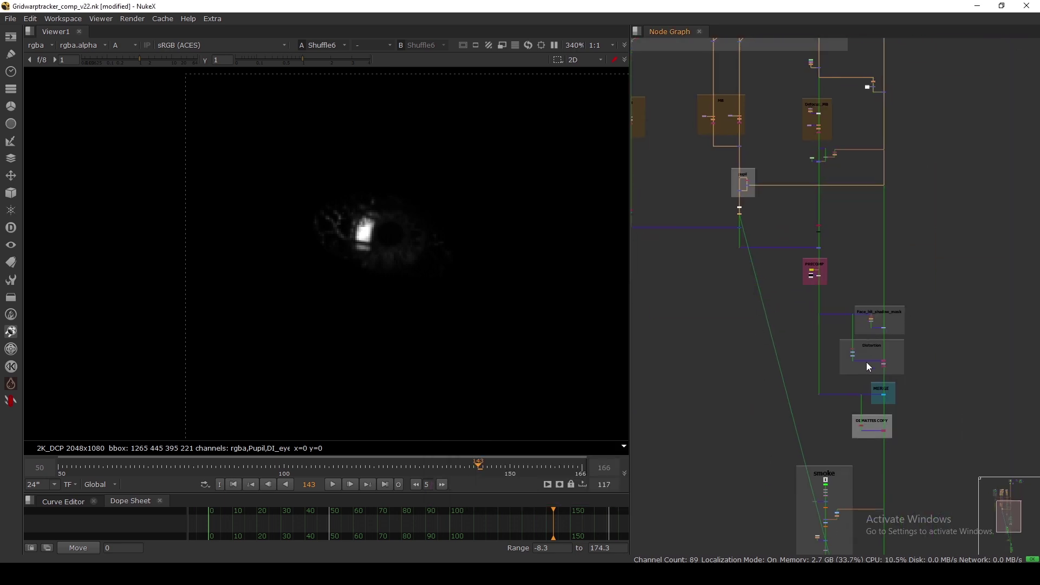
{"action": "left_click", "coordinate": [888, 431]}
{"action": "key", "text": "1"}
{"action": "scroll", "coordinate": [847, 373], "scroll_direction": "down", "scroll_amount": 3}
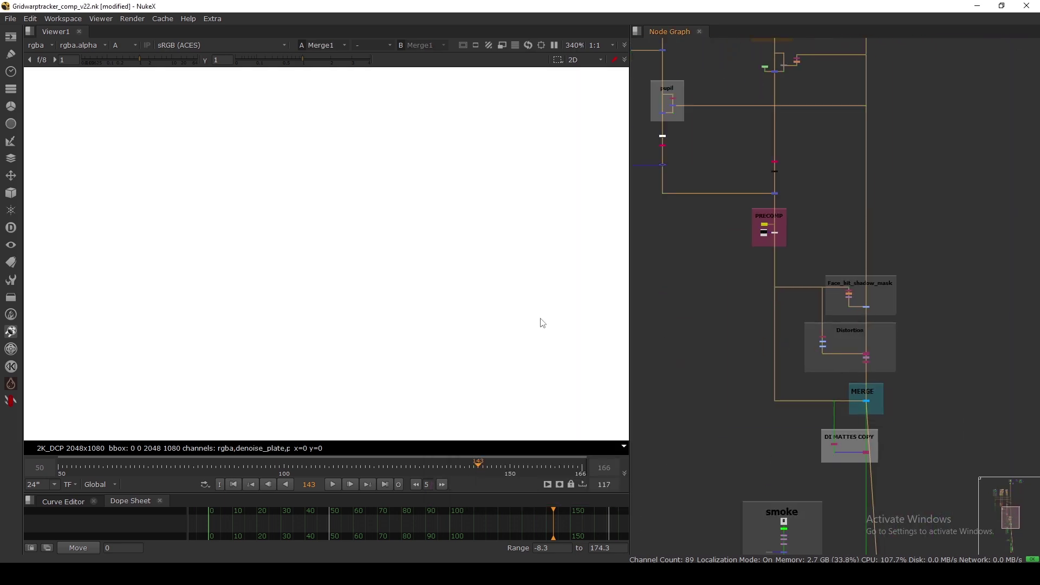
Toggle Keyer7 while viewing Merge1 to compare the eye's transparency, leaving the key enabled
{"action": "scroll", "coordinate": [726, 287], "scroll_direction": "up", "scroll_amount": 8}
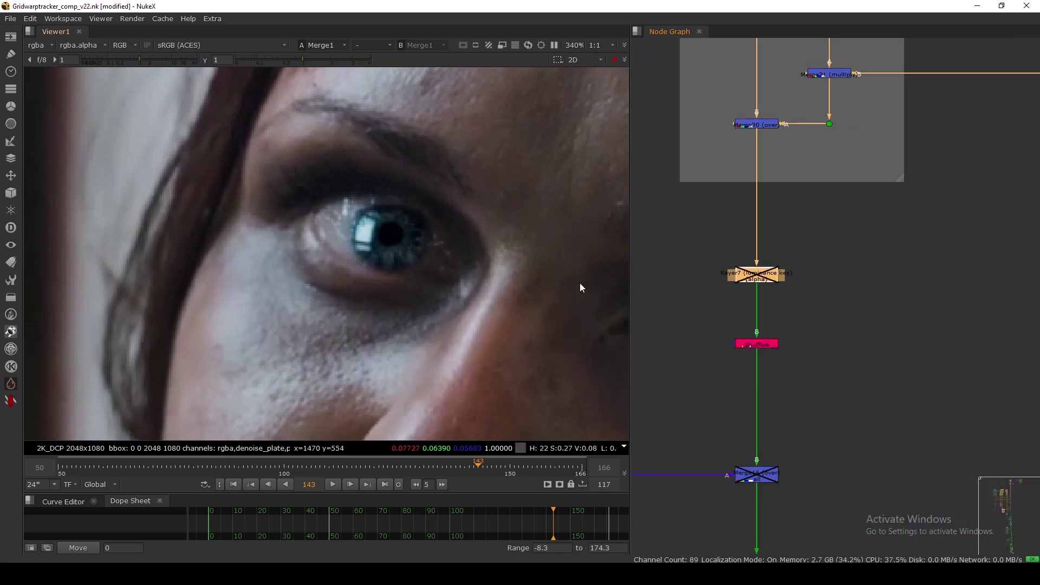
{"action": "key", "text": "d"}
{"action": "scroll", "coordinate": [722, 308], "scroll_direction": "down", "scroll_amount": 3}
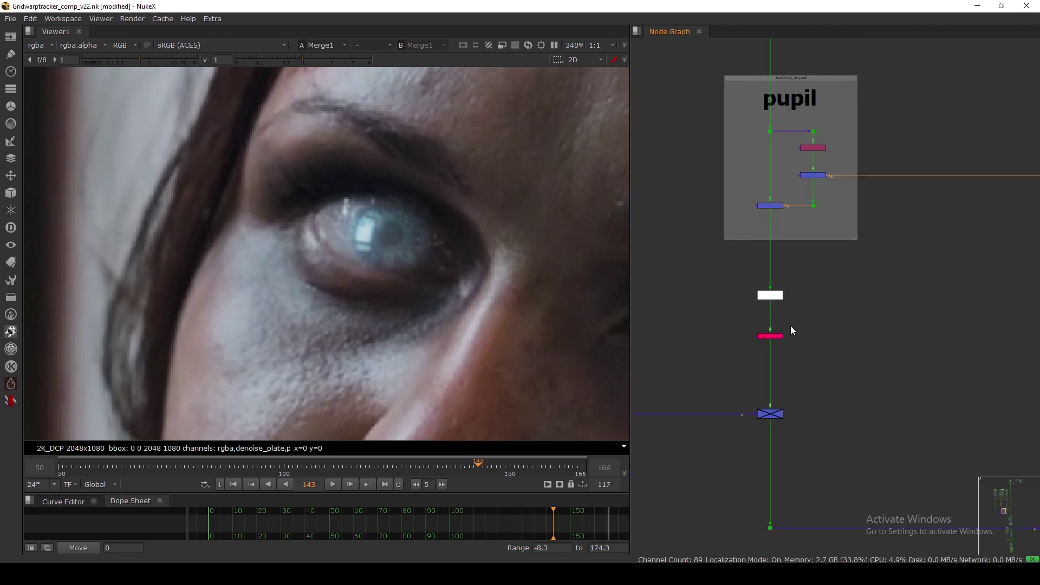
{"action": "scroll", "coordinate": [788, 345], "scroll_direction": "down", "scroll_amount": 3}
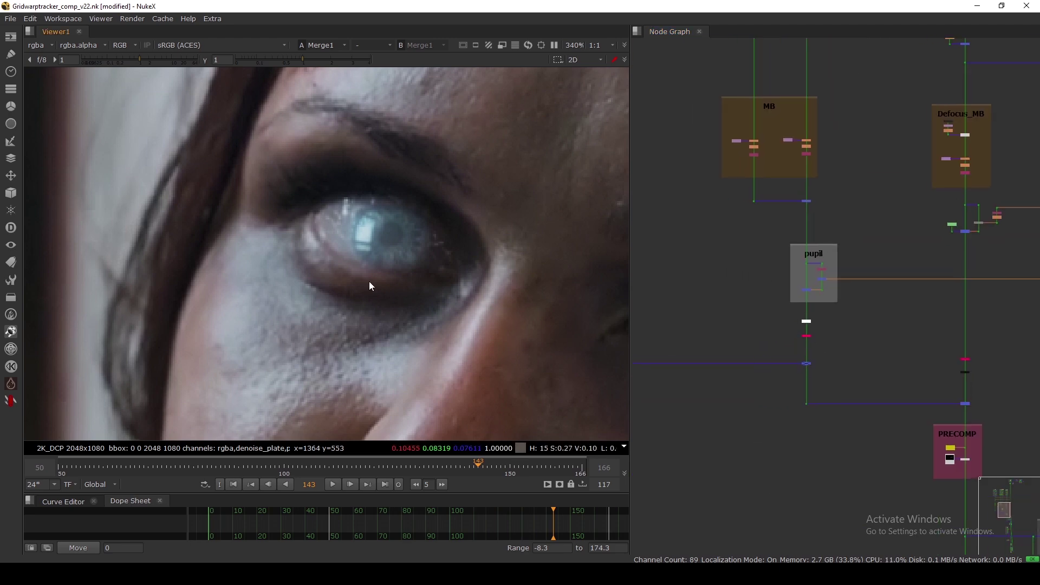
Fit the whole frame in the viewer and enable the disabled merge below Shuffle6 to add the face wound
{"action": "key", "text": "f"}
{"action": "scroll", "coordinate": [747, 352], "scroll_direction": "up", "scroll_amount": 3}
{"action": "left_click_drag", "start_coordinate": [820, 415], "coordinate": [814, 418]}
{"action": "key", "text": "d"}
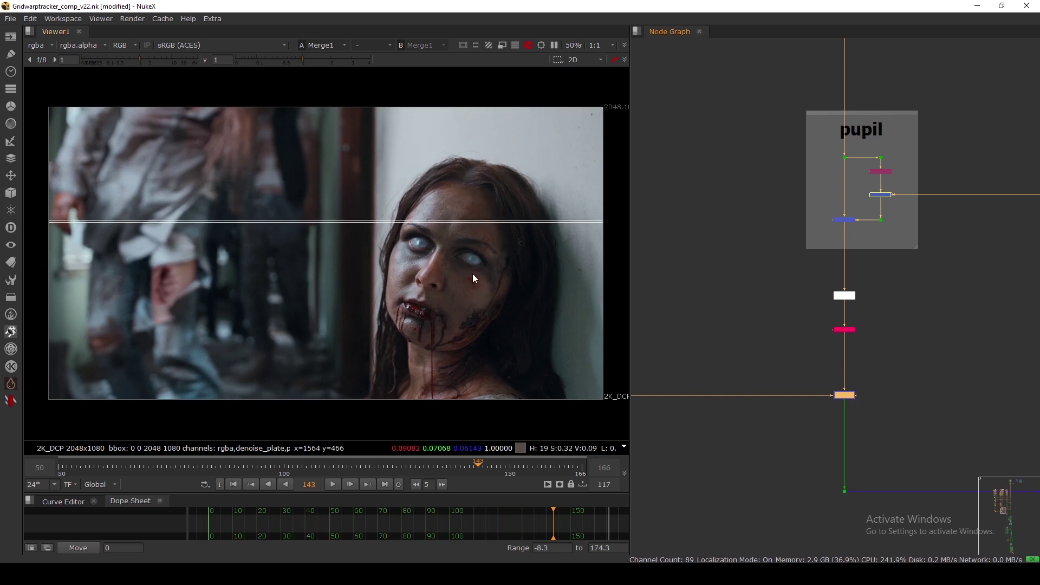
{"action": "left_click_drag", "start_coordinate": [488, 229], "coordinate": [339, 316]}
Display Read9, the source image at the start of the Face hit section
{"action": "scroll", "coordinate": [738, 277], "scroll_direction": "down", "scroll_amount": 6}
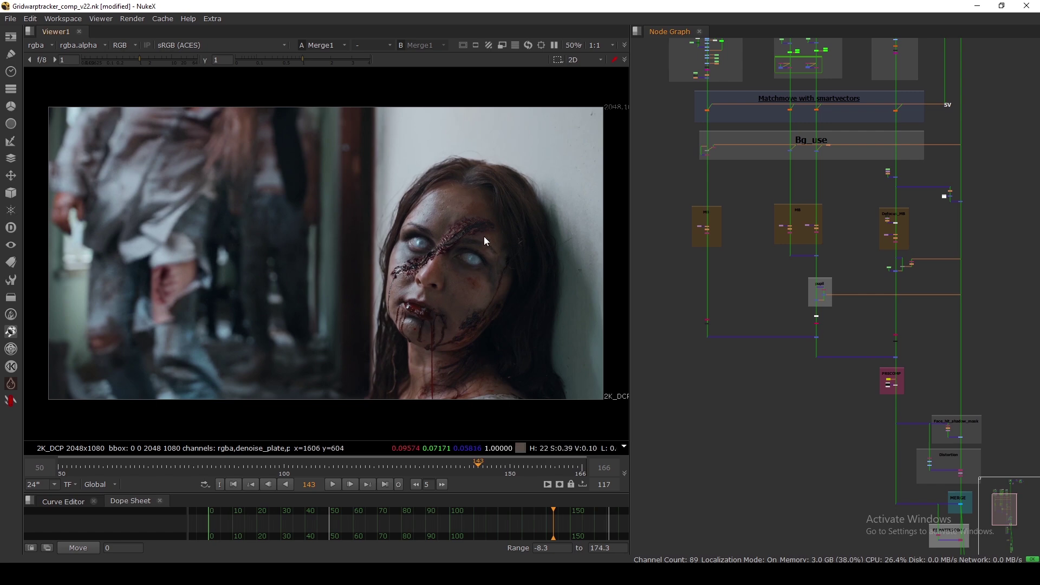
{"action": "middle_click_drag", "start_coordinate": [785, 186], "coordinate": [834, 359]}
{"action": "scroll", "coordinate": [758, 180], "scroll_direction": "up", "scroll_amount": 4}
{"action": "middle_click_drag", "start_coordinate": [760, 180], "coordinate": [792, 267]}
{"action": "scroll", "coordinate": [792, 248], "scroll_direction": "up", "scroll_amount": 4}
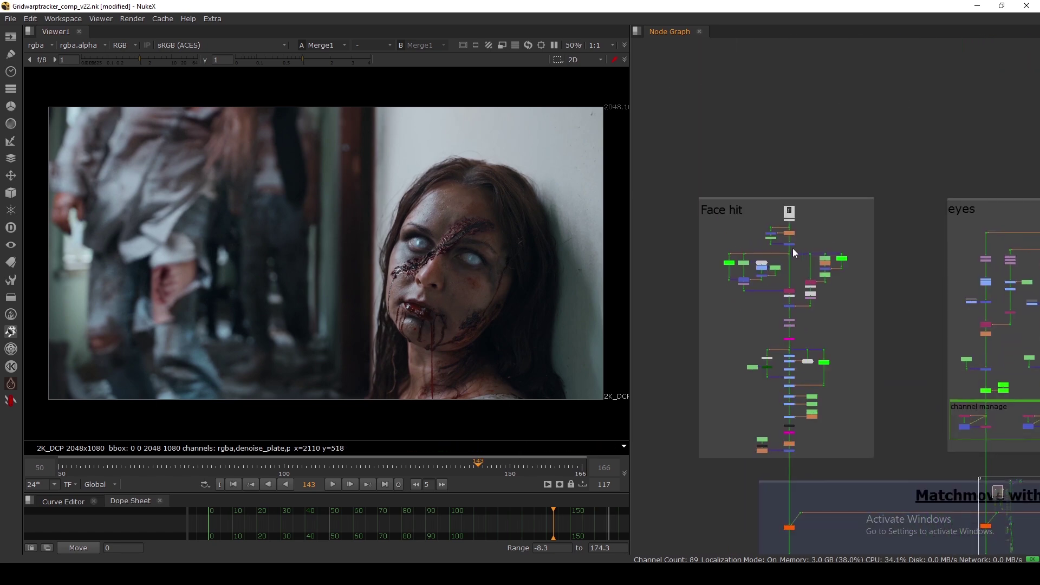
{"action": "middle_click_drag", "start_coordinate": [791, 197], "coordinate": [802, 221]}
{"action": "scroll", "coordinate": [802, 221], "scroll_direction": "up", "scroll_amount": 5}
{"action": "left_click", "coordinate": [803, 221]}
{"action": "key", "text": "1"}
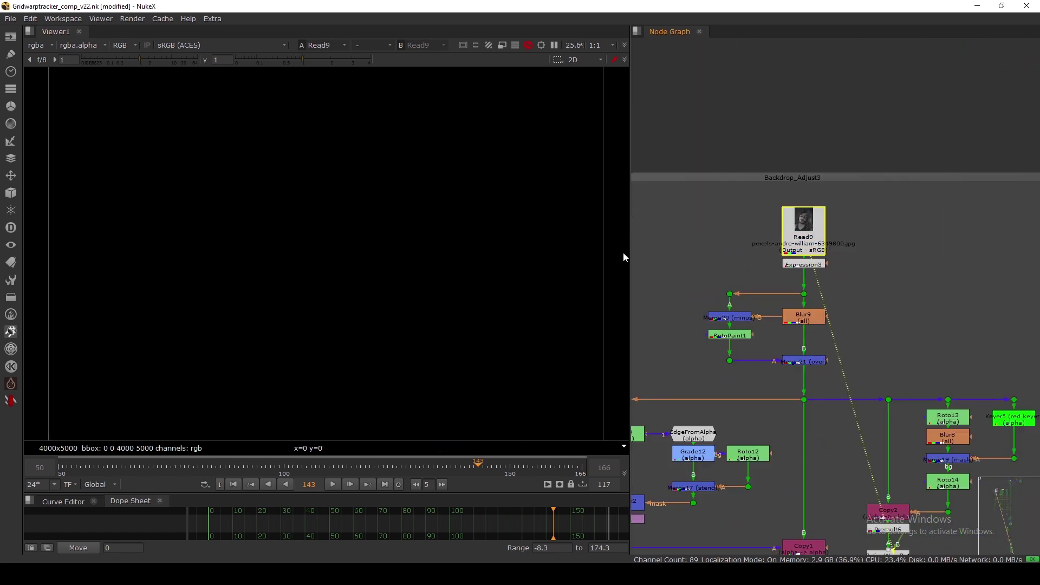
Fit the Read9 face image in the viewer, check Expression3's alpha channel and return to the colour view
{"action": "key", "text": "f"}
{"action": "scroll", "coordinate": [376, 225], "scroll_direction": "up", "scroll_amount": 1}
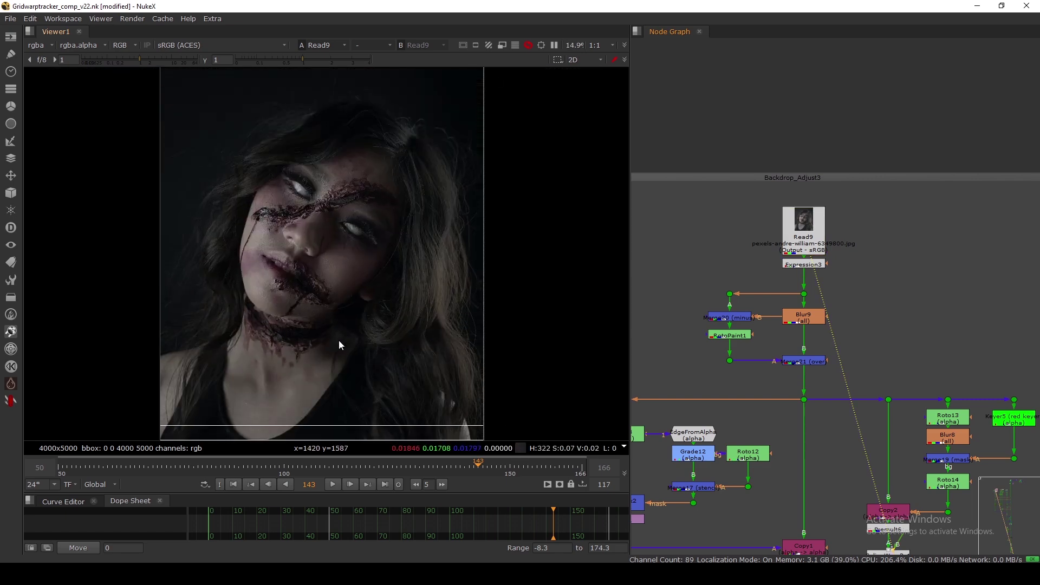
{"action": "left_click_drag", "start_coordinate": [398, 174], "coordinate": [247, 223]}
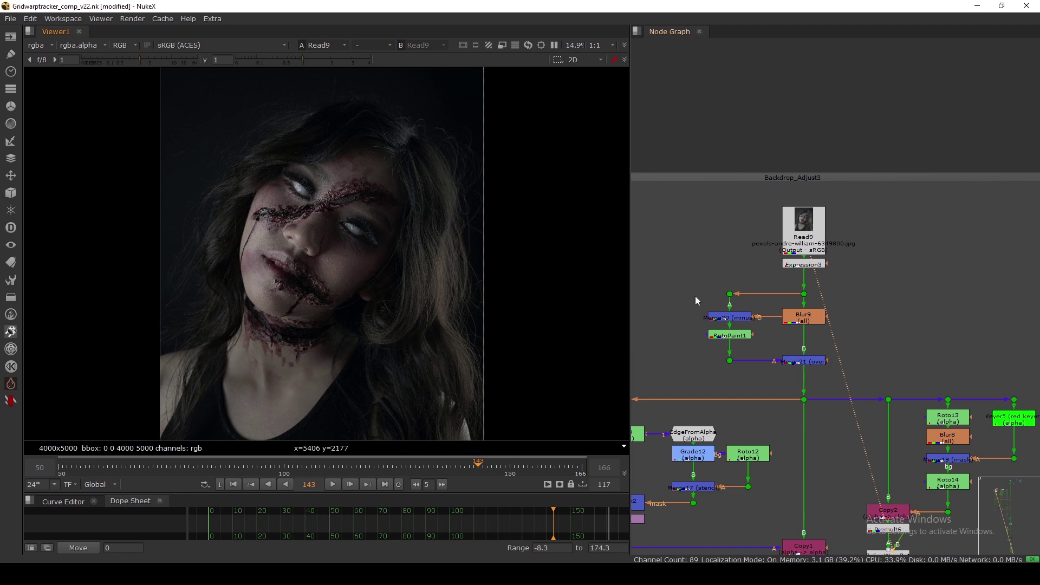
{"action": "scroll", "coordinate": [806, 255], "scroll_direction": "up", "scroll_amount": 3}
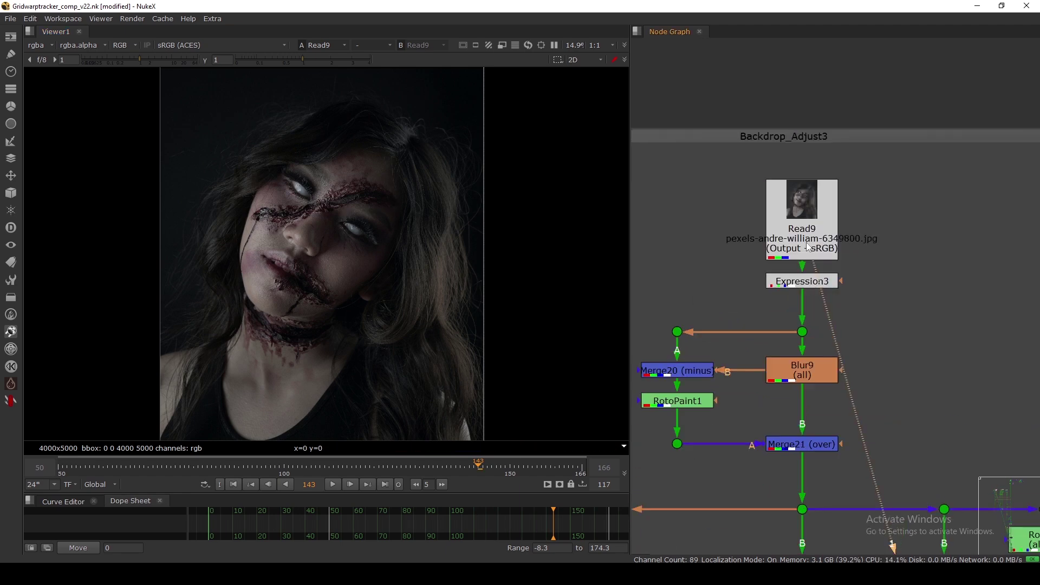
{"action": "key", "text": "a"}
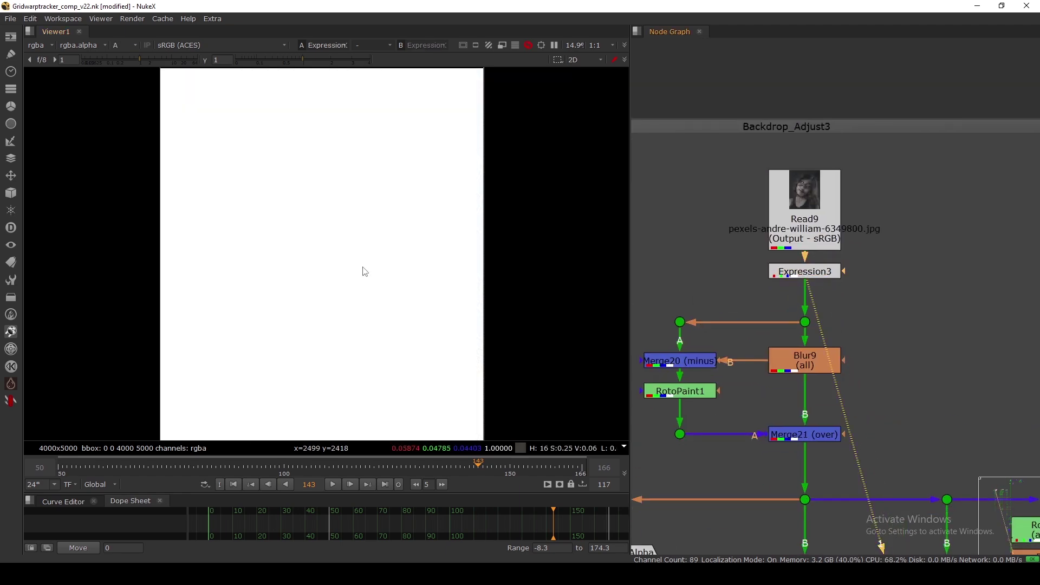
{"action": "key", "text": "a"}
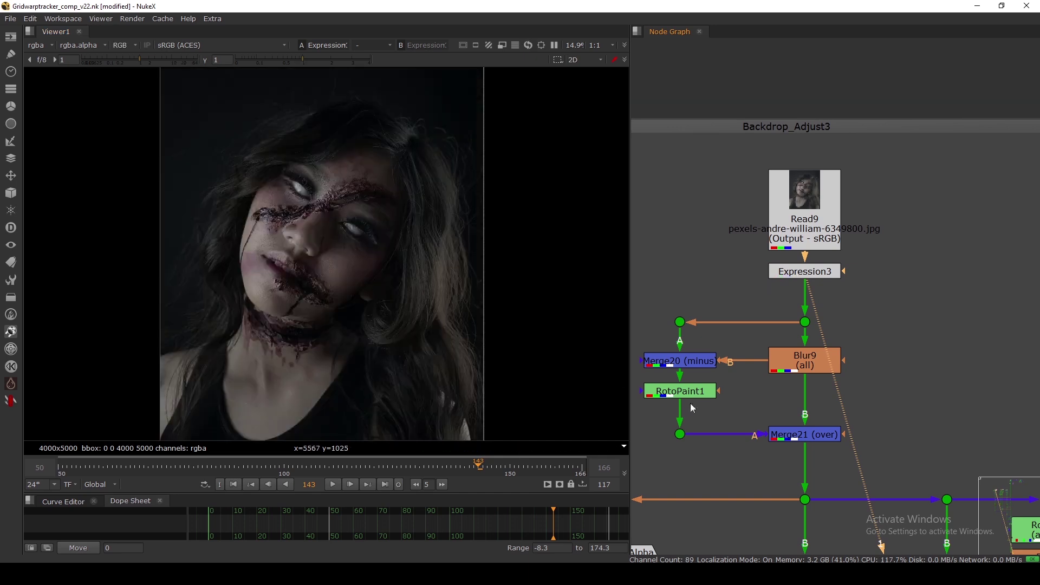
Display Blur9, Merge20 and Merge21 in turn to review the frequency-separation branch
{"action": "left_click", "coordinate": [794, 372]}
{"action": "key", "text": "1"}
{"action": "left_click", "coordinate": [680, 361]}
{"action": "key", "text": "1"}
{"action": "left_click", "coordinate": [817, 439]}
{"action": "key", "text": "1"}
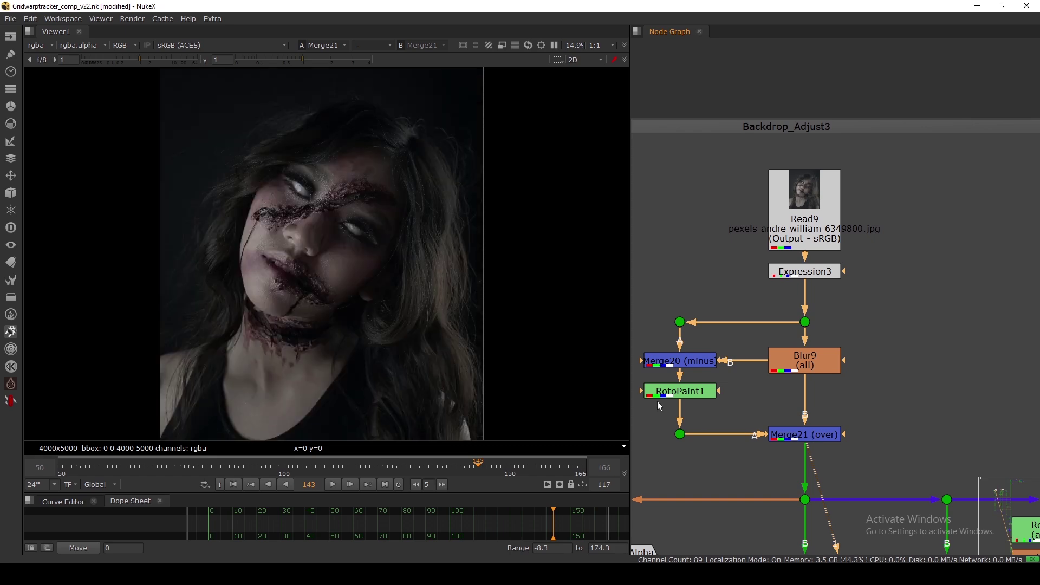
Zoom in on the facial wound and set up Merge21 and Expression3 as the two viewer inputs for comparison
{"action": "scroll", "coordinate": [303, 213], "scroll_direction": "up", "scroll_amount": 5}
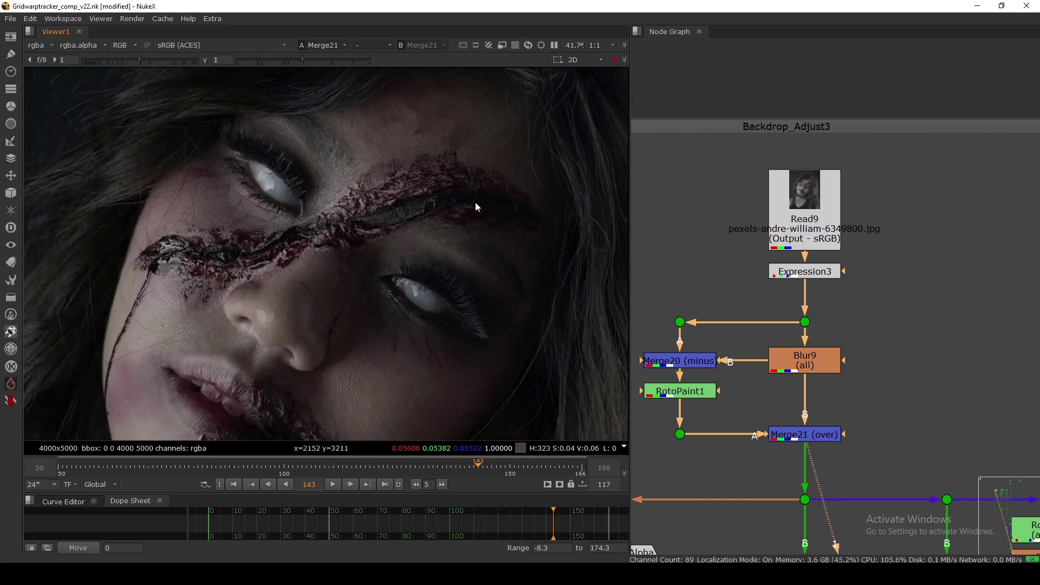
{"action": "left_click", "coordinate": [809, 244]}
{"action": "key", "text": "1"}
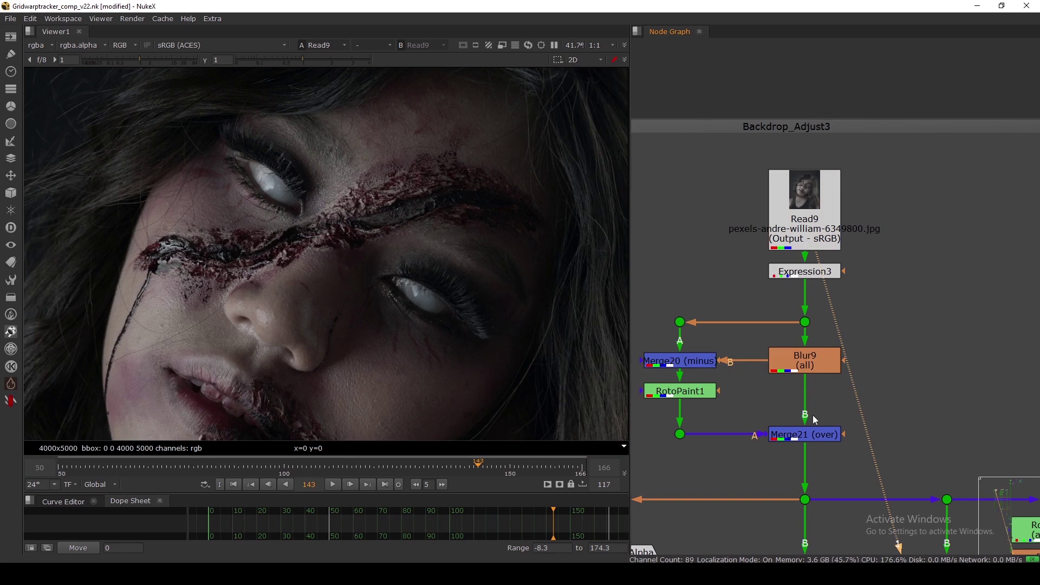
{"action": "left_click", "coordinate": [813, 439]}
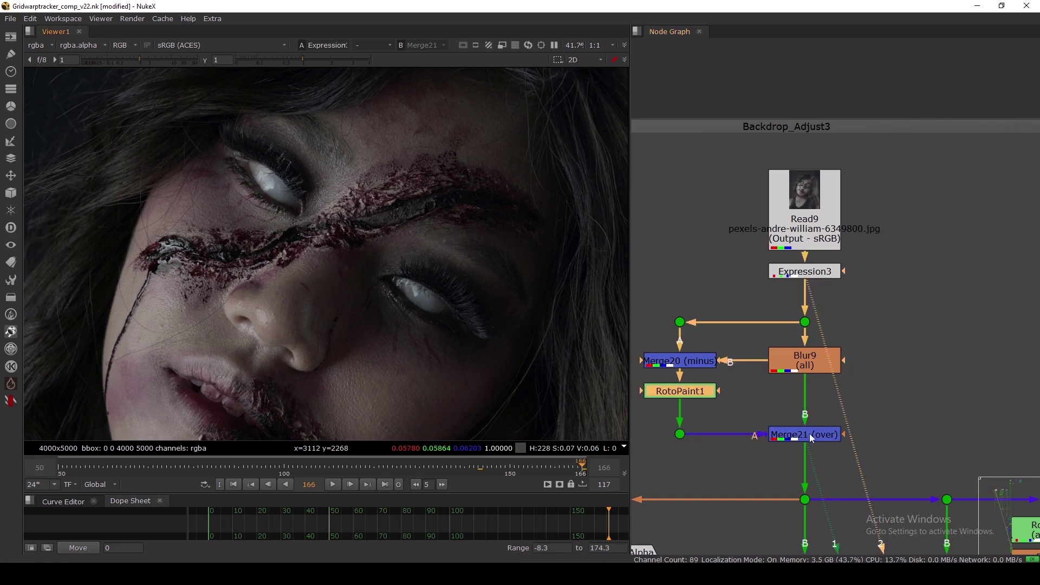
{"action": "left_click", "coordinate": [935, 386]}
{"action": "key", "text": "1"}
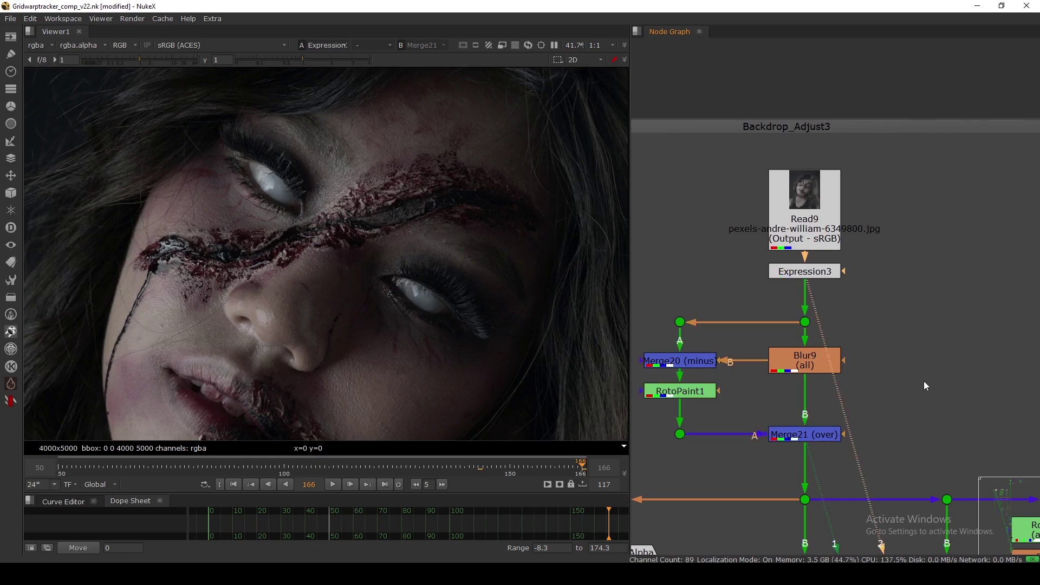
{"action": "key", "text": "2"}
{"action": "scroll", "coordinate": [226, 269], "scroll_direction": "up", "scroll_amount": 6}
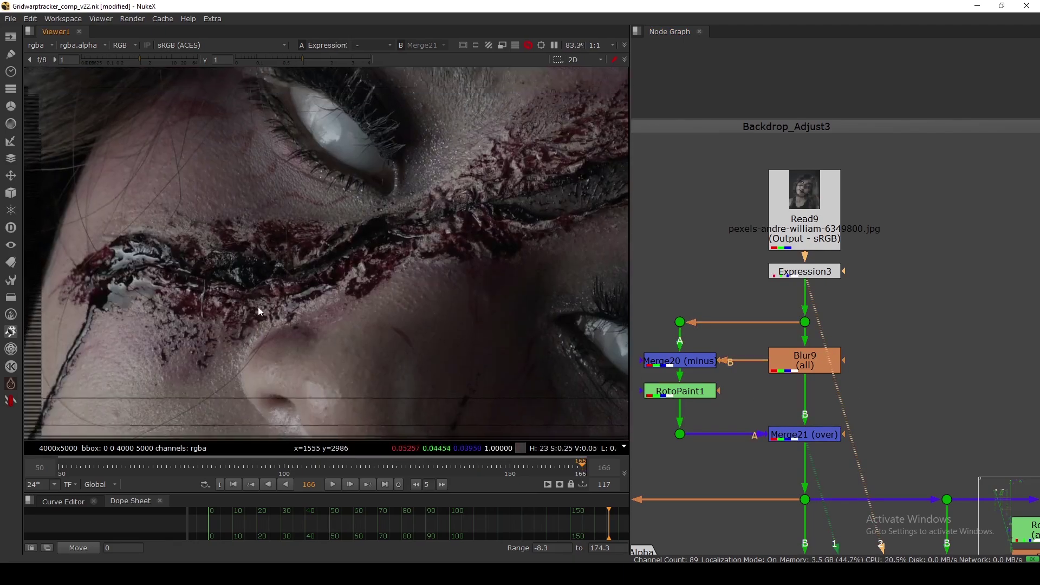
Switch repeatedly between Merge21 and Expression3 to compare the wound's highlights close up
{"action": "key", "text": "1"}
{"action": "key", "text": "2"}
{"action": "key", "text": "1"}
{"action": "key", "text": "2"}
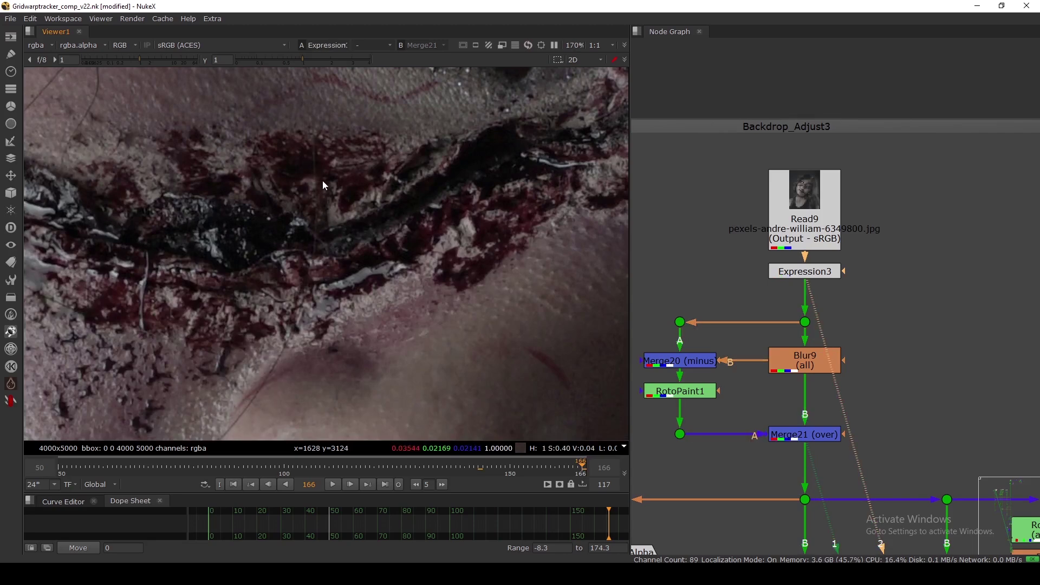
{"action": "key", "text": "1"}
{"action": "key", "text": "2"}
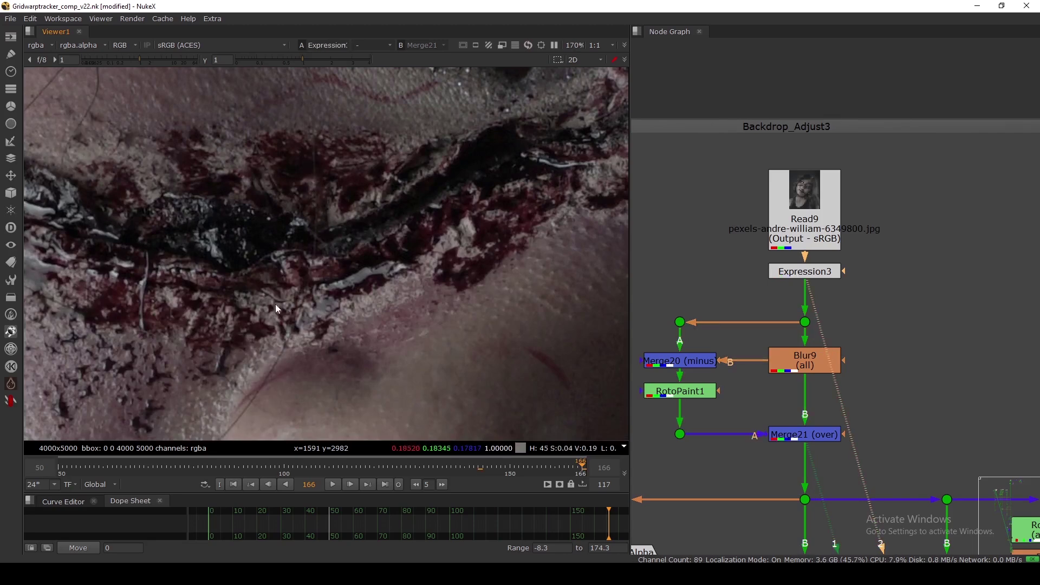
{"action": "scroll", "coordinate": [225, 313], "scroll_direction": "down", "scroll_amount": 3}
{"action": "key", "text": "1"}
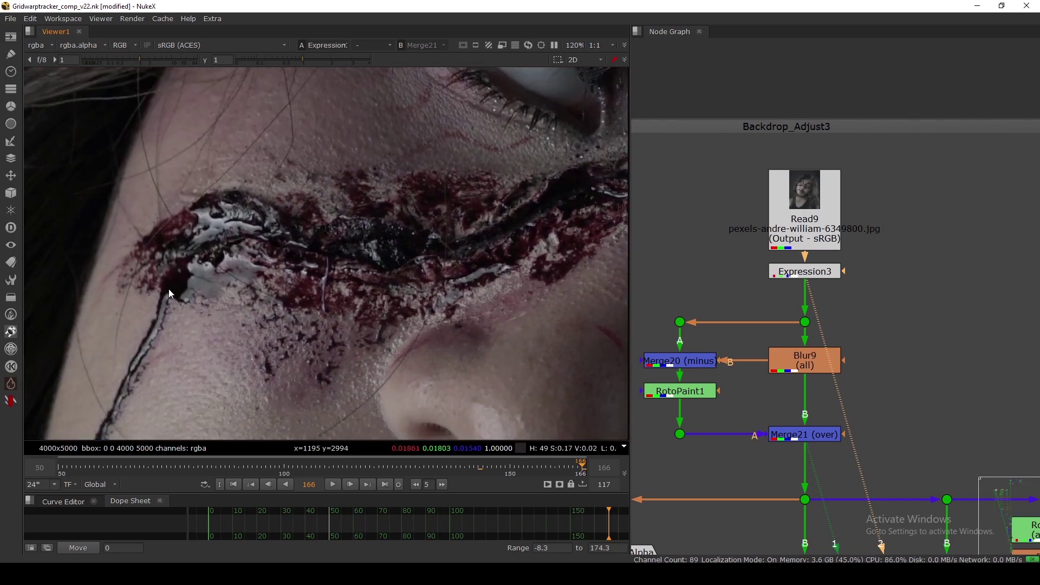
{"action": "key", "text": "2"}
Display Merge21 and zoom out to view the whole retouched face image
{"action": "scroll", "coordinate": [296, 275], "scroll_direction": "down", "scroll_amount": 5}
{"action": "scroll", "coordinate": [693, 337], "scroll_direction": "down", "scroll_amount": 5}
{"action": "scroll", "coordinate": [698, 383], "scroll_direction": "up", "scroll_amount": 6}
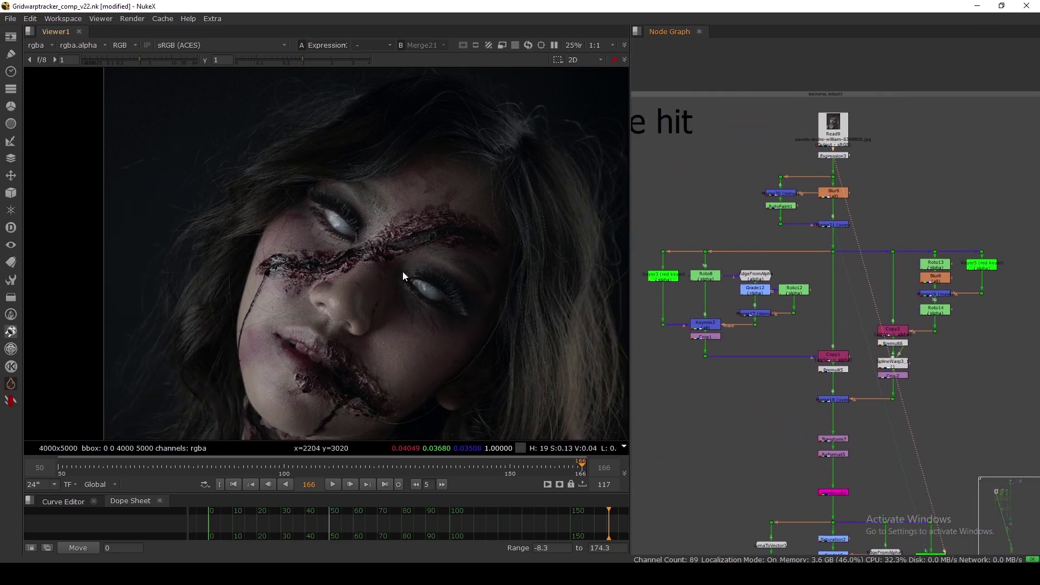
{"action": "scroll", "coordinate": [411, 272], "scroll_direction": "down", "scroll_amount": 2}
{"action": "scroll", "coordinate": [824, 239], "scroll_direction": "up", "scroll_amount": 4}
{"action": "left_click", "coordinate": [835, 212]}
{"action": "key", "text": "1"}
{"action": "scroll", "coordinate": [835, 212], "scroll_direction": "down", "scroll_amount": 5}
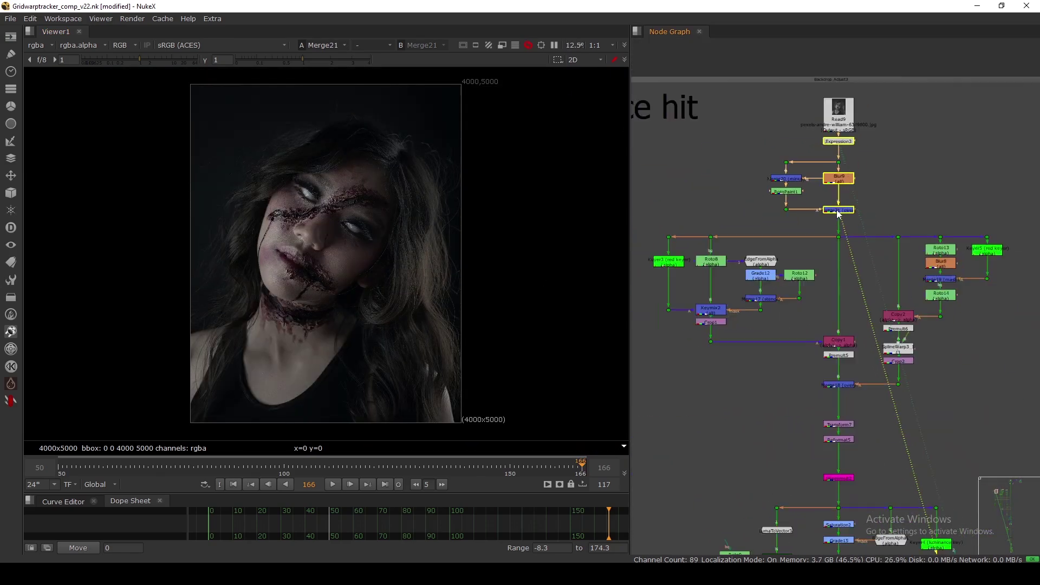
Display Keyer3 and then Copy1 to review where the wound matte is copied in
{"action": "scroll", "coordinate": [757, 252], "scroll_direction": "up", "scroll_amount": 6}
{"action": "left_click", "coordinate": [757, 252]}
{"action": "key", "text": "1"}
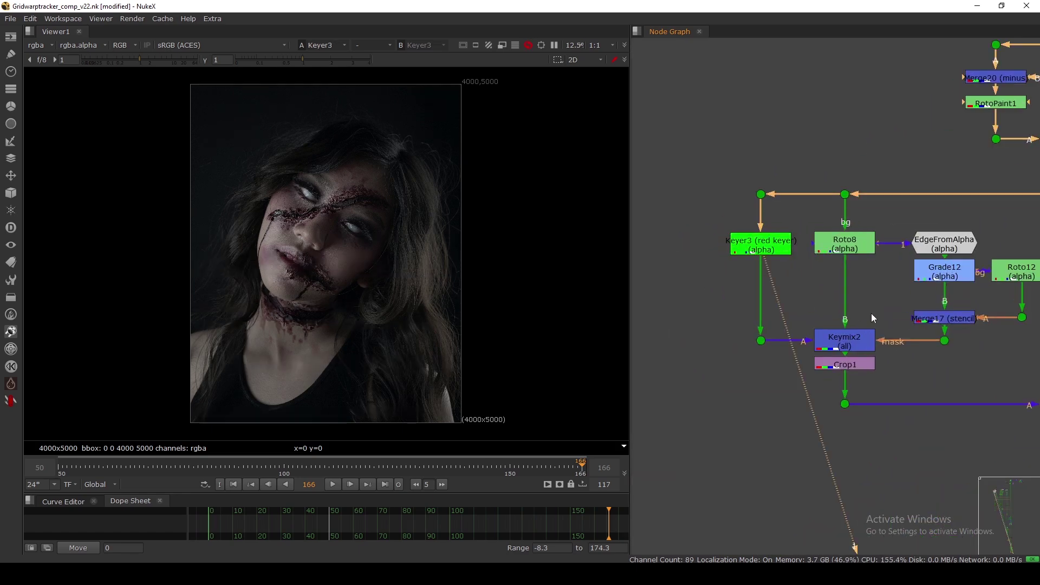
{"action": "middle_click_drag", "start_coordinate": [881, 310], "coordinate": [721, 293]}
{"action": "left_click", "coordinate": [884, 418]}
{"action": "key", "text": "1"}
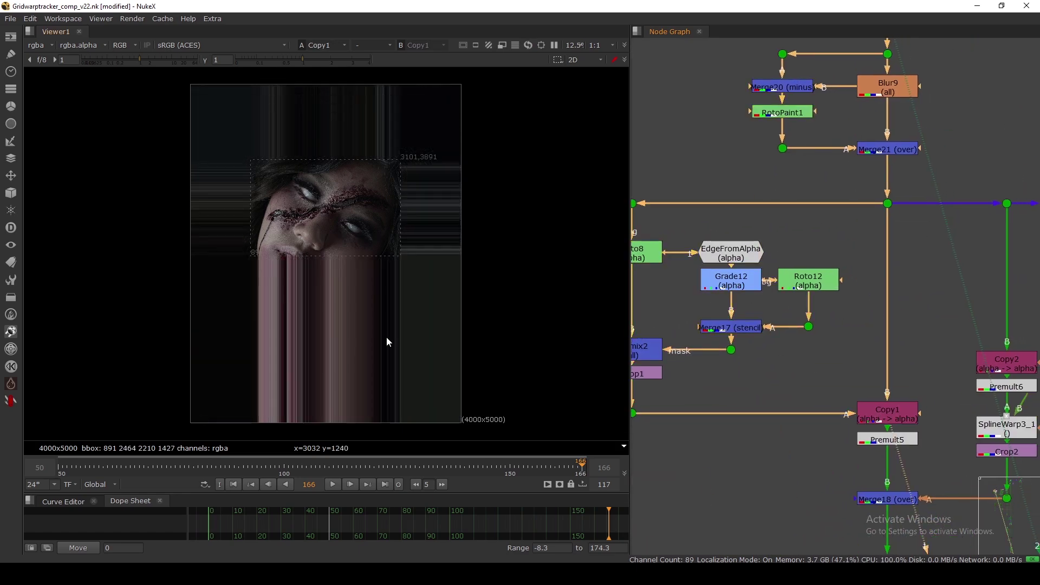
Display the alpha channel of Premult5 below Copy1
{"action": "key", "text": "a"}
{"action": "scroll", "coordinate": [833, 330], "scroll_direction": "down", "scroll_amount": 3}
{"action": "scroll", "coordinate": [779, 285], "scroll_direction": "up", "scroll_amount": 3}
{"action": "scroll", "coordinate": [803, 288], "scroll_direction": "down", "scroll_amount": 3}
{"action": "middle_click_drag", "start_coordinate": [890, 361], "coordinate": [826, 345]}
{"action": "scroll", "coordinate": [826, 346], "scroll_direction": "up", "scroll_amount": 3}
{"action": "key", "text": "1"}
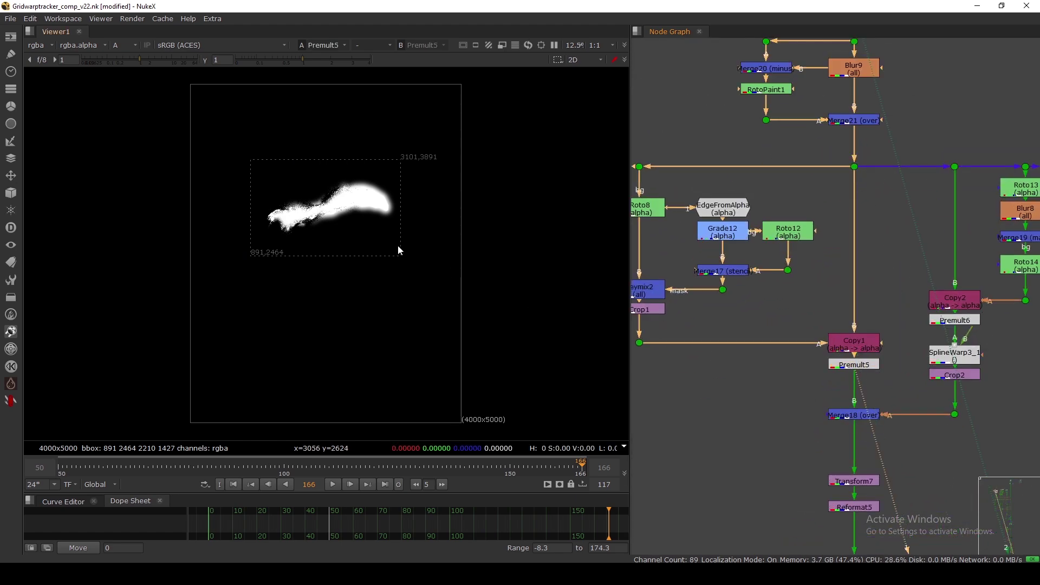
Switch Premult5 between alpha and colour and examine the extracted face wound close up
{"action": "key", "text": "a"}
{"action": "key", "text": "a"}
{"action": "key", "text": "a"}
{"action": "scroll", "coordinate": [321, 215], "scroll_direction": "up", "scroll_amount": 3}
{"action": "middle_click_drag", "start_coordinate": [340, 198], "coordinate": [335, 203]}
{"action": "scroll", "coordinate": [855, 316], "scroll_direction": "down", "scroll_amount": 3}
{"action": "scroll", "coordinate": [736, 288], "scroll_direction": "up", "scroll_amount": 6}
{"action": "middle_click_drag", "start_coordinate": [731, 285], "coordinate": [756, 283]}
{"action": "scroll", "coordinate": [755, 287], "scroll_direction": "down", "scroll_amount": 4}
{"action": "middle_click_drag", "start_coordinate": [872, 327], "coordinate": [733, 310]}
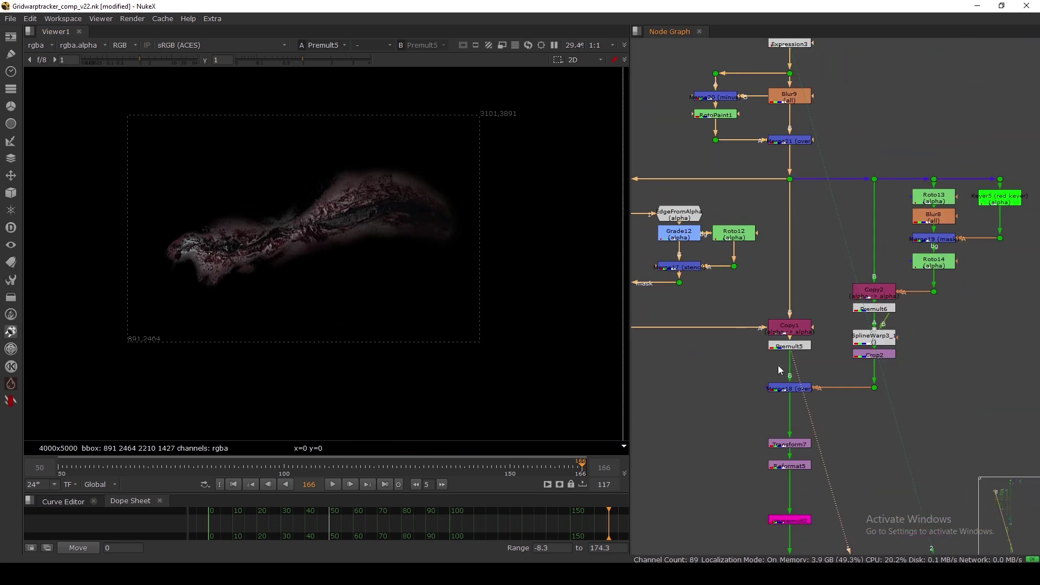
Display Merge18 to view the wound combined with the blood drip
{"action": "middle_click_drag", "start_coordinate": [782, 365], "coordinate": [754, 369]}
{"action": "left_click", "coordinate": [774, 390]}
{"action": "key", "text": "1"}
{"action": "left_click", "coordinate": [864, 402]}
{"action": "middle_click_drag", "start_coordinate": [803, 317], "coordinate": [830, 362]}
{"action": "left_click_drag", "start_coordinate": [778, 207], "coordinate": [799, 243]}
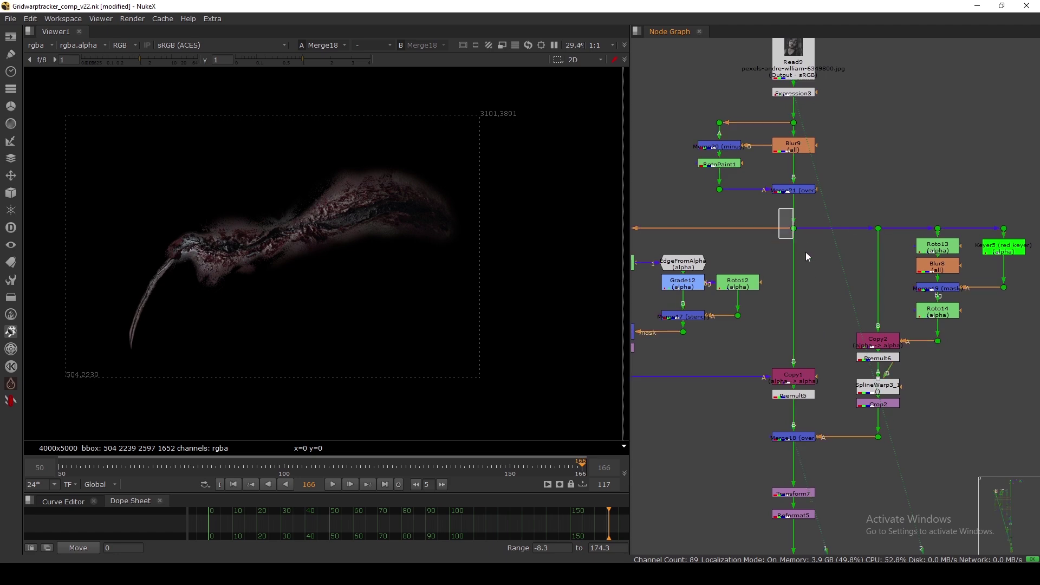
Display the alpha channel of Copy1 to inspect the wound matte
{"action": "key", "text": "1"}
{"action": "left_click", "coordinate": [793, 374]}
{"action": "key", "text": "1"}
{"action": "left_click", "coordinate": [763, 372]}
{"action": "key", "text": "a"}
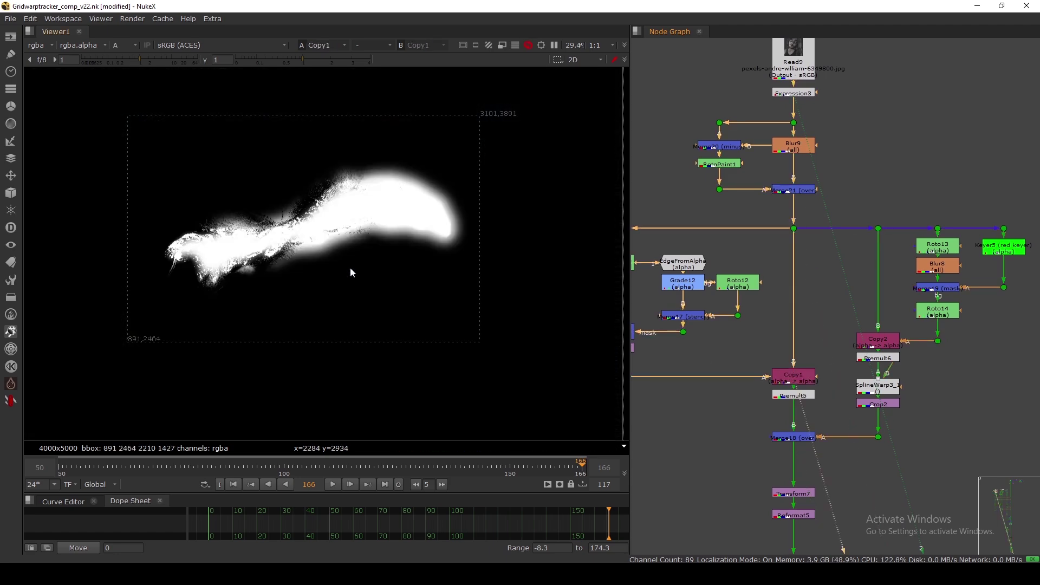
Display Keyer3 and switch between its alpha and colour to examine the red key
{"action": "middle_click_drag", "start_coordinate": [694, 329], "coordinate": [887, 342]}
{"action": "left_click", "coordinate": [747, 275]}
{"action": "key", "text": "1"}
{"action": "key", "text": "a"}
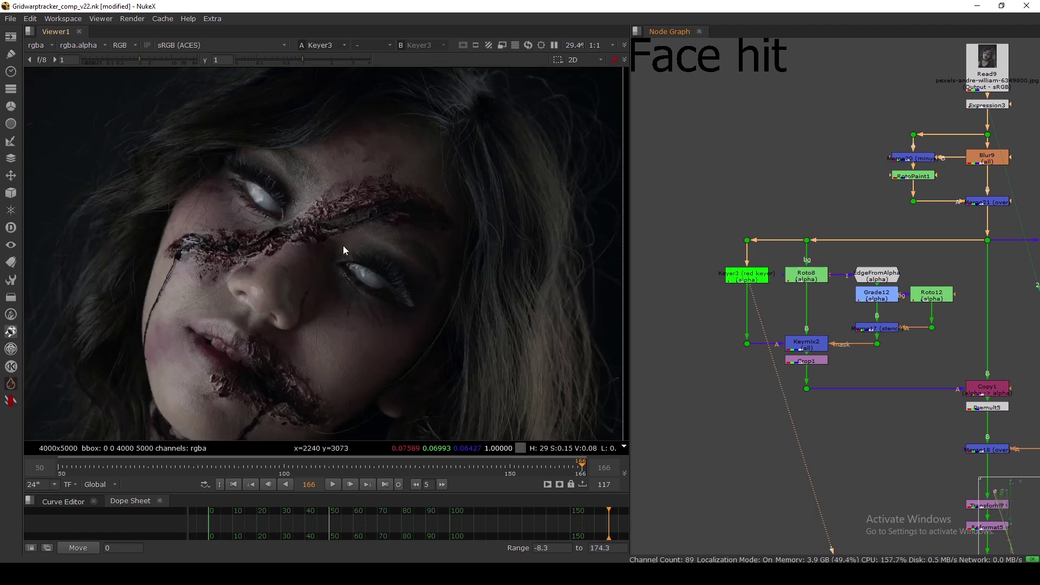
{"action": "key", "text": "a"}
Display the Roto8 matte and then the EdgeFromAlpha outline made from it
{"action": "left_click", "coordinate": [815, 280]}
{"action": "key", "text": "1"}
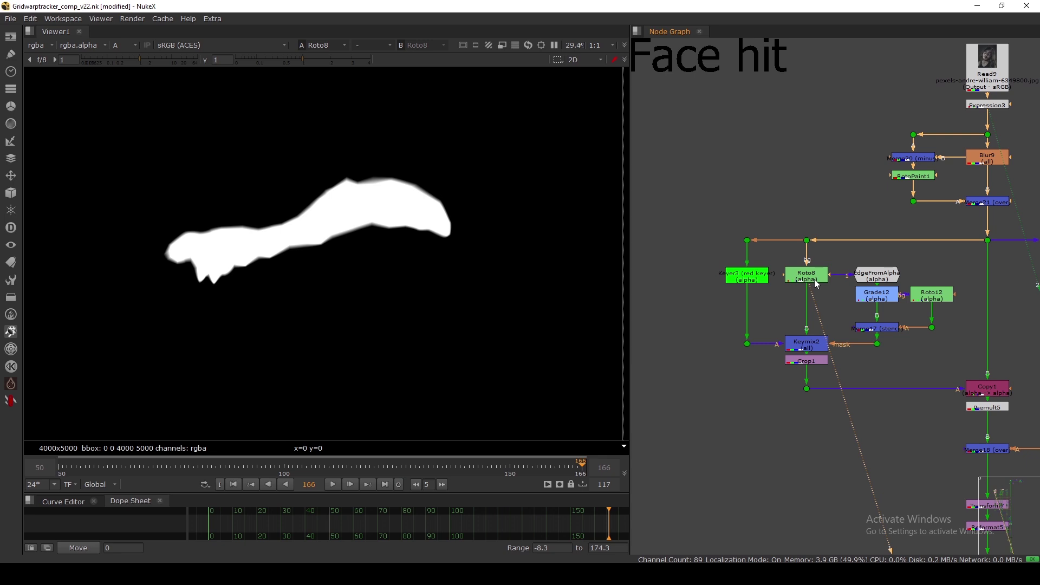
{"action": "left_click", "coordinate": [866, 278]}
{"action": "middle_click_drag", "start_coordinate": [823, 307], "coordinate": [781, 309]}
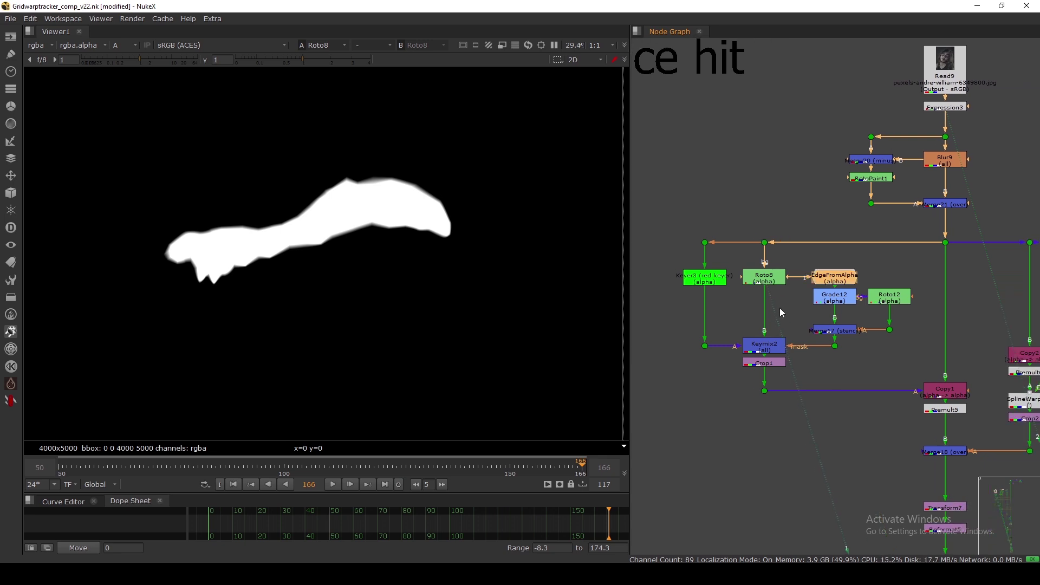
{"action": "scroll", "coordinate": [817, 278], "scroll_direction": "up", "scroll_amount": 3}
{"action": "left_click", "coordinate": [815, 278]}
{"action": "key", "text": "1"}
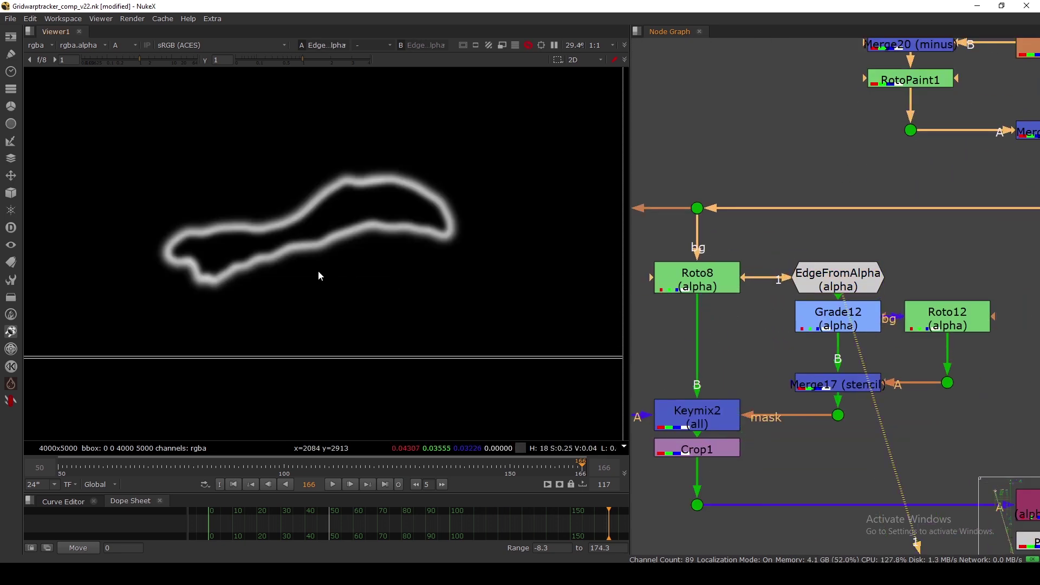
Display Merge17 and select Roto12 to review how the roto stencils the edge matte
{"action": "left_click", "coordinate": [956, 317]}
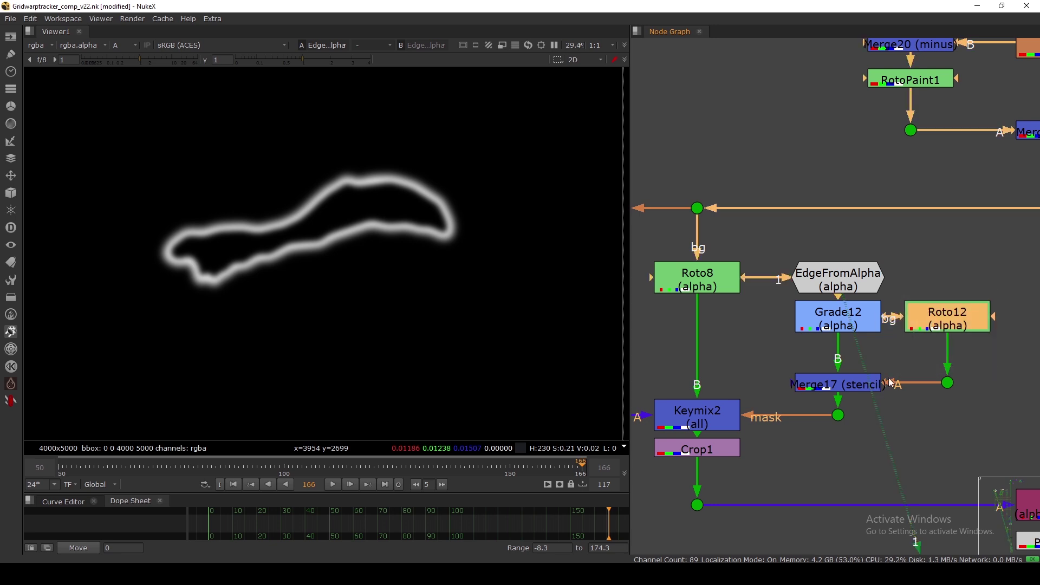
{"action": "left_click_drag", "start_coordinate": [952, 325], "coordinate": [960, 312]}
{"action": "left_click", "coordinate": [846, 379]}
{"action": "key", "text": "1"}
{"action": "middle_click_drag", "start_coordinate": [884, 351], "coordinate": [836, 338]}
{"action": "double_click", "coordinate": [898, 306]}
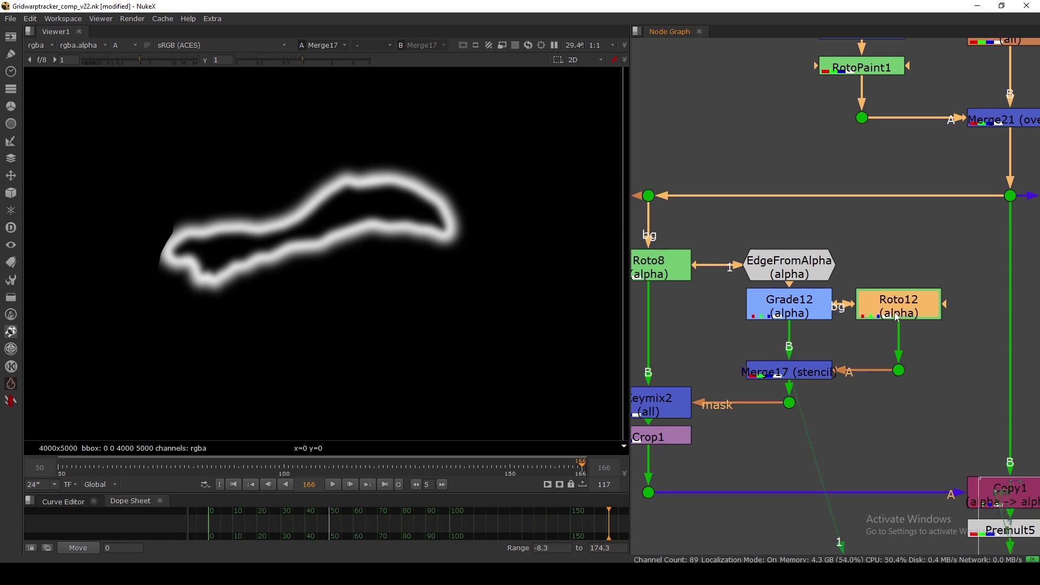
{"action": "left_click", "coordinate": [839, 191]}
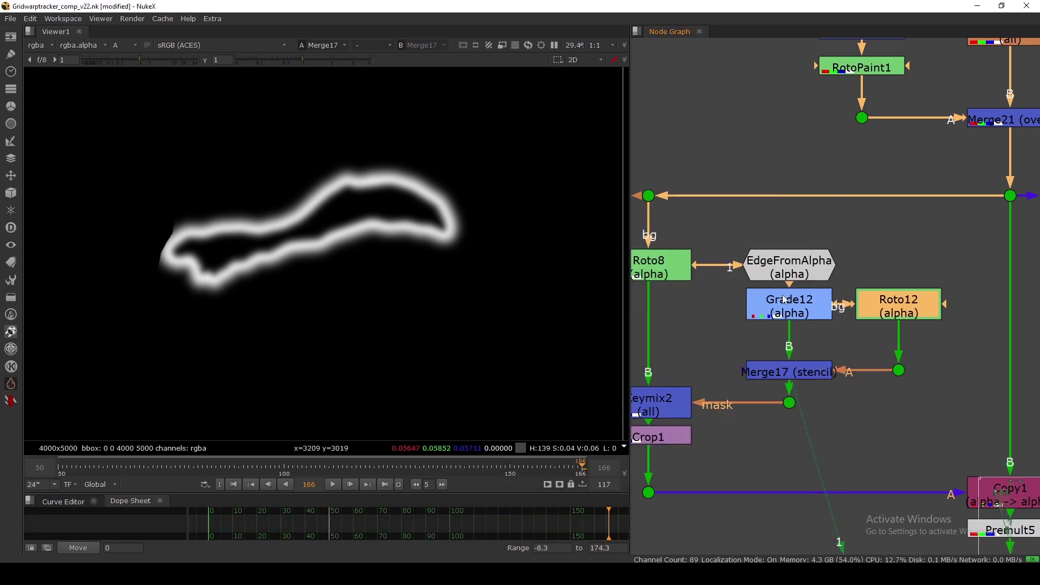
Display Keymix2 to view the combined wound matte
{"action": "middle_click_drag", "start_coordinate": [645, 417], "coordinate": [788, 337]}
{"action": "left_click", "coordinate": [807, 324]}
{"action": "key", "text": "1"}
{"action": "left_click", "coordinate": [414, 289]}
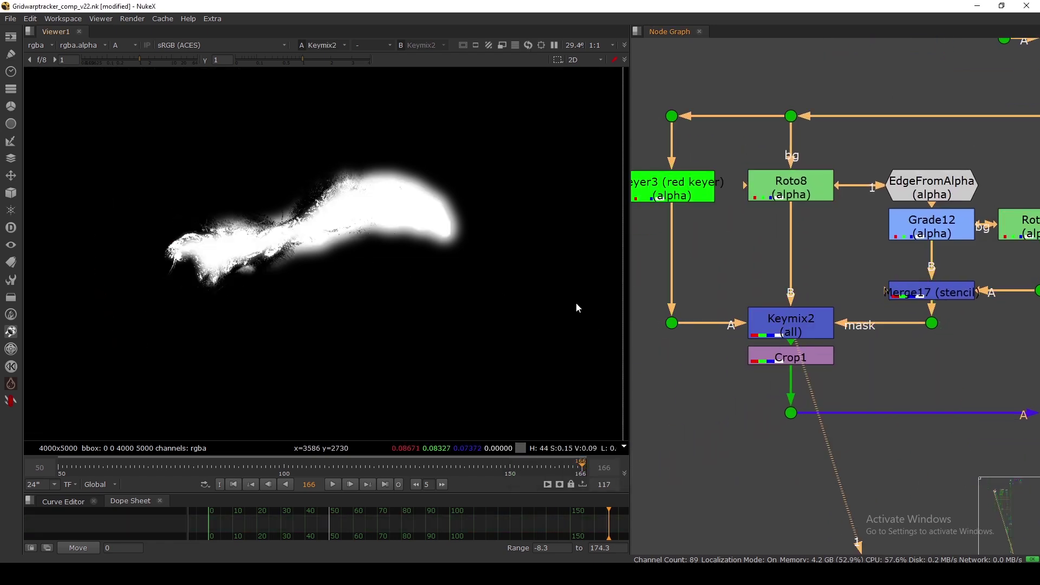
Display Keyer3, Roto8 and Keymix2 in turn to compare the key and roto with their combined matte
{"action": "left_click", "coordinate": [686, 198]}
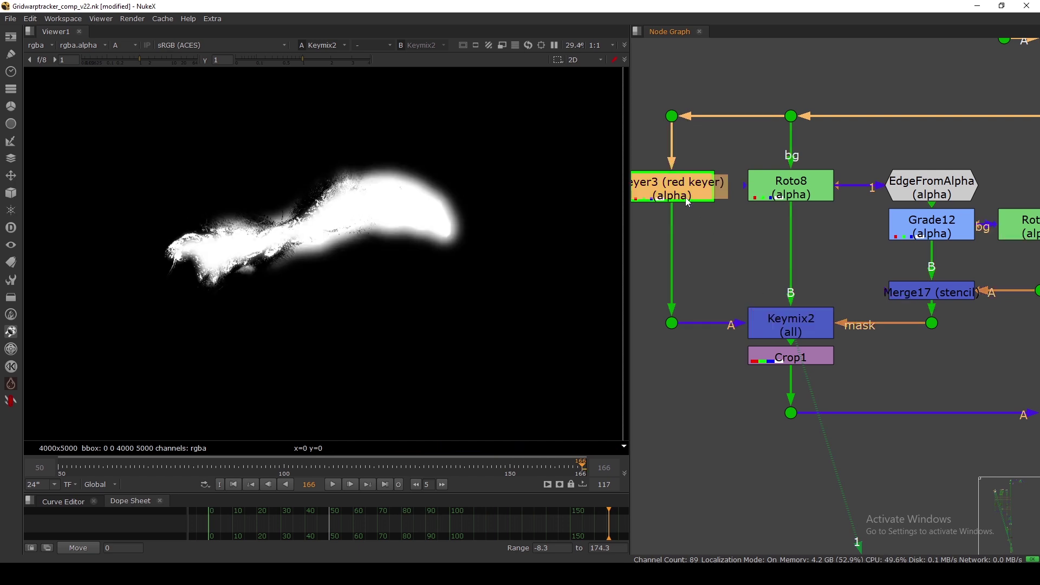
{"action": "key", "text": "1"}
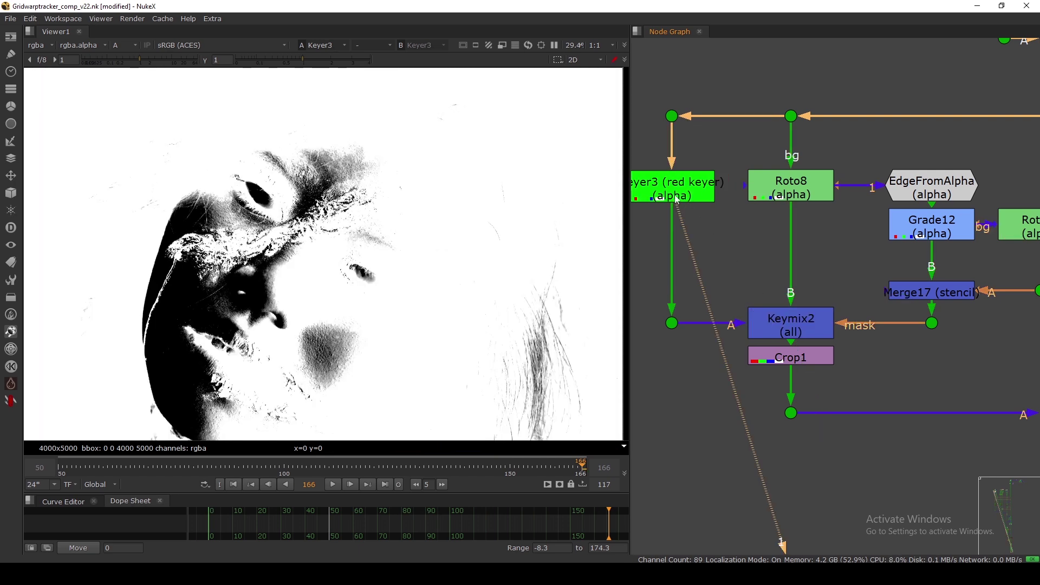
{"action": "key", "text": "a"}
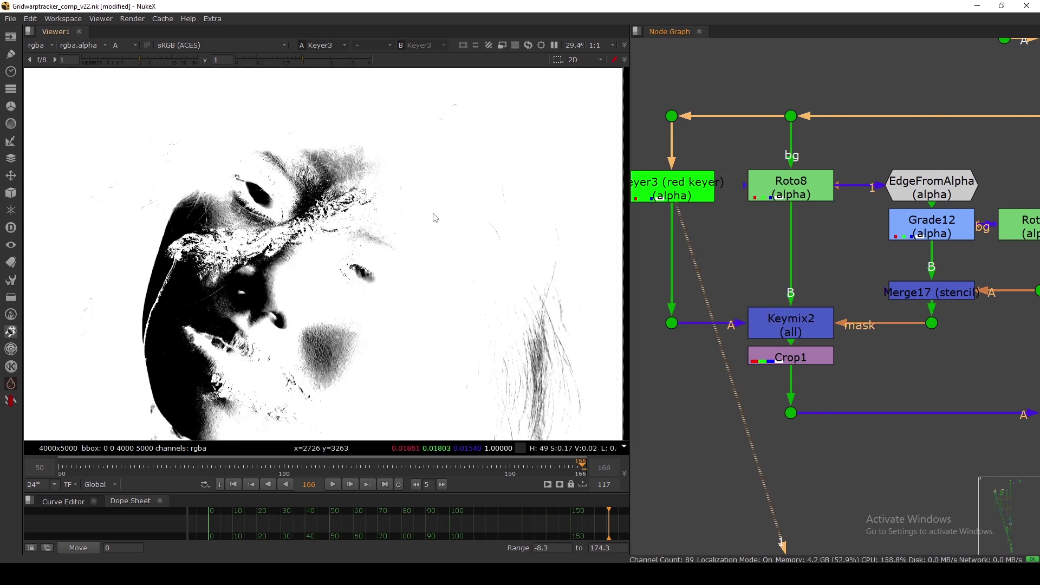
{"action": "left_click", "coordinate": [803, 192]}
{"action": "key", "text": "1"}
{"action": "left_click", "coordinate": [796, 332]}
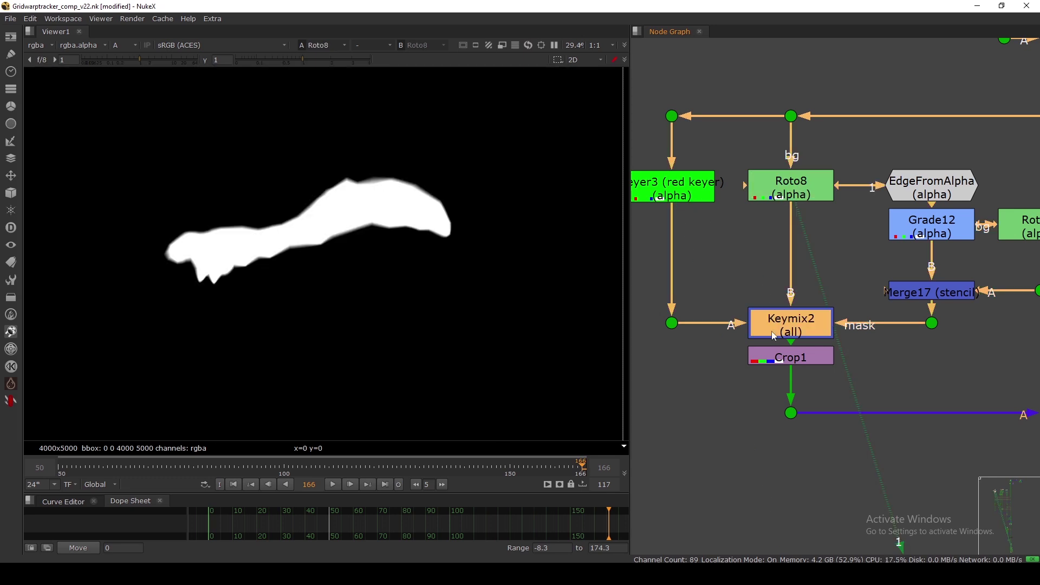
{"action": "key", "text": "1"}
{"action": "left_click", "coordinate": [792, 341]}
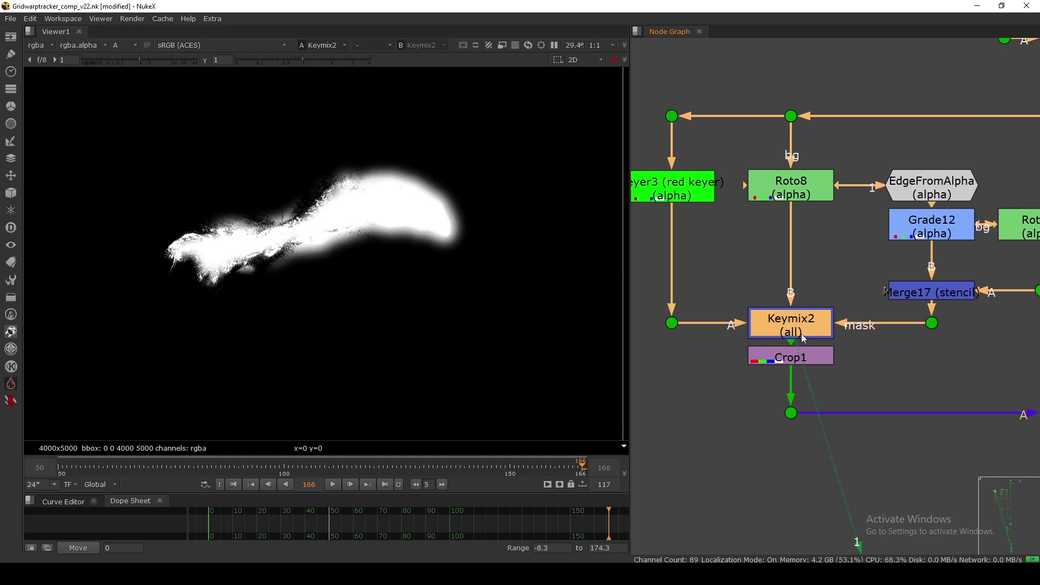
Display Crop1 and then Copy1 to follow the cropped wound matte into the plate's alpha
{"action": "left_click", "coordinate": [797, 357]}
{"action": "key", "text": "1"}
{"action": "scroll", "coordinate": [795, 359], "scroll_direction": "down", "scroll_amount": 5}
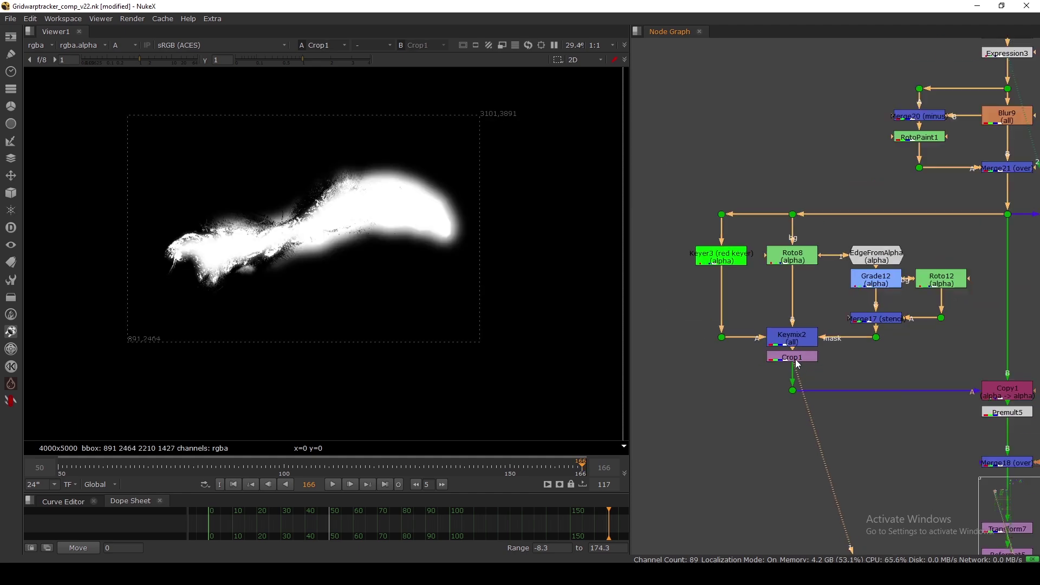
{"action": "scroll", "coordinate": [819, 386], "scroll_direction": "up", "scroll_amount": 3}
{"action": "left_click", "coordinate": [895, 360]}
{"action": "key", "text": "1"}
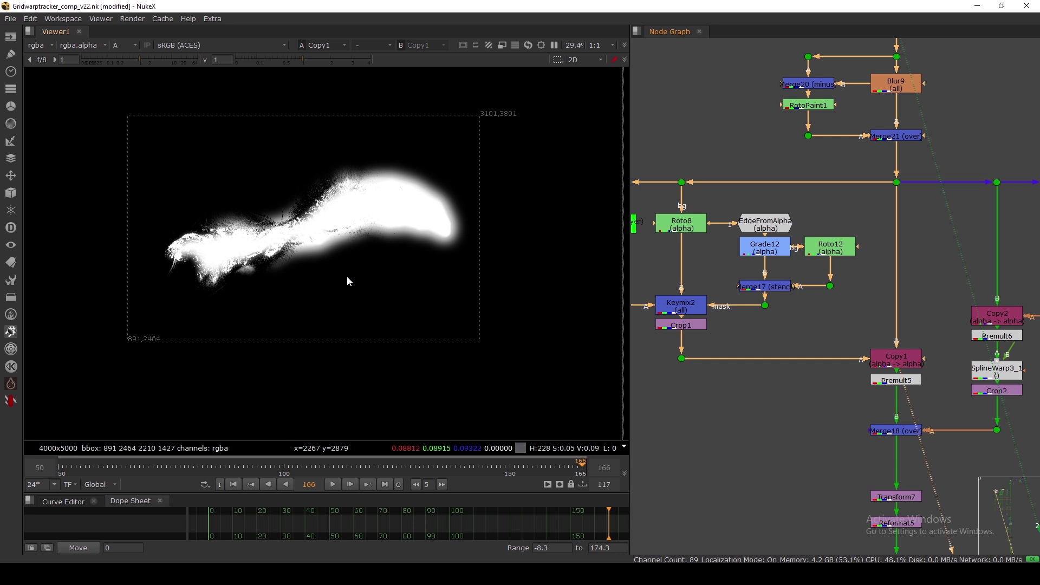
Display Premult5 in colour to examine the cut-out wound
{"action": "scroll", "coordinate": [348, 276], "scroll_direction": "down", "scroll_amount": 4}
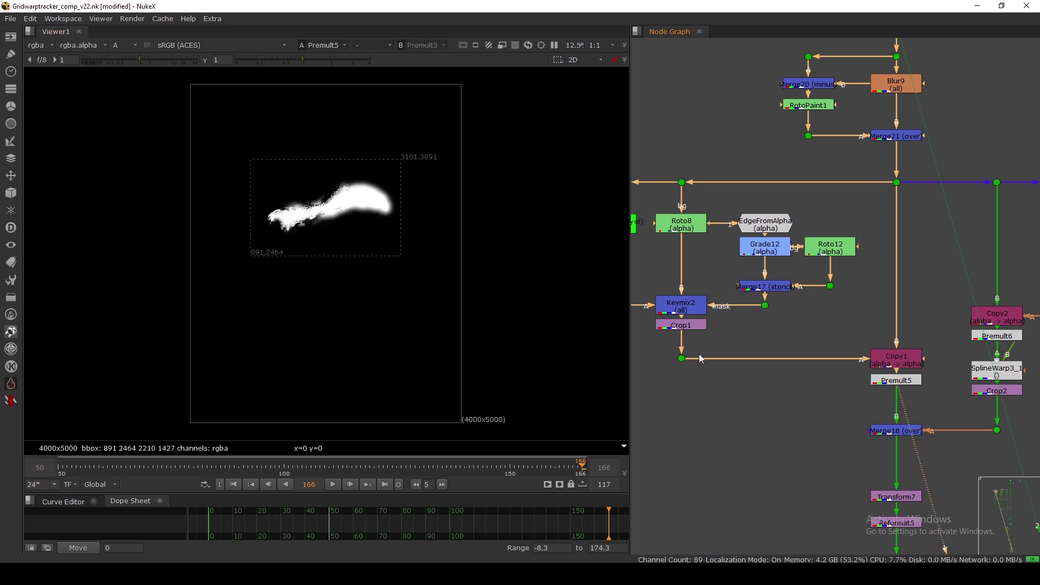
{"action": "key", "text": "a"}
{"action": "scroll", "coordinate": [343, 209], "scroll_direction": "up", "scroll_amount": 4}
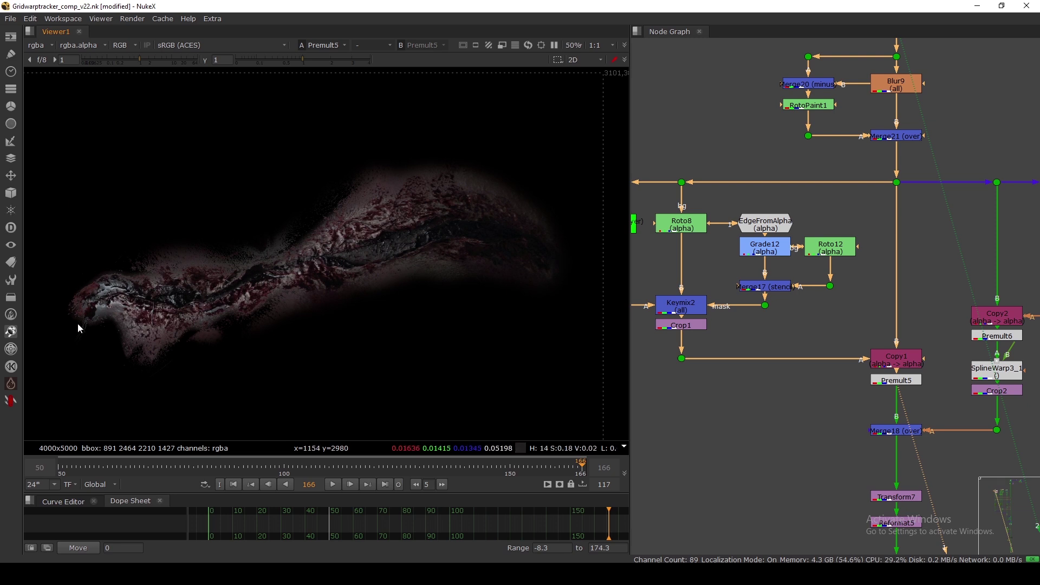
Select Keyer3 and open Roto8 to review the key and the roto shape around the wound
{"action": "middle_click_drag", "start_coordinate": [664, 266], "coordinate": [750, 295]}
{"action": "left_click_drag", "start_coordinate": [654, 195], "coordinate": [727, 342]}
{"action": "left_click_drag", "start_coordinate": [713, 264], "coordinate": [706, 260]}
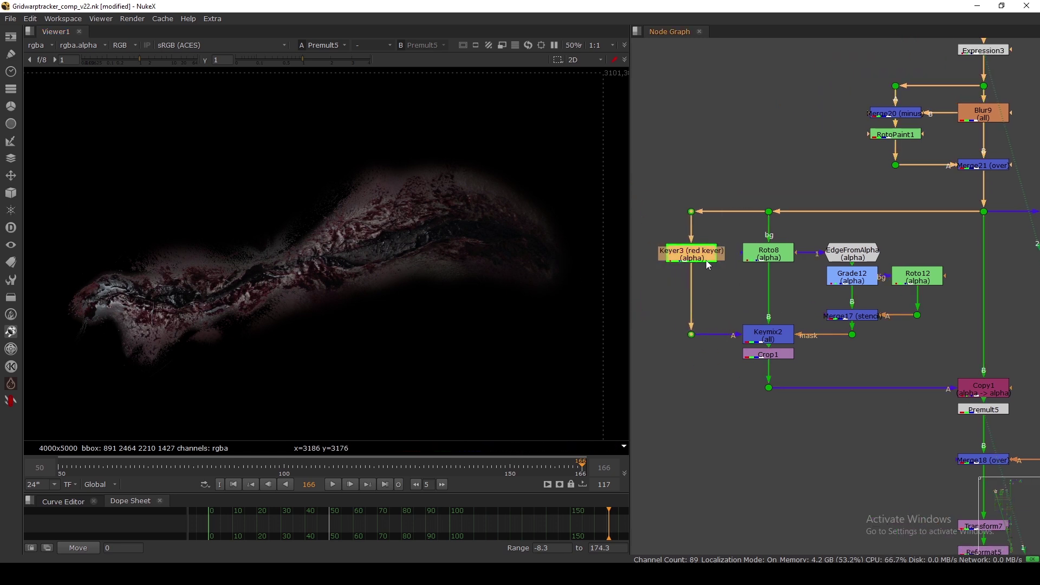
{"action": "left_click", "coordinate": [744, 297]}
{"action": "double_click", "coordinate": [779, 259]}
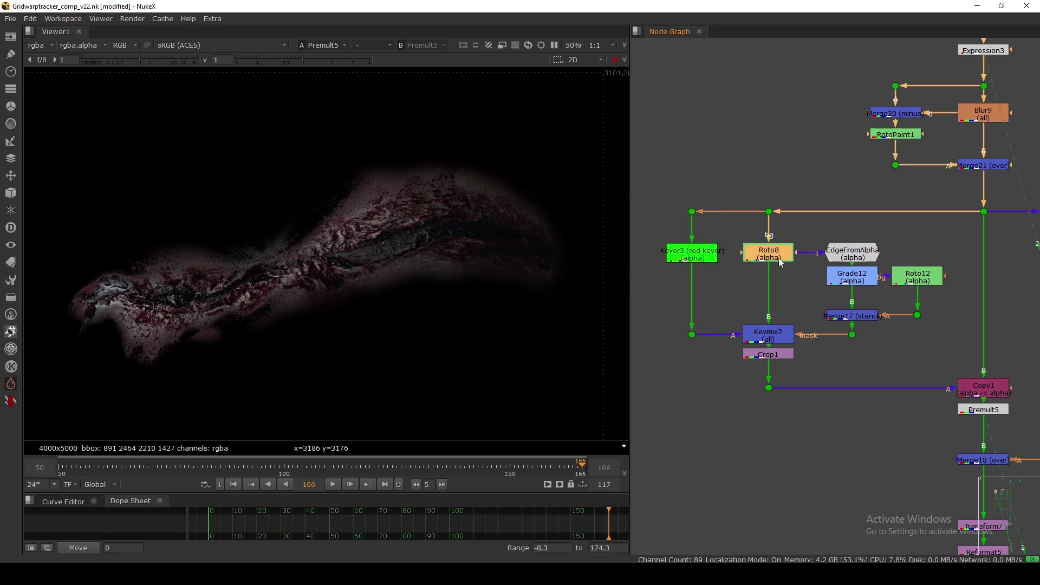
{"action": "left_click", "coordinate": [704, 429]}
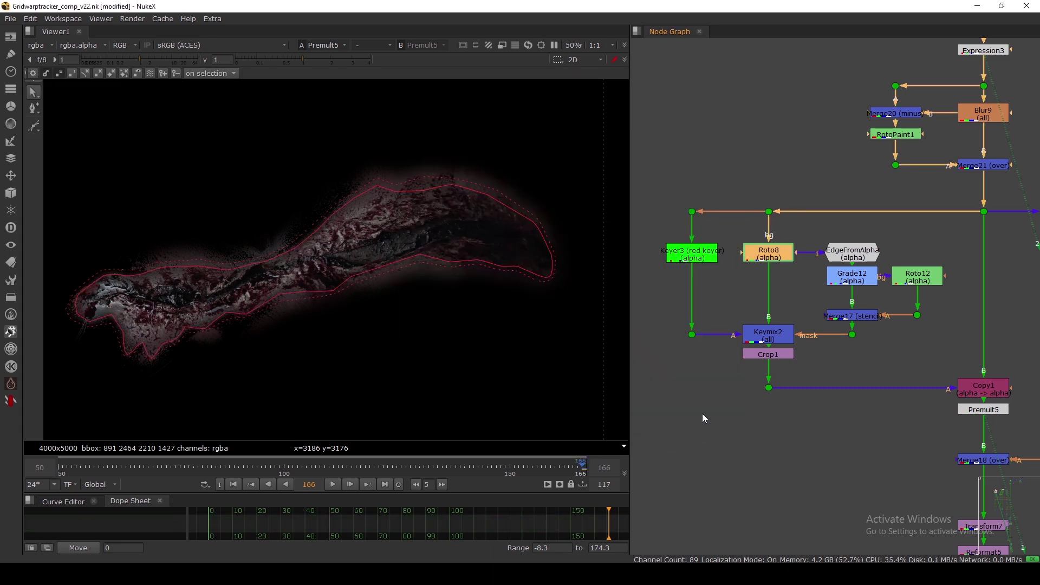
Examine the second wound branch feeding Copy2 and select its red keyer, Keyer5
{"action": "scroll", "coordinate": [805, 301], "scroll_direction": "down", "scroll_amount": 2}
{"action": "scroll", "coordinate": [841, 330], "scroll_direction": "down", "scroll_amount": 2}
{"action": "scroll", "coordinate": [743, 302], "scroll_direction": "up", "scroll_amount": 5}
{"action": "middle_click_drag", "start_coordinate": [826, 327], "coordinate": [802, 329]}
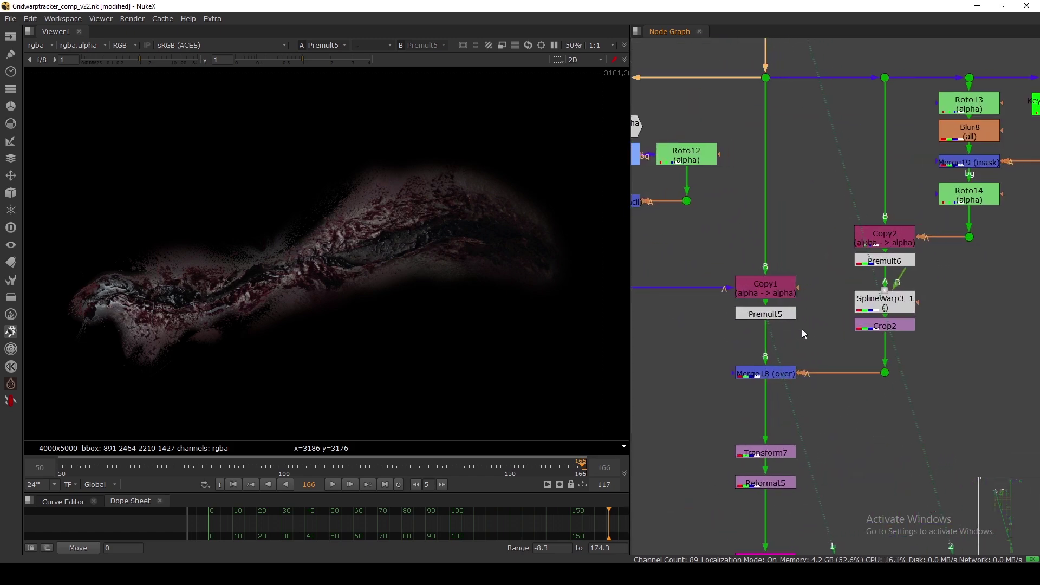
{"action": "middle_click_drag", "start_coordinate": [866, 337], "coordinate": [839, 378]}
{"action": "left_click", "coordinate": [906, 263]}
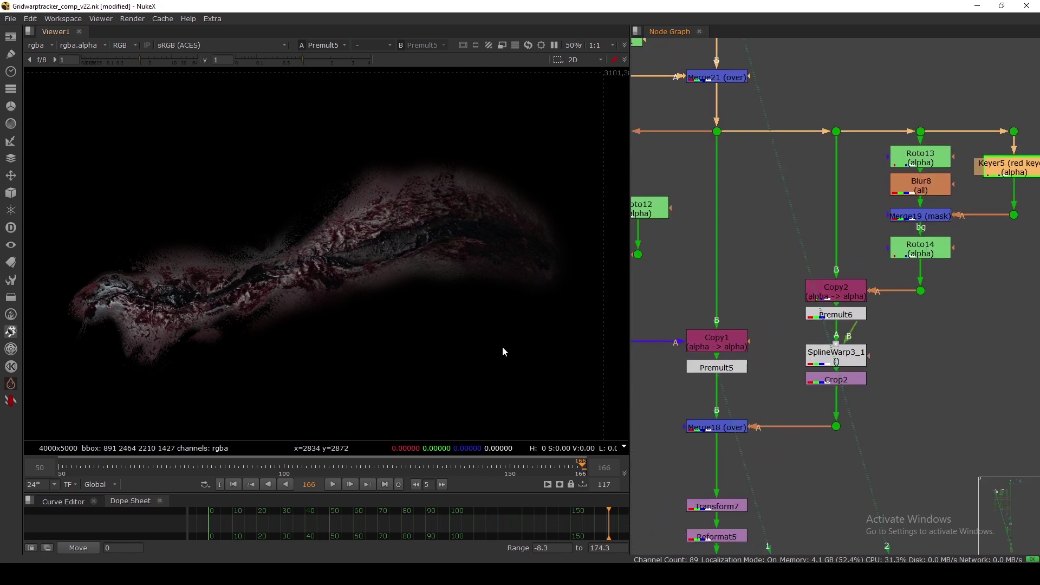
{"action": "scroll", "coordinate": [324, 325], "scroll_direction": "down", "scroll_amount": 1}
Display the Dot below Merge21 to view the retouched face photo with the wound and blood drip
{"action": "left_click_drag", "start_coordinate": [746, 183], "coordinate": [680, 100]}
{"action": "key", "text": "1"}
{"action": "middle_click_drag", "start_coordinate": [702, 252], "coordinate": [736, 243]}
{"action": "middle_click_drag", "start_coordinate": [242, 353], "coordinate": [295, 326]}
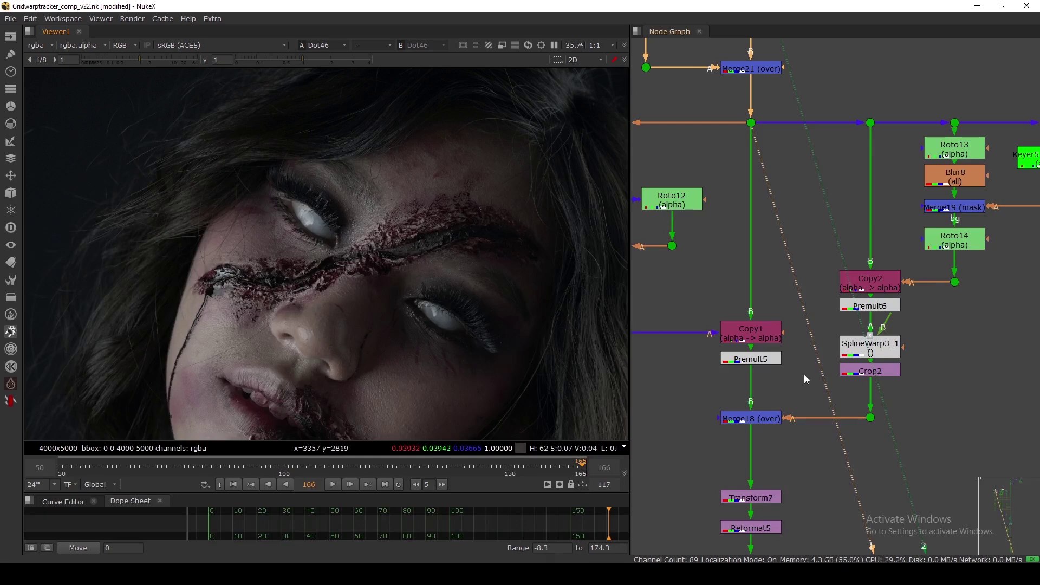
Display Merge18 to review the main wound merged with the warped second branch
{"action": "middle_click_drag", "start_coordinate": [797, 373], "coordinate": [780, 386]}
{"action": "left_click", "coordinate": [749, 429]}
{"action": "key", "text": "1"}
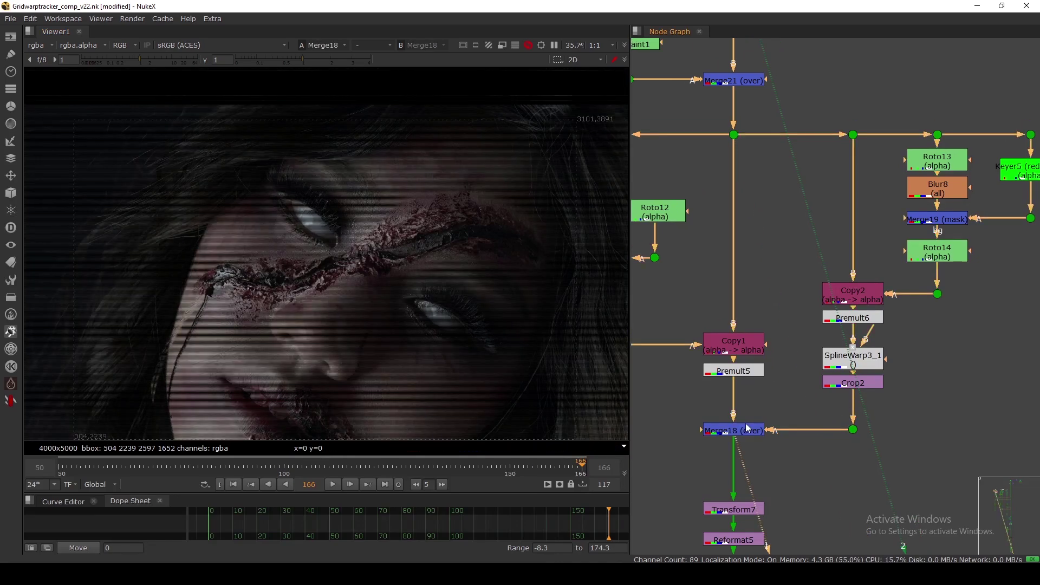
{"action": "scroll", "coordinate": [977, 254], "scroll_direction": "down", "scroll_amount": 2}
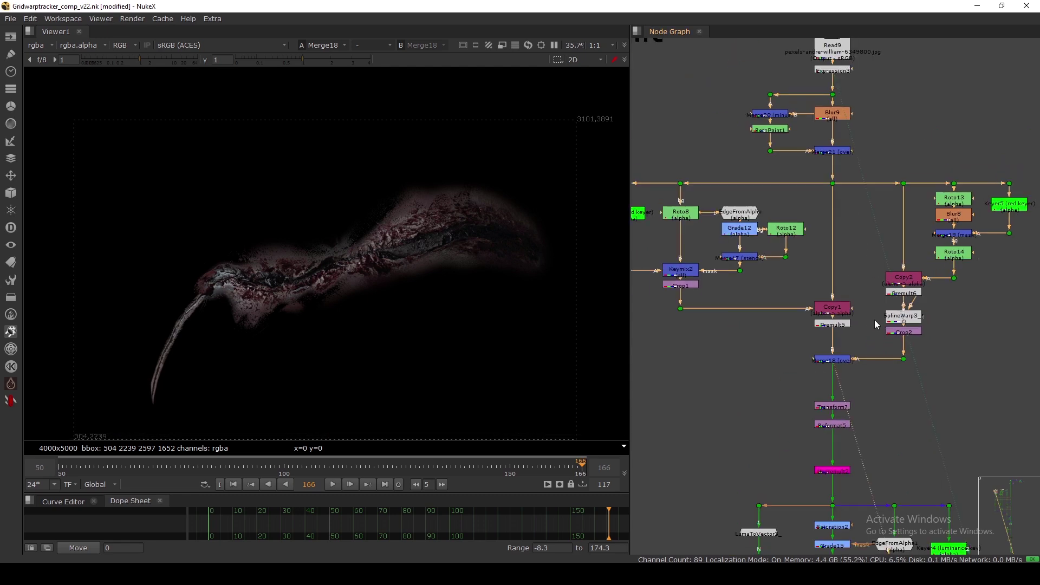
{"action": "key", "text": "a"}
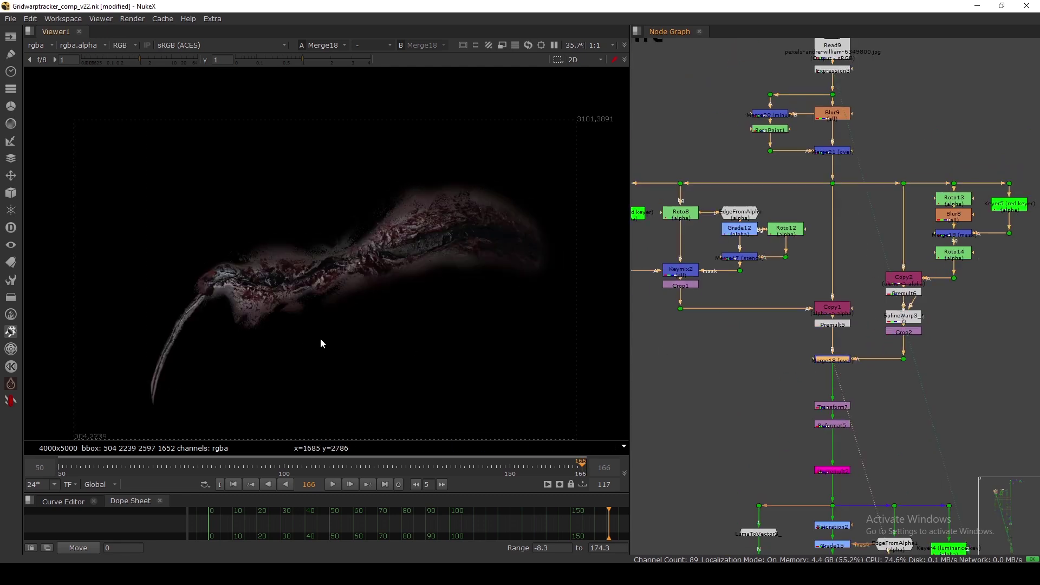
{"action": "key", "text": "a"}
Display Reformat5 and fit the whole frame to see the wound's placement in the 2K_DCP format
{"action": "scroll", "coordinate": [850, 358], "scroll_direction": "down", "scroll_amount": 3}
{"action": "scroll", "coordinate": [850, 358], "scroll_direction": "up", "scroll_amount": 2}
{"action": "left_click", "coordinate": [832, 350]}
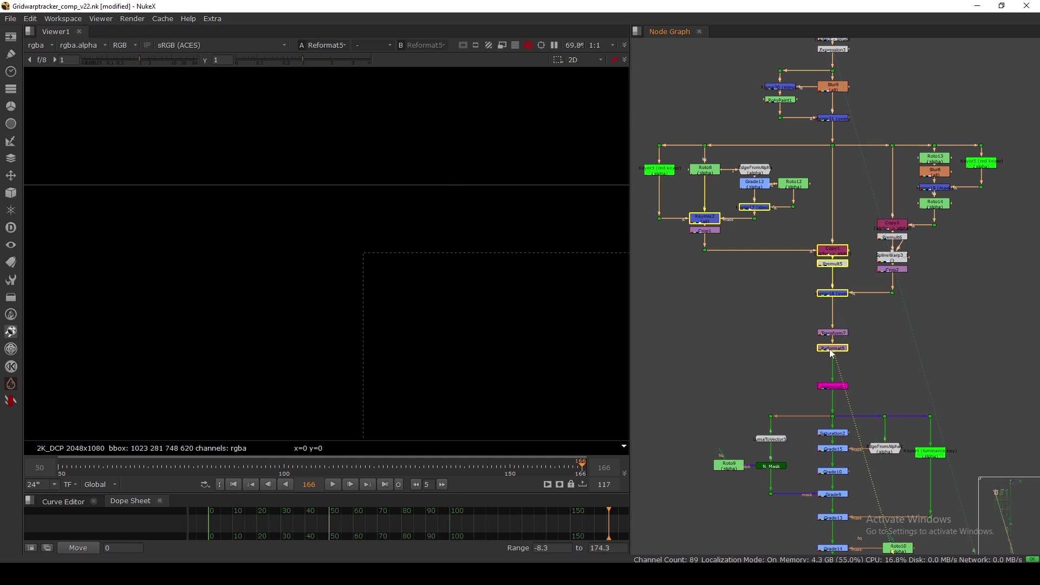
{"action": "key", "text": "1"}
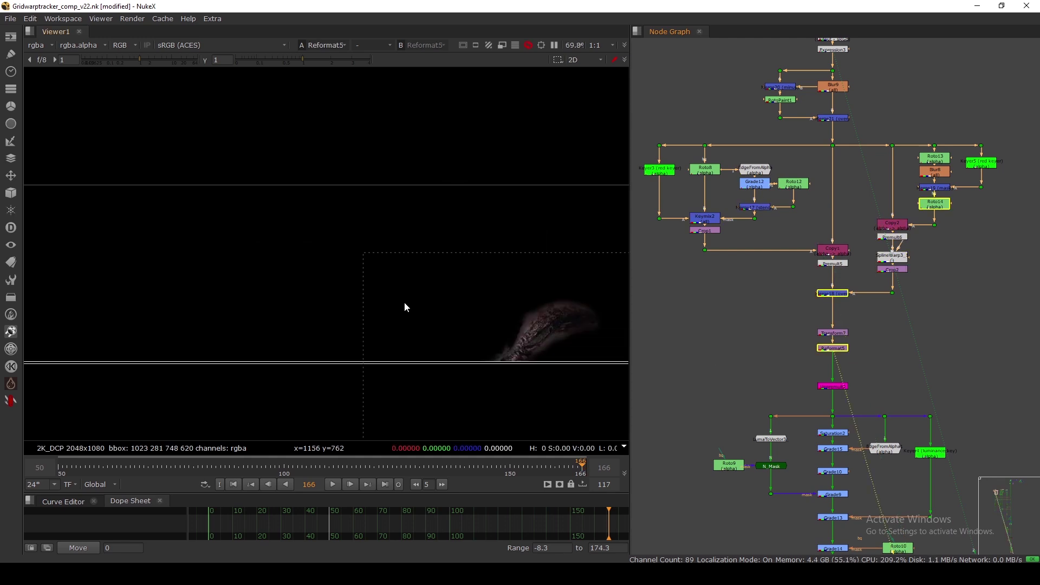
{"action": "key", "text": "f"}
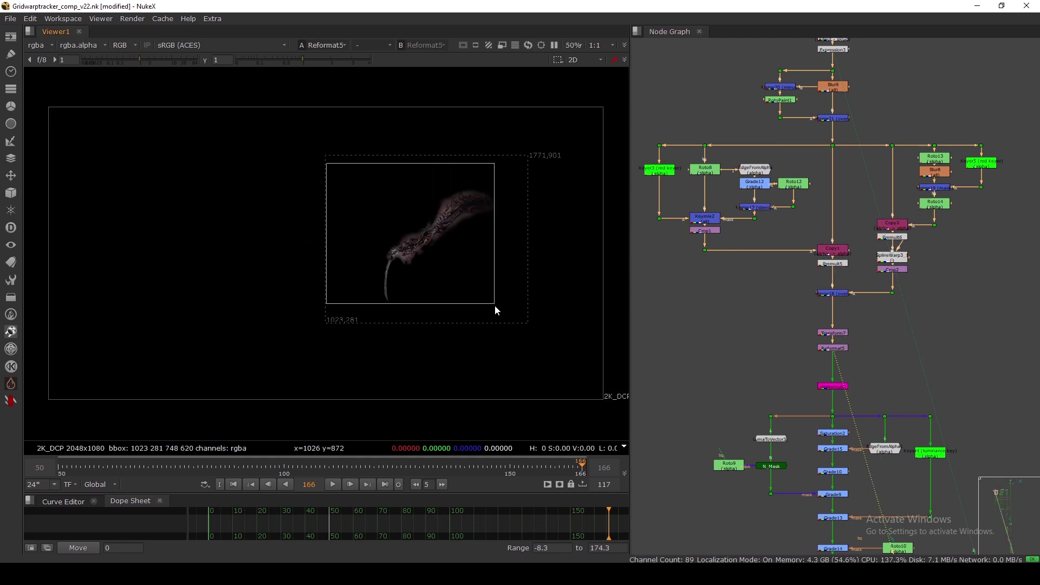
Display Unpremult2 and then LumaToVector3 to view the vector pass generated from the wound
{"action": "scroll", "coordinate": [744, 378], "scroll_direction": "up", "scroll_amount": 2}
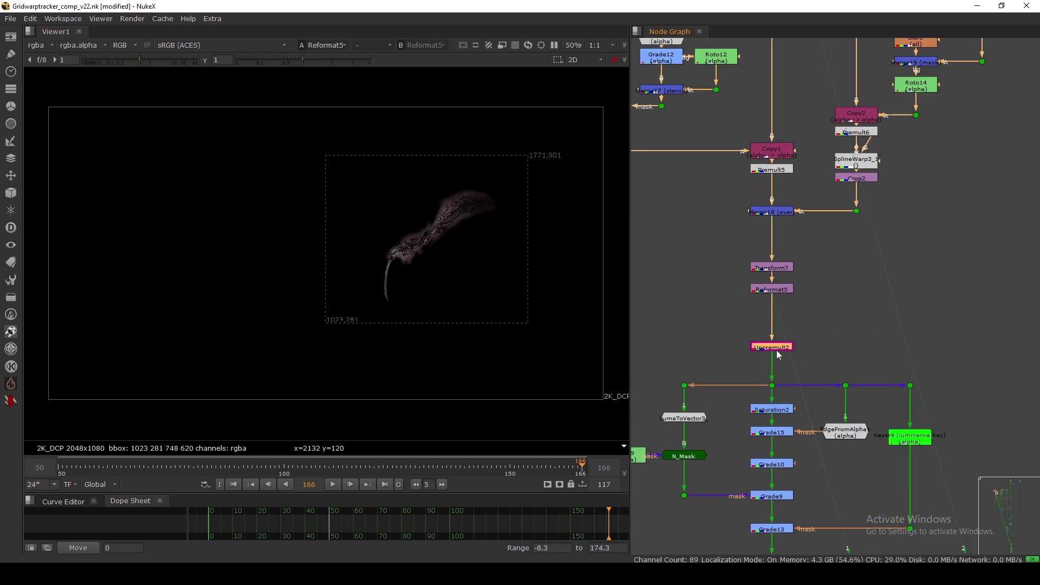
{"action": "key", "text": "1"}
{"action": "middle_click_drag", "start_coordinate": [740, 495], "coordinate": [787, 340]}
{"action": "mouse_move", "coordinate": [789, 458]}
{"action": "middle_mouse_down"}
{"action": "mouse_move", "coordinate": [776, 350]}
{"action": "mouse_move", "coordinate": [763, 425]}
{"action": "middle_mouse_up"}
{"action": "middle_click_drag", "start_coordinate": [750, 273], "coordinate": [771, 329]}
{"action": "scroll", "coordinate": [745, 265], "scroll_direction": "up", "scroll_amount": 4}
{"action": "left_click", "coordinate": [743, 282]}
{"action": "key", "text": "1"}
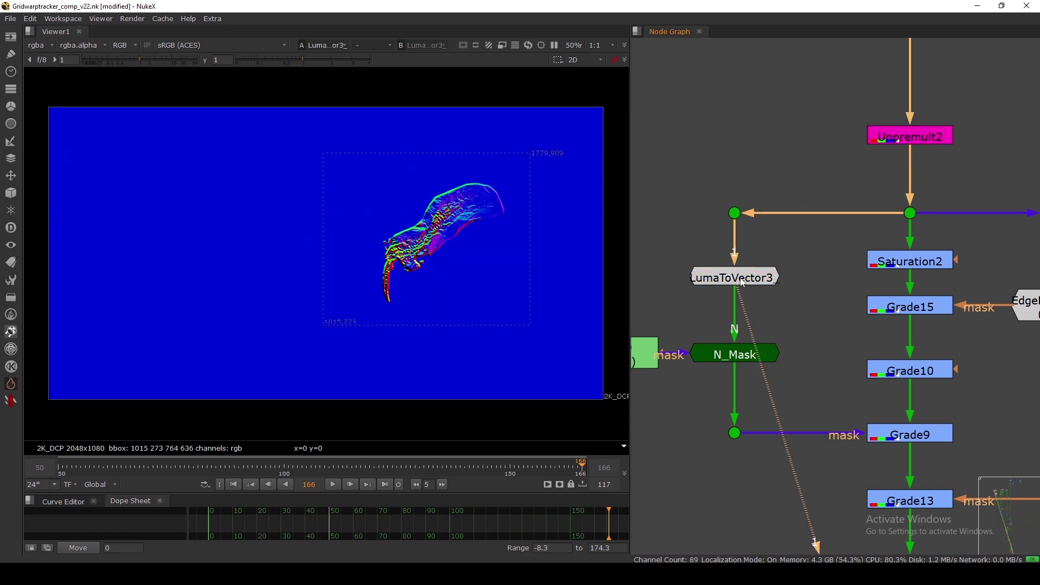
{"action": "middle_click_drag", "start_coordinate": [731, 283], "coordinate": [755, 305]}
{"action": "left_click_drag", "start_coordinate": [754, 304], "coordinate": [755, 300]}
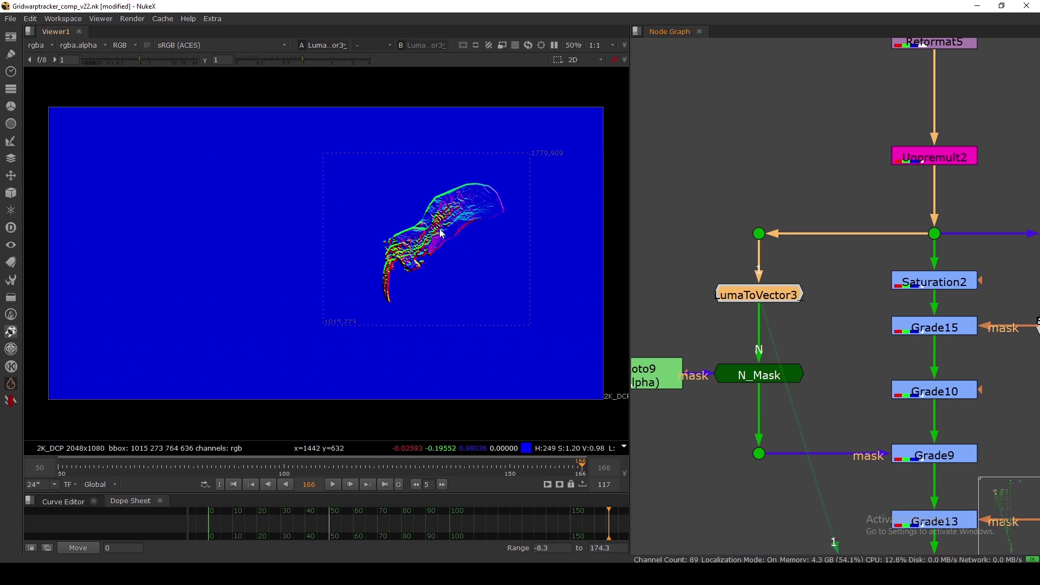
Open the N_Mask properties to review its horizontal, vertical and multiply settings, and close them
{"action": "scroll", "coordinate": [441, 233], "scroll_direction": "up", "scroll_amount": 3}
{"action": "middle_click_drag", "start_coordinate": [759, 370], "coordinate": [834, 347]}
{"action": "left_click_drag", "start_coordinate": [715, 354], "coordinate": [678, 353]}
{"action": "double_click", "coordinate": [819, 359]}
{"action": "left_click_drag", "start_coordinate": [624, 288], "coordinate": [603, 311]}
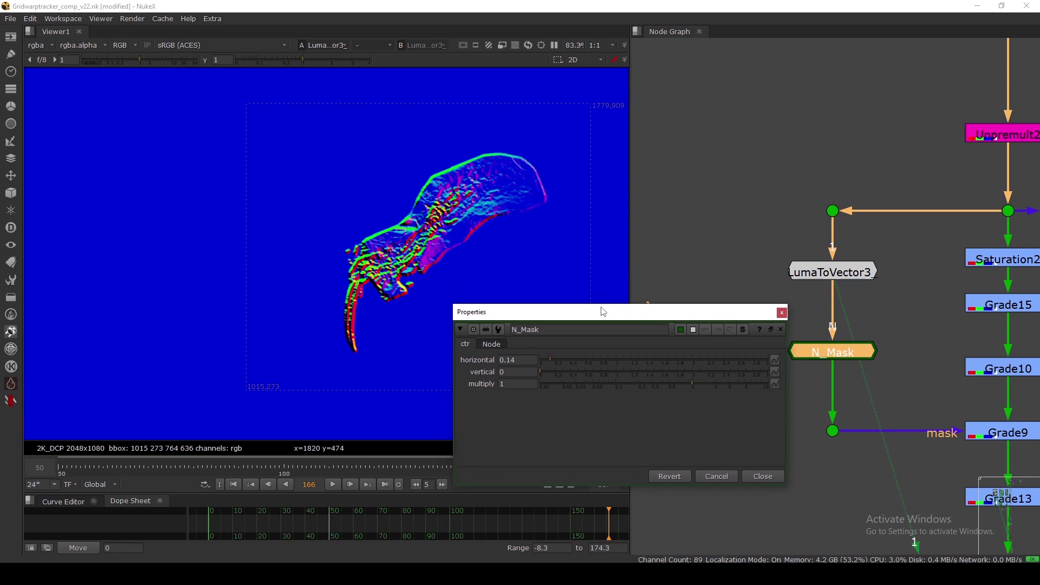
{"action": "left_click", "coordinate": [782, 312]}
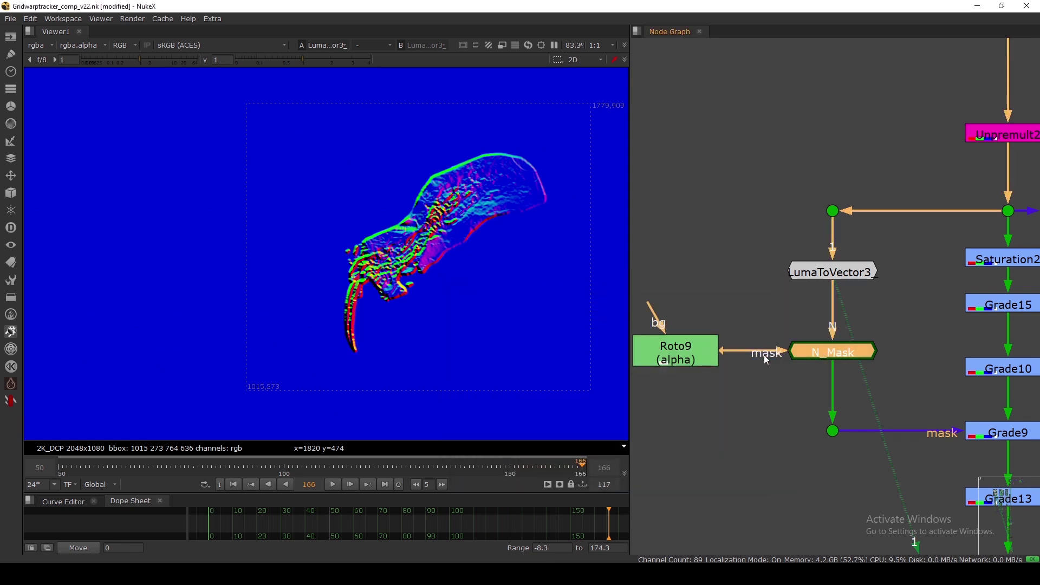
Display the N_Mask alpha and select Roto9, which masks it
{"action": "middle_click_drag", "start_coordinate": [814, 357], "coordinate": [827, 357]}
{"action": "key", "text": "1"}
{"action": "key", "text": "a"}
{"action": "left_click", "coordinate": [687, 354]}
{"action": "left_click_drag", "start_coordinate": [687, 354], "coordinate": [688, 353]}
{"action": "scroll", "coordinate": [718, 363], "scroll_direction": "down", "scroll_amount": 3}
Display the Keyer4 luminance key to view the matte that masks Grade13
{"action": "middle_click_drag", "start_coordinate": [853, 463], "coordinate": [806, 364]}
{"action": "middle_click_drag", "start_coordinate": [871, 314], "coordinate": [809, 349]}
{"action": "left_click", "coordinate": [889, 308]}
{"action": "key", "text": "1"}
{"action": "scroll", "coordinate": [801, 340], "scroll_direction": "down", "scroll_amount": 4}
{"action": "scroll", "coordinate": [811, 353], "scroll_direction": "up", "scroll_amount": 3}
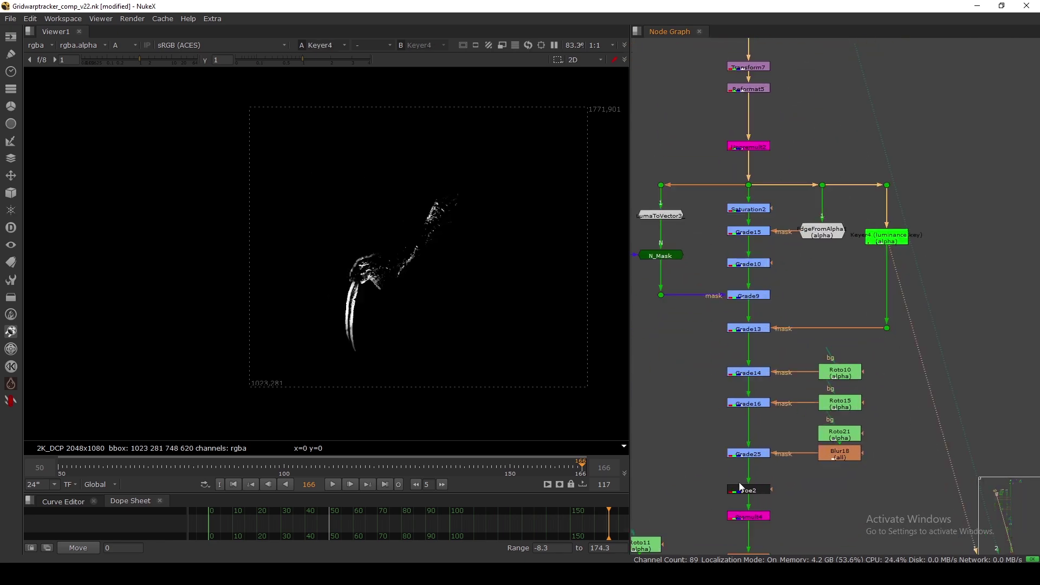
Display Premult4 in colour to view the graded wound
{"action": "middle_click_drag", "start_coordinate": [742, 485], "coordinate": [776, 375]}
{"action": "left_click", "coordinate": [776, 399]}
{"action": "key", "text": "1"}
{"action": "key", "text": "a"}
{"action": "middle_click_drag", "start_coordinate": [776, 261], "coordinate": [777, 302]}
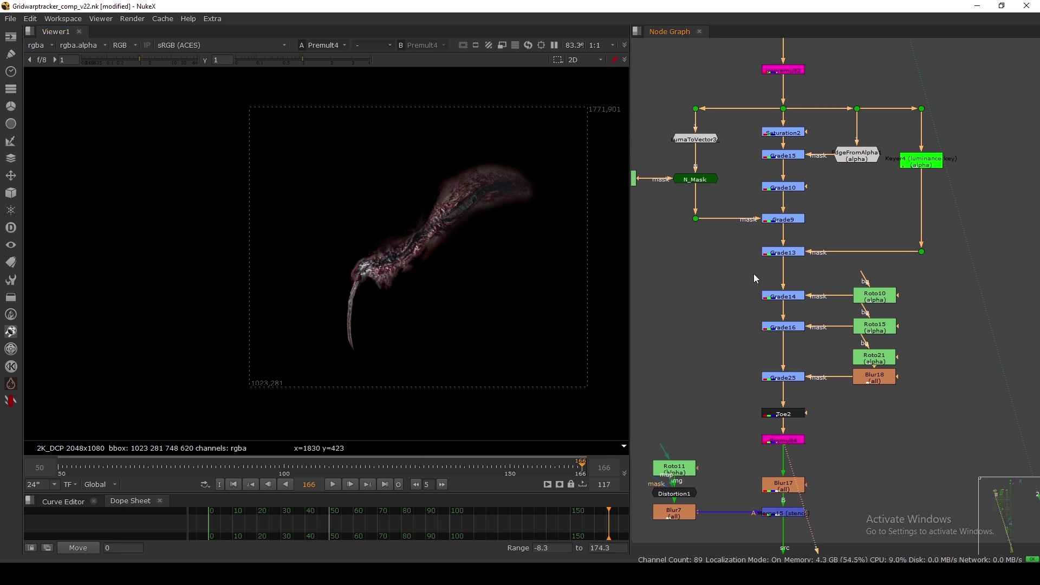
Toggle the colour corrections from Saturation2 down to Toe2 off and on to compare the wound's grading
{"action": "left_click_drag", "start_coordinate": [748, 115], "coordinate": [817, 421]}
{"action": "key", "text": "d"}
{"action": "key", "text": "d"}
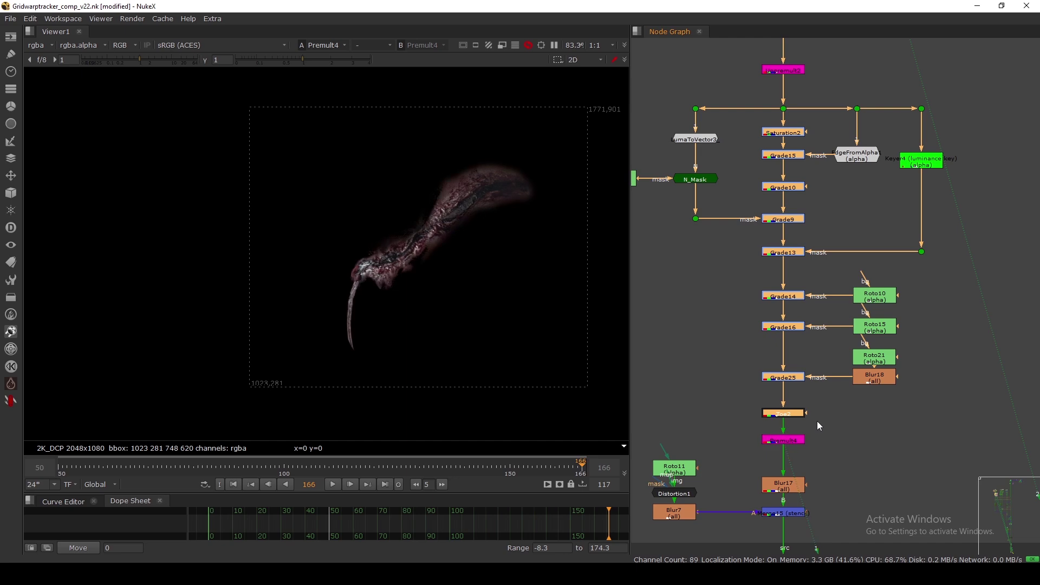
{"action": "key", "text": "d"}
{"action": "key", "text": "d"}
{"action": "left_click", "coordinate": [682, 400]}
{"action": "left_click", "coordinate": [784, 413]}
{"action": "key", "text": "d"}
Display Merge15 and open Roto11 to review the shape stencilled out of the wound
{"action": "scroll", "coordinate": [769, 359], "scroll_direction": "down", "scroll_amount": 2}
{"action": "scroll", "coordinate": [786, 355], "scroll_direction": "up", "scroll_amount": 6}
{"action": "left_click", "coordinate": [858, 374]}
{"action": "key", "text": "1"}
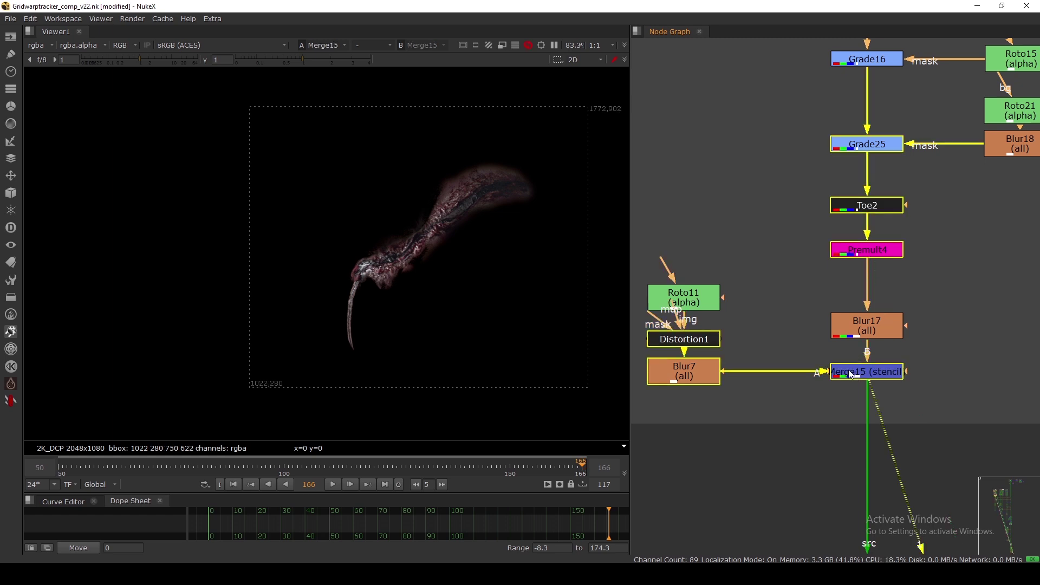
{"action": "scroll", "coordinate": [578, 297], "scroll_direction": "up", "scroll_amount": 3}
{"action": "left_click", "coordinate": [713, 303]}
{"action": "double_click", "coordinate": [713, 301]}
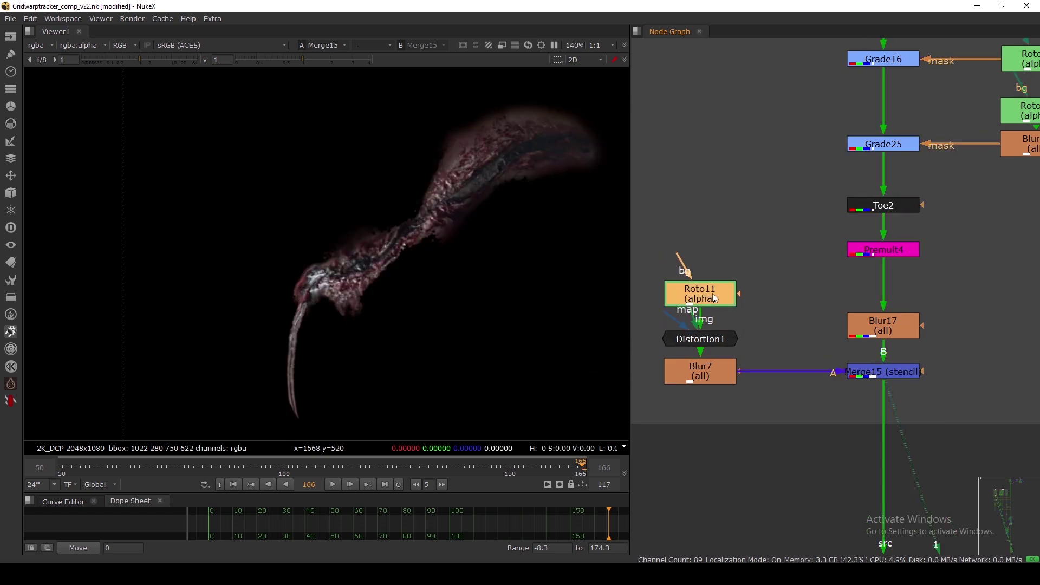
{"action": "left_click", "coordinate": [623, 469]}
Toggle Distortion1 off and on to compare its effect on the stencilled wound edge
{"action": "left_click", "coordinate": [699, 338]}
{"action": "key", "text": "d"}
{"action": "key", "text": "d"}
{"action": "key", "text": "d"}
{"action": "key", "text": "d"}
{"action": "key", "text": "d"}
{"action": "key", "text": "d"}
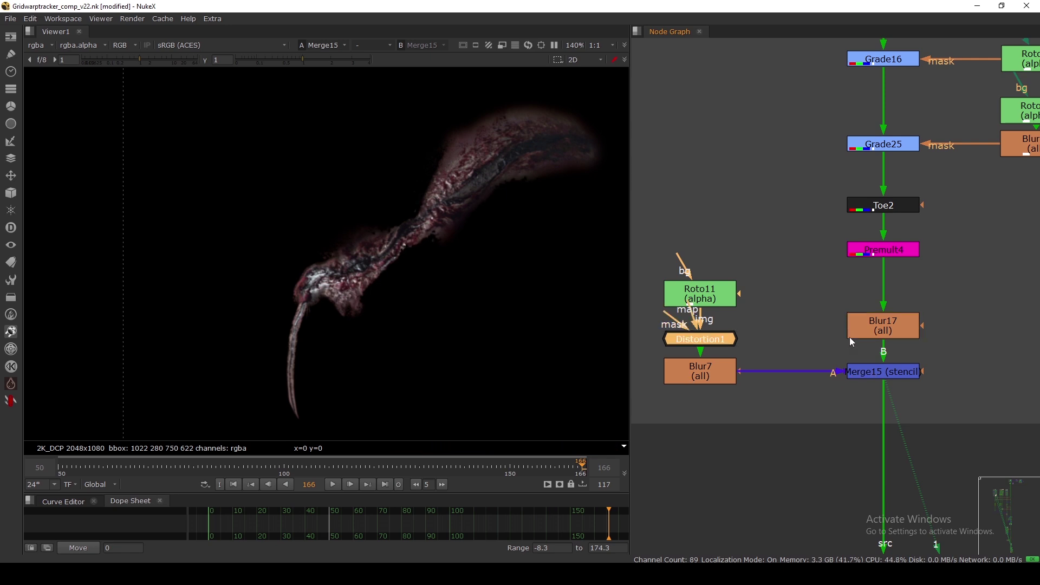
Toggle Blur17 off and on while examining the wound's detail up close
{"action": "left_click", "coordinate": [878, 326]}
{"action": "key", "text": "d"}
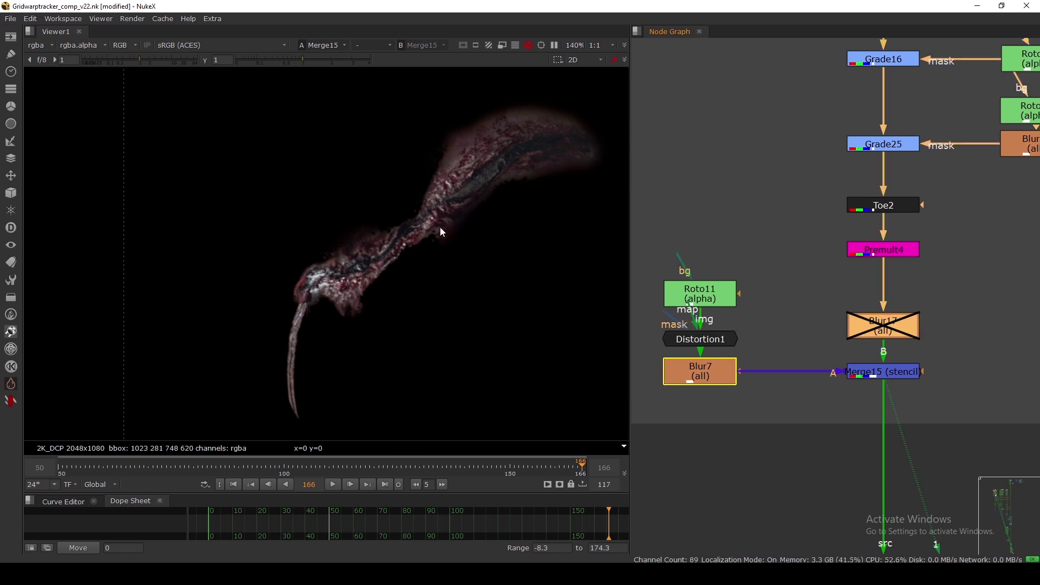
{"action": "key", "text": "d"}
{"action": "scroll", "coordinate": [442, 211], "scroll_direction": "up", "scroll_amount": 5}
{"action": "key", "text": "d"}
{"action": "key", "text": "d"}
{"action": "key", "text": "d"}
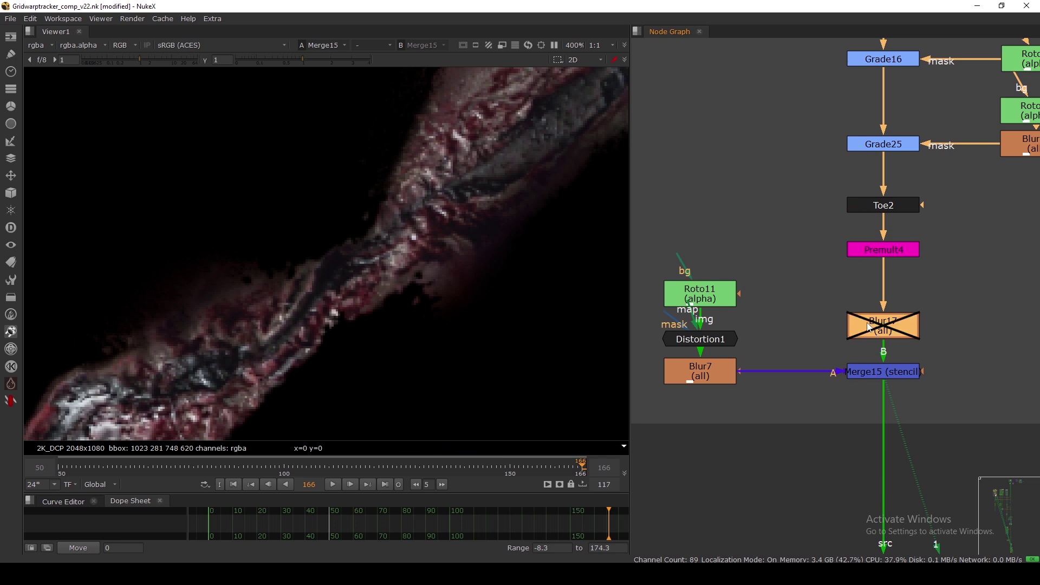
{"action": "key", "text": "d"}
Display the grid warp tracker node to view the tracked wound
{"action": "scroll", "coordinate": [817, 320], "scroll_direction": "down", "scroll_amount": 10}
{"action": "middle_click_drag", "start_coordinate": [801, 343], "coordinate": [773, 336]}
{"action": "scroll", "coordinate": [799, 359], "scroll_direction": "up", "scroll_amount": 7}
{"action": "left_click_drag", "start_coordinate": [768, 322], "coordinate": [764, 320]}
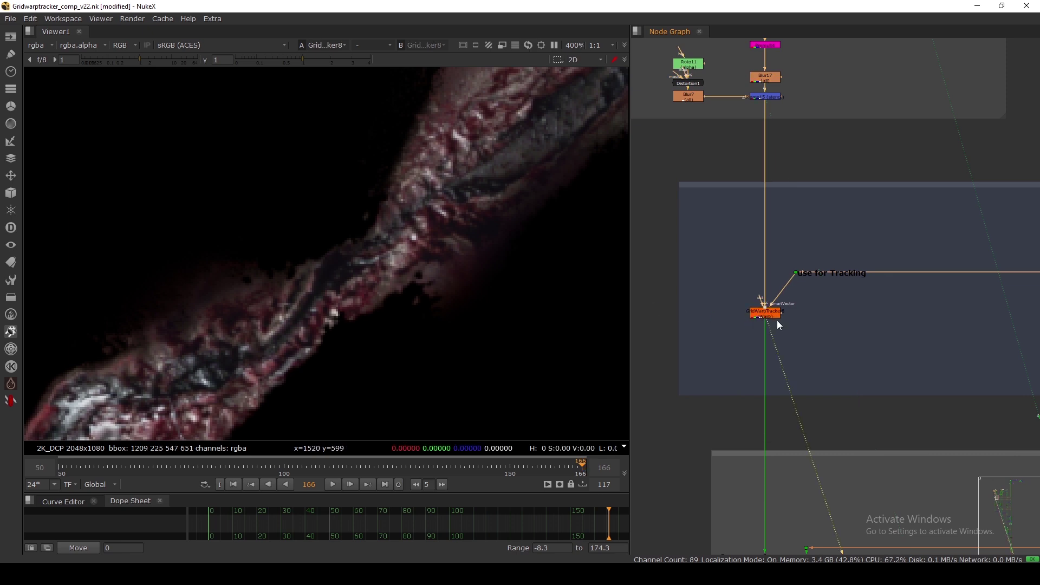
Display the Remove4 background plate and then the SG_Edgeblend1 result on the wound
{"action": "scroll", "coordinate": [777, 320], "scroll_direction": "down", "scroll_amount": 5}
{"action": "scroll", "coordinate": [779, 383], "scroll_direction": "up", "scroll_amount": 7}
{"action": "left_click", "coordinate": [803, 341]}
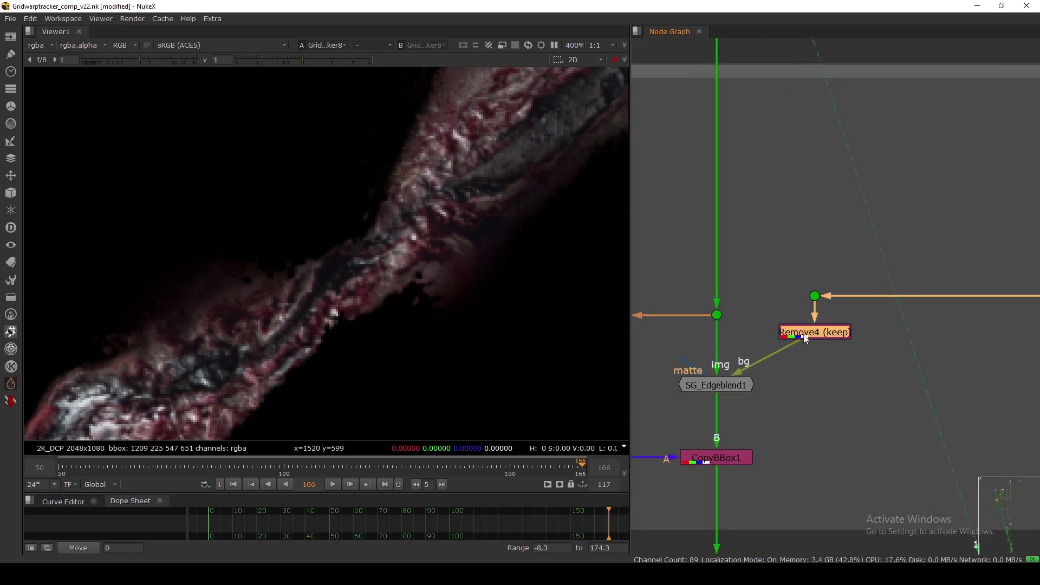
{"action": "key", "text": "1"}
{"action": "key", "text": "f"}
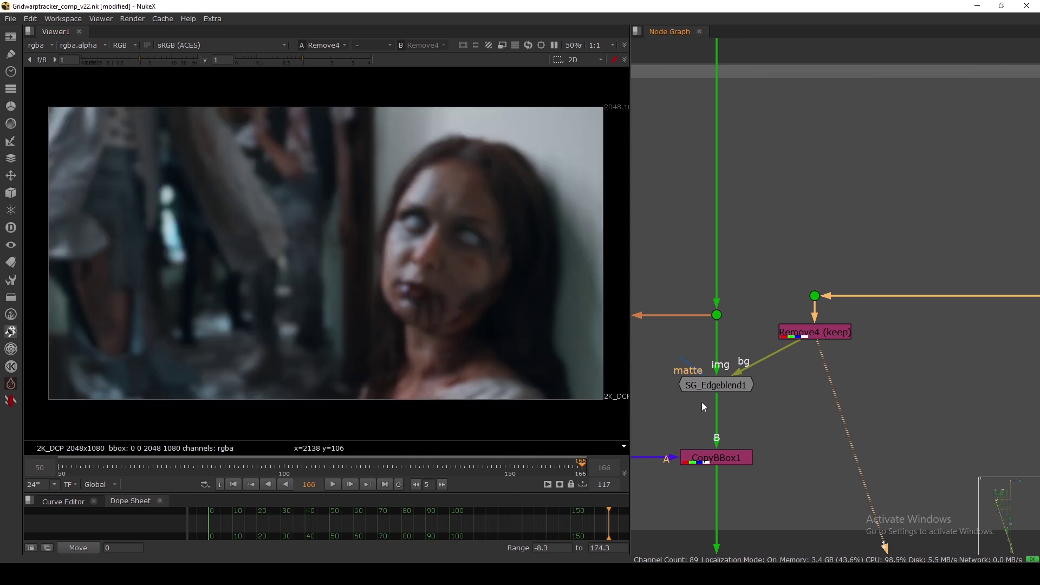
{"action": "left_click", "coordinate": [812, 381]}
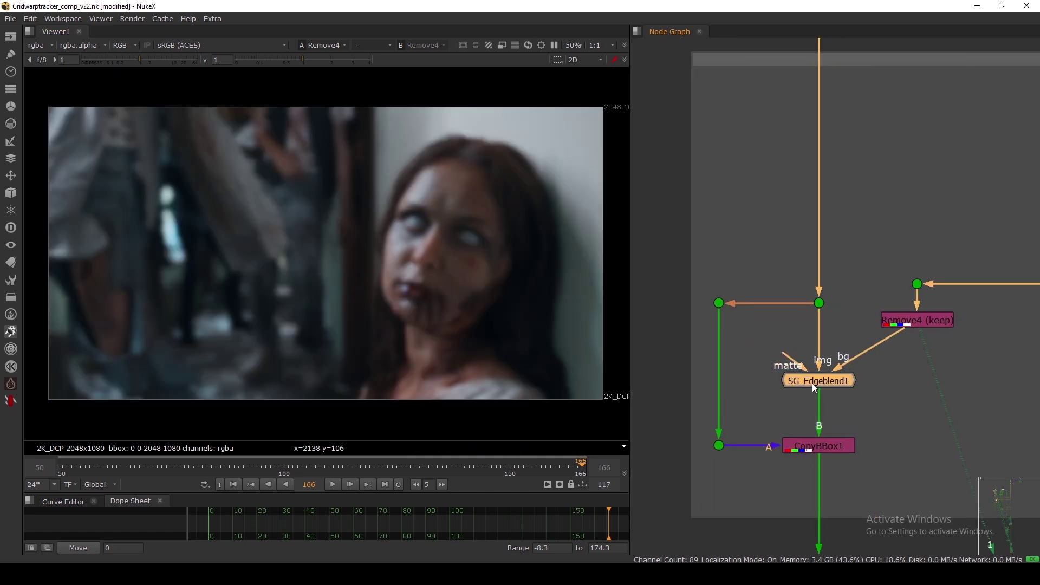
{"action": "key", "text": "1"}
{"action": "scroll", "coordinate": [450, 219], "scroll_direction": "up", "scroll_amount": 5}
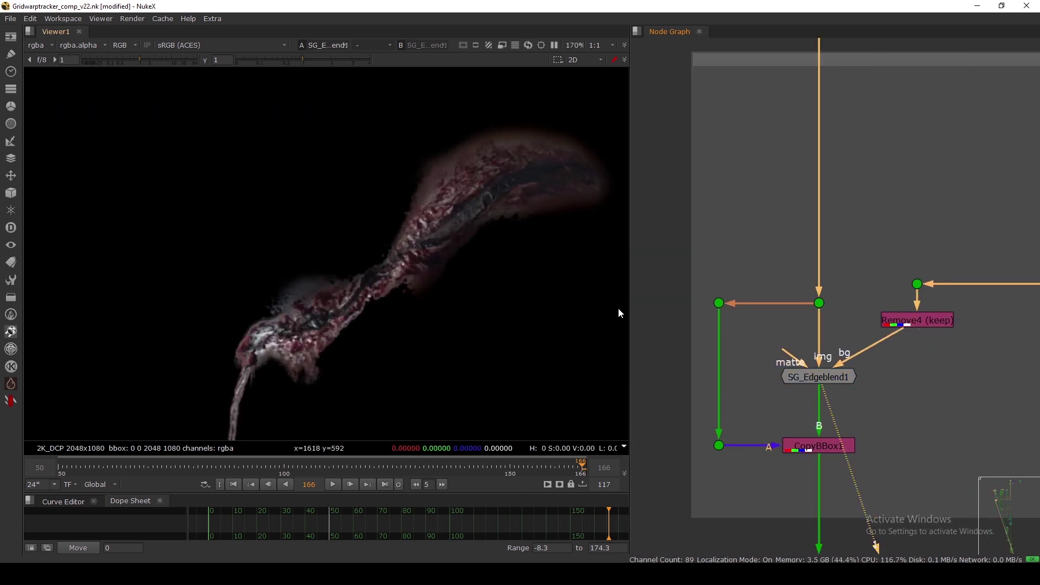
Toggle SG_Edgeblend1 off and on to compare the wound's edge, and check the Remove4 background before re-enabling the node
{"action": "left_click", "coordinate": [813, 375]}
{"action": "key", "text": "d"}
{"action": "key", "text": "d"}
{"action": "key", "text": "d"}
{"action": "key", "text": "d"}
{"action": "key", "text": "d"}
{"action": "key", "text": "d"}
{"action": "key", "text": "d"}
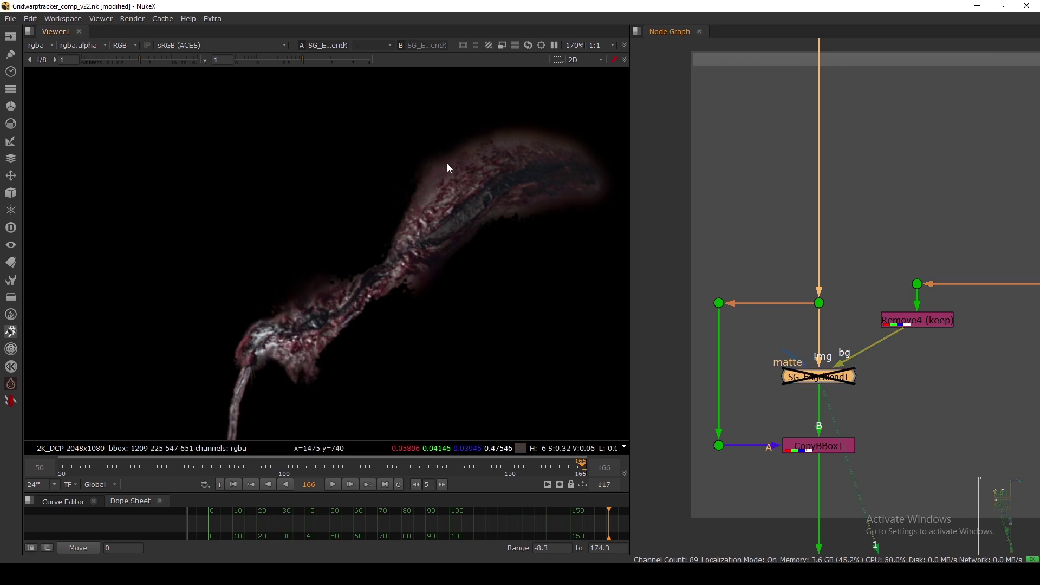
{"action": "left_click", "coordinate": [898, 321]}
{"action": "key", "text": "1"}
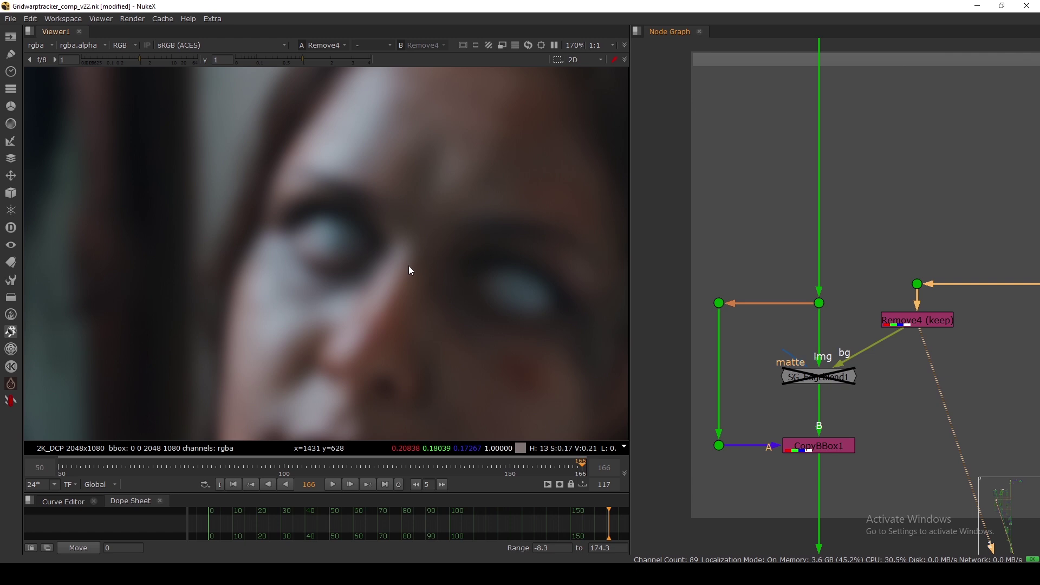
{"action": "left_click", "coordinate": [802, 378]}
{"action": "key", "text": "d"}
Compare the bounding boxes of the CopyBBox1 and SG_Edgeblend1 outputs around the wound
{"action": "left_click", "coordinate": [810, 445]}
{"action": "key", "text": "1"}
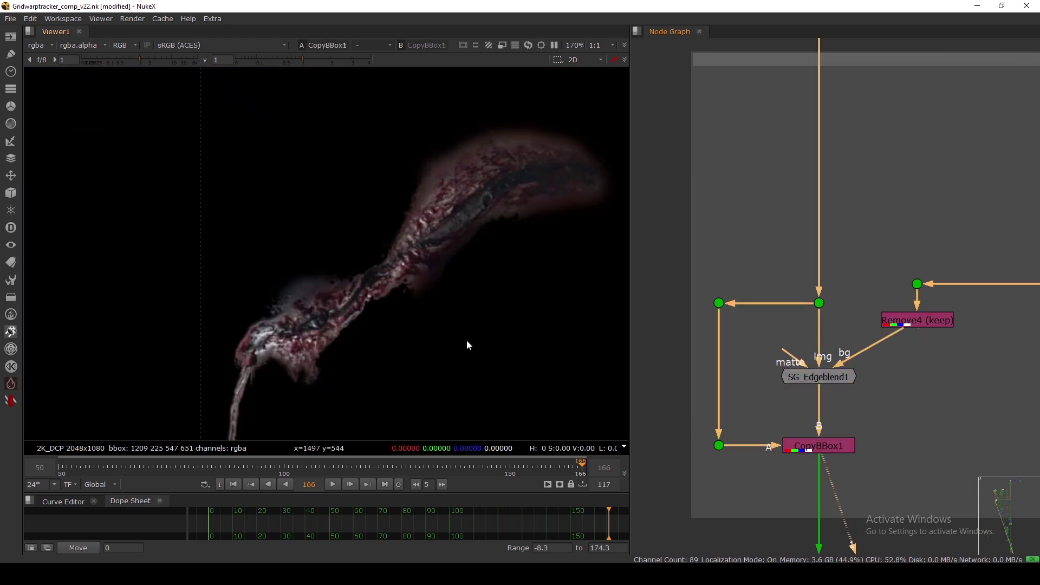
{"action": "scroll", "coordinate": [470, 346], "scroll_direction": "down", "scroll_amount": 8}
{"action": "left_click", "coordinate": [805, 377]}
{"action": "key", "text": "1"}
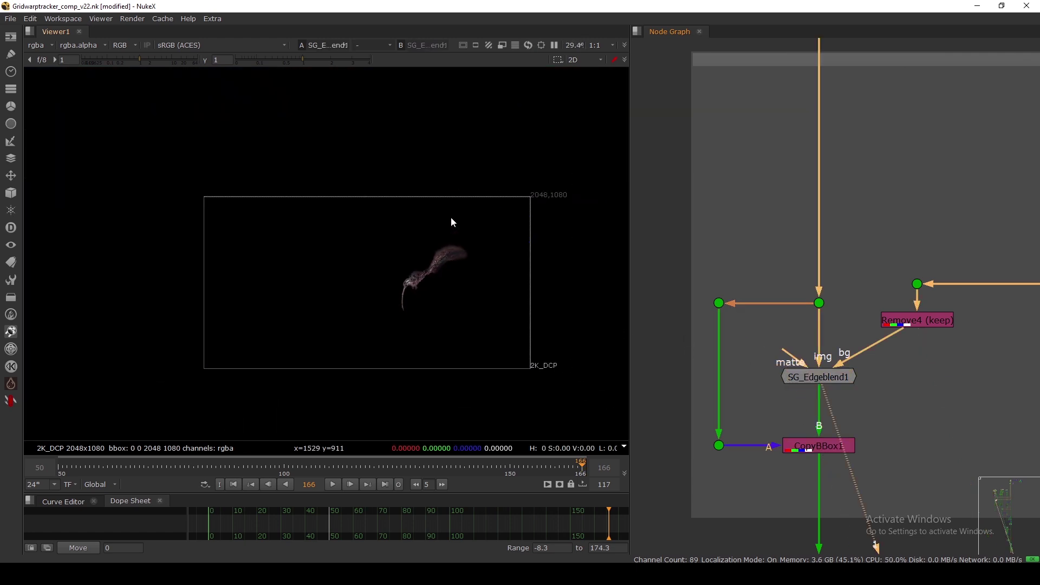
{"action": "left_click", "coordinate": [807, 446]}
{"action": "key", "text": "1"}
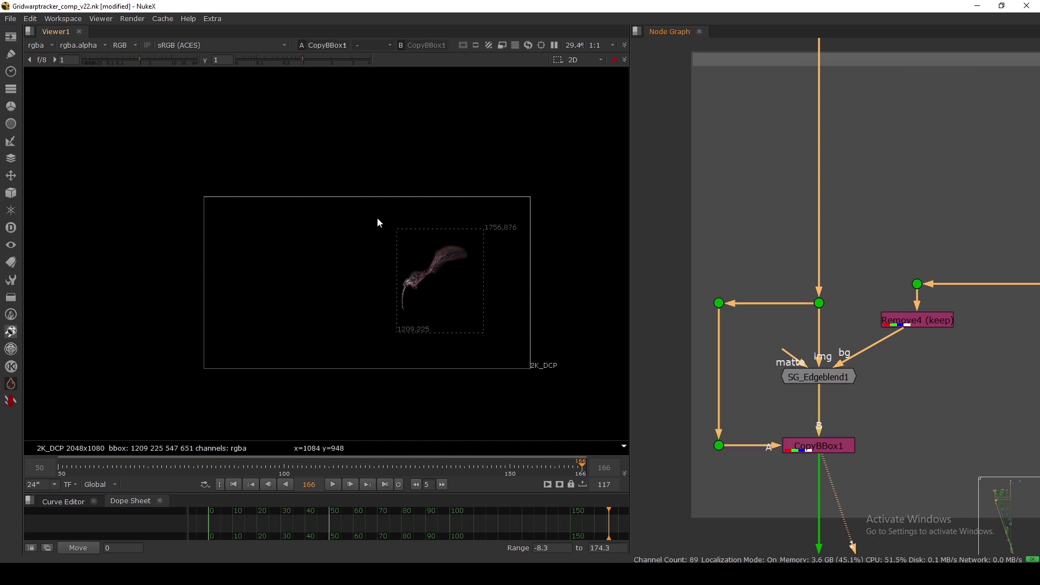
{"action": "left_click_drag", "start_coordinate": [378, 218], "coordinate": [486, 334]}
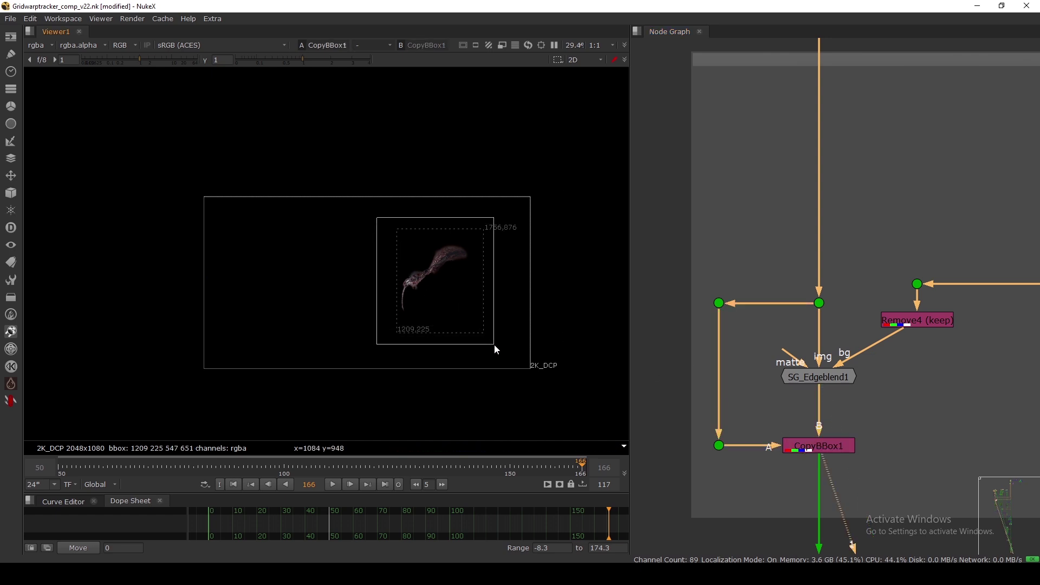
{"action": "scroll", "coordinate": [467, 319], "scroll_direction": "up", "scroll_amount": 3}
{"action": "scroll", "coordinate": [869, 336], "scroll_direction": "down", "scroll_amount": 5}
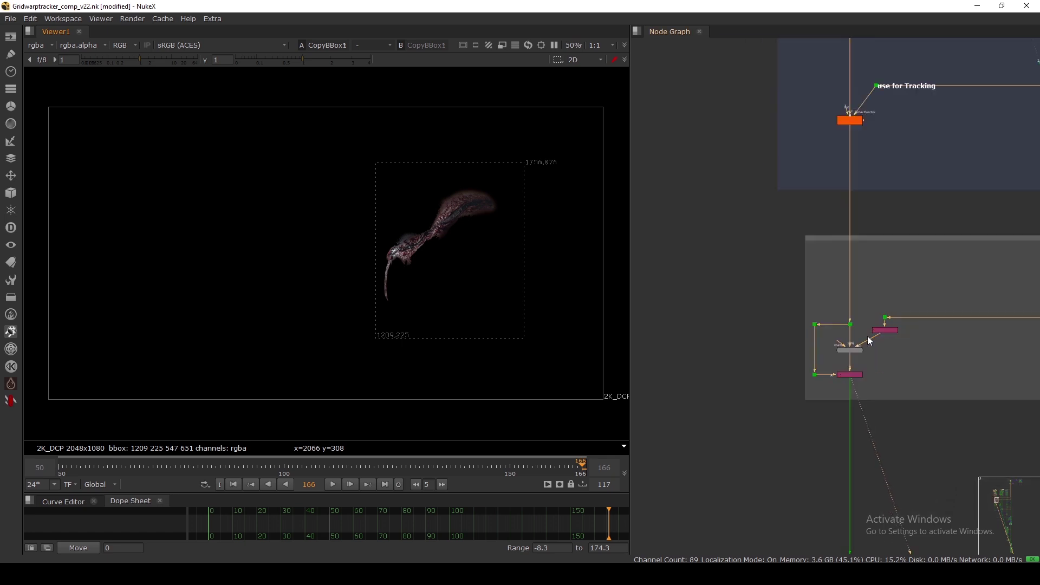
Display the Remove9 output at the end of the MB section
{"action": "scroll", "coordinate": [868, 336], "scroll_direction": "down", "scroll_amount": 6}
{"action": "middle_click_drag", "start_coordinate": [861, 449], "coordinate": [835, 320]}
{"action": "scroll", "coordinate": [835, 320], "scroll_direction": "up", "scroll_amount": 8}
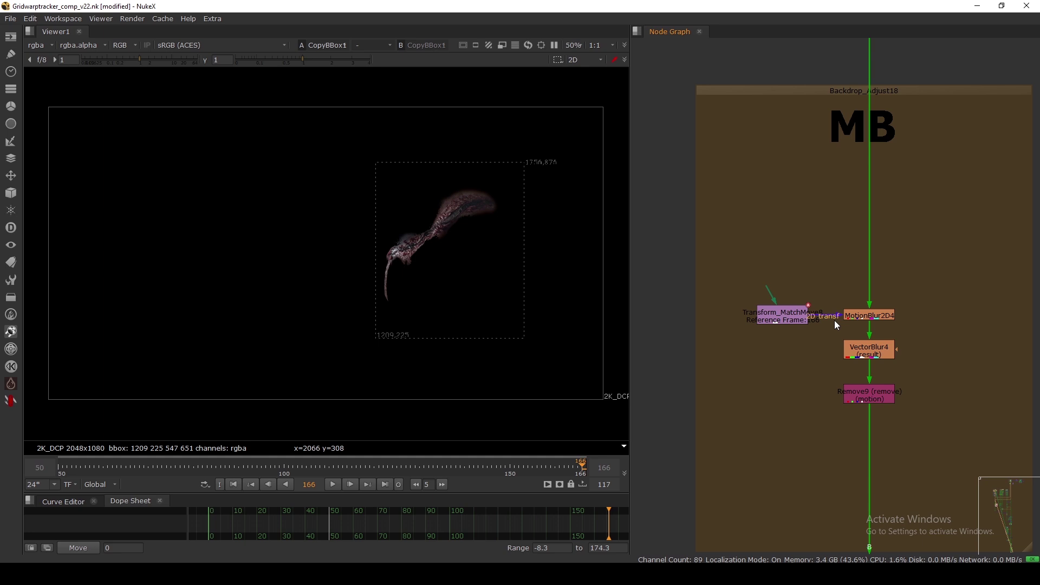
{"action": "left_click", "coordinate": [860, 395]}
{"action": "key", "text": "1"}
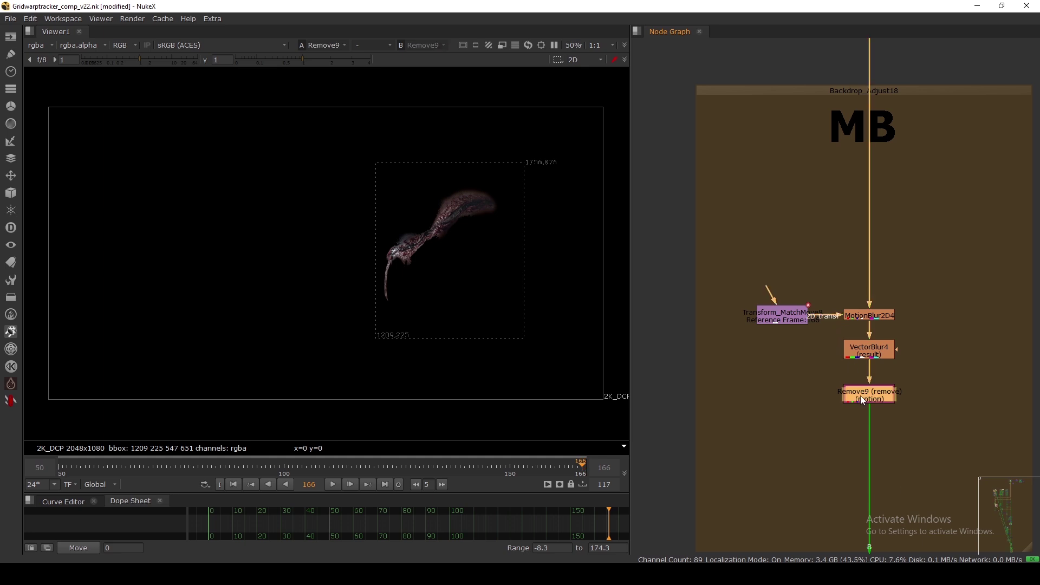
Inspect the Transform_MatchMove8 settings feeding MotionBlur2D4, then close them
{"action": "scroll", "coordinate": [831, 297], "scroll_direction": "down", "scroll_amount": 4}
{"action": "scroll", "coordinate": [831, 297], "scroll_direction": "up", "scroll_amount": 3}
{"action": "left_click_drag", "start_coordinate": [783, 315], "coordinate": [762, 317]}
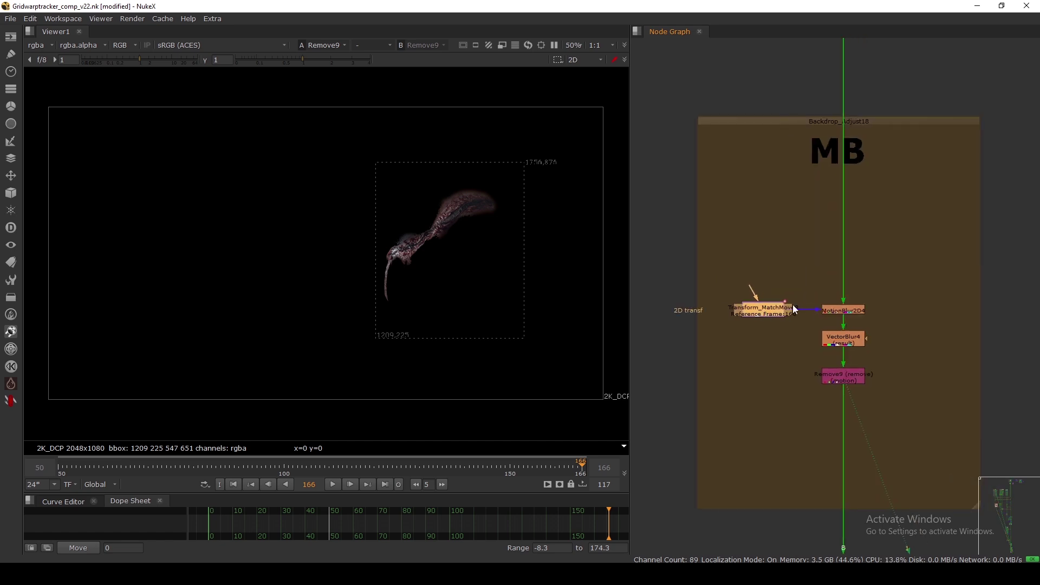
{"action": "double_click", "coordinate": [775, 314]}
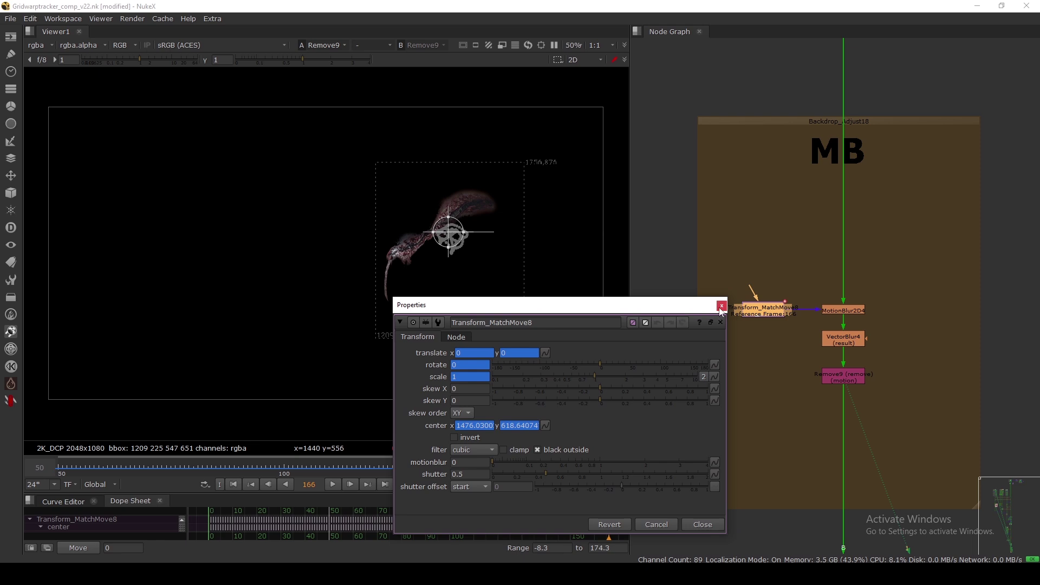
{"action": "left_click", "coordinate": [722, 306]}
Inspect how Shuffle5 routes rgba into the Face_hit layer, then close its properties
{"action": "left_click_drag", "start_coordinate": [899, 270], "coordinate": [806, 414]}
{"action": "scroll", "coordinate": [806, 415], "scroll_direction": "down", "scroll_amount": 8}
{"action": "middle_click_drag", "start_coordinate": [805, 414], "coordinate": [760, 197]}
{"action": "scroll", "coordinate": [780, 307], "scroll_direction": "up", "scroll_amount": 8}
{"action": "left_click_drag", "start_coordinate": [795, 310], "coordinate": [798, 283]}
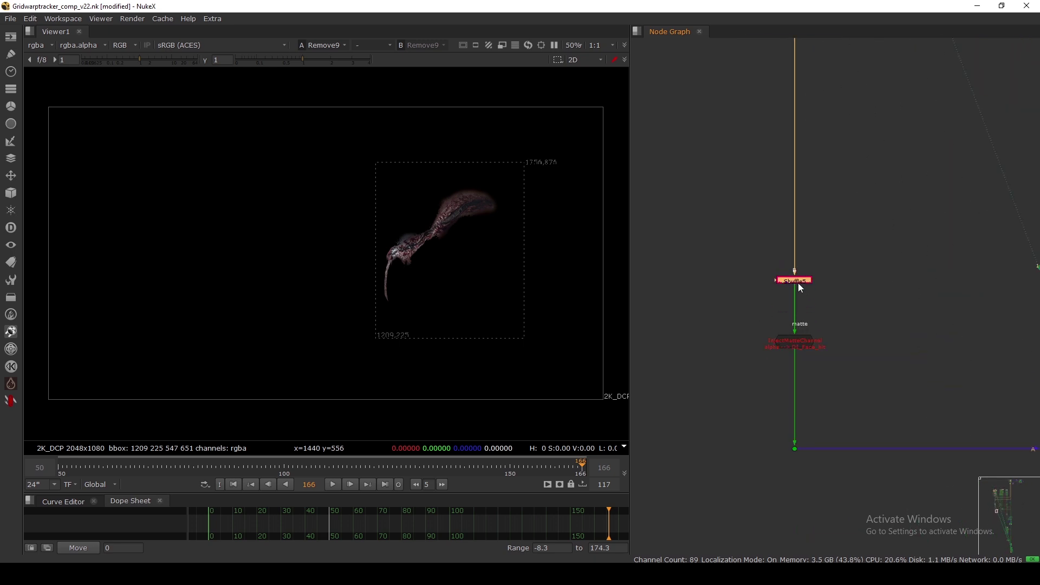
{"action": "scroll", "coordinate": [801, 285], "scroll_direction": "up", "scroll_amount": 2}
{"action": "double_click", "coordinate": [799, 279]}
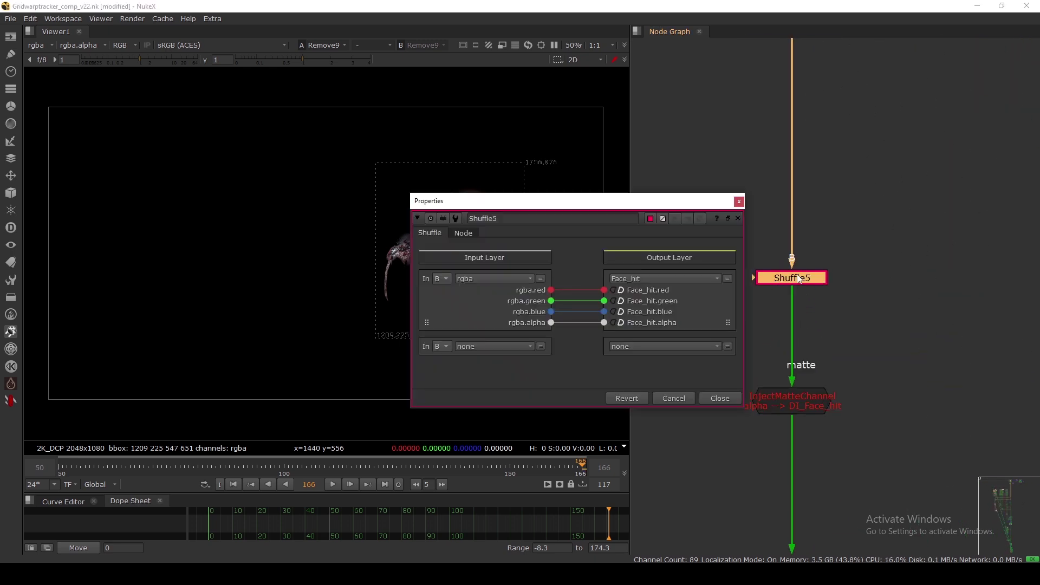
{"action": "left_click", "coordinate": [714, 400]}
Display the Switch1 output in the PRECOMP section and compare it with the rendered Read7 element
{"action": "left_click_drag", "start_coordinate": [726, 374], "coordinate": [860, 423]}
{"action": "scroll", "coordinate": [850, 402], "scroll_direction": "down", "scroll_amount": 8}
{"action": "middle_click_drag", "start_coordinate": [1031, 446], "coordinate": [749, 386]}
{"action": "scroll", "coordinate": [743, 354], "scroll_direction": "up", "scroll_amount": 3}
{"action": "scroll", "coordinate": [811, 381], "scroll_direction": "down", "scroll_amount": 6}
{"action": "middle_click_drag", "start_coordinate": [856, 417], "coordinate": [707, 359]}
{"action": "scroll", "coordinate": [748, 370], "scroll_direction": "up", "scroll_amount": 8}
{"action": "left_click", "coordinate": [772, 431]}
{"action": "key", "text": "1"}
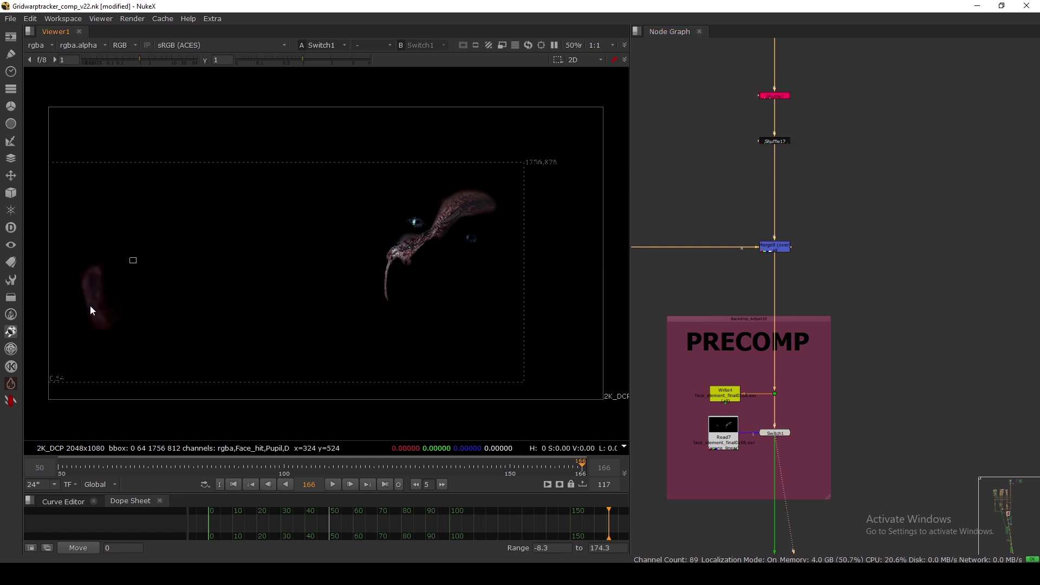
{"action": "key", "text": "1"}
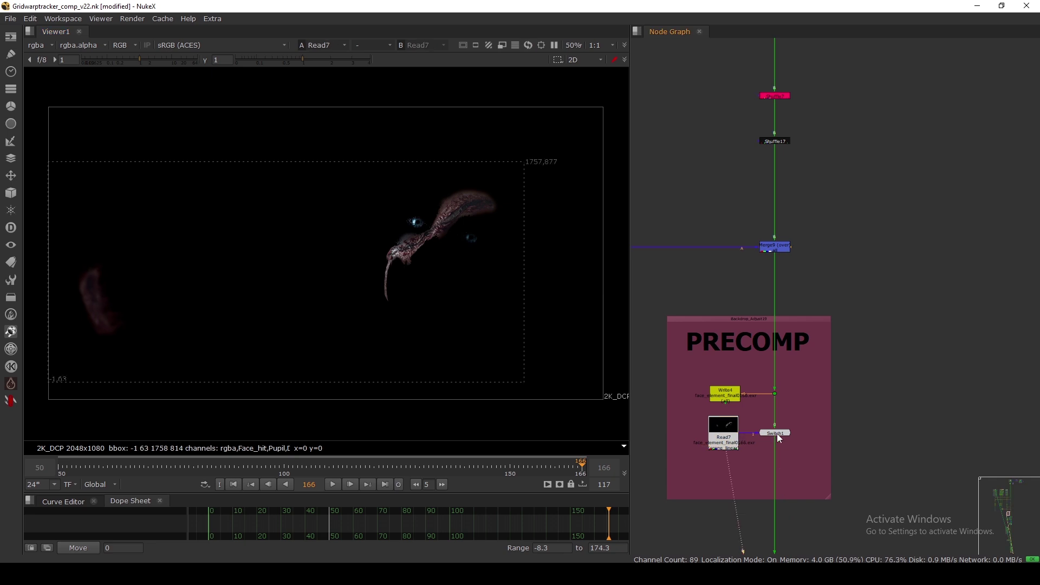
{"action": "scroll", "coordinate": [719, 431], "scroll_direction": "up", "scroll_amount": 3}
{"action": "left_click", "coordinate": [719, 431]}
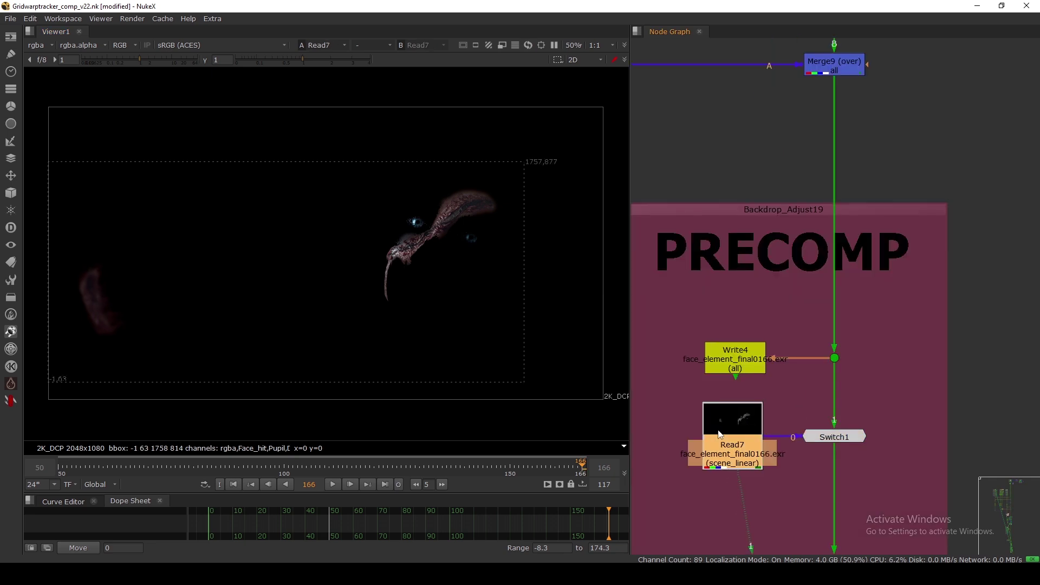
{"action": "left_click", "coordinate": [748, 418]}
Inspect the Write4 render settings for the face_element_final EXR sequence, then close them
{"action": "scroll", "coordinate": [748, 417], "scroll_direction": "down", "scroll_amount": 12}
{"action": "scroll", "coordinate": [748, 418], "scroll_direction": "up", "scroll_amount": 7}
{"action": "scroll", "coordinate": [744, 397], "scroll_direction": "up", "scroll_amount": 3}
{"action": "double_click", "coordinate": [745, 400]}
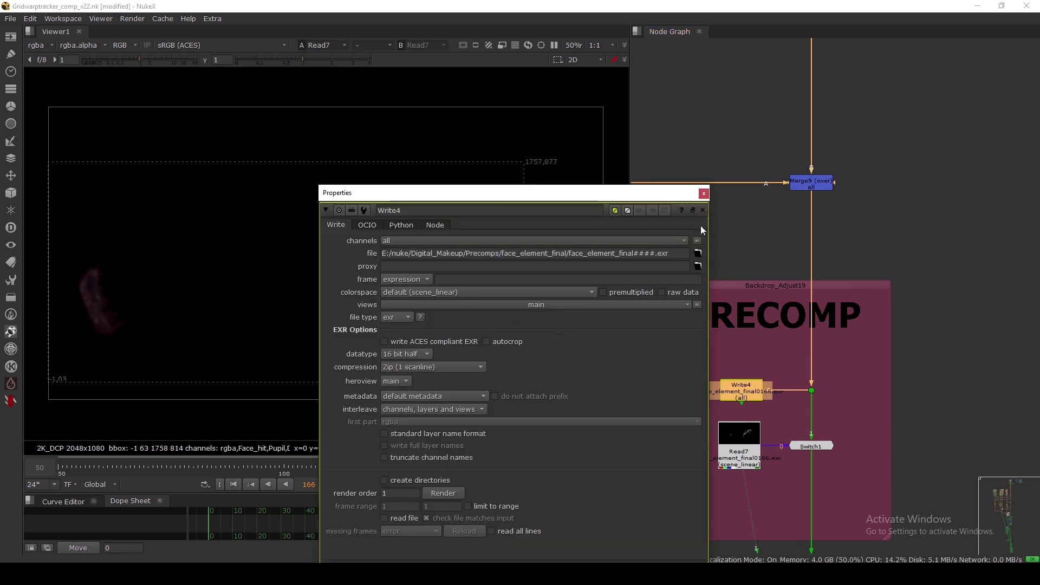
{"action": "left_click", "coordinate": [704, 193]}
Review the channel layers stored in the Read7 precomp, keeping rgba displayed
{"action": "middle_click_drag", "start_coordinate": [744, 411], "coordinate": [758, 335]}
{"action": "left_click", "coordinate": [758, 362]}
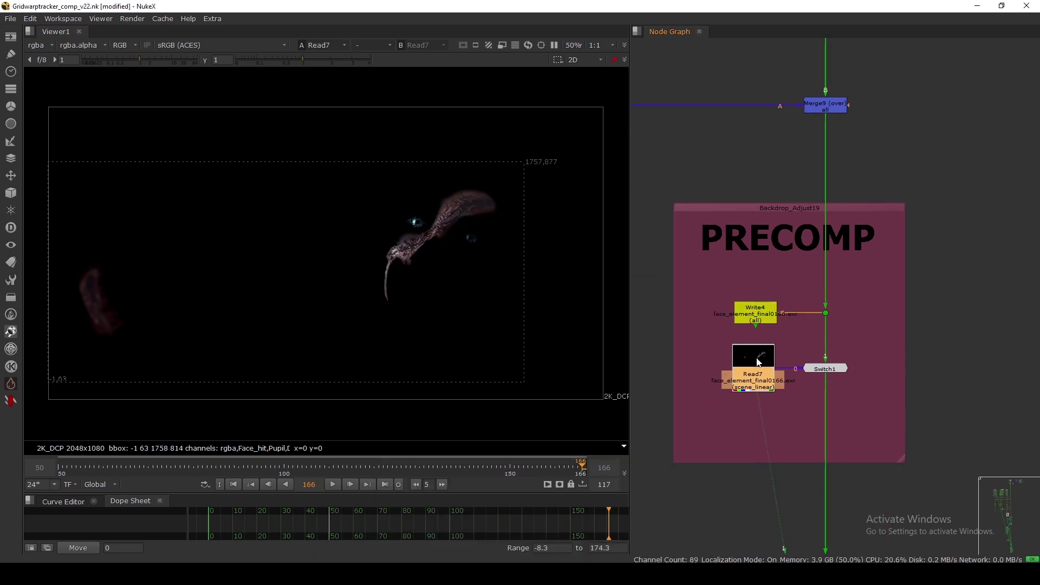
{"action": "left_click", "coordinate": [37, 45]}
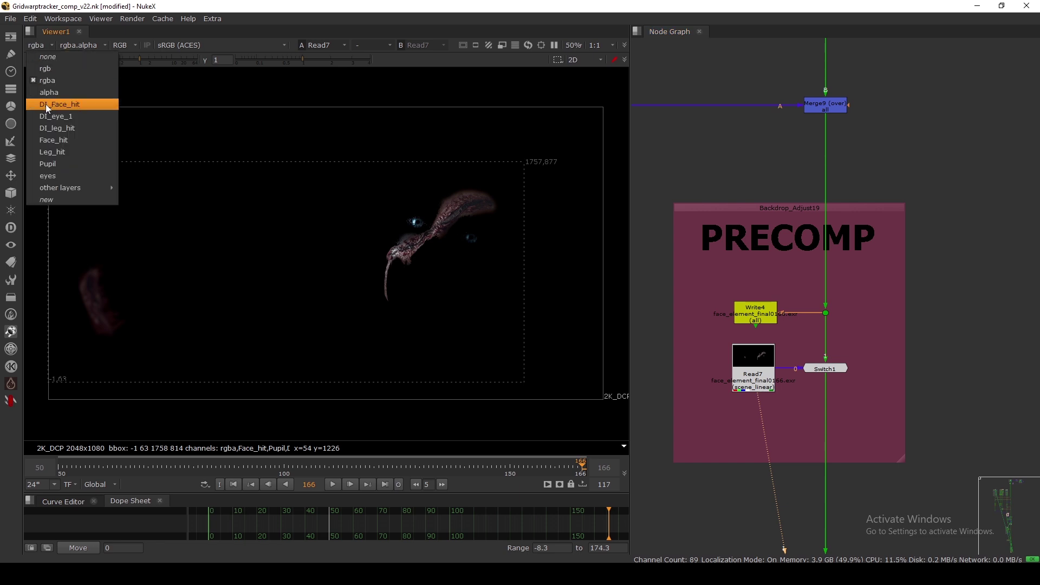
{"action": "mouse_move", "coordinate": [109, 188]}
{"action": "left_click", "coordinate": [212, 162]}
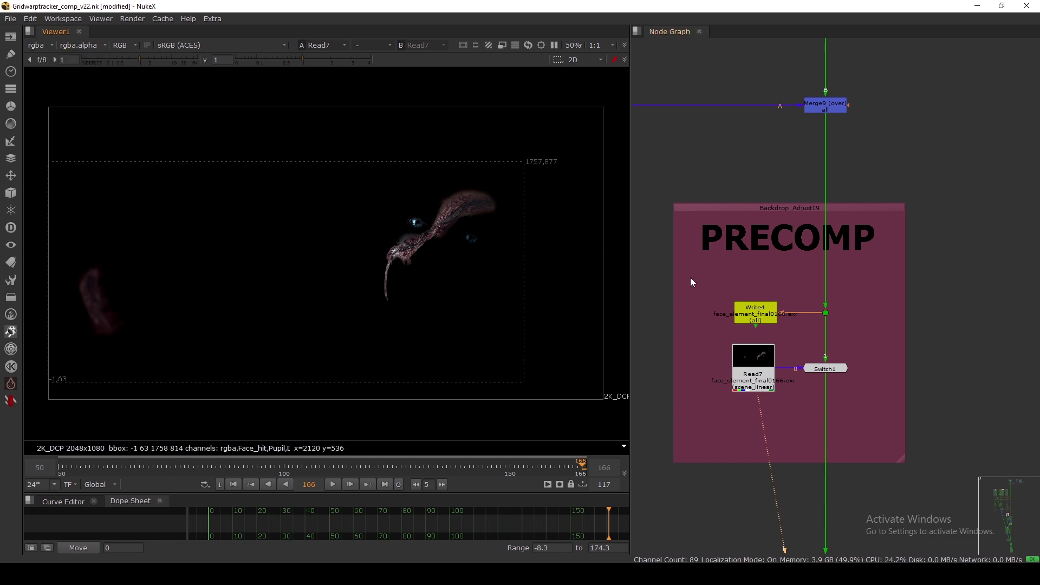
Display the Merge1 composite, then locate the Face_hit_shadow_mask nodes
{"action": "scroll", "coordinate": [769, 282], "scroll_direction": "down", "scroll_amount": 9}
{"action": "middle_click_drag", "start_coordinate": [789, 345], "coordinate": [768, 290]}
{"action": "scroll", "coordinate": [844, 363], "scroll_direction": "up", "scroll_amount": 5}
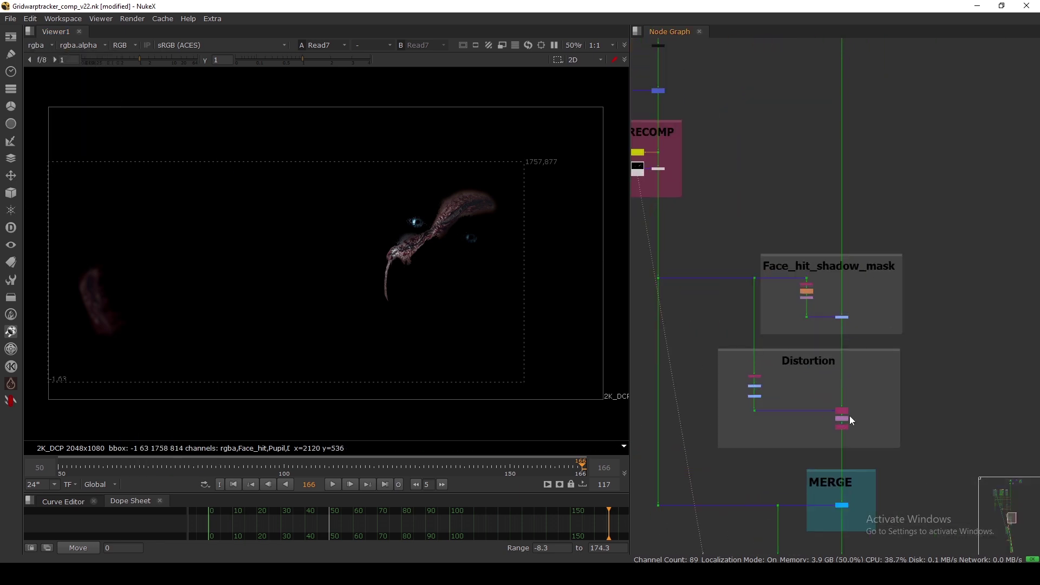
{"action": "key", "text": "1"}
{"action": "scroll", "coordinate": [795, 232], "scroll_direction": "up", "scroll_amount": 8}
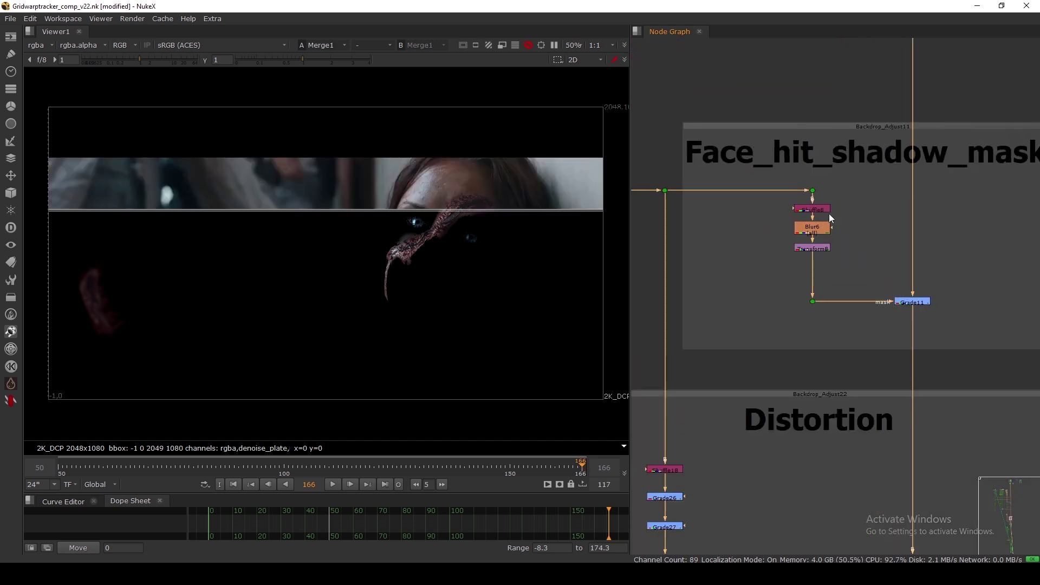
Check that Shuffle8 routes the Face_hit layer to rgba, then display its output
{"action": "double_click", "coordinate": [798, 203]}
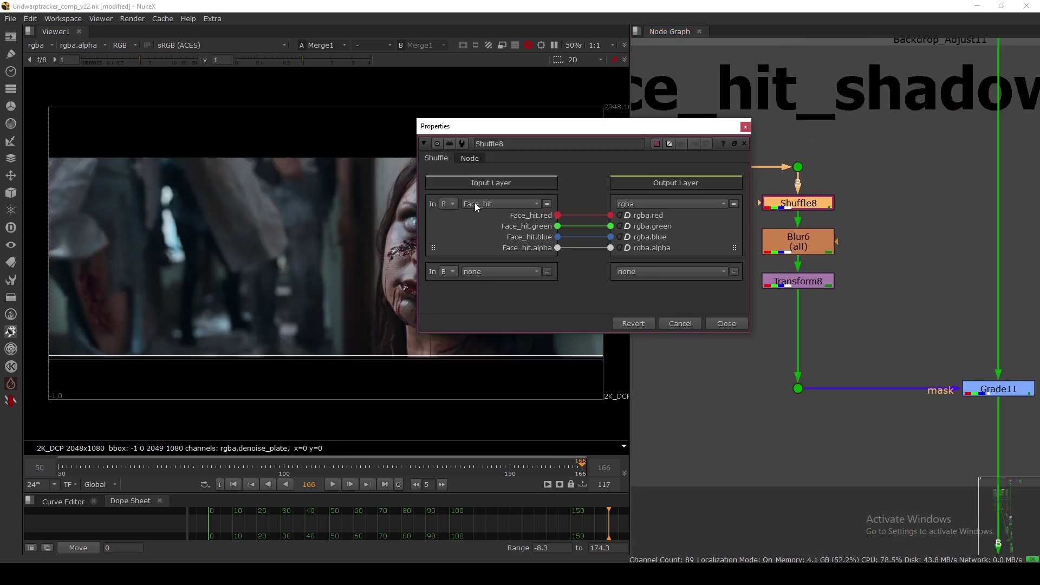
{"action": "left_click", "coordinate": [720, 324]}
{"action": "key", "text": "1"}
{"action": "left_click", "coordinate": [805, 219]}
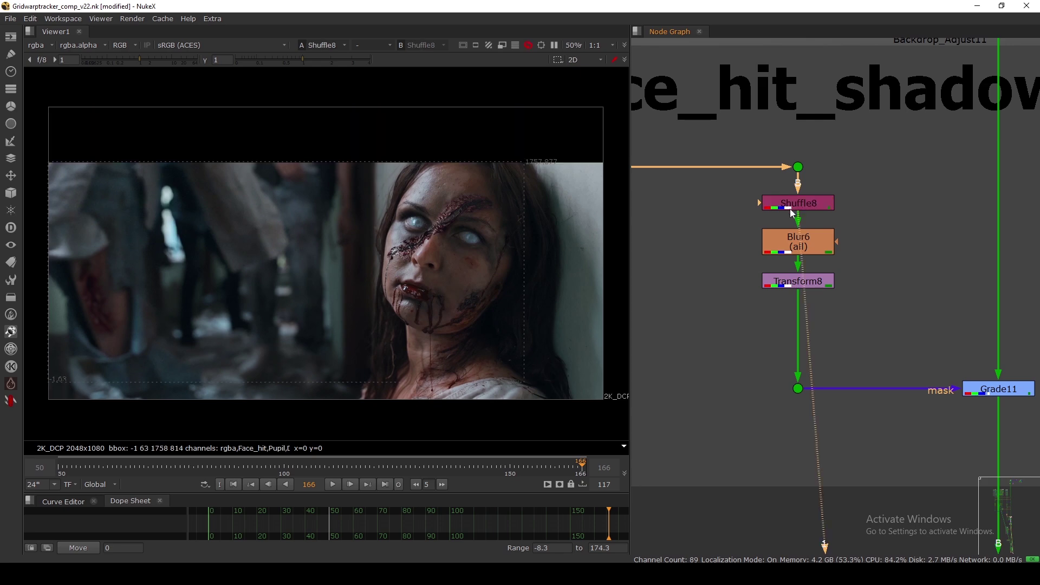
Display Blur6, Transform8 and Grade11 in turn to follow the wound's shadow mask
{"action": "left_click", "coordinate": [792, 251]}
{"action": "key", "text": "1"}
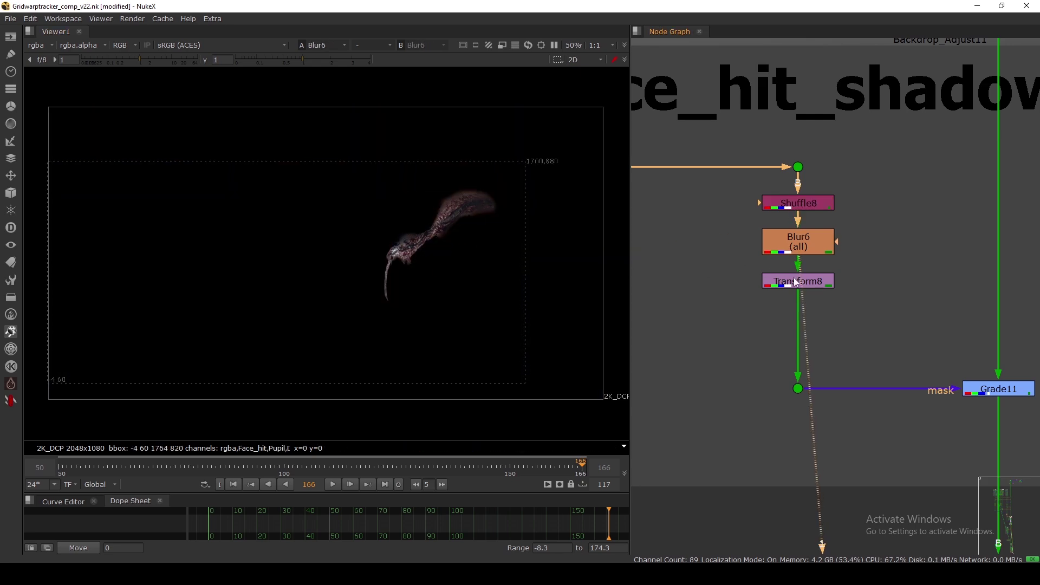
{"action": "key", "text": "1"}
{"action": "left_click", "coordinate": [978, 398]}
{"action": "key", "text": "1"}
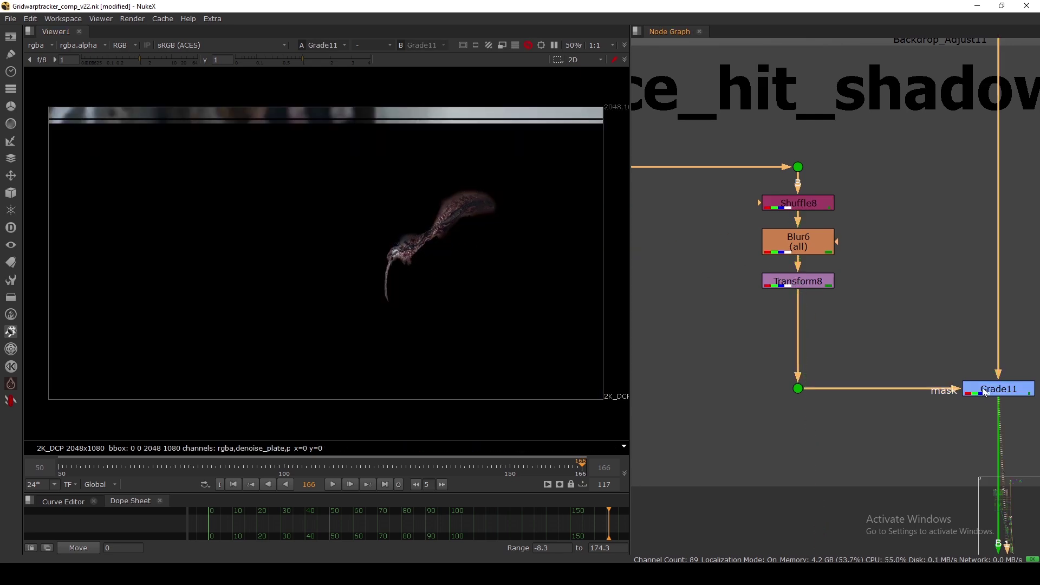
Toggle Grade11 off and on to compare the shadow darkening on the face up close
{"action": "middle_click_drag", "start_coordinate": [1012, 388], "coordinate": [962, 375]}
{"action": "key", "text": "d"}
{"action": "key", "text": "d"}
{"action": "key", "text": "d"}
{"action": "scroll", "coordinate": [447, 217], "scroll_direction": "up", "scroll_amount": 5}
{"action": "key", "text": "d"}
{"action": "key", "text": "d"}
{"action": "key", "text": "d"}
Display Shuffle18 and Grade27 in the Distortion section to compare the graded wound channels
{"action": "scroll", "coordinate": [860, 291], "scroll_direction": "down", "scroll_amount": 7}
{"action": "middle_click_drag", "start_coordinate": [797, 387], "coordinate": [801, 307]}
{"action": "scroll", "coordinate": [788, 303], "scroll_direction": "up", "scroll_amount": 5}
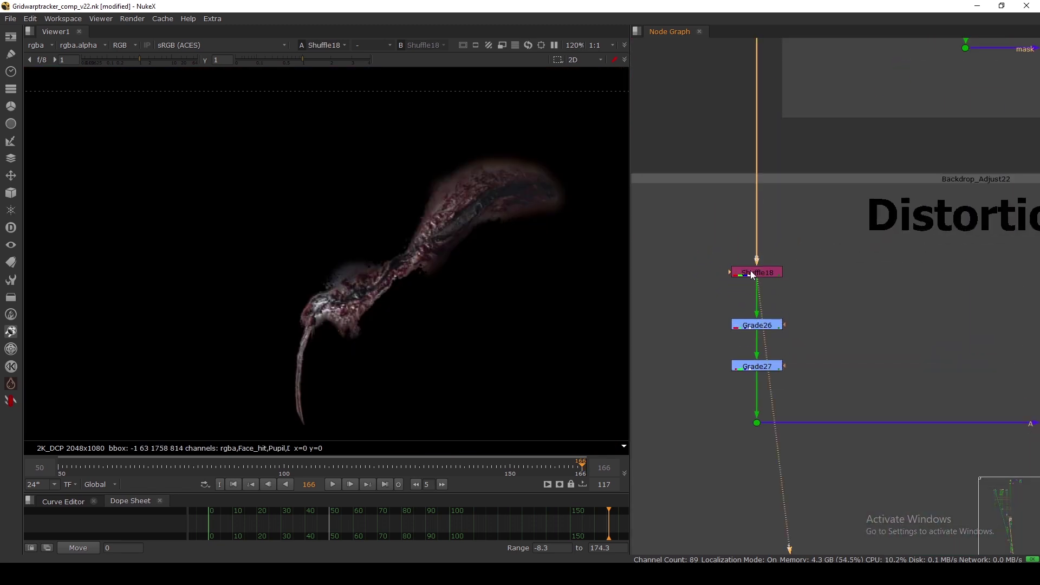
{"action": "scroll", "coordinate": [752, 275], "scroll_direction": "down", "scroll_amount": 5}
{"action": "scroll", "coordinate": [752, 306], "scroll_direction": "up", "scroll_amount": 4}
{"action": "left_click", "coordinate": [757, 315], "text": "ctrl+shift"}
{"action": "scroll", "coordinate": [761, 319], "scroll_direction": "down", "scroll_amount": 6}
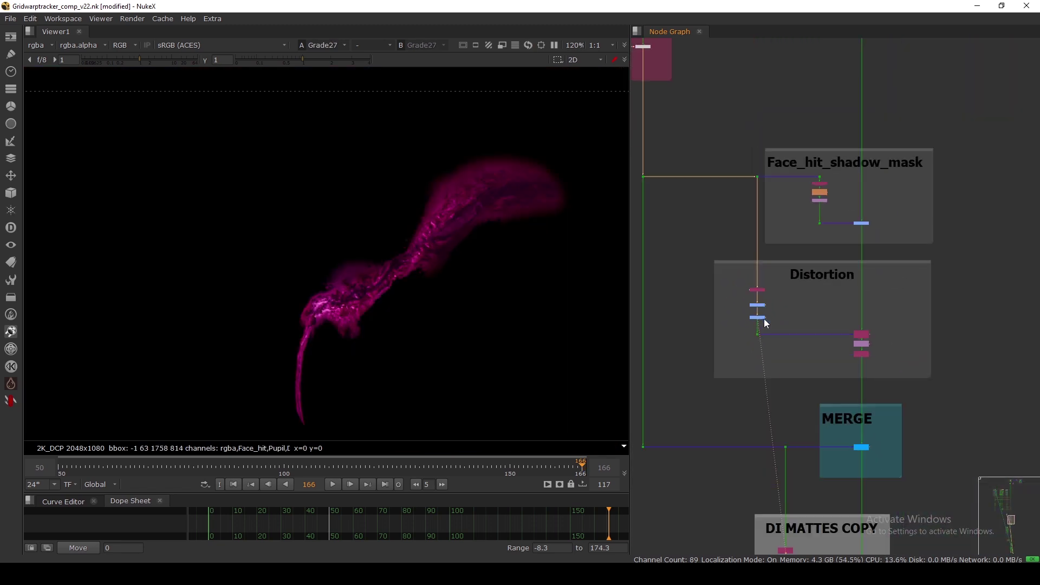
Display the distortion result on the plate and toggle its nodes off and on to compare the skin warp
{"action": "middle_click_drag", "start_coordinate": [860, 346], "coordinate": [827, 347]}
{"action": "scroll", "coordinate": [828, 346], "scroll_direction": "up", "scroll_amount": 6}
{"action": "left_click", "coordinate": [831, 376], "text": "ctrl+shift"}
{"action": "left_click_drag", "start_coordinate": [775, 274], "coordinate": [867, 350]}
{"action": "left_click", "coordinate": [839, 346]}
{"action": "key", "text": "d"}
{"action": "key", "text": "d"}
{"action": "key", "text": "d"}
{"action": "key", "text": "d"}
Display Merge1 and toggle Grade11 together with the distortion nodes off and on to compare their combined effect
{"action": "scroll", "coordinate": [837, 346], "scroll_direction": "down", "scroll_amount": 3}
{"action": "middle_click_drag", "start_coordinate": [838, 346], "coordinate": [818, 191]}
{"action": "left_click", "coordinate": [836, 377], "text": "ctrl+shift"}
{"action": "scroll", "coordinate": [795, 140], "scroll_direction": "down", "scroll_amount": 3}
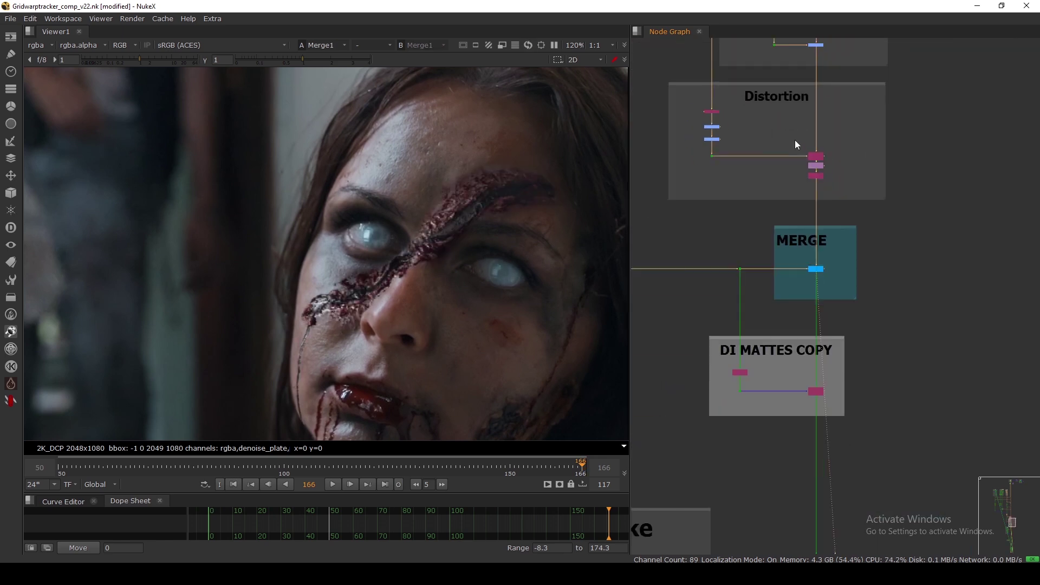
{"action": "middle_click_drag", "start_coordinate": [795, 140], "coordinate": [795, 257]}
{"action": "left_click_drag", "start_coordinate": [852, 148], "coordinate": [813, 305]}
{"action": "key", "text": "d"}
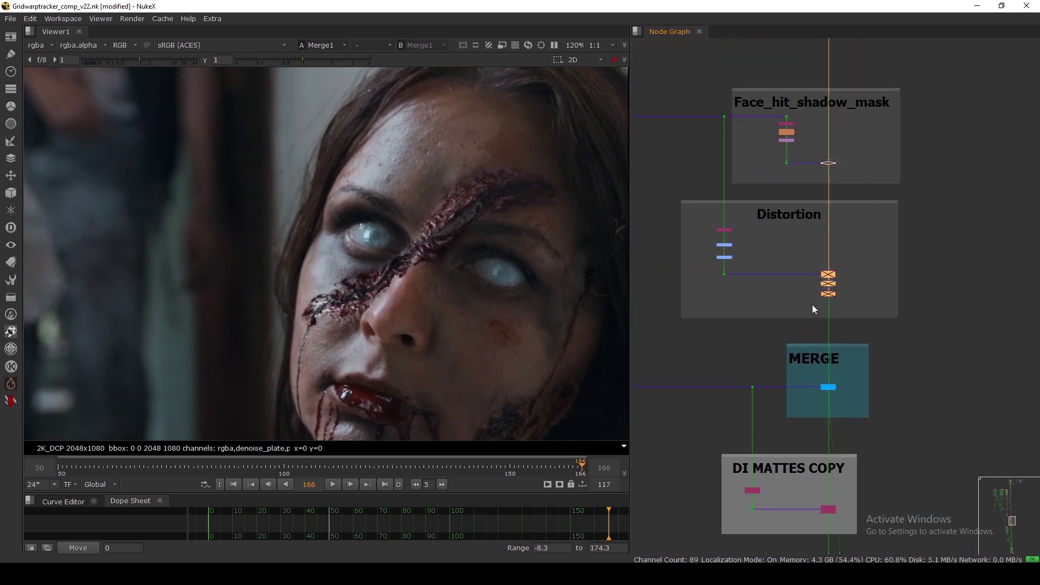
{"action": "key", "text": "d"}
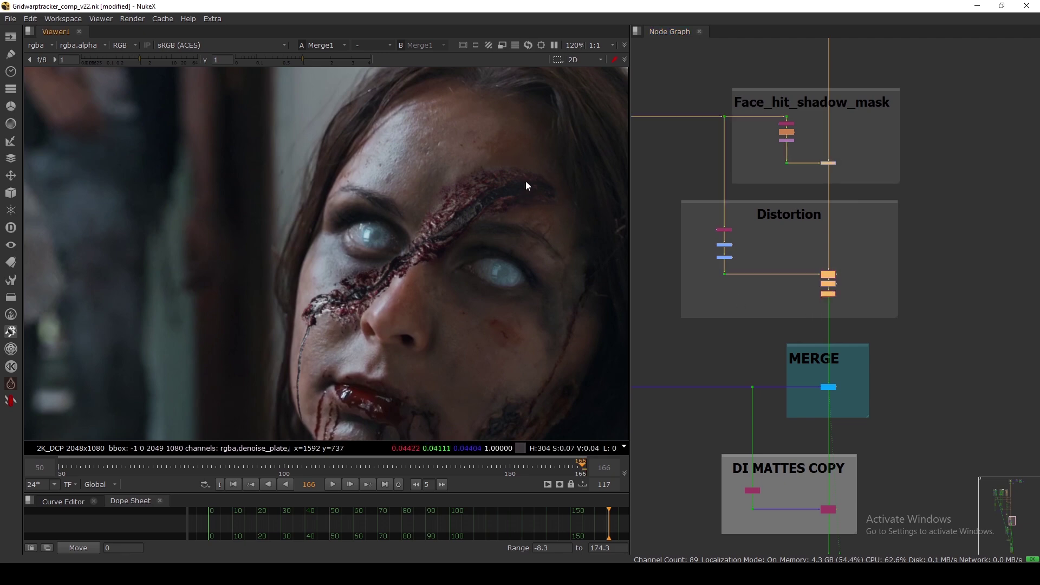
Toggle only the three distortion nodes off and on while examining the merged wound up close
{"action": "scroll", "coordinate": [387, 295], "scroll_direction": "up", "scroll_amount": 3}
{"action": "left_click_drag", "start_coordinate": [854, 250], "coordinate": [803, 311]}
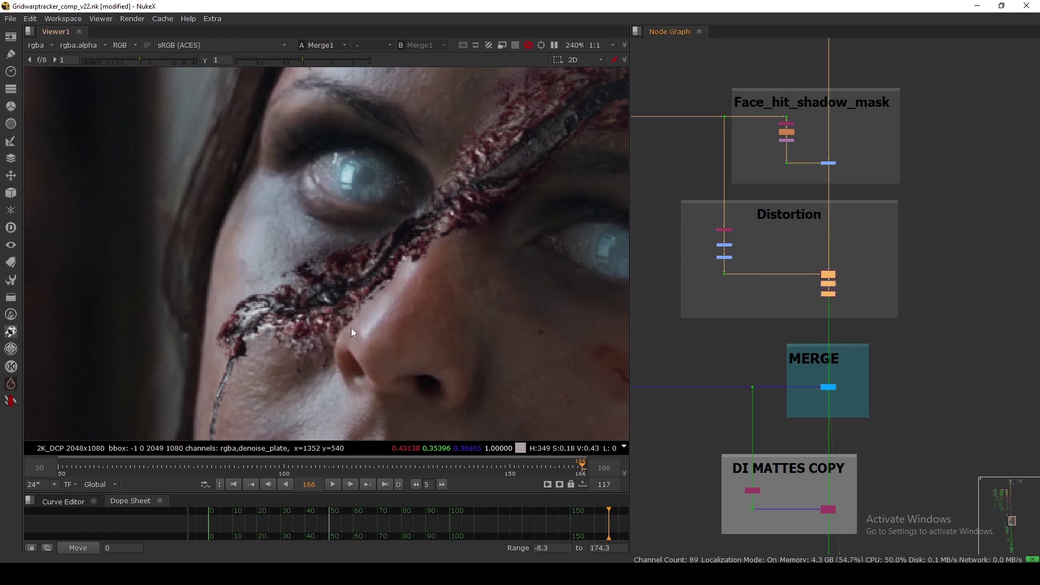
{"action": "key", "text": "d"}
{"action": "key", "text": "d"}
{"action": "key", "text": "d"}
{"action": "key", "text": "d"}
{"action": "key", "text": "f"}
Display Copy5 in the DI MATTES COPY section and look through its list of available layers
{"action": "left_click", "coordinate": [730, 313]}
{"action": "scroll", "coordinate": [731, 318], "scroll_direction": "down", "scroll_amount": 5}
{"action": "middle_click_drag", "start_coordinate": [733, 322], "coordinate": [739, 352]}
{"action": "scroll", "coordinate": [758, 412], "scroll_direction": "up", "scroll_amount": 5}
{"action": "middle_click_drag", "start_coordinate": [758, 413], "coordinate": [795, 330]}
{"action": "scroll", "coordinate": [807, 333], "scroll_direction": "up", "scroll_amount": 3}
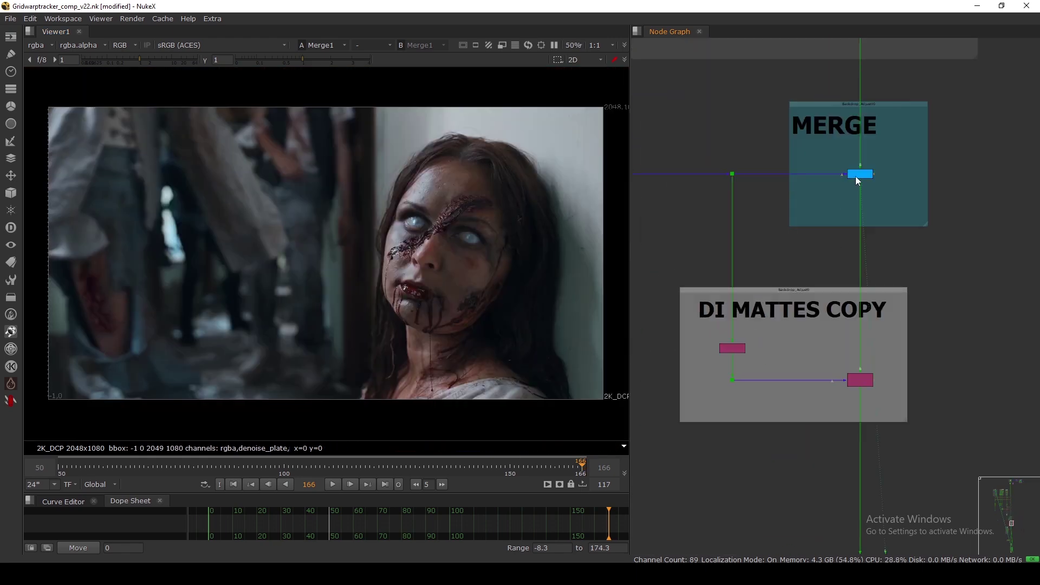
{"action": "left_click_drag", "start_coordinate": [674, 256], "coordinate": [967, 461]}
{"action": "left_click", "coordinate": [967, 464]}
{"action": "scroll", "coordinate": [758, 342], "scroll_direction": "up", "scroll_amount": 3}
{"action": "left_click", "coordinate": [720, 352]}
{"action": "left_click", "coordinate": [932, 409]}
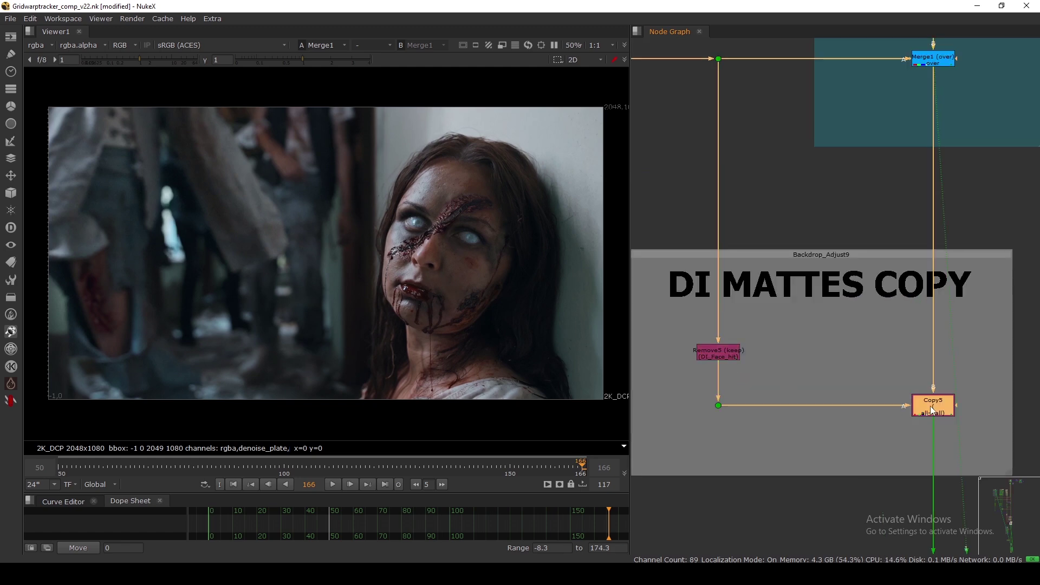
{"action": "left_click", "coordinate": [36, 45]}
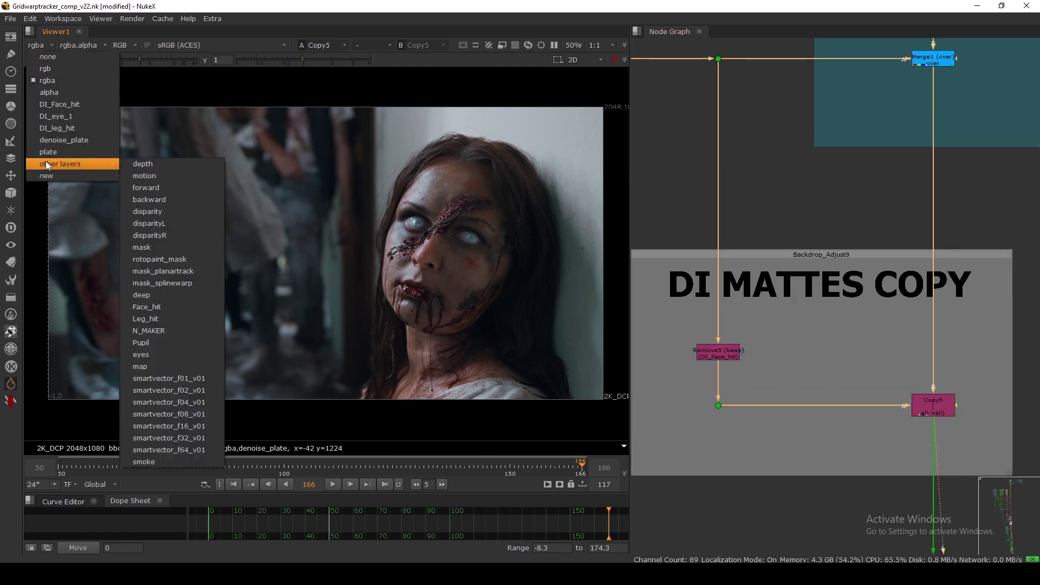
{"action": "left_click", "coordinate": [44, 192]}
Inspect which DI matte channels Remove5 keeps in the DI MATTES COPY section
{"action": "double_click", "coordinate": [717, 356]}
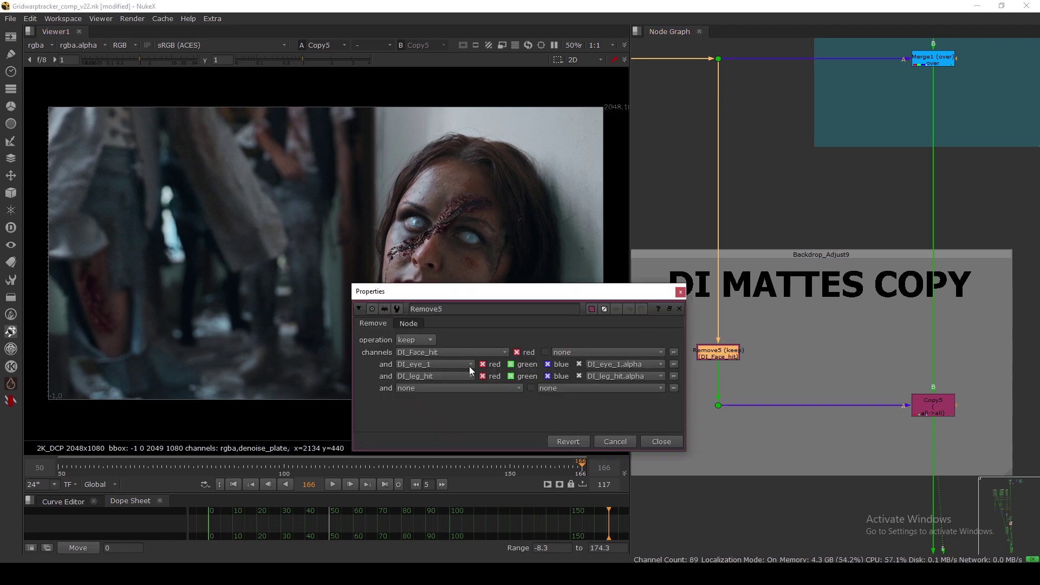
{"action": "left_click", "coordinate": [656, 441]}
{"action": "scroll", "coordinate": [808, 341], "scroll_direction": "down", "scroll_amount": 5}
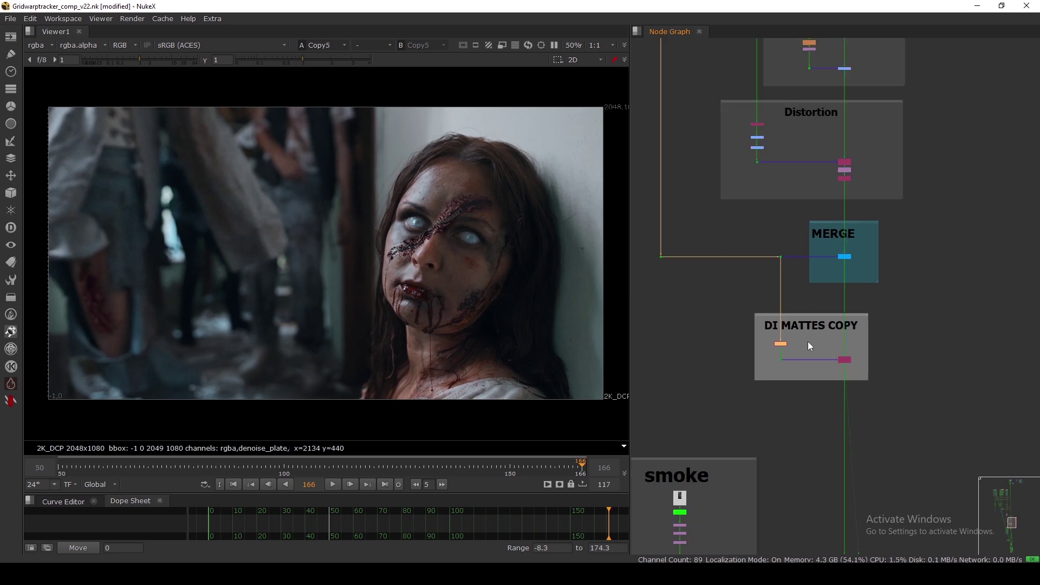
Display the source smoke footage from Read10 in the smoke section
{"action": "scroll", "coordinate": [806, 331], "scroll_direction": "down", "scroll_amount": 5}
{"action": "middle_click_drag", "start_coordinate": [796, 477], "coordinate": [812, 288]}
{"action": "scroll", "coordinate": [809, 258], "scroll_direction": "up", "scroll_amount": 6}
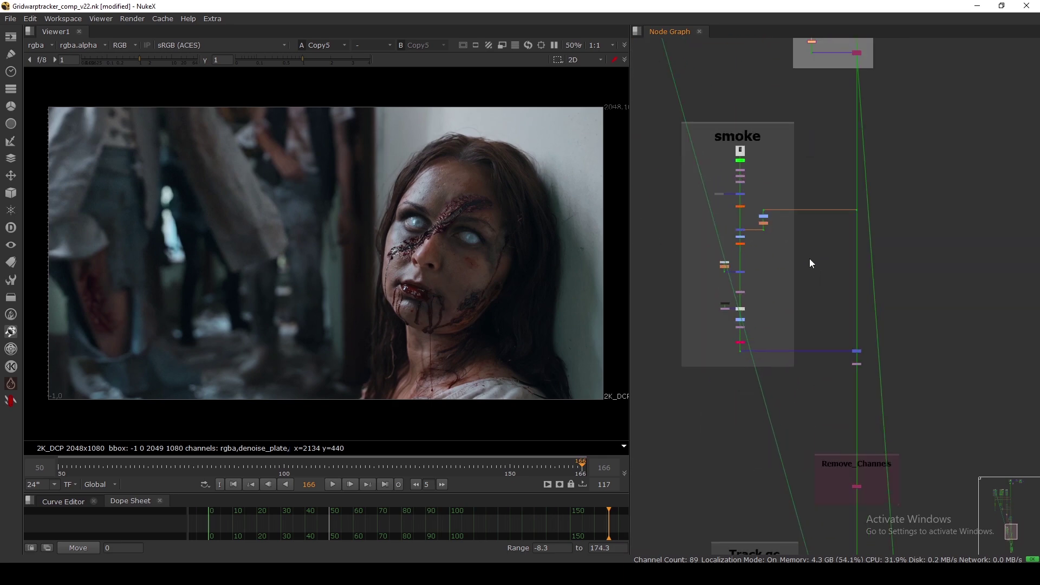
{"action": "key", "text": "1"}
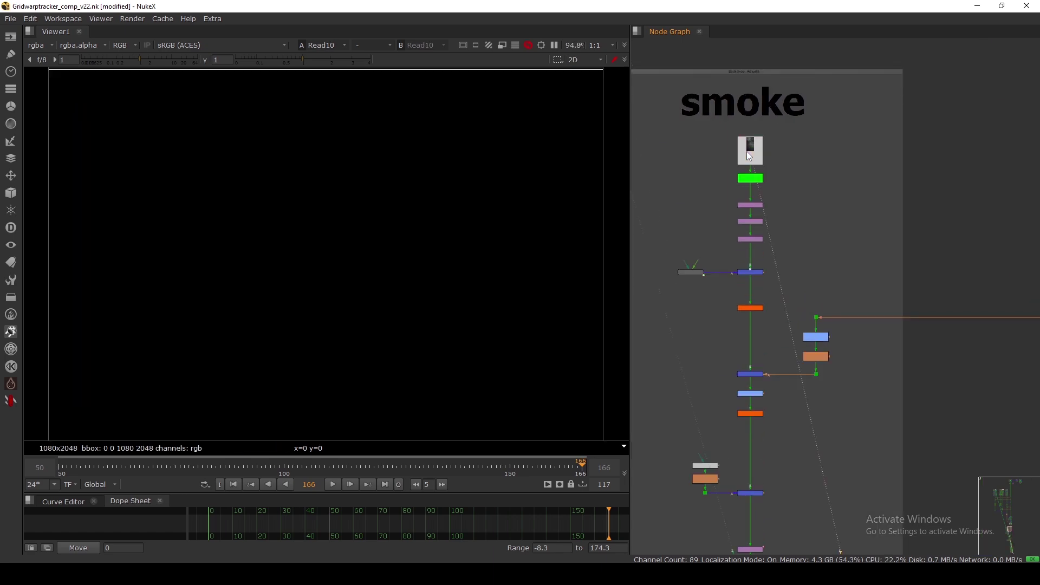
{"action": "scroll", "coordinate": [722, 320], "scroll_direction": "down", "scroll_amount": 3}
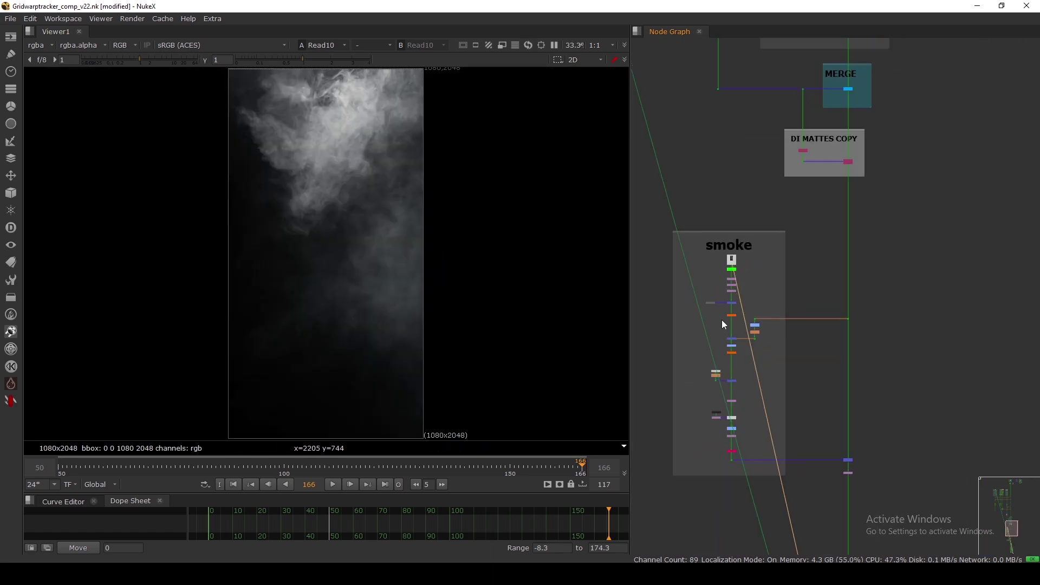
Step through the keyed and transformed smoke nodes and display Merge27, where the noise is multiplied in
{"action": "scroll", "coordinate": [729, 333], "scroll_direction": "up", "scroll_amount": 6}
{"action": "left_click_drag", "start_coordinate": [699, 248], "coordinate": [838, 301]}
{"action": "key", "text": "1"}
{"action": "left_click", "coordinate": [765, 333]}
{"action": "key", "text": "1"}
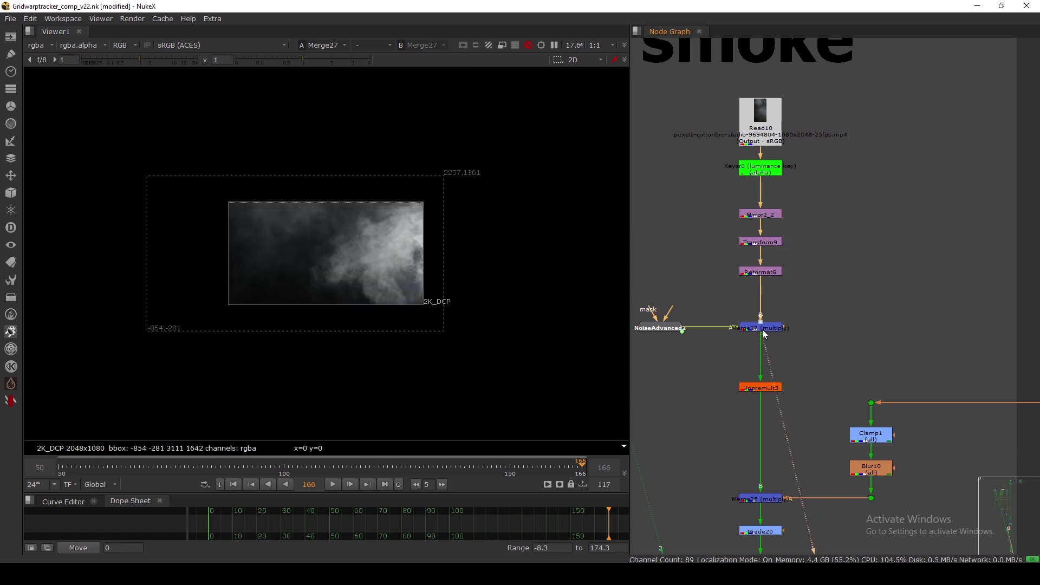
{"action": "scroll", "coordinate": [365, 269], "scroll_direction": "up", "scroll_amount": 2}
{"action": "middle_click_drag", "start_coordinate": [755, 403], "coordinate": [773, 350]}
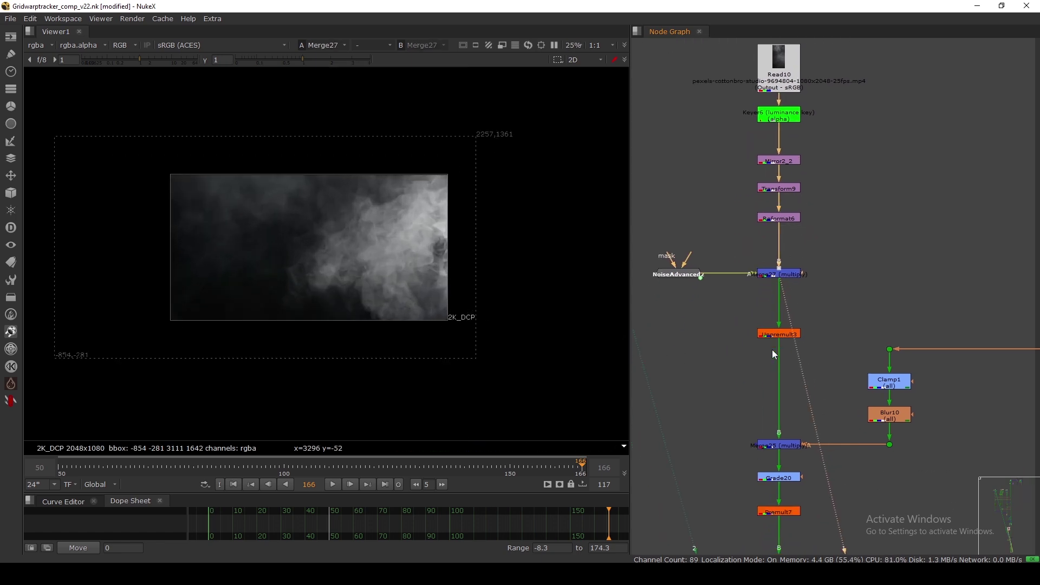
Display Unpremult3 on the smoke and the blurred plate from Blur10
{"action": "left_click", "coordinate": [779, 335]}
{"action": "key", "text": "1"}
{"action": "scroll", "coordinate": [779, 337], "scroll_direction": "down", "scroll_amount": 3}
{"action": "scroll", "coordinate": [843, 393], "scroll_direction": "up", "scroll_amount": 5}
{"action": "left_click", "coordinate": [829, 356]}
{"action": "key", "text": "1"}
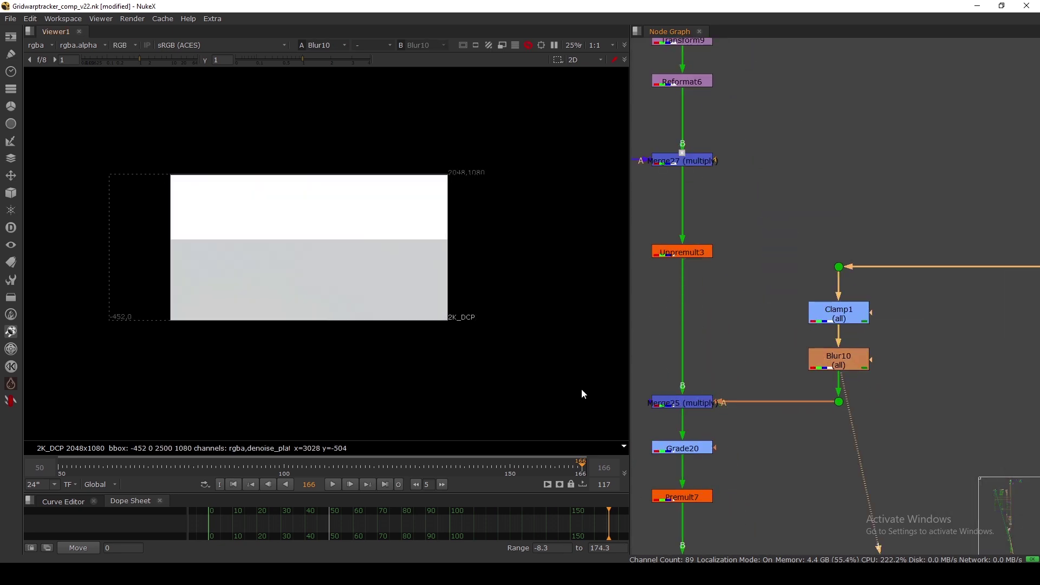
Display Merge25 to examine the smoke multiplied by the blurred plate colours
{"action": "left_click", "coordinate": [674, 404]}
{"action": "key", "text": "1"}
{"action": "middle_click_drag", "start_coordinate": [674, 405], "coordinate": [749, 367]}
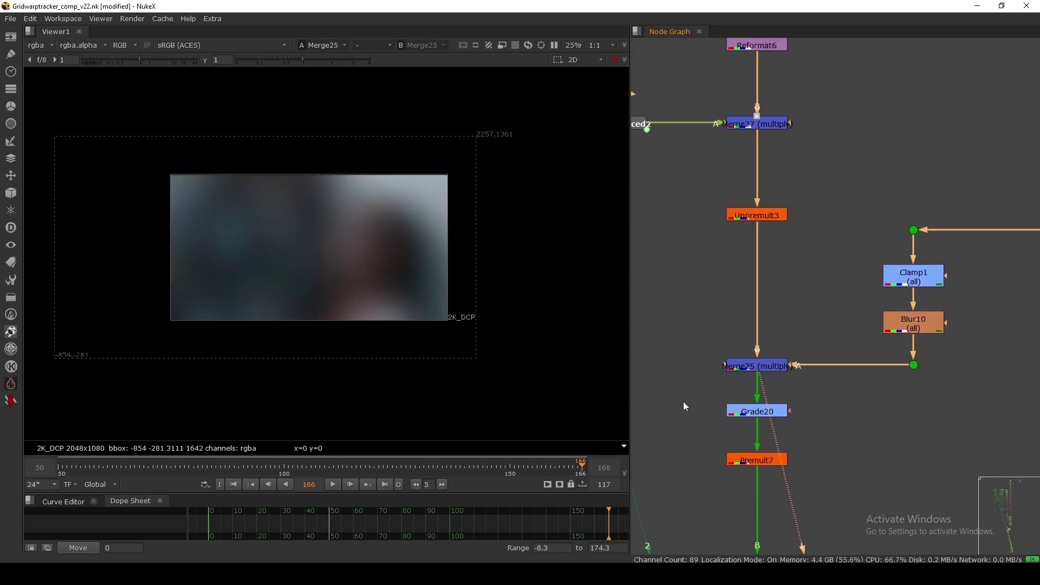
{"action": "scroll", "coordinate": [755, 351], "scroll_direction": "down", "scroll_amount": 5}
{"action": "scroll", "coordinate": [756, 378], "scroll_direction": "up", "scroll_amount": 4}
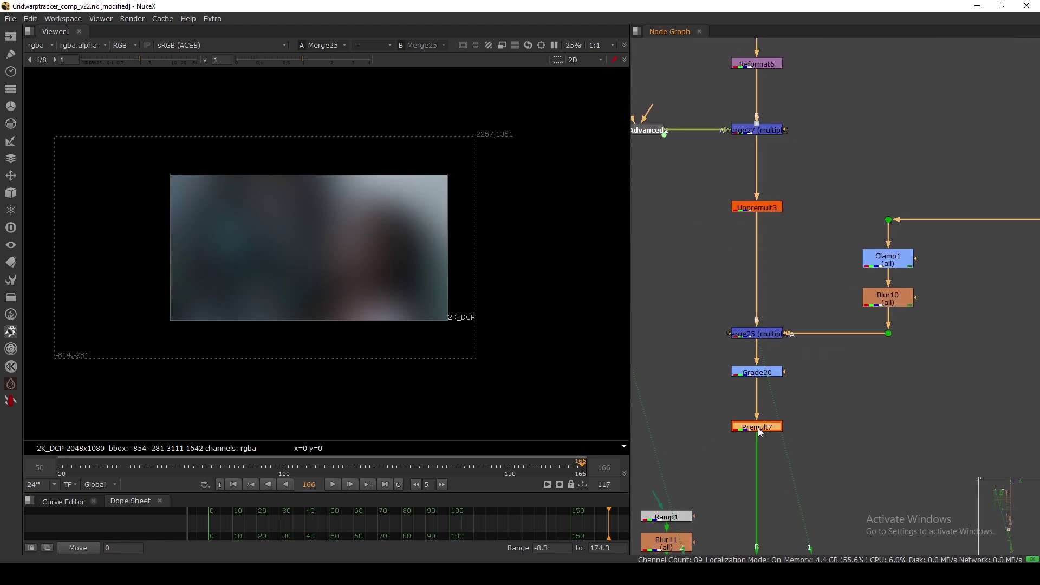
Display Premult7 and toggle Merge25 off and on to compare the smoke's colour
{"action": "key", "text": "1"}
{"action": "left_click", "coordinate": [747, 333]}
{"action": "key", "text": "d"}
{"action": "scroll", "coordinate": [352, 220], "scroll_direction": "up", "scroll_amount": 2}
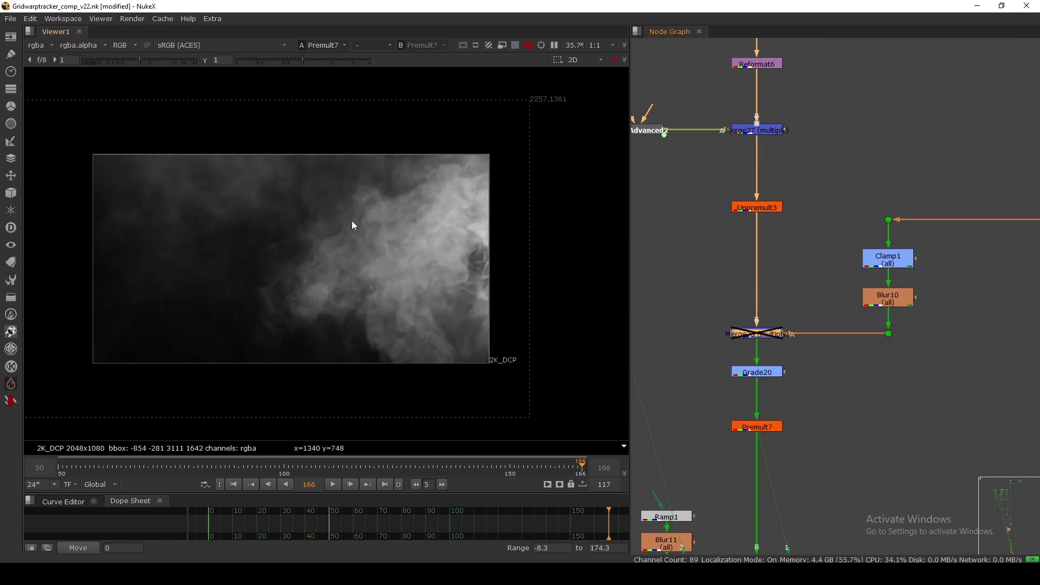
{"action": "key", "text": "d"}
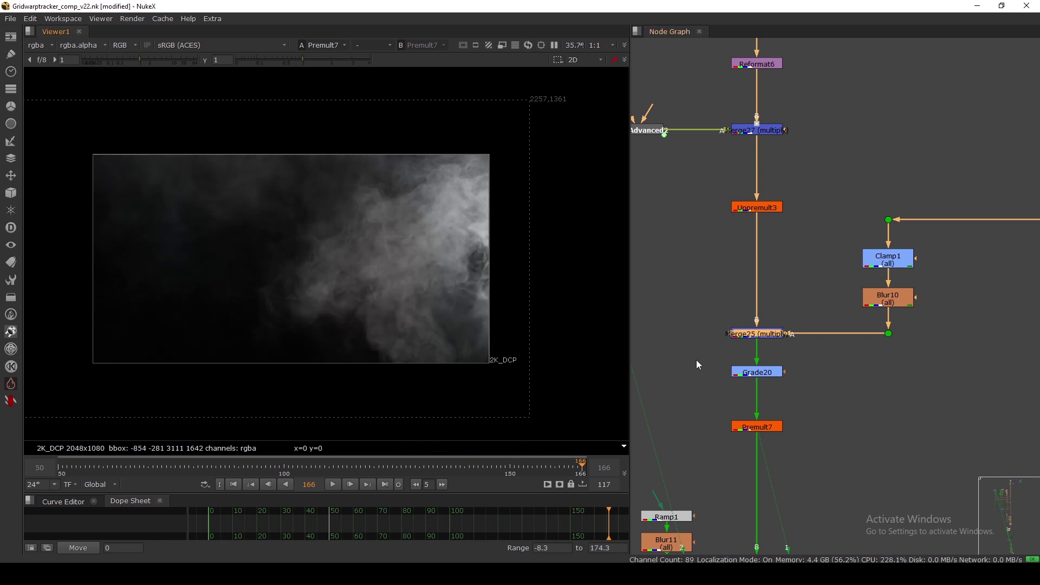
Display Merge26 to examine the smoke after the ramp stencil
{"action": "scroll", "coordinate": [698, 362], "scroll_direction": "down", "scroll_amount": 1}
{"action": "scroll", "coordinate": [697, 360], "scroll_direction": "down", "scroll_amount": 5}
{"action": "scroll", "coordinate": [778, 356], "scroll_direction": "up", "scroll_amount": 8}
{"action": "left_click", "coordinate": [845, 353]}
{"action": "key", "text": "1"}
Inspect Ramp1's settings and display its gradient in the viewer
{"action": "left_click_drag", "start_coordinate": [726, 272], "coordinate": [726, 259]}
{"action": "double_click", "coordinate": [726, 259]}
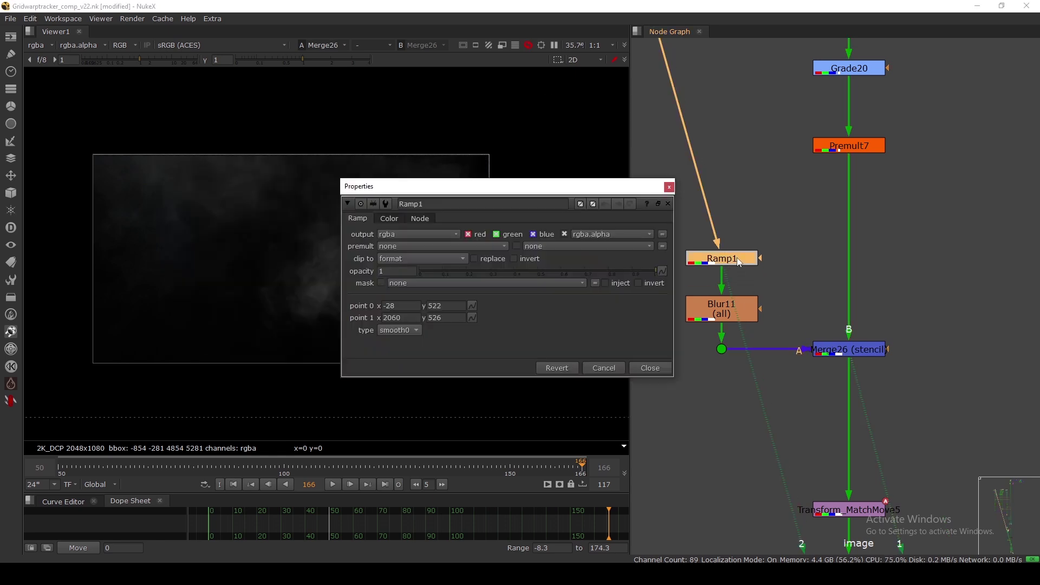
{"action": "left_click", "coordinate": [648, 371]}
{"action": "key", "text": "1"}
{"action": "left_click", "coordinate": [649, 275]}
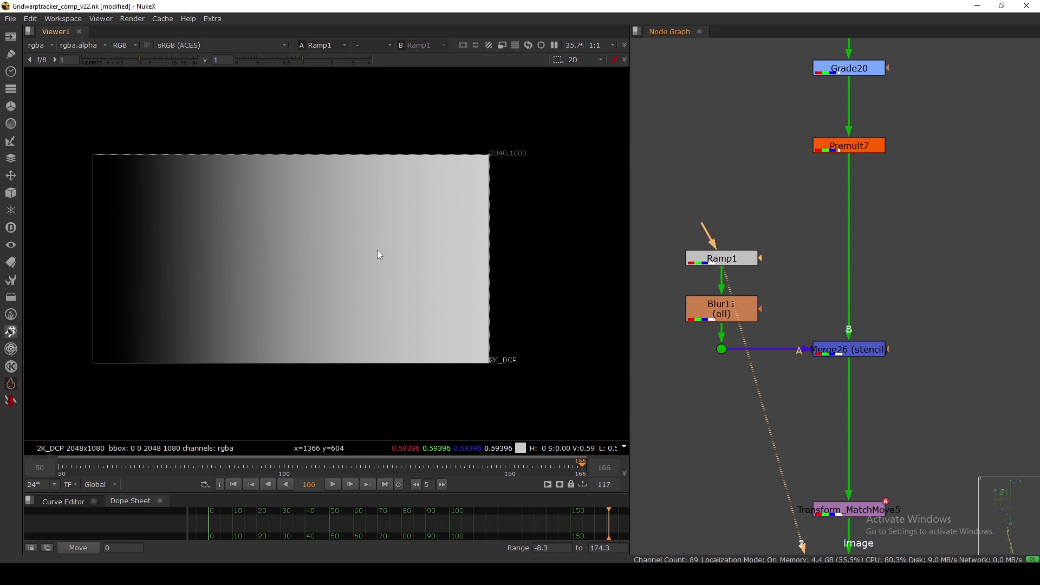
{"action": "left_click_drag", "start_coordinate": [445, 320], "coordinate": [445, 322]}
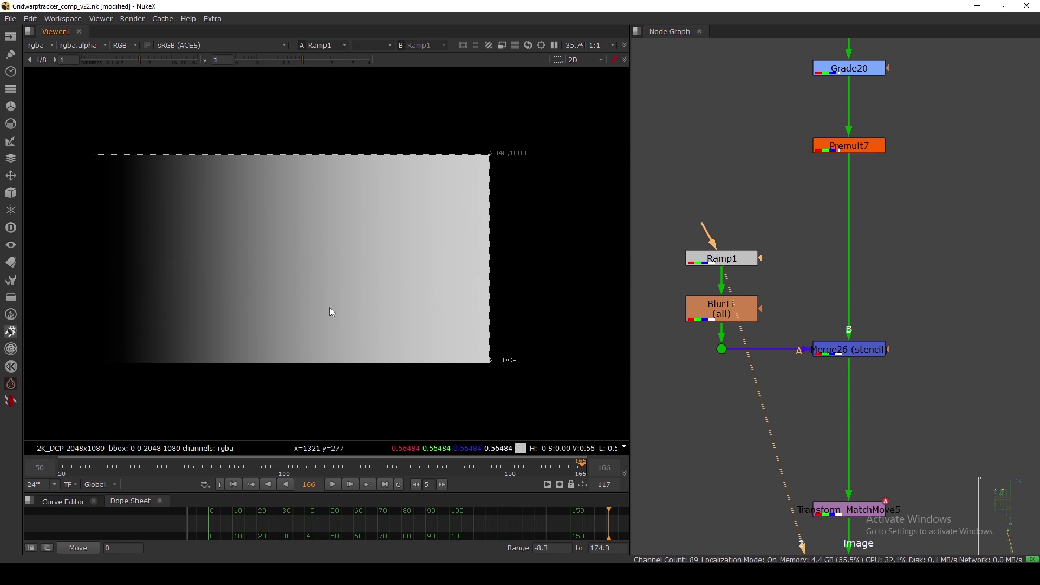
Display Merge26 again and toggle it off and on to compare how the ramp holds back the smoke
{"action": "left_click", "coordinate": [872, 351]}
{"action": "key", "text": "1"}
{"action": "key", "text": "d"}
{"action": "key", "text": "d"}
{"action": "key", "text": "d"}
{"action": "key", "text": "d"}
{"action": "key", "text": "d"}
{"action": "key", "text": "d"}
{"action": "scroll", "coordinate": [868, 349], "scroll_direction": "down", "scroll_amount": 7}
{"action": "middle_click_drag", "start_coordinate": [862, 353], "coordinate": [814, 350]}
{"action": "scroll", "coordinate": [814, 349], "scroll_direction": "up", "scroll_amount": 4}
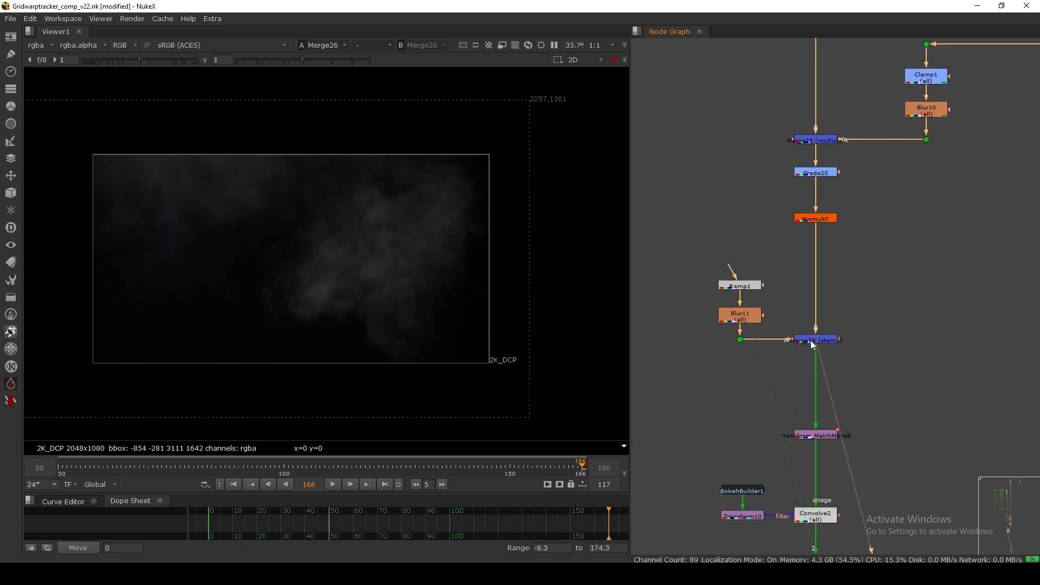
{"action": "key", "text": "a"}
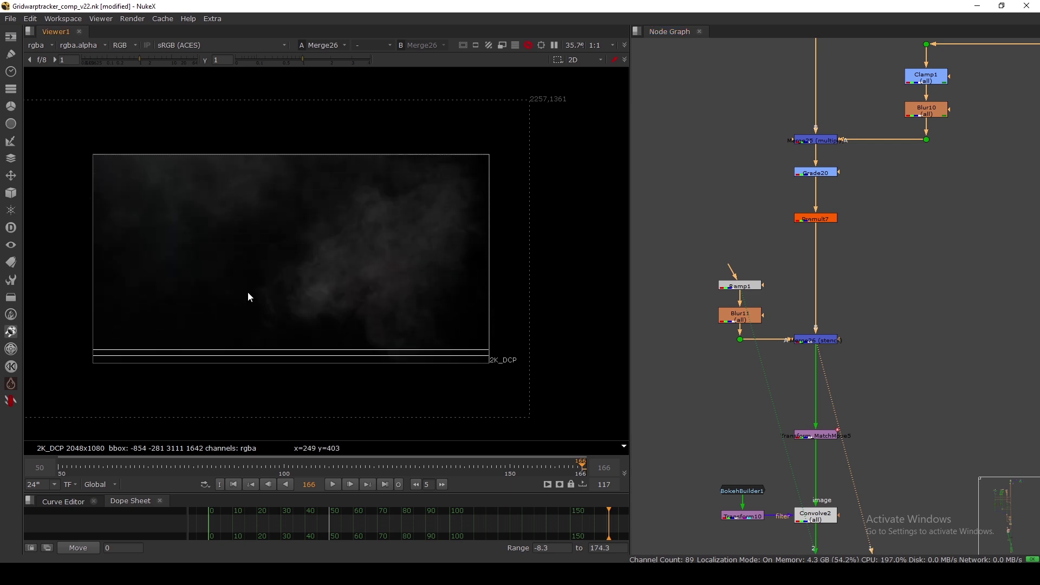
Display Transform_MatchMove5 and inspect its tracked transform settings
{"action": "scroll", "coordinate": [869, 382], "scroll_direction": "down", "scroll_amount": 5}
{"action": "scroll", "coordinate": [829, 395], "scroll_direction": "up", "scroll_amount": 5}
{"action": "left_click_drag", "start_coordinate": [855, 410], "coordinate": [857, 395]}
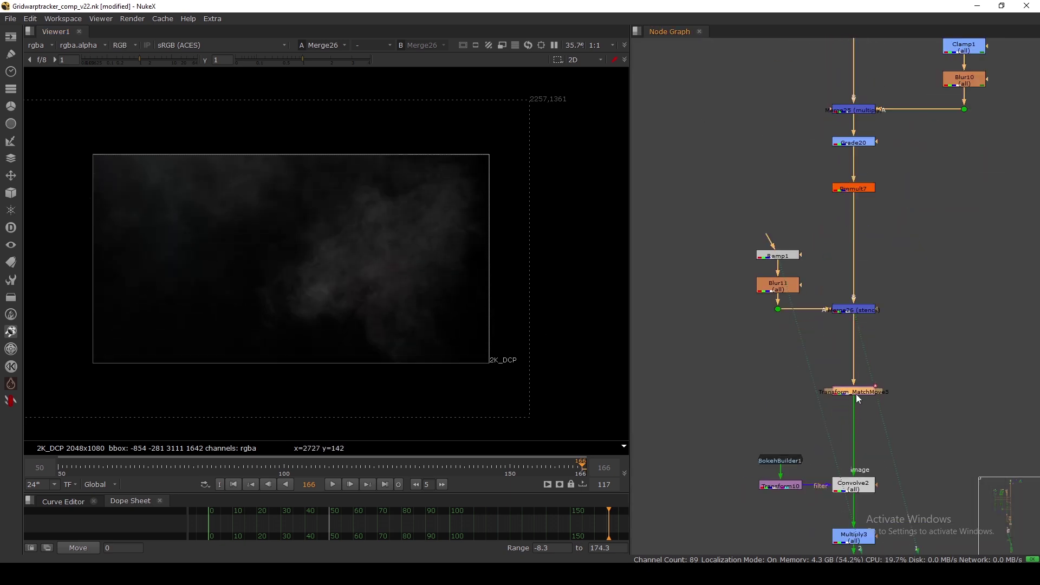
{"action": "double_click", "coordinate": [858, 396]}
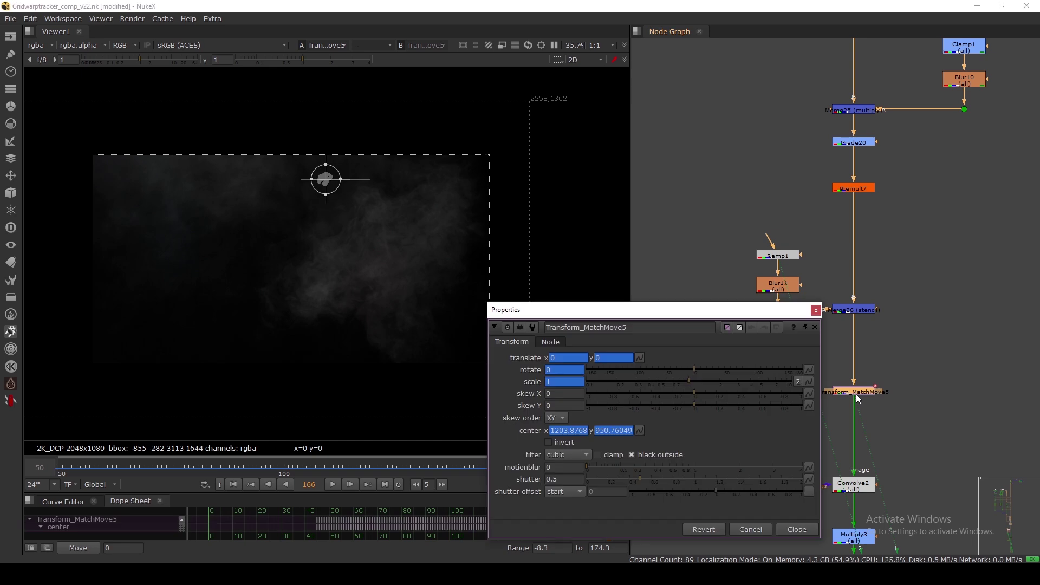
{"action": "left_click", "coordinate": [816, 310]}
Display Convolve2 to examine the bokeh defocus on the smoke
{"action": "scroll", "coordinate": [818, 324], "scroll_direction": "down", "scroll_amount": 5}
{"action": "scroll", "coordinate": [794, 338], "scroll_direction": "up", "scroll_amount": 8}
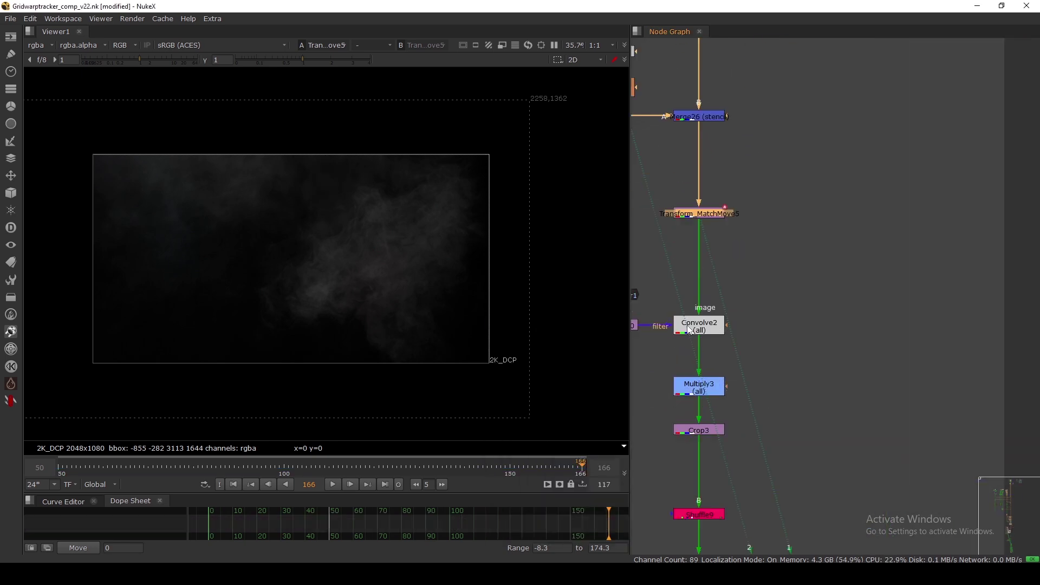
{"action": "left_click", "coordinate": [794, 338]}
{"action": "key", "text": "1"}
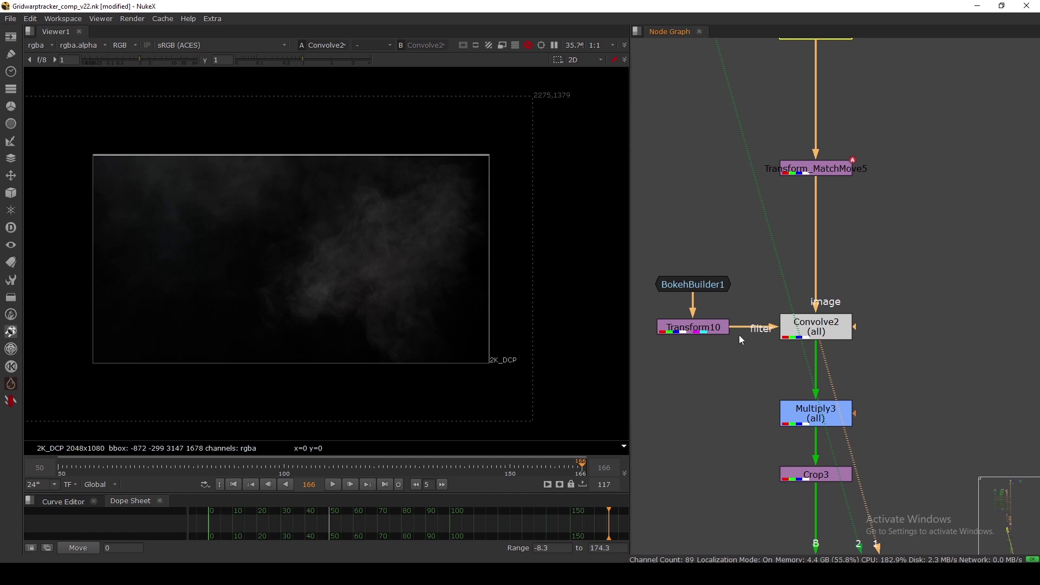
Display Multiply3 and inspect the multiplier value that reduces the smoke
{"action": "scroll", "coordinate": [781, 336], "scroll_direction": "down", "scroll_amount": 5}
{"action": "scroll", "coordinate": [792, 366], "scroll_direction": "up", "scroll_amount": 4}
{"action": "double_click", "coordinate": [792, 366]}
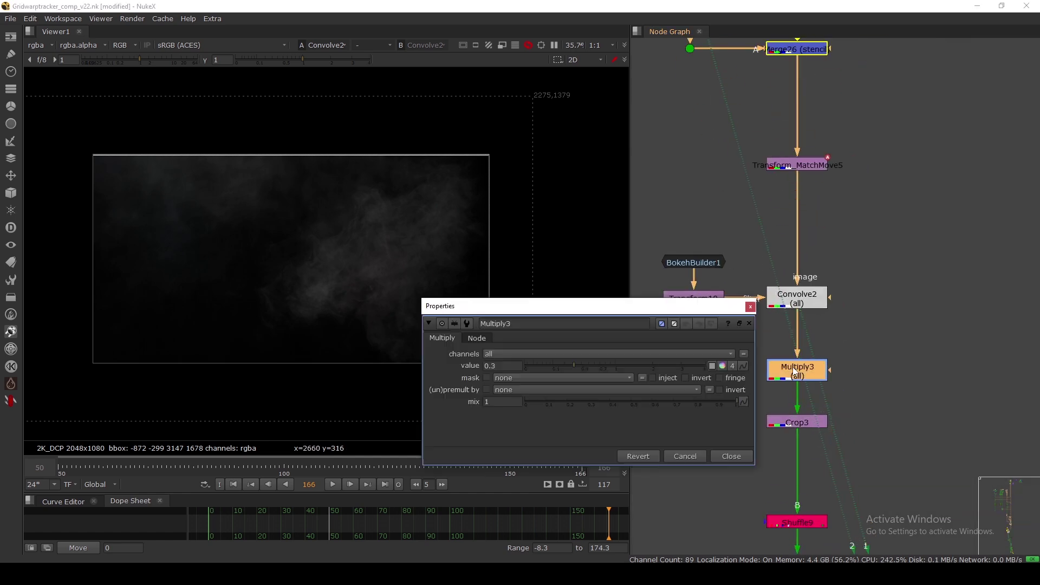
{"action": "left_click", "coordinate": [732, 456]}
{"action": "key", "text": "1"}
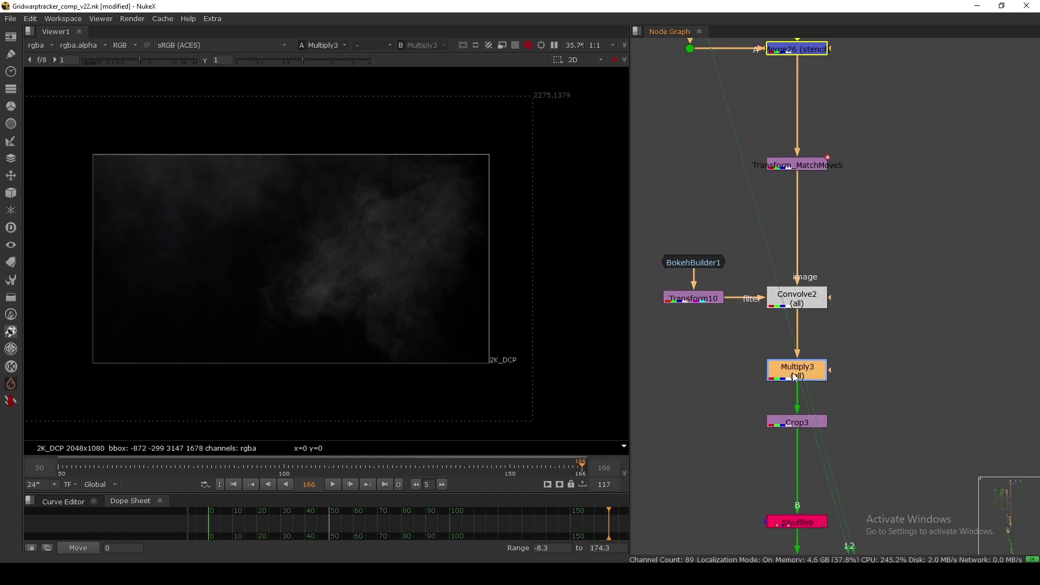
{"action": "double_click", "coordinate": [796, 374]}
{"action": "left_click", "coordinate": [742, 461]}
Inspect Shuffle9's channel settings at the end of the smoke branch
{"action": "scroll", "coordinate": [760, 386], "scroll_direction": "down", "scroll_amount": 6}
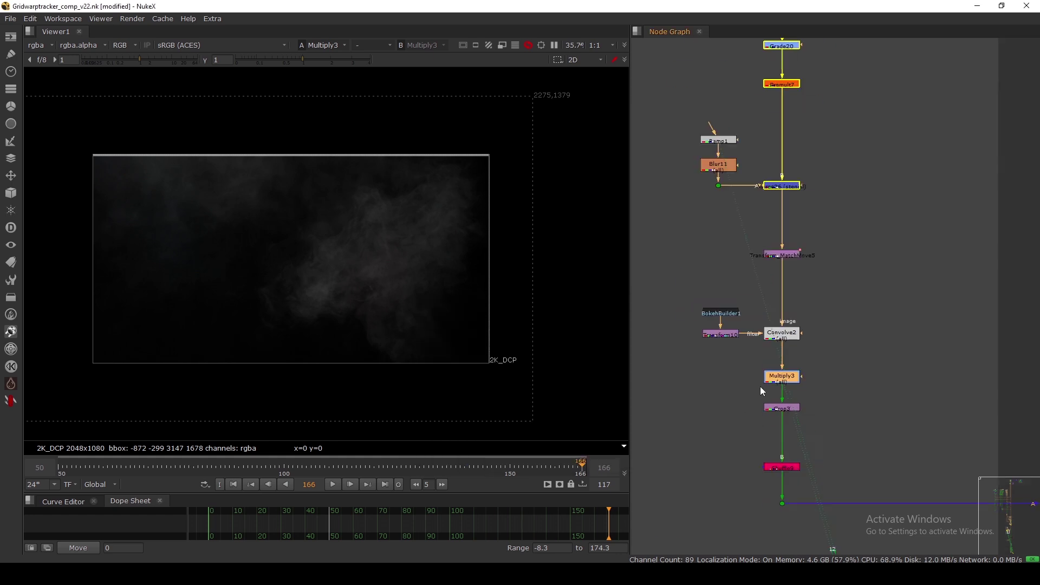
{"action": "scroll", "coordinate": [765, 421], "scroll_direction": "up", "scroll_amount": 6}
{"action": "left_click_drag", "start_coordinate": [772, 412], "coordinate": [773, 414]}
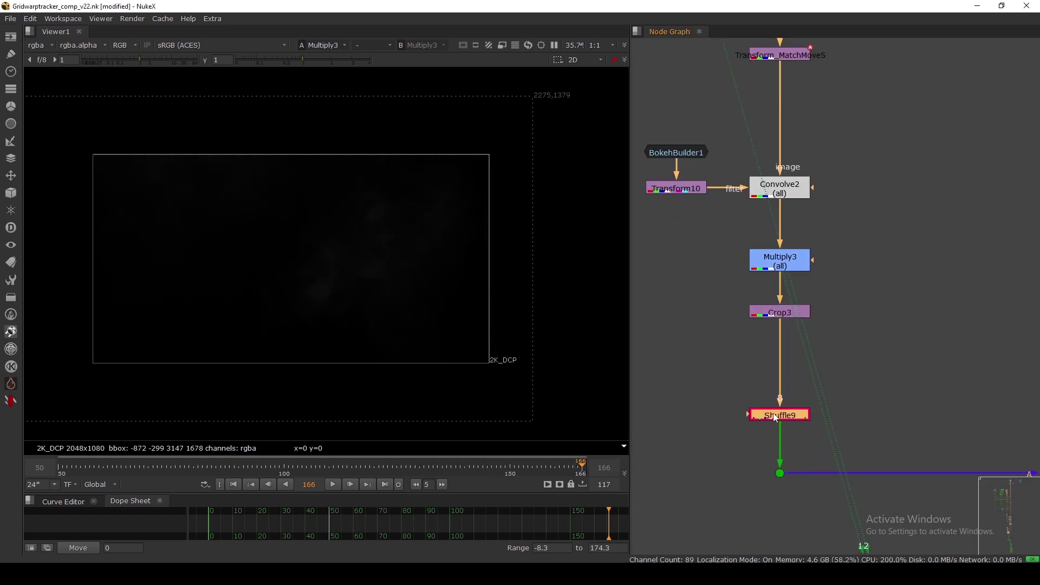
{"action": "double_click", "coordinate": [772, 415]}
{"action": "left_click", "coordinate": [731, 341]}
Display Crop4 below the smoke merge and fit the full frame in the viewer
{"action": "scroll", "coordinate": [729, 343], "scroll_direction": "down", "scroll_amount": 6}
{"action": "middle_click_drag", "start_coordinate": [860, 408], "coordinate": [676, 396]}
{"action": "scroll", "coordinate": [842, 402], "scroll_direction": "up", "scroll_amount": 4}
{"action": "left_click_drag", "start_coordinate": [742, 385], "coordinate": [882, 449]}
{"action": "key", "text": "1"}
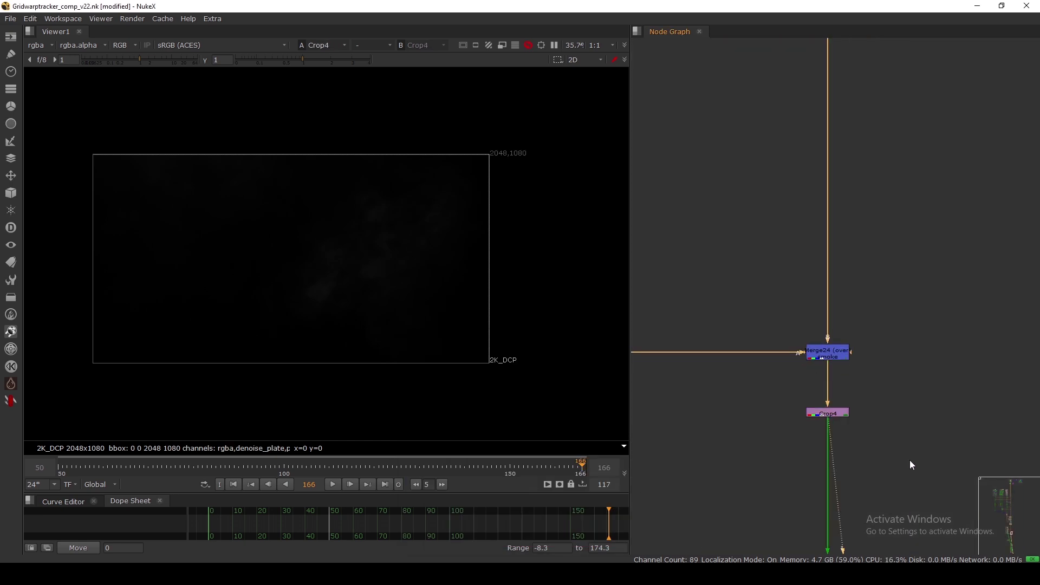
{"action": "key", "text": "f"}
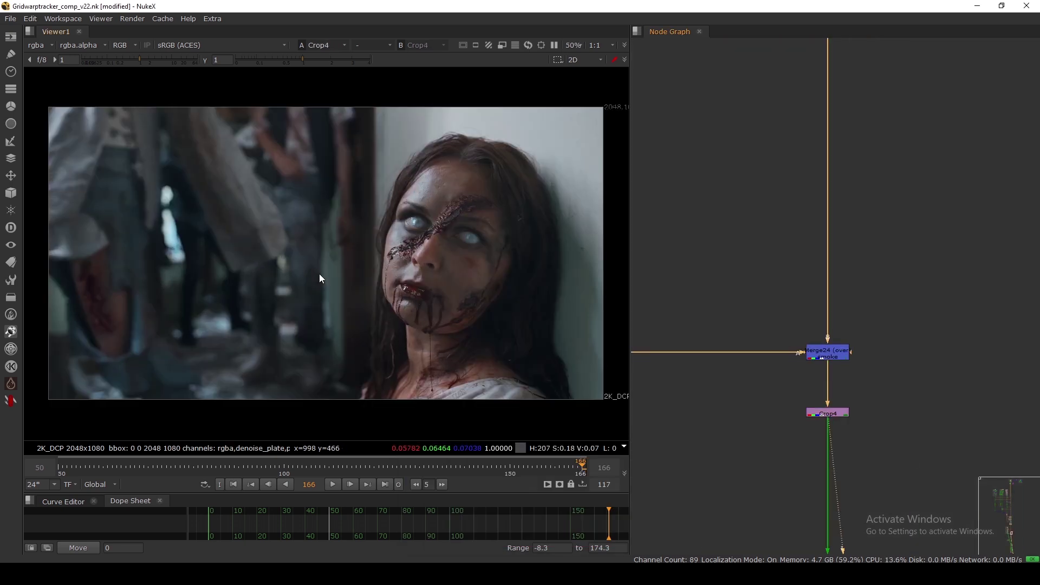
Toggle Merge24 off and on to compare the shot with and without the smoke
{"action": "key", "text": "d"}
{"action": "key", "text": "d"}
{"action": "key", "text": "d"}
{"action": "key", "text": "d"}
{"action": "key", "text": "d"}
{"action": "key", "text": "d"}
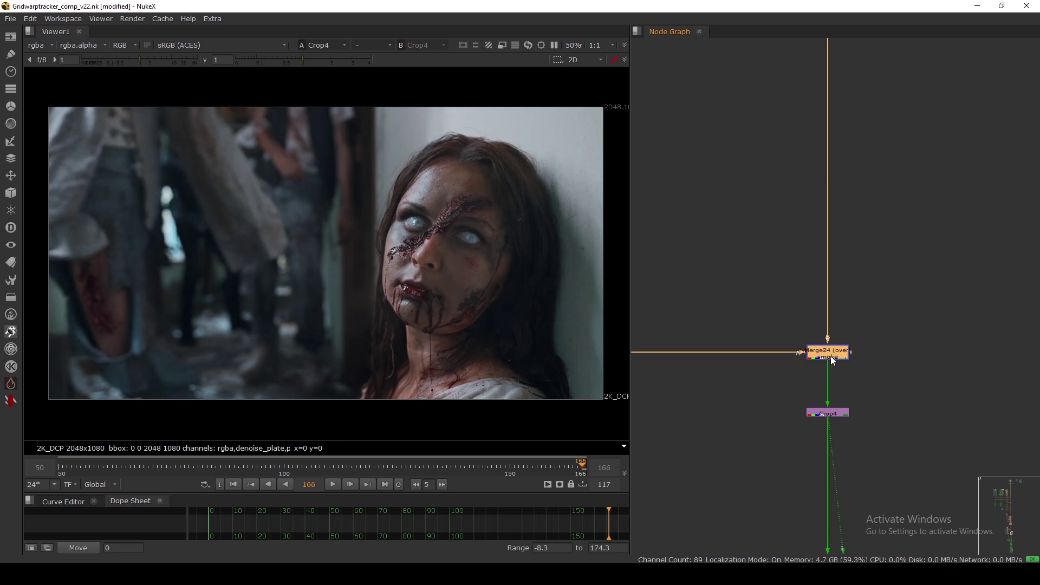
{"action": "key", "text": "d"}
{"action": "key", "text": "d"}
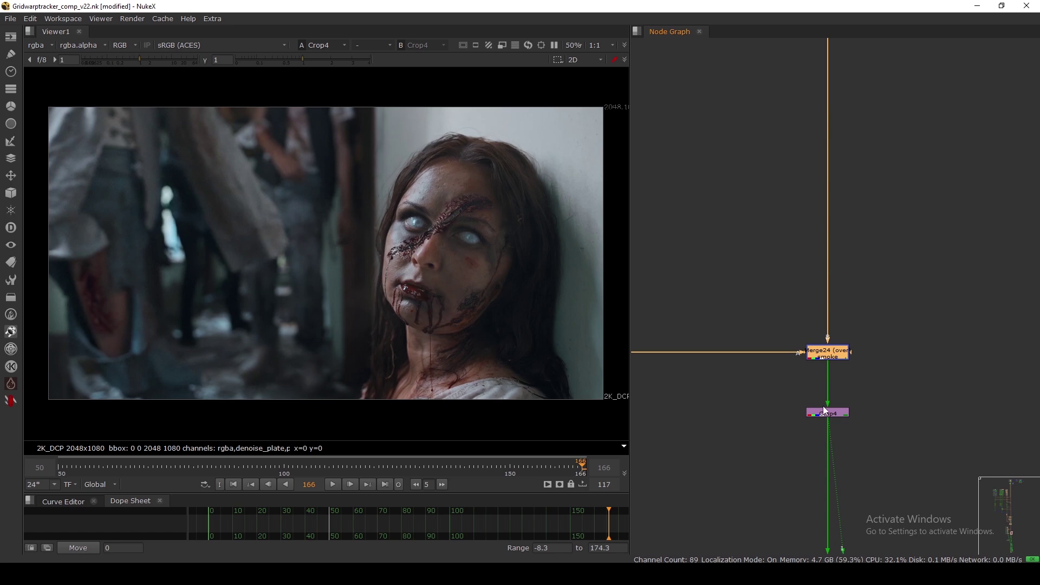
Display Remove6 in the Remove_Channels backdrop and inspect its channel settings
{"action": "left_click", "coordinate": [828, 414]}
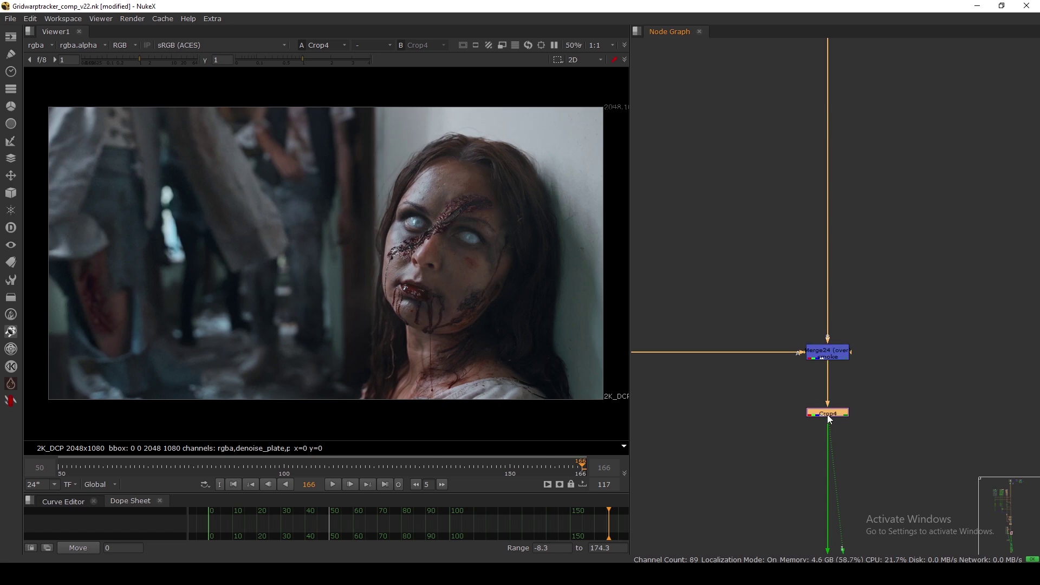
{"action": "left_click", "coordinate": [902, 447]}
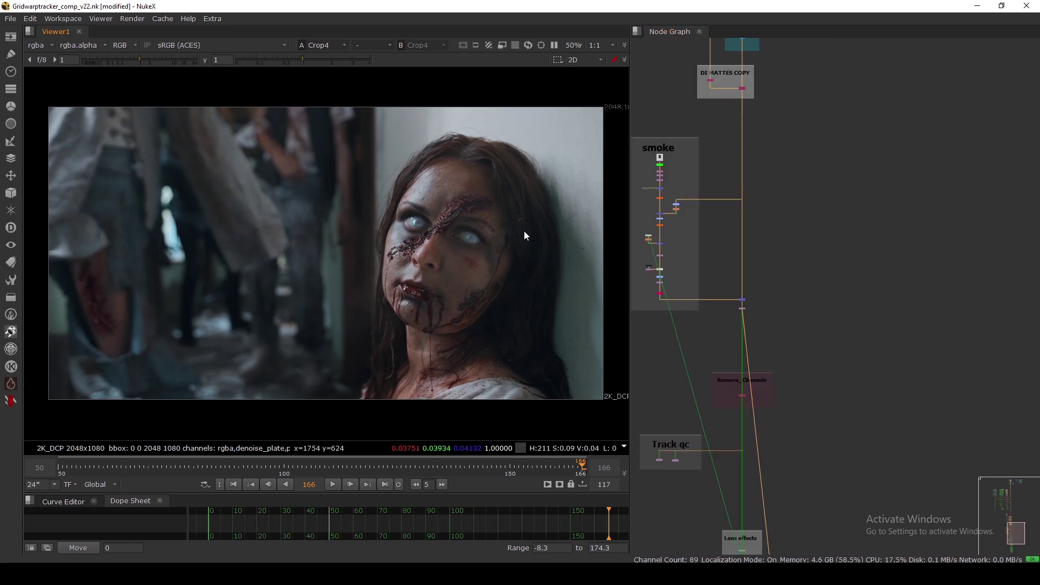
{"action": "scroll", "coordinate": [744, 356], "scroll_direction": "up", "scroll_amount": 9}
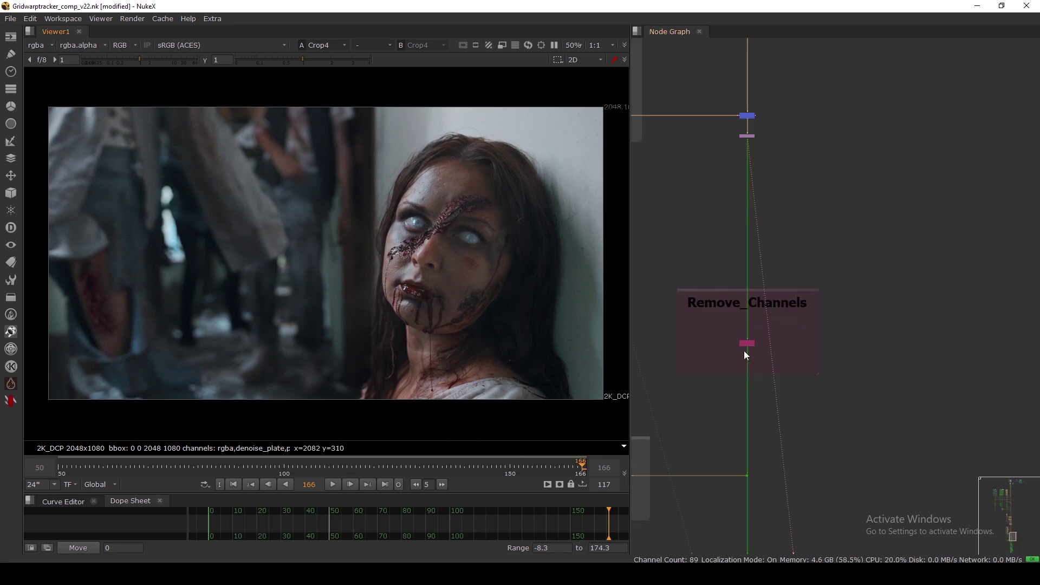
{"action": "mouse_move", "coordinate": [744, 344]}
{"action": "left_mouse_down"}
{"action": "mouse_move", "coordinate": [749, 335]}
{"action": "mouse_move", "coordinate": [745, 343]}
{"action": "left_mouse_up"}
{"action": "key", "text": "1"}
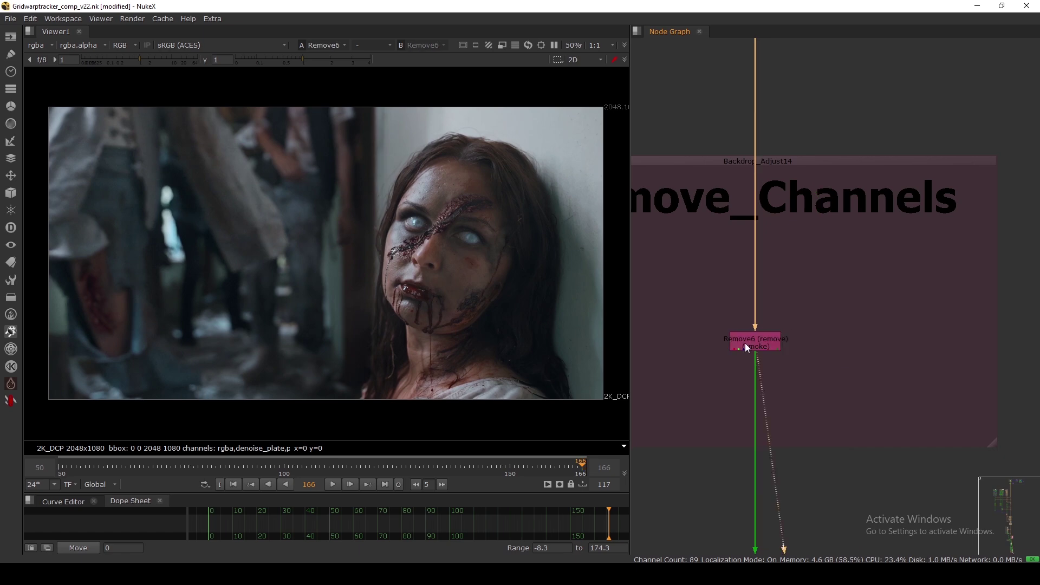
{"action": "double_click", "coordinate": [745, 345]}
{"action": "left_click", "coordinate": [691, 427]}
{"action": "scroll", "coordinate": [694, 407], "scroll_direction": "down", "scroll_amount": 6}
{"action": "middle_click_drag", "start_coordinate": [696, 224], "coordinate": [730, 268]}
{"action": "left_click_drag", "start_coordinate": [686, 200], "coordinate": [639, 482]}
{"action": "left_click_drag", "start_coordinate": [761, 426], "coordinate": [761, 433]}
{"action": "left_click", "coordinate": [779, 432]}
Inspect the transform settings of Transform_MatchMove1 and Transform_MatchMove4 in the Track qc backdrop
{"action": "scroll", "coordinate": [779, 432], "scroll_direction": "down", "scroll_amount": 5}
{"action": "middle_click_drag", "start_coordinate": [770, 476], "coordinate": [805, 369]}
{"action": "scroll", "coordinate": [780, 371], "scroll_direction": "up", "scroll_amount": 9}
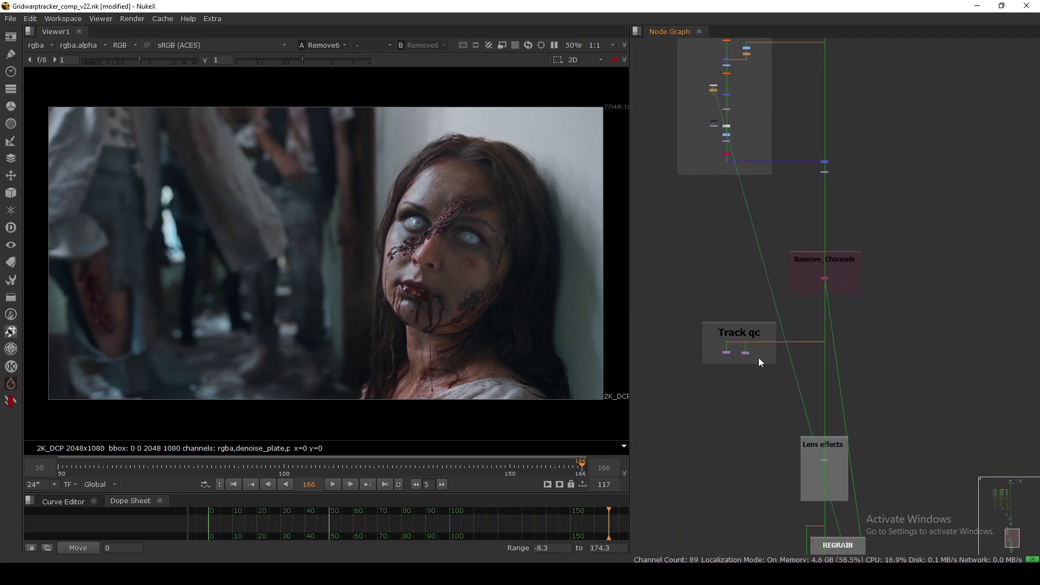
{"action": "left_click", "coordinate": [738, 382]}
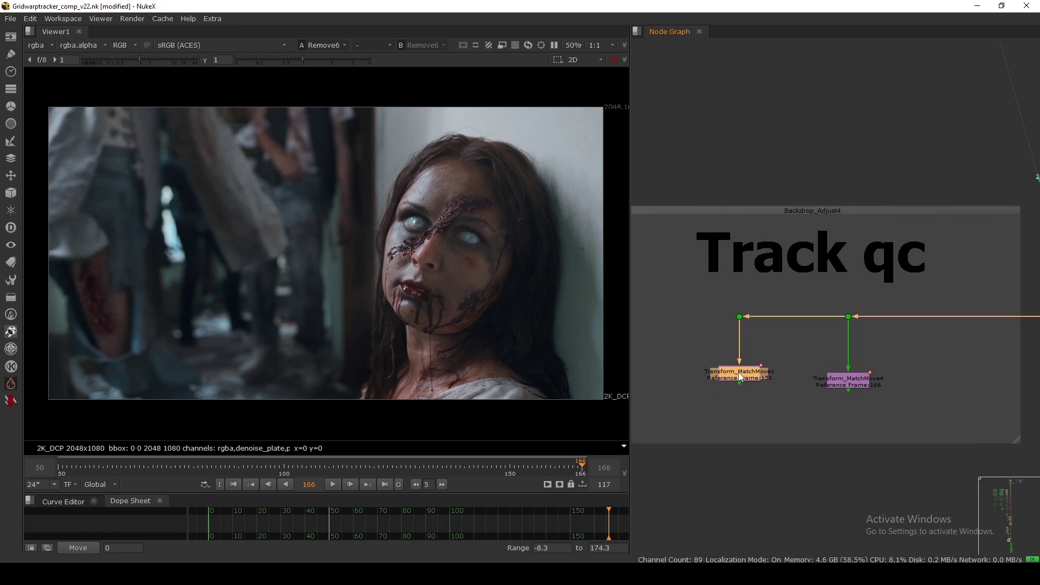
{"action": "double_click", "coordinate": [740, 377]}
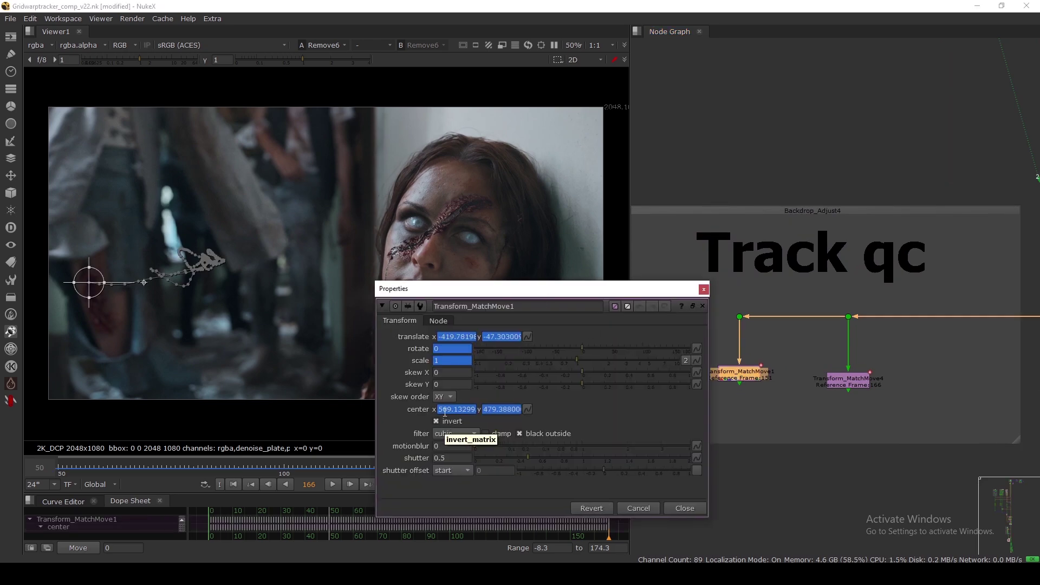
{"action": "left_click_drag", "start_coordinate": [832, 382], "coordinate": [835, 377]}
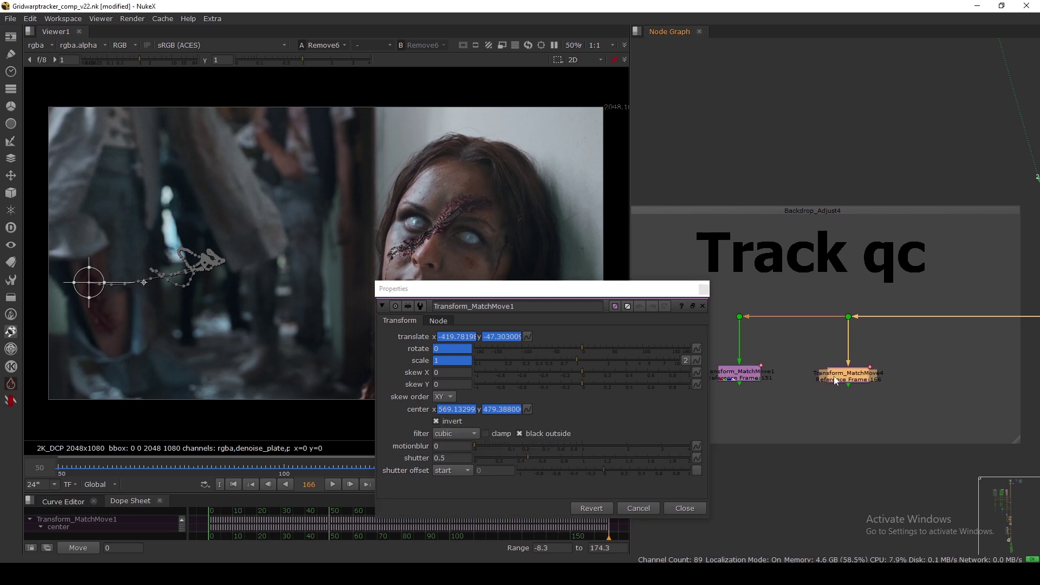
{"action": "left_click", "coordinate": [703, 290]}
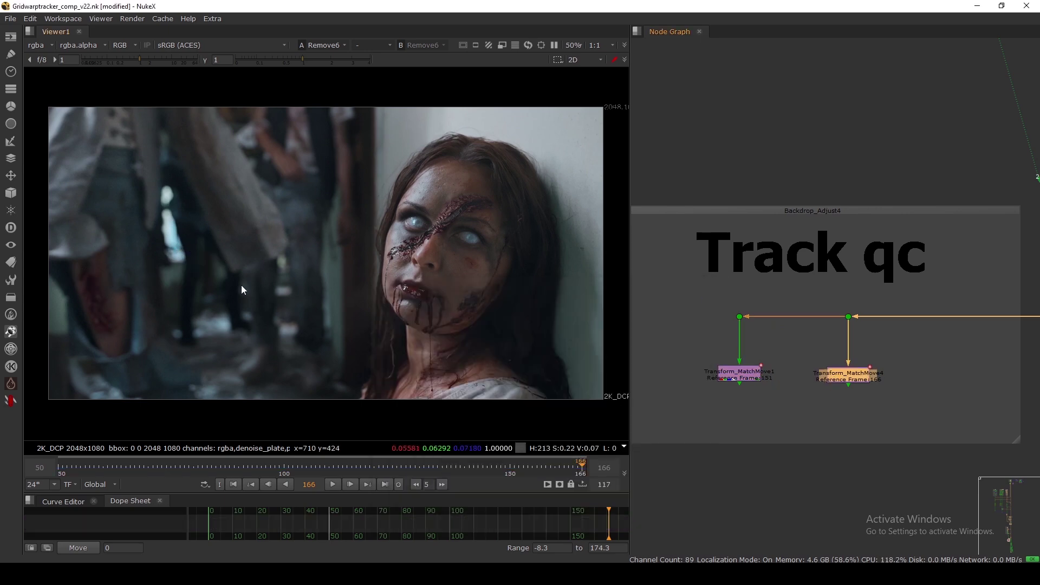
{"action": "double_click", "coordinate": [841, 380]}
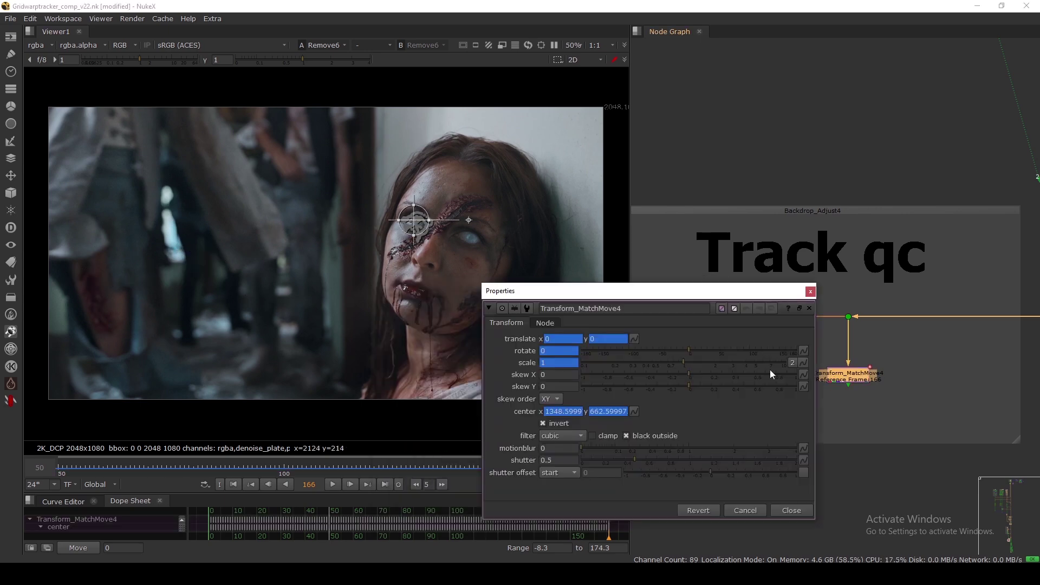
{"action": "left_click", "coordinate": [809, 291]}
Display the apVignette node of the Lens effects backdrop in the viewer
{"action": "scroll", "coordinate": [807, 287], "scroll_direction": "down", "scroll_amount": 5}
{"action": "scroll", "coordinate": [815, 378], "scroll_direction": "up", "scroll_amount": 5}
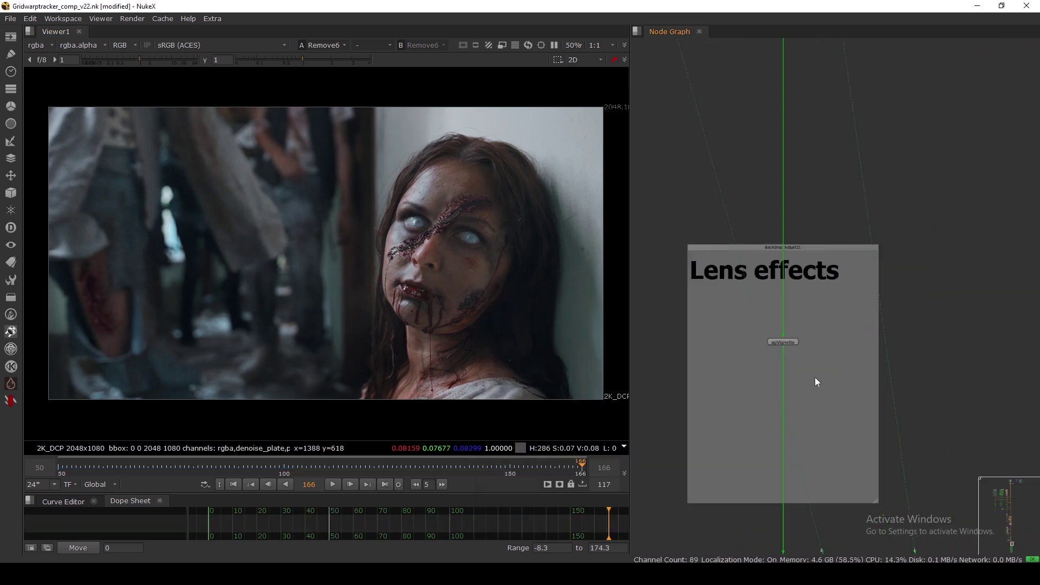
{"action": "scroll", "coordinate": [778, 342], "scroll_direction": "up", "scroll_amount": 2}
{"action": "left_click", "coordinate": [778, 343]}
{"action": "left_click", "coordinate": [746, 356]}
{"action": "left_click", "coordinate": [785, 345]}
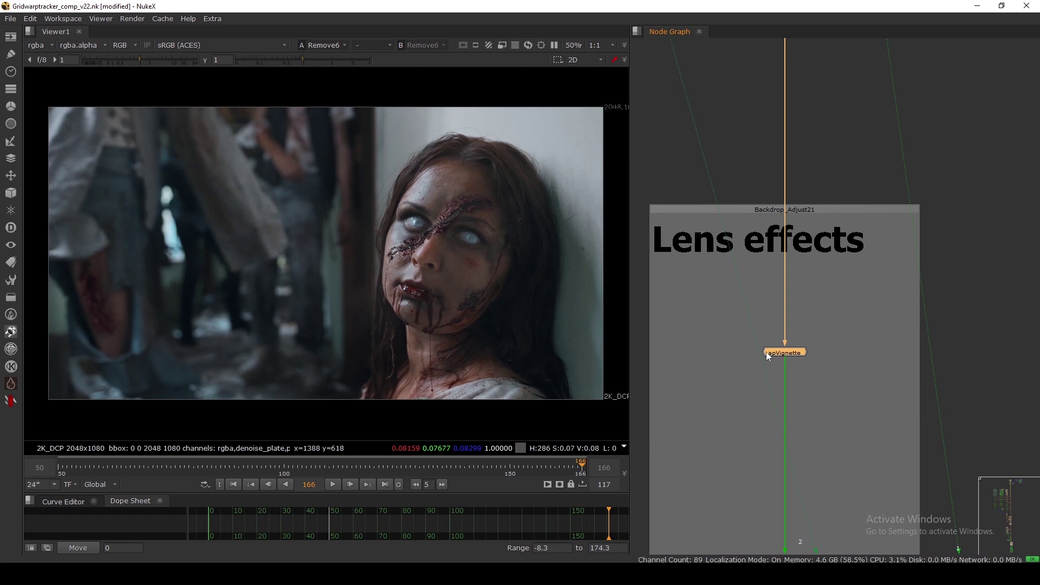
{"action": "left_click", "coordinate": [734, 346]}
{"action": "left_click_drag", "start_coordinate": [704, 320], "coordinate": [866, 382]}
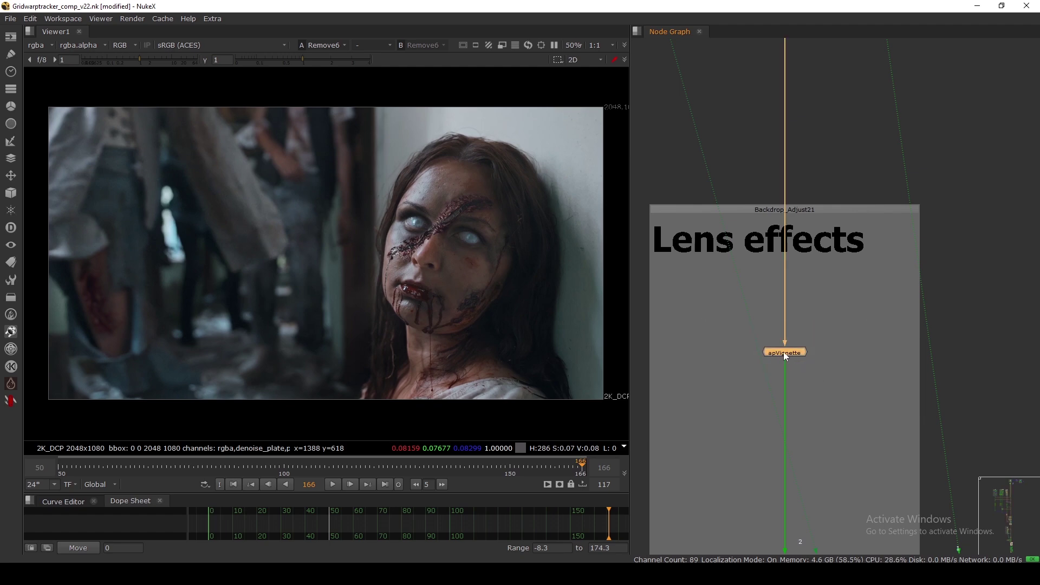
{"action": "key", "text": "1"}
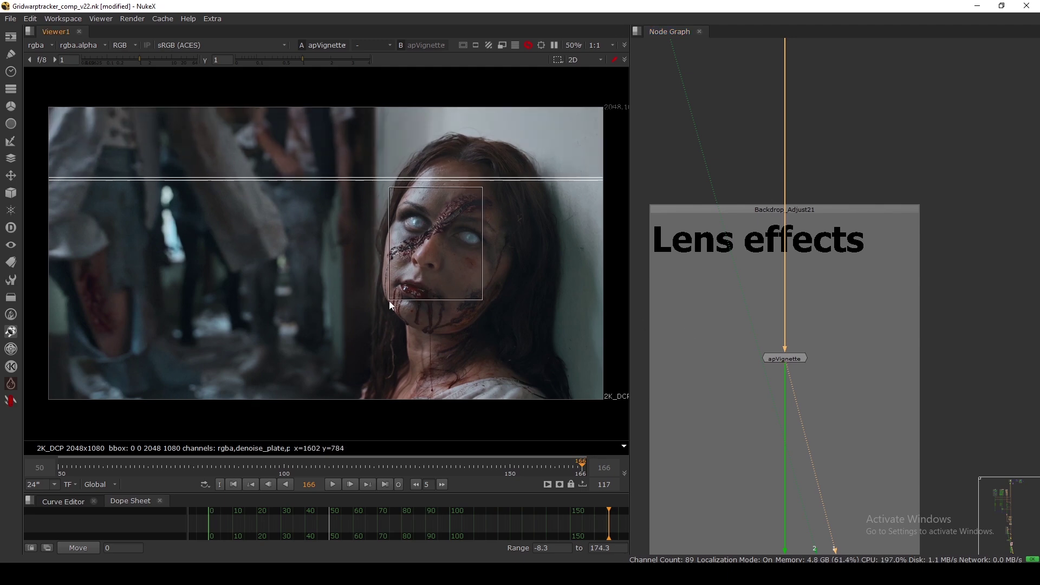
Toggle apVignette off and on to compare the shot with and without the vignette
{"action": "scroll", "coordinate": [726, 330], "scroll_direction": "down", "scroll_amount": 1}
{"action": "key", "text": "d"}
{"action": "key", "text": "d"}
{"action": "key", "text": "d"}
{"action": "key", "text": "d"}
Display Shuffle4, Shuffle3 and DasGrain of the REGRAIN backdrop one after another in the viewer
{"action": "scroll", "coordinate": [782, 356], "scroll_direction": "down", "scroll_amount": 6}
{"action": "scroll", "coordinate": [782, 356], "scroll_direction": "up", "scroll_amount": 1}
{"action": "middle_click_drag", "start_coordinate": [788, 545], "coordinate": [785, 353]}
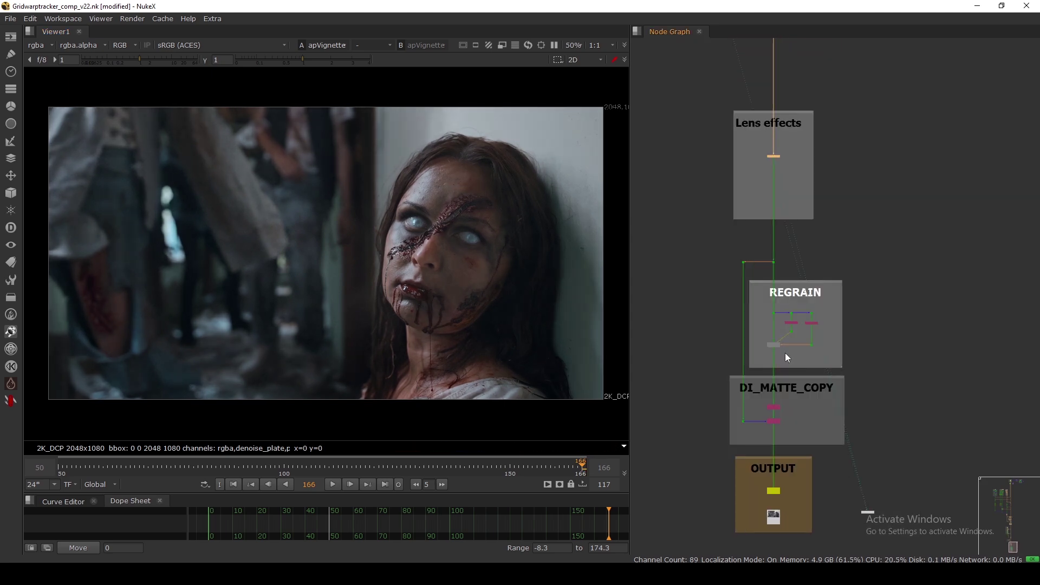
{"action": "scroll", "coordinate": [786, 357], "scroll_direction": "up", "scroll_amount": 5}
{"action": "left_click_drag", "start_coordinate": [645, 230], "coordinate": [944, 476]}
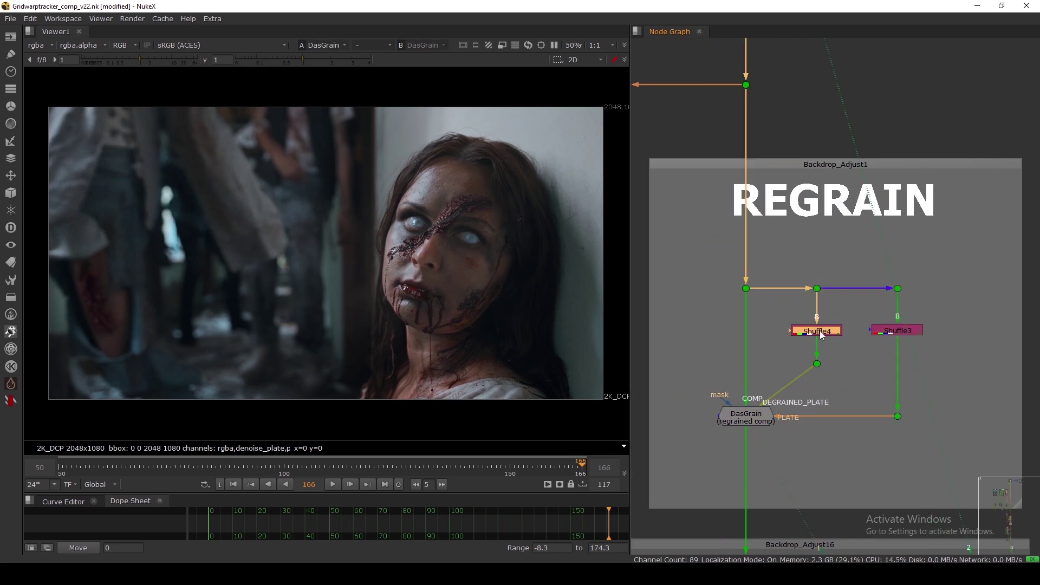
{"action": "key", "text": "1"}
{"action": "left_click", "coordinate": [885, 331]}
{"action": "key", "text": "1"}
{"action": "left_click", "coordinate": [747, 416]}
{"action": "key", "text": "1"}
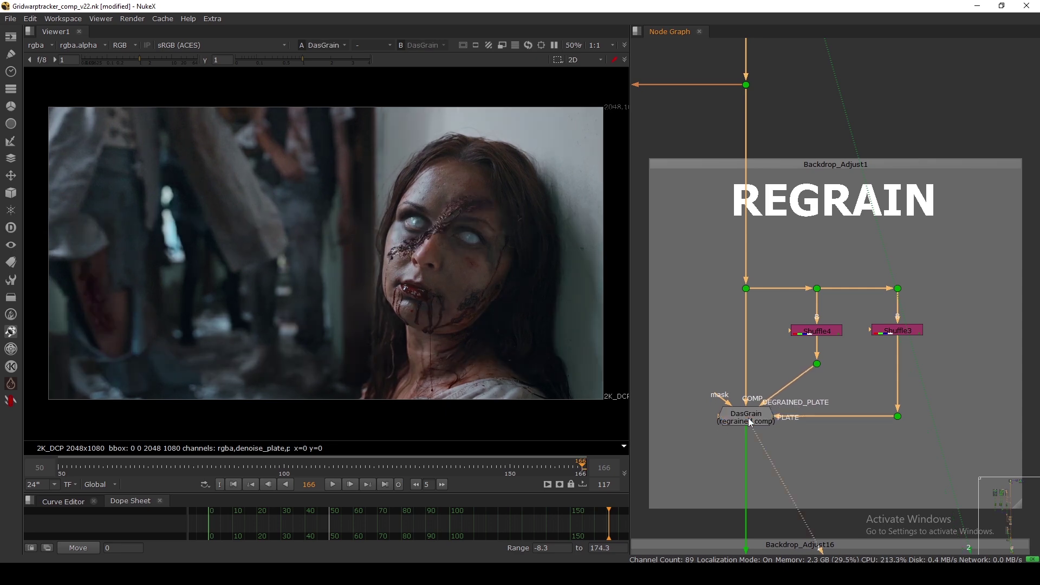
Check DasGrain's settings and examine the regrained background close up with the viewer gain raised to 4
{"action": "double_click", "coordinate": [748, 418]}
{"action": "key", "text": "Escape"}
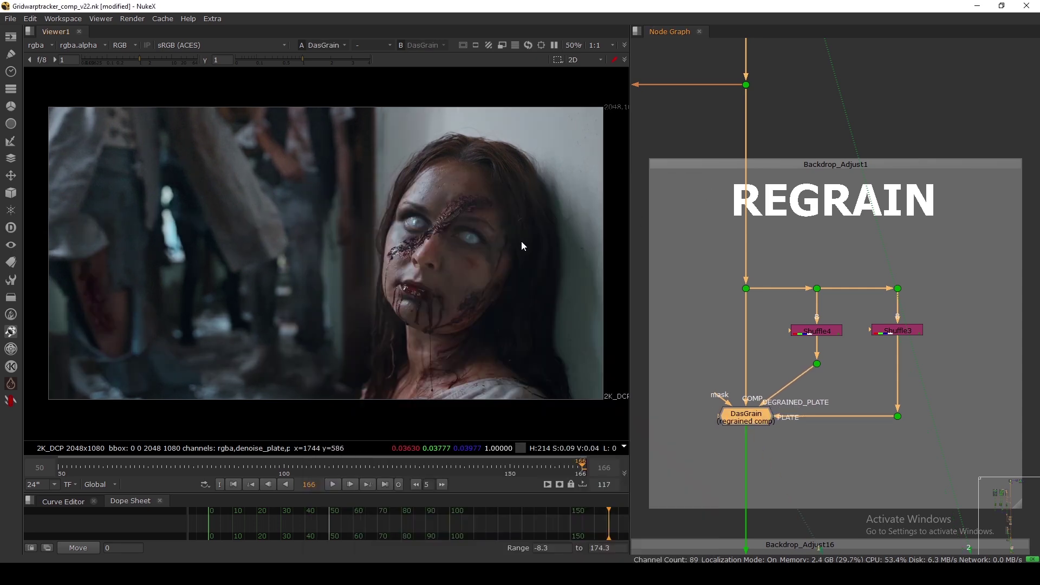
{"action": "scroll", "coordinate": [214, 297], "scroll_direction": "up", "scroll_amount": 8}
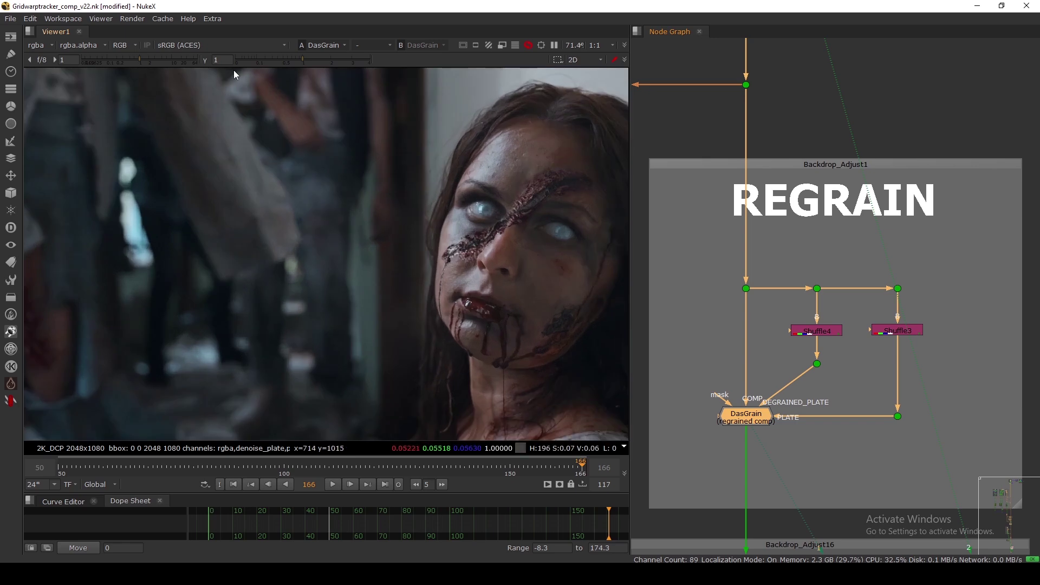
{"action": "scroll", "coordinate": [165, 249], "scroll_direction": "up", "scroll_amount": 2}
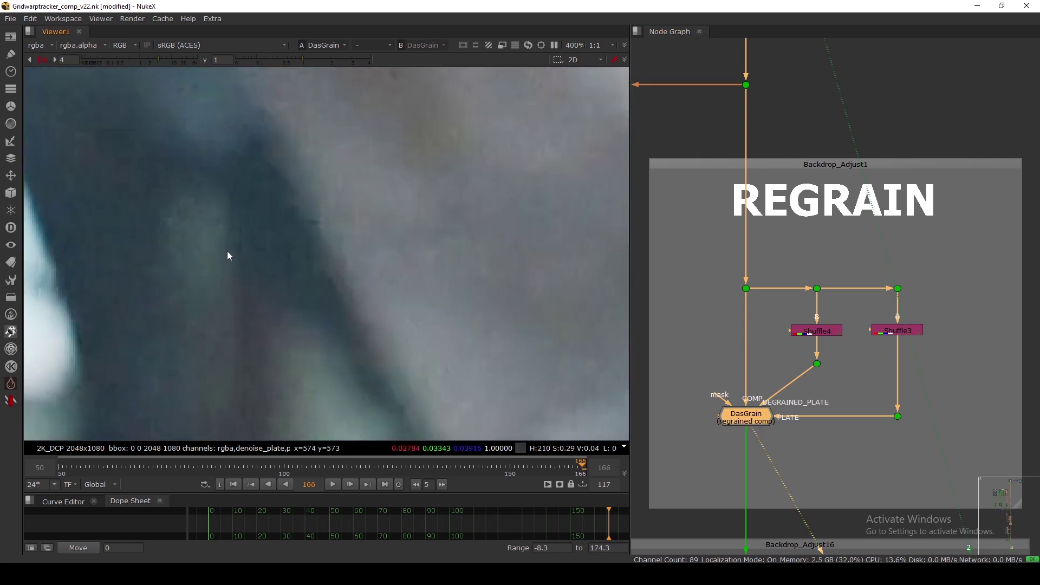
Compare the grain close up between DasGrain, Shuffle4 and Shuffle3, ending on DasGrain
{"action": "left_click", "coordinate": [697, 369]}
{"action": "left_click", "coordinate": [748, 421]}
{"action": "key", "text": "1"}
{"action": "left_click", "coordinate": [824, 331]}
{"action": "key", "text": "1"}
{"action": "left_click", "coordinate": [888, 331]}
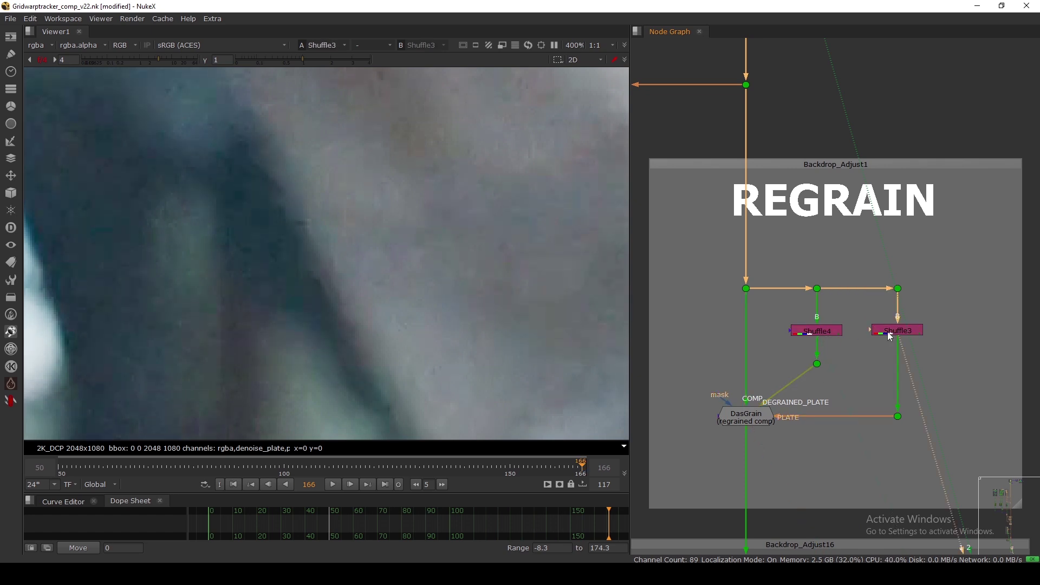
{"action": "left_click", "coordinate": [748, 416]}
{"action": "key", "text": "1"}
Compare the regrained DasGrain result with the Shuffle3 plate over a wider area of the background
{"action": "scroll", "coordinate": [482, 327], "scroll_direction": "down", "scroll_amount": 2}
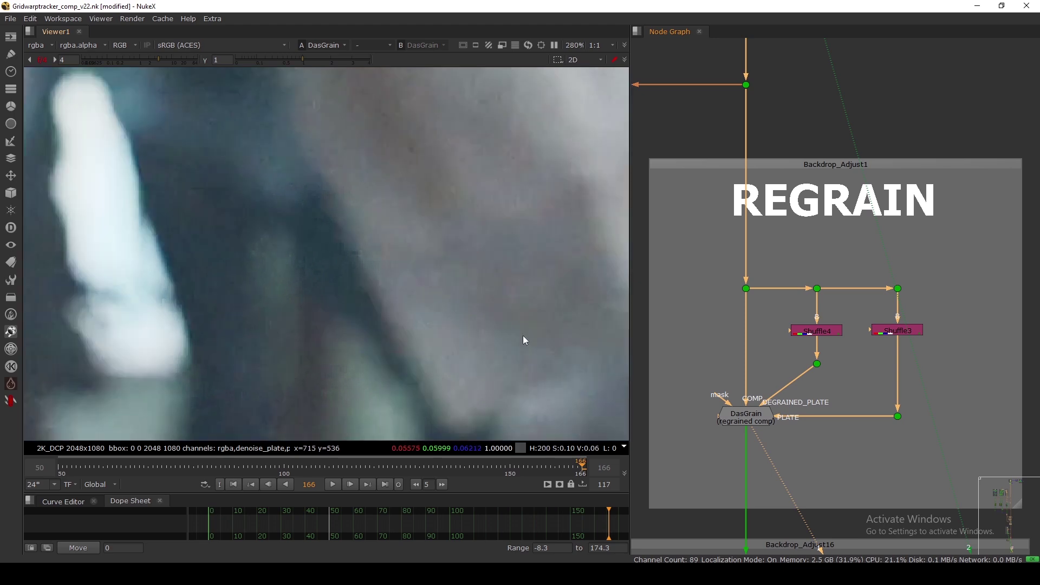
{"action": "left_click", "coordinate": [889, 332]}
{"action": "key", "text": "2"}
{"action": "left_click", "coordinate": [888, 332], "text": "shift"}
{"action": "key", "text": "1"}
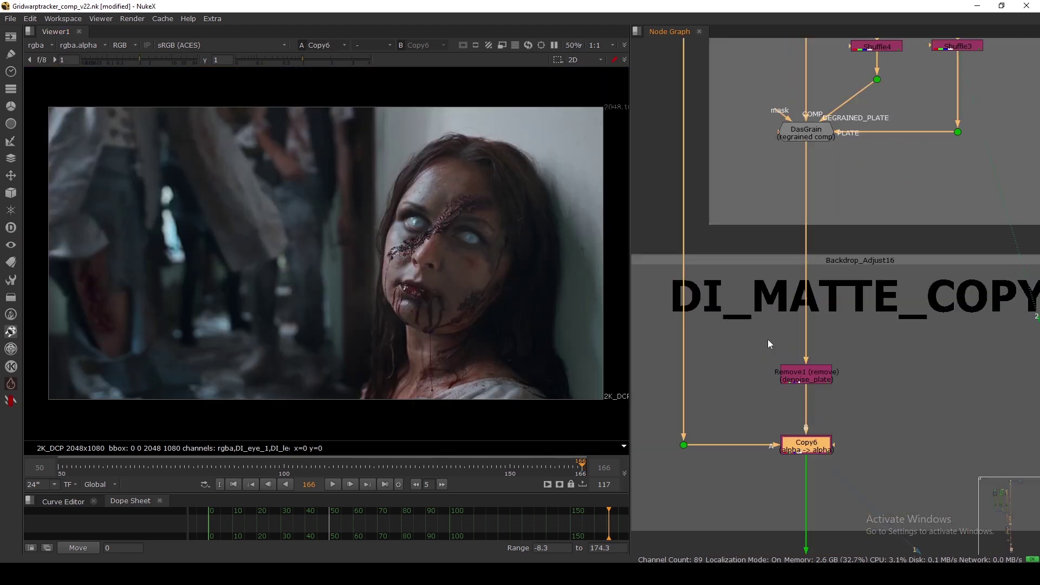
Display Remove1 in the DI_MATTE_COPY backdrop and inspect the channels it removes
{"action": "left_click", "coordinate": [806, 372]}
{"action": "key", "text": "1"}
{"action": "scroll", "coordinate": [801, 372], "scroll_direction": "down", "scroll_amount": 4}
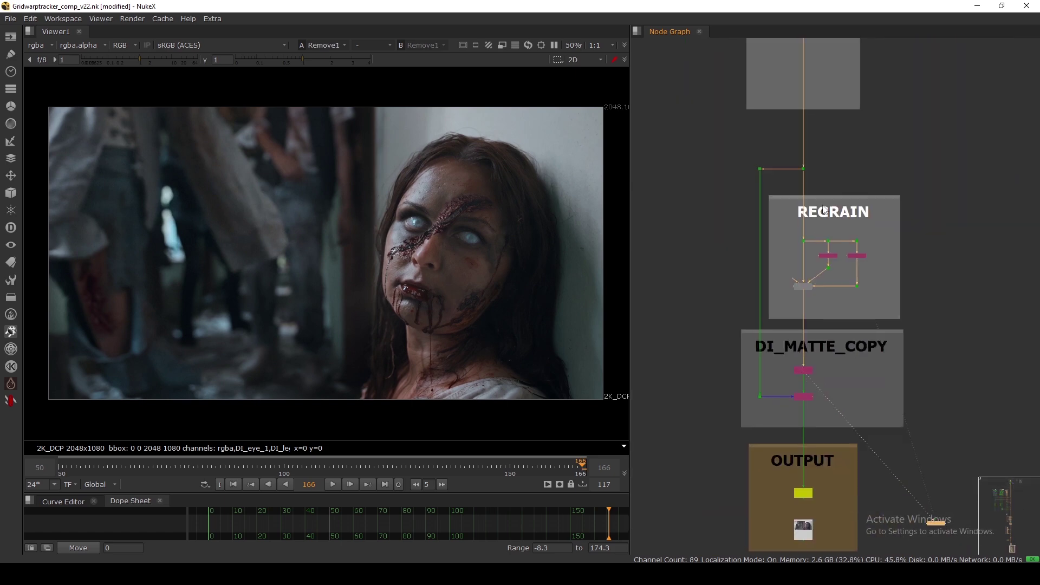
{"action": "scroll", "coordinate": [804, 388], "scroll_direction": "up", "scroll_amount": 5}
{"action": "scroll", "coordinate": [804, 366], "scroll_direction": "up", "scroll_amount": 2}
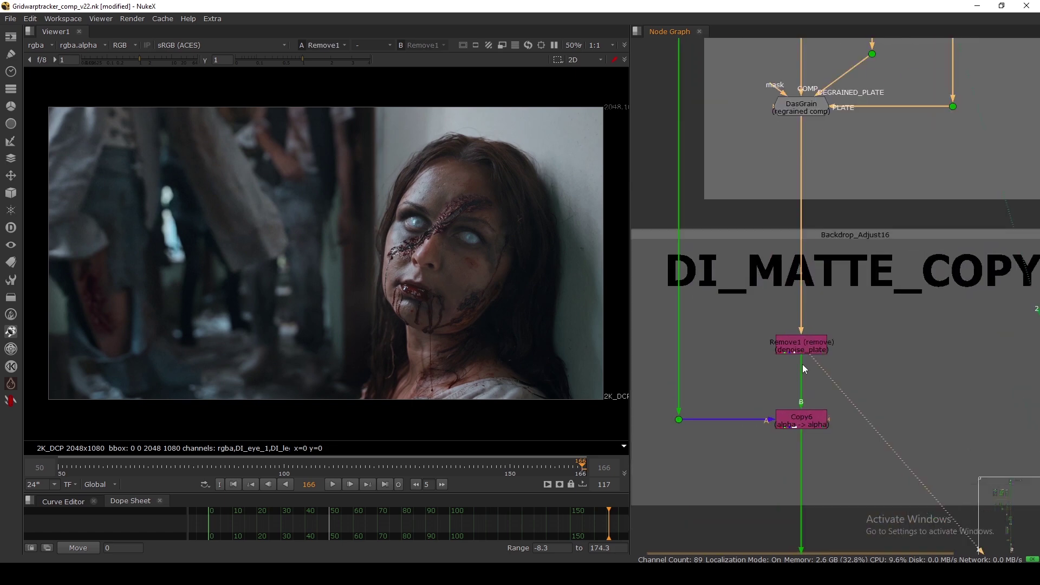
{"action": "double_click", "coordinate": [802, 342]}
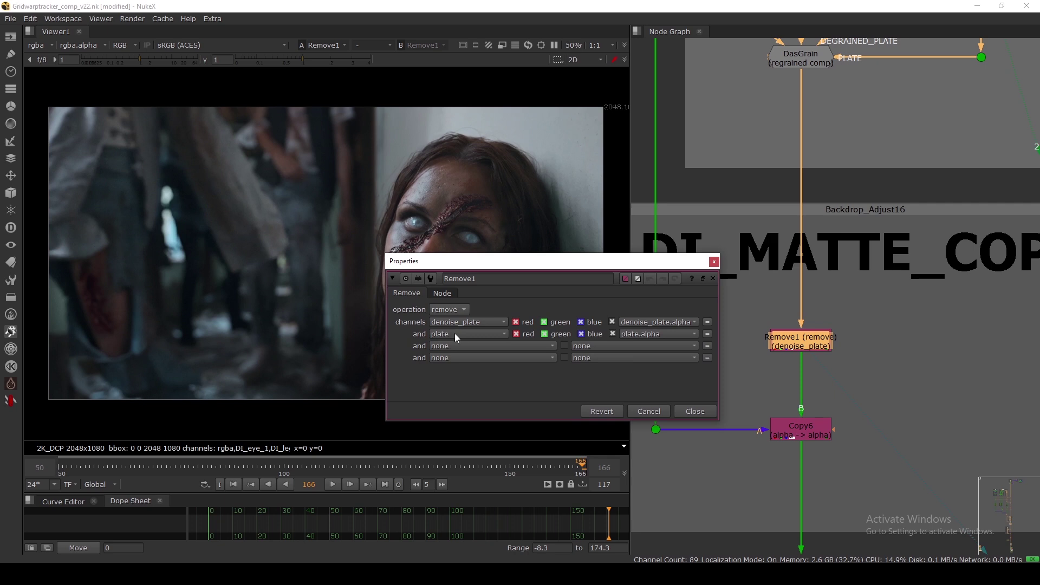
{"action": "left_click", "coordinate": [694, 411]}
Display the Write3 and Read13 nodes of the OUTPUT backdrop in the viewer
{"action": "scroll", "coordinate": [739, 367], "scroll_direction": "down", "scroll_amount": 5}
{"action": "scroll", "coordinate": [793, 386], "scroll_direction": "up", "scroll_amount": 5}
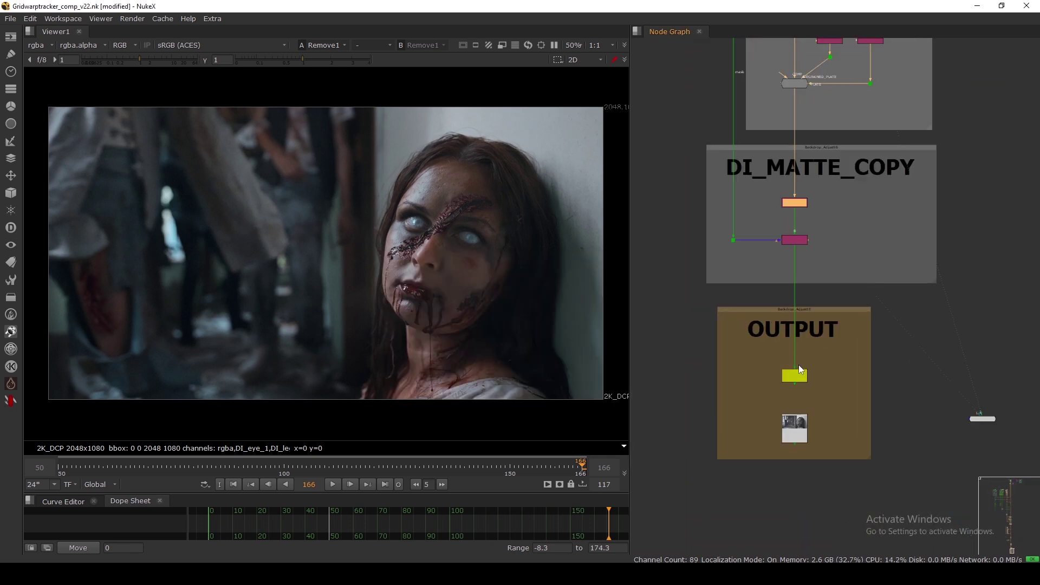
{"action": "left_click", "coordinate": [793, 386]}
{"action": "key", "text": "1"}
{"action": "left_click_drag", "start_coordinate": [781, 479], "coordinate": [779, 469]}
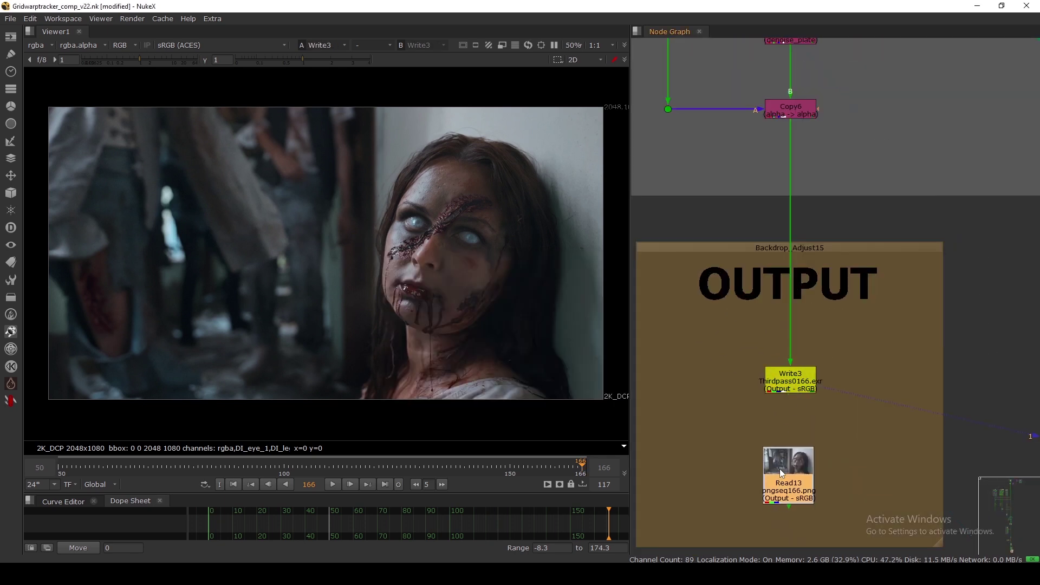
{"action": "scroll", "coordinate": [780, 470], "scroll_direction": "up", "scroll_amount": 4}
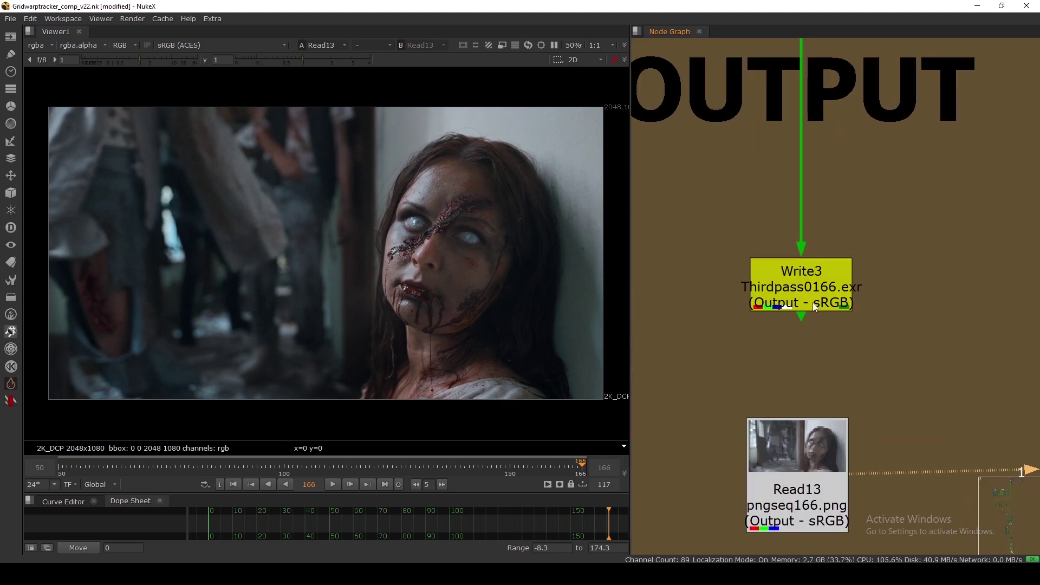
Switch between Read13 and Write3 to compare render and comp, ending on Write3 with the whole node graph framed
{"action": "left_click", "coordinate": [807, 481]}
{"action": "left_click", "coordinate": [808, 374]}
{"action": "left_click", "coordinate": [807, 287]}
{"action": "left_click", "coordinate": [806, 483]}
{"action": "left_click", "coordinate": [803, 401]}
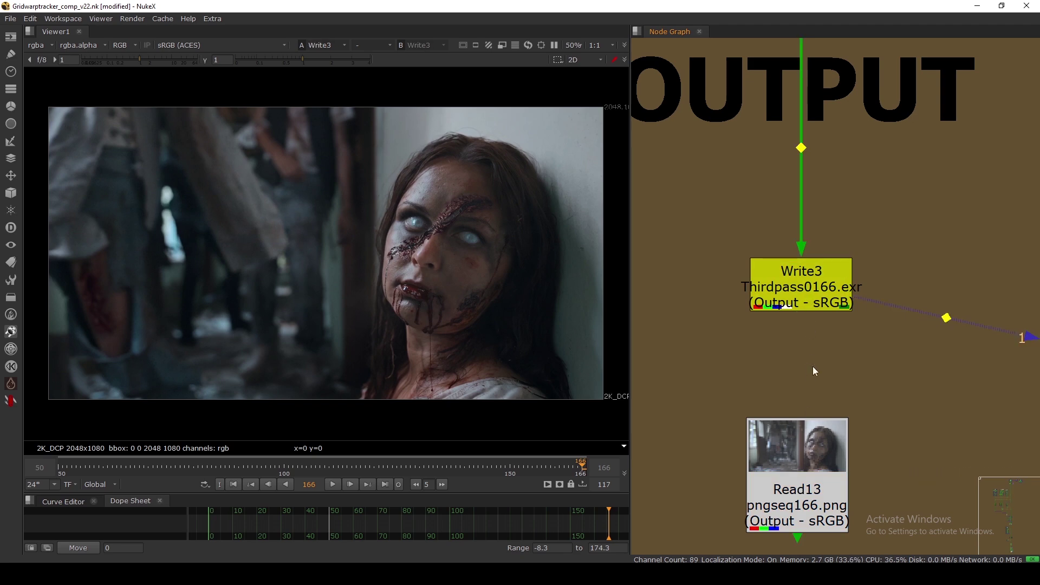
{"action": "key", "text": "f"}
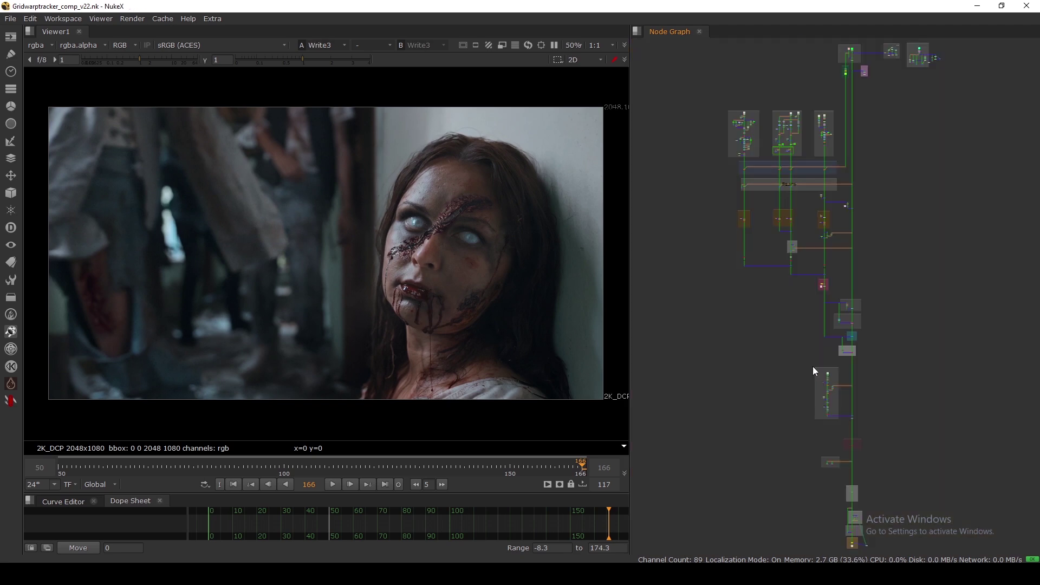